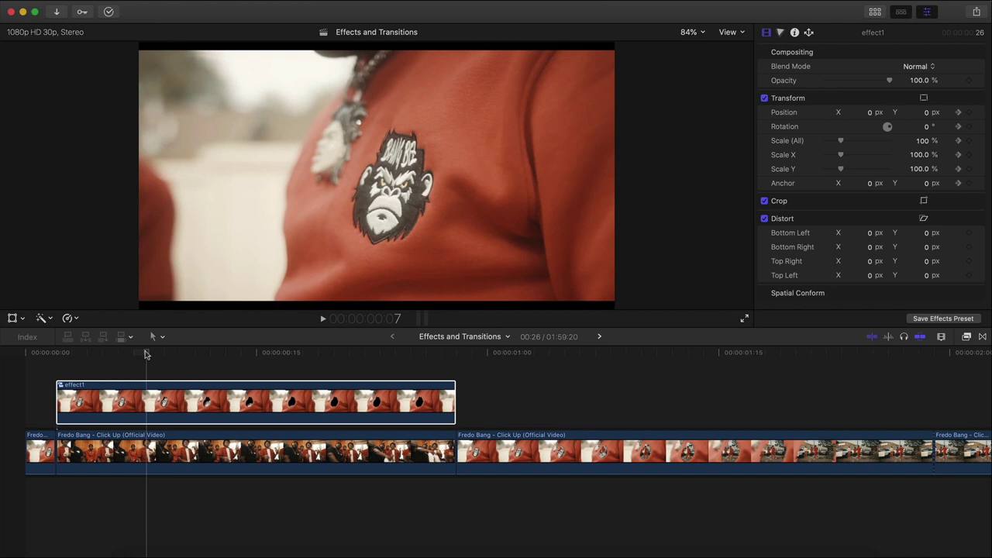
{"action": "mouse_move", "coordinate": [146, 355]}
{"action": "left_mouse_down"}
{"action": "mouse_move", "coordinate": [103, 356]}
{"action": "mouse_move", "coordinate": [154, 357]}
{"action": "left_mouse_up"}
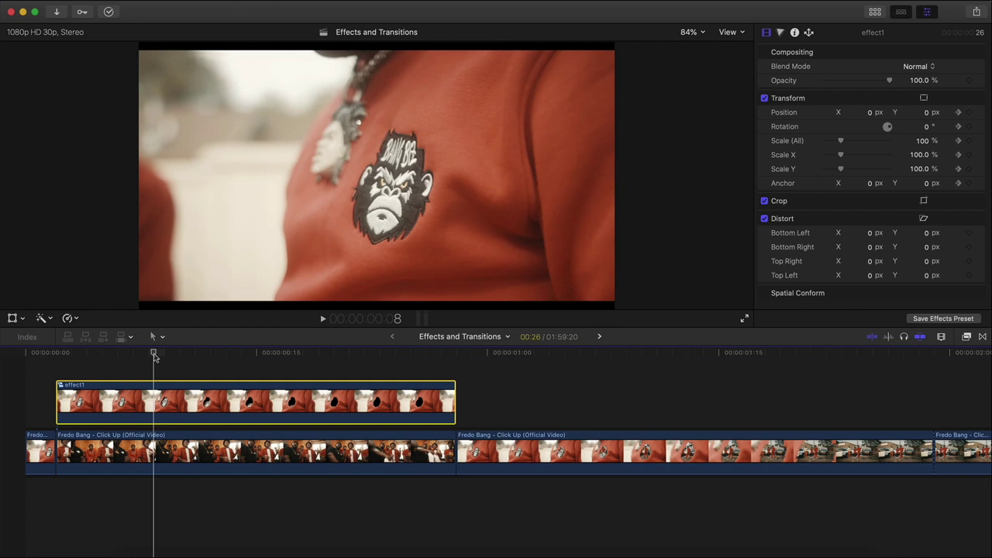
{"action": "left_click_drag", "start_coordinate": [153, 356], "coordinate": [130, 359]}
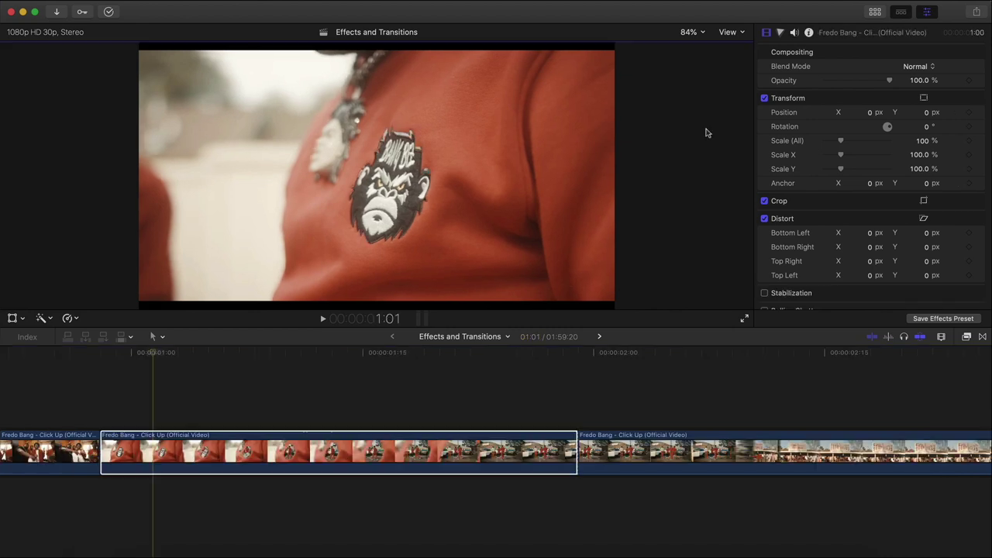
- Add a freeze frame near the start of the red sweater logo clip, at about 1:01
{"action": "left_click_drag", "start_coordinate": [151, 354], "coordinate": [101, 357]}
{"action": "key", "text": "space"}
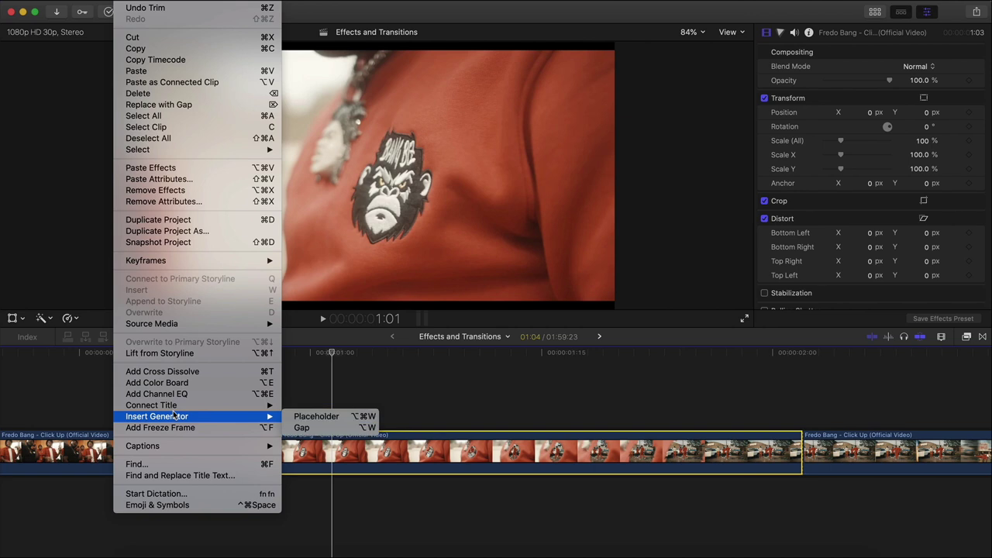
{"action": "left_click", "coordinate": [199, 414]}
- Lift the freeze frame out of the primary storyline and connect it above the red sweater logo clip
{"action": "scroll", "coordinate": [326, 452], "scroll_direction": "left", "scroll_amount": 2}
{"action": "left_click", "coordinate": [365, 452]}
{"action": "scroll", "coordinate": [364, 452], "scroll_direction": "left", "scroll_amount": 5}
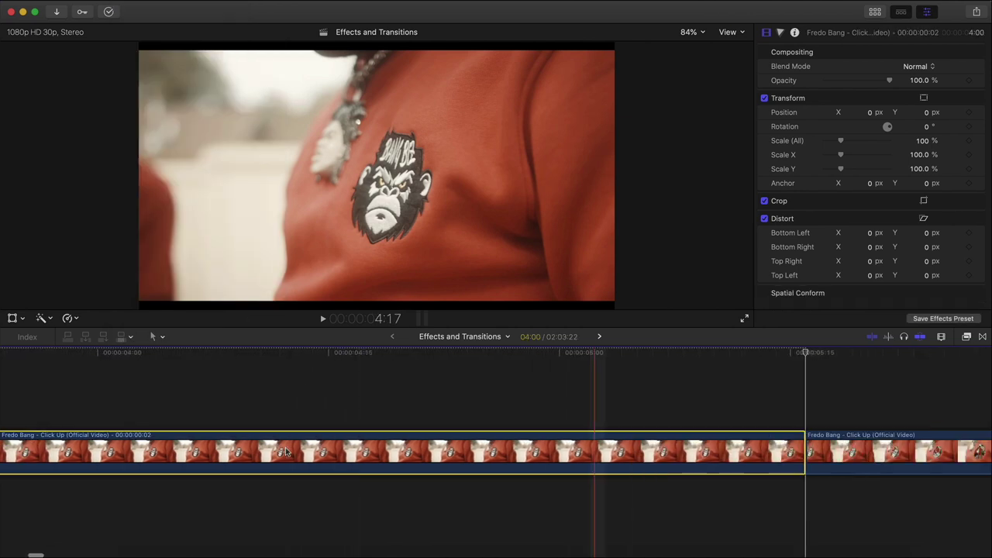
{"action": "key", "text": "super+minus"}
{"action": "key", "text": "super+minus"}
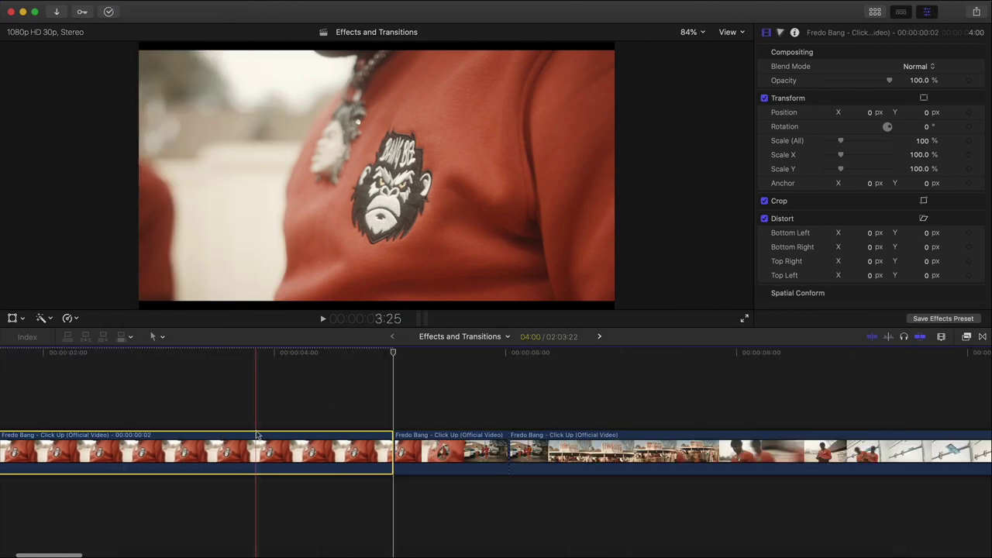
{"action": "scroll", "coordinate": [256, 433], "scroll_direction": "left", "scroll_amount": 4}
{"action": "left_click_drag", "start_coordinate": [215, 446], "coordinate": [213, 388]}
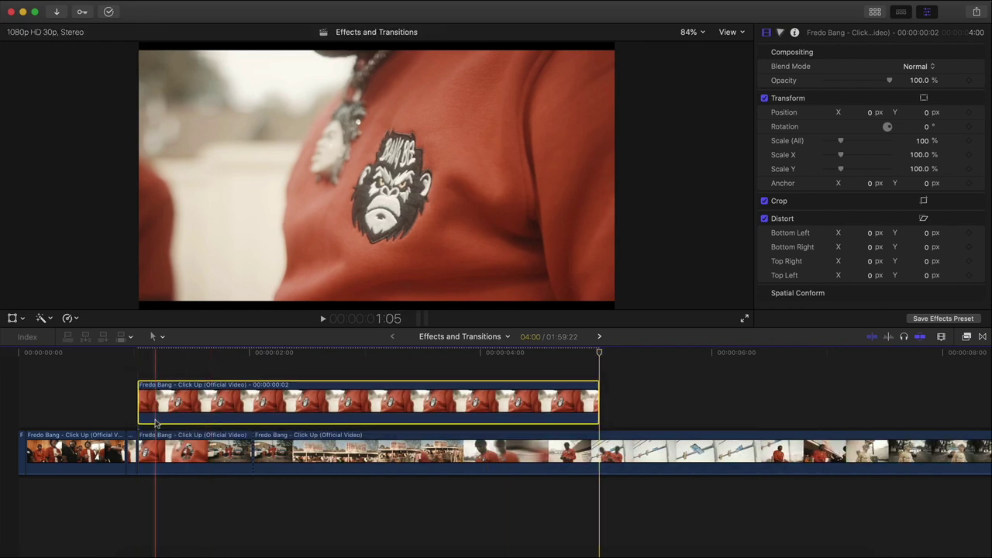
- Cut the connected freeze frame where the logo clip below it ends and delete the remainder
{"action": "key", "text": "super+equal"}
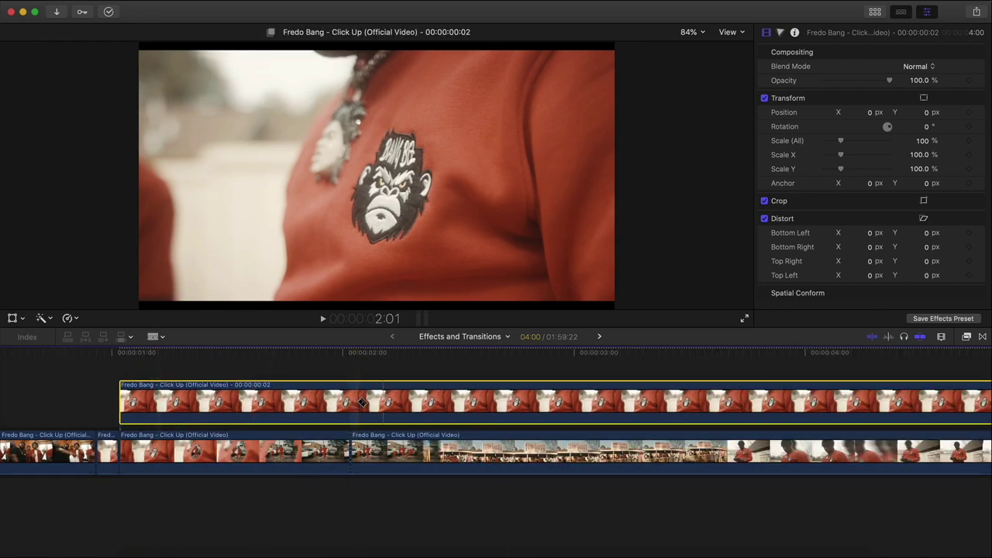
{"action": "left_click", "coordinate": [352, 405]}
{"action": "key", "text": "a"}
{"action": "left_click", "coordinate": [400, 404]}
{"action": "key", "text": "Delete"}
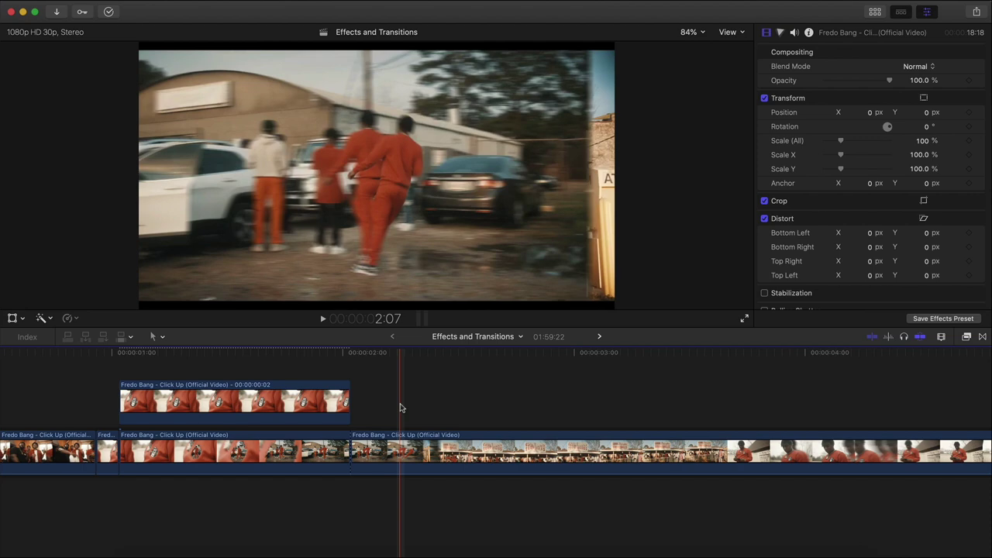
- Apply the Draw Mask effect to the shortened freeze frame
{"action": "scroll", "coordinate": [400, 403], "scroll_direction": "left", "scroll_amount": 3}
{"action": "left_click", "coordinate": [347, 398]}
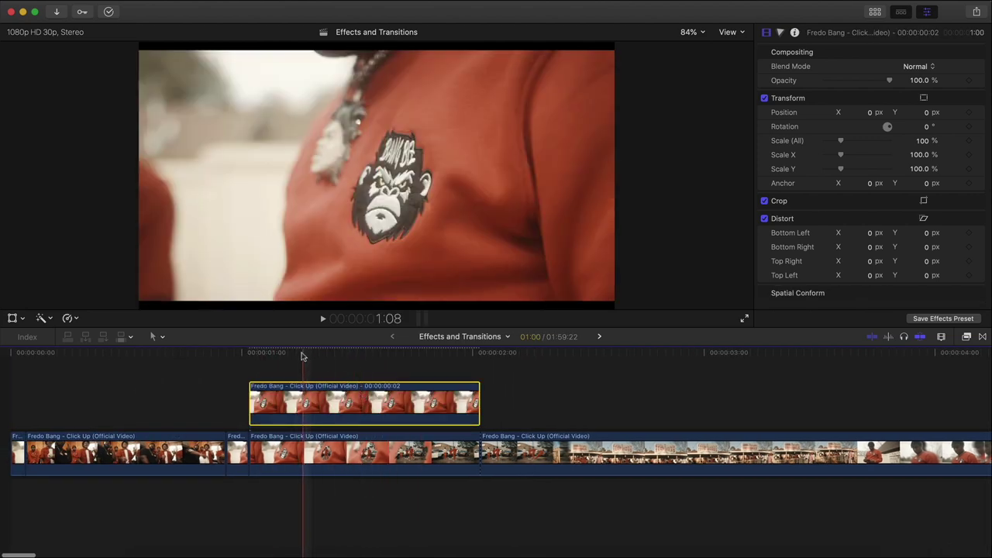
{"action": "left_click", "coordinate": [967, 336]}
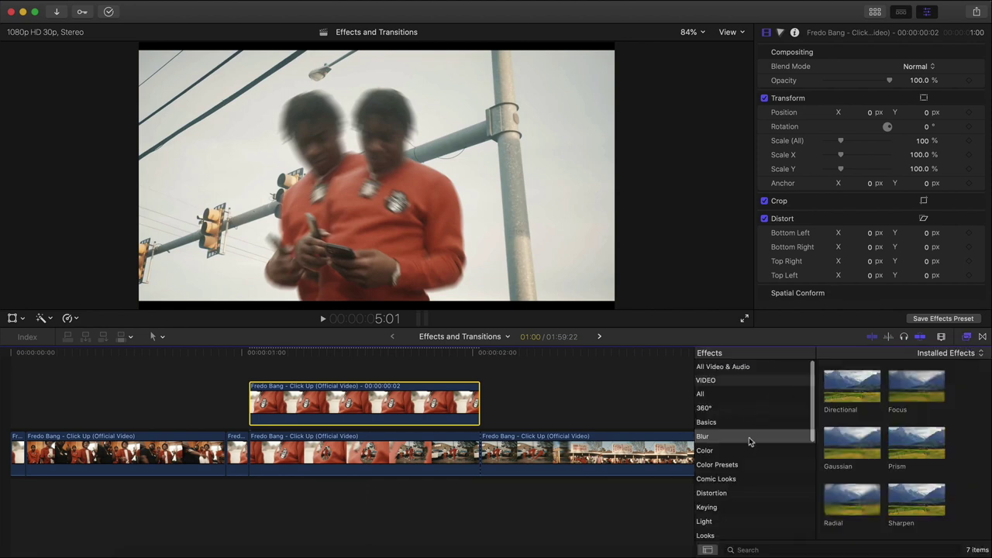
{"action": "scroll", "coordinate": [736, 465], "scroll_direction": "down", "scroll_amount": 4}
{"action": "left_click", "coordinate": [721, 427]}
{"action": "mouse_move", "coordinate": [852, 385]}
{"action": "left_mouse_down"}
{"action": "mouse_move", "coordinate": [290, 399]}
{"action": "mouse_move", "coordinate": [296, 413]}
{"action": "left_mouse_up"}
{"action": "left_click", "coordinate": [967, 337]}
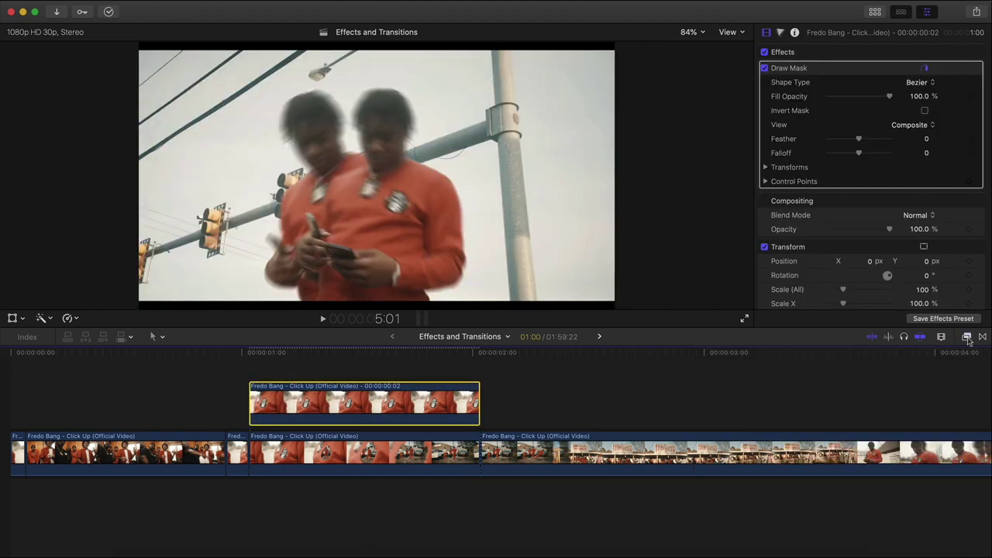
- Draw a closed mask around the gorilla logo on the sweater, tracing its outline at 150% viewer zoom
{"action": "key", "text": "super+equal"}
{"action": "scroll", "coordinate": [293, 415], "scroll_direction": "right", "scroll_amount": 1}
{"action": "left_click_drag", "start_coordinate": [296, 353], "coordinate": [254, 353]}
{"action": "left_click", "coordinate": [944, 93]}
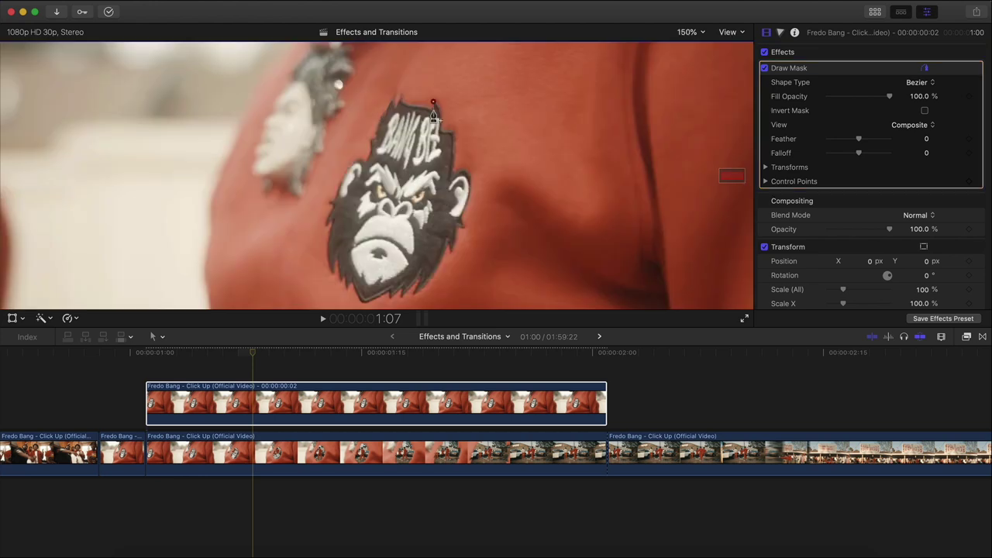
{"action": "left_click", "coordinate": [417, 107]}
{"action": "left_click", "coordinate": [401, 96]}
{"action": "left_click", "coordinate": [385, 115]}
{"action": "left_click", "coordinate": [372, 148]}
{"action": "left_click", "coordinate": [359, 160]}
{"action": "left_click", "coordinate": [343, 174]}
{"action": "left_click", "coordinate": [334, 219]}
{"action": "left_click", "coordinate": [337, 260]}
{"action": "left_click", "coordinate": [347, 279]}
{"action": "left_click", "coordinate": [363, 303]}
{"action": "left_click", "coordinate": [403, 296]}
{"action": "left_click", "coordinate": [426, 287]}
{"action": "left_click", "coordinate": [452, 250]}
{"action": "left_click", "coordinate": [466, 228]}
{"action": "left_click", "coordinate": [471, 172]}
{"action": "left_click", "coordinate": [455, 134]}
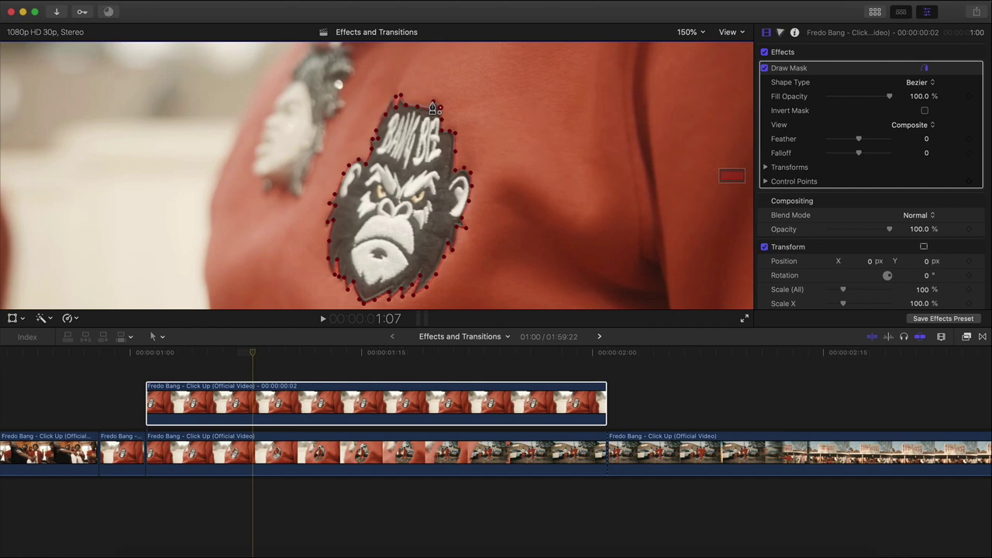
{"action": "left_click", "coordinate": [433, 105]}
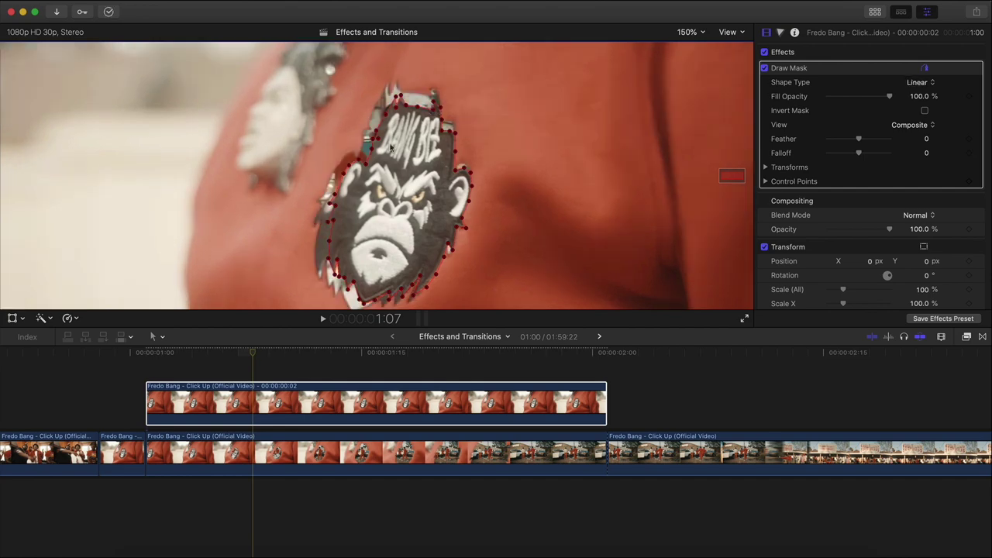
- Fit the frame in the viewer and stack a duplicate of the masked freeze frame on the original
{"action": "left_click", "coordinate": [704, 33]}
{"action": "left_click", "coordinate": [692, 45]}
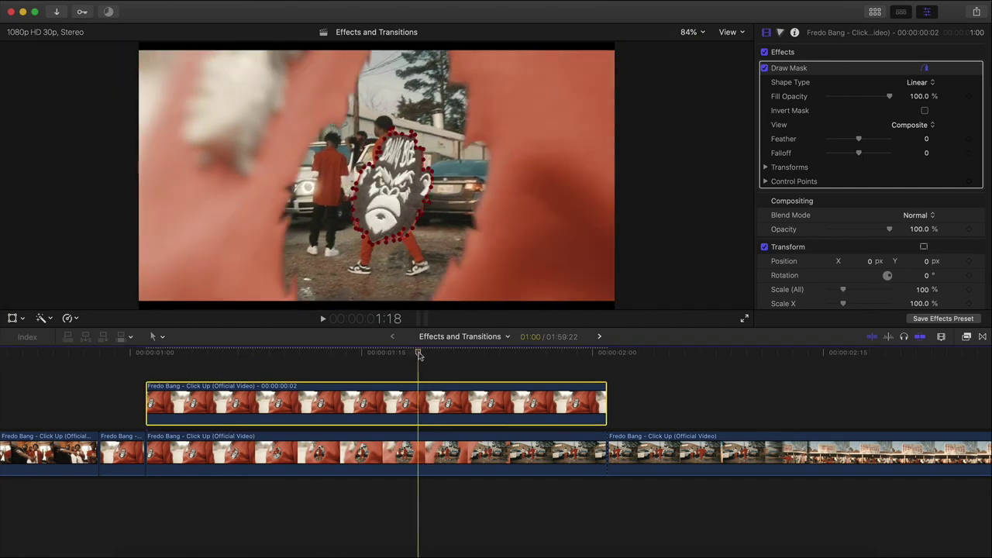
{"action": "left_click", "coordinate": [212, 357]}
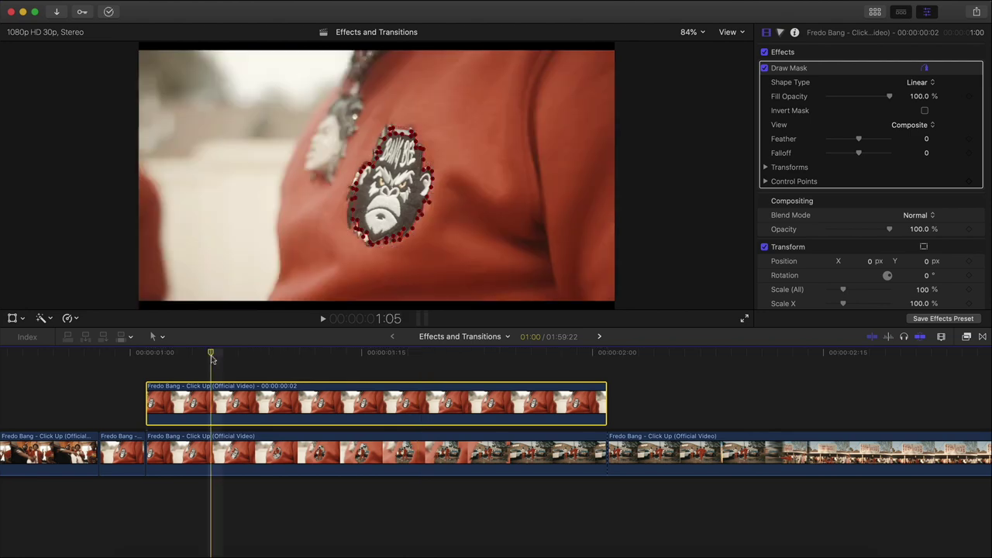
{"action": "left_click_drag", "start_coordinate": [207, 401], "coordinate": [212, 368]}
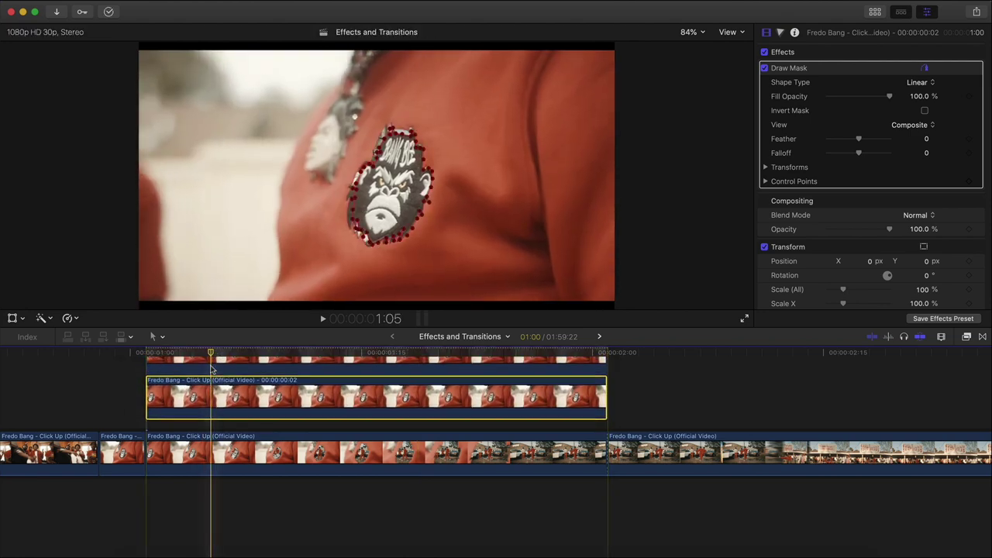
{"action": "scroll", "coordinate": [212, 369], "scroll_direction": "up", "scroll_amount": 3}
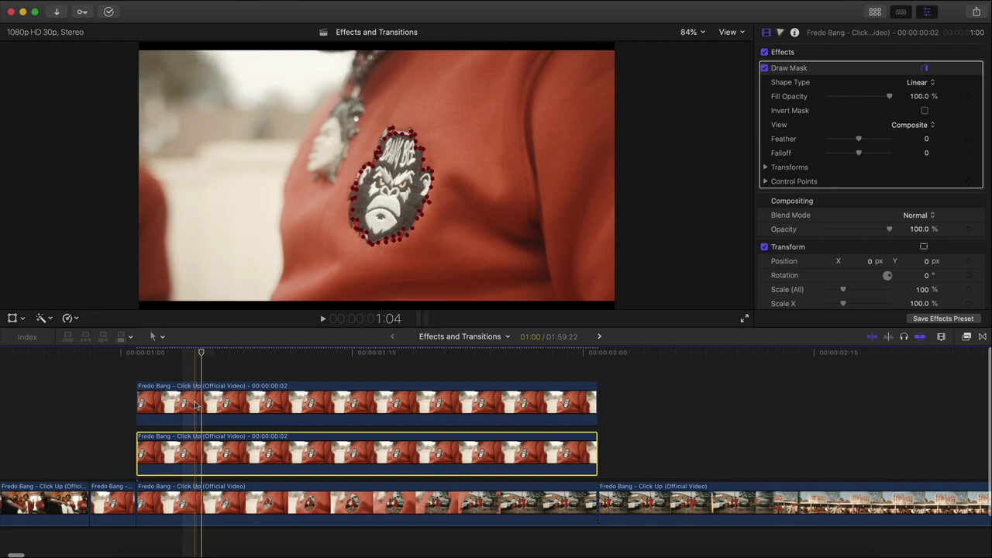
- Invert the Draw Mask on the upper freeze frame copy so that it cuts out the logo
{"action": "left_click", "coordinate": [195, 405]}
{"action": "left_click_drag", "start_coordinate": [221, 353], "coordinate": [320, 342]}
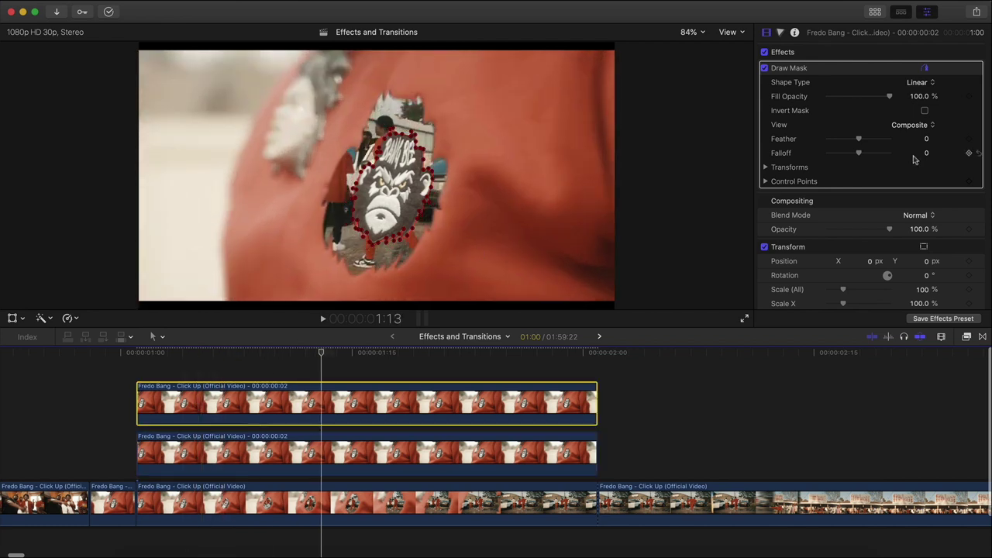
{"action": "left_click", "coordinate": [925, 111]}
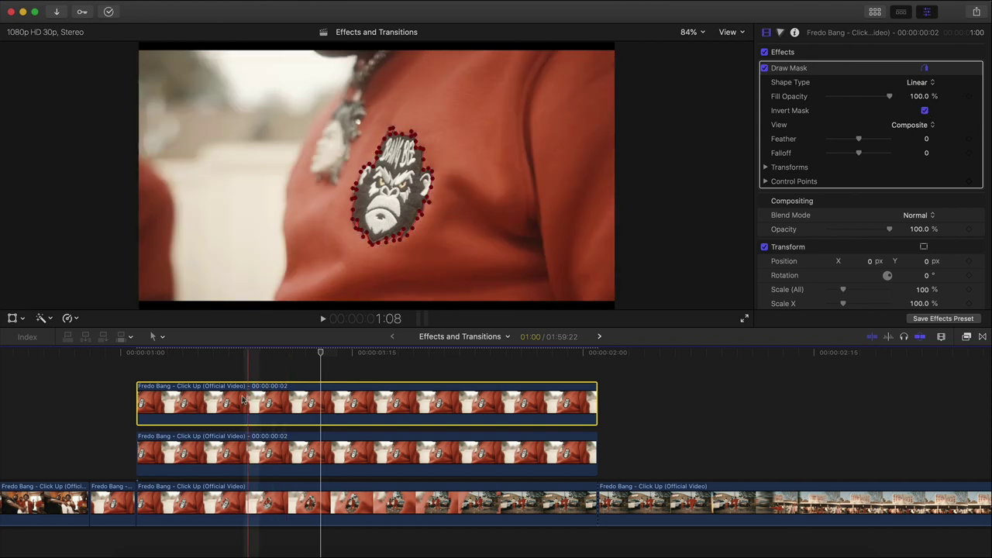
- Isolate the upper freeze frame with the inverted mask by disabling the two clips beneath it
{"action": "left_click", "coordinate": [230, 496]}
{"action": "left_click", "coordinate": [229, 458]}
{"action": "left_click", "coordinate": [230, 398]}
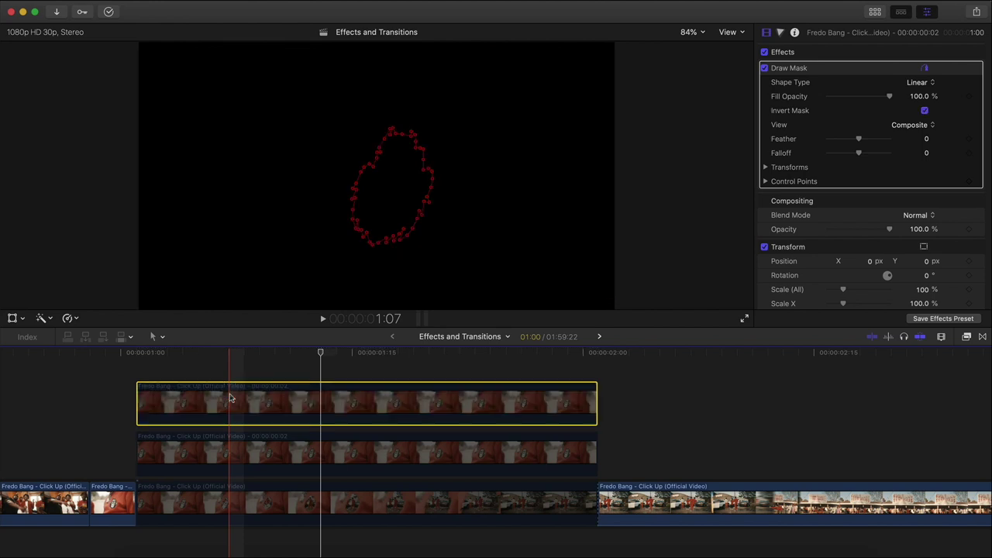
{"action": "key", "text": "v"}
{"action": "left_click_drag", "start_coordinate": [174, 355], "coordinate": [385, 375]}
{"action": "left_click", "coordinate": [422, 62]}
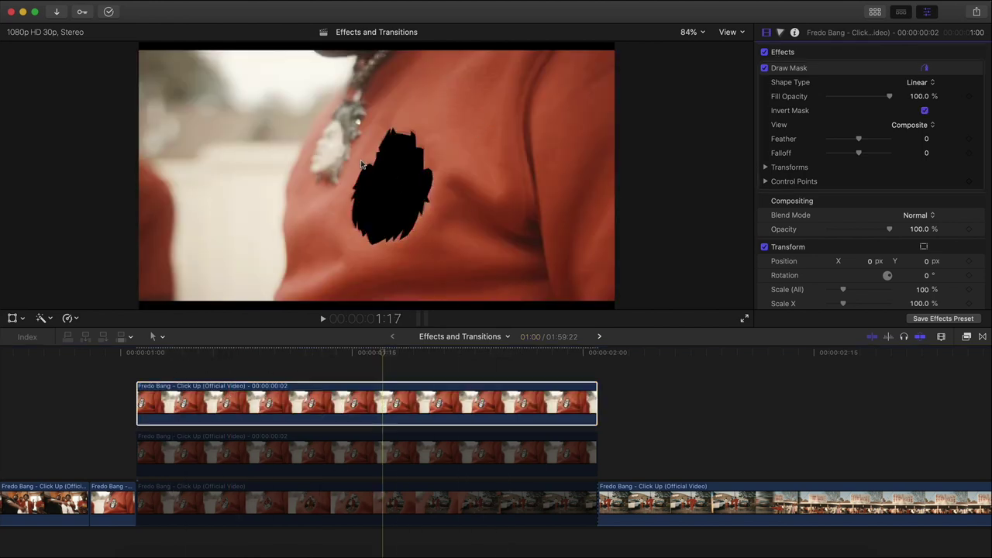
- Isolate the masked logo by enabling the lower freeze frame and disabling the upper one
{"action": "left_click", "coordinate": [234, 421]}
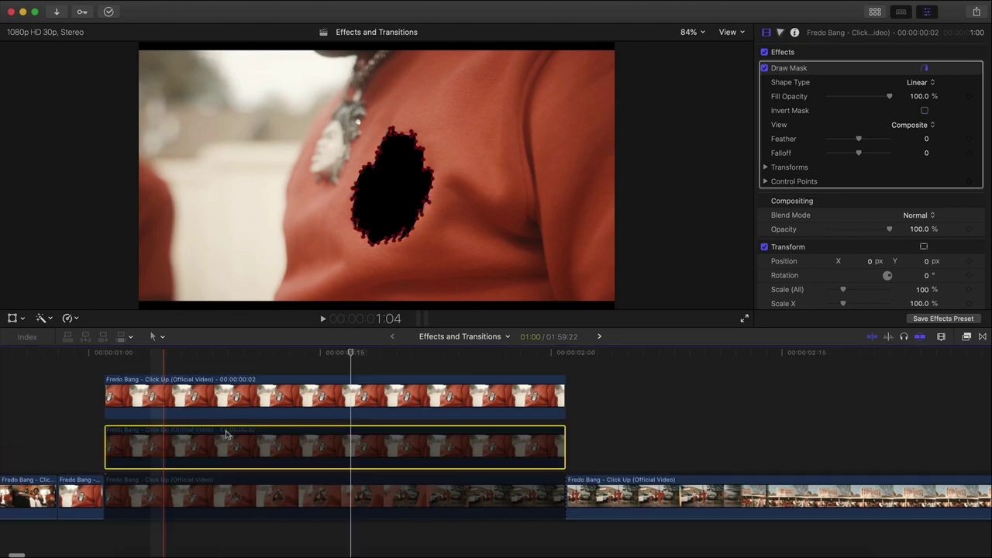
{"action": "key", "text": "v"}
{"action": "left_click", "coordinate": [345, 390]}
{"action": "key", "text": "v"}
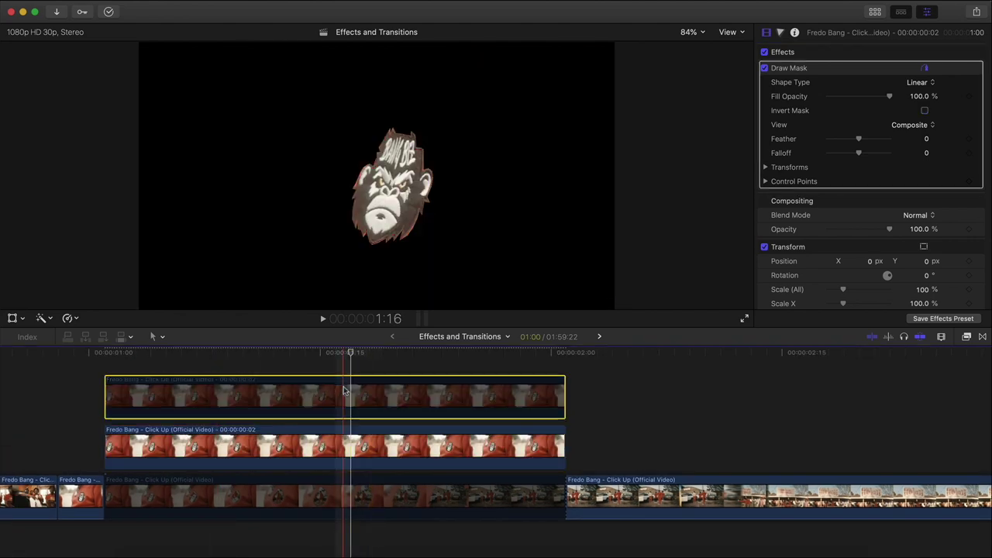
{"action": "left_click", "coordinate": [924, 110]}
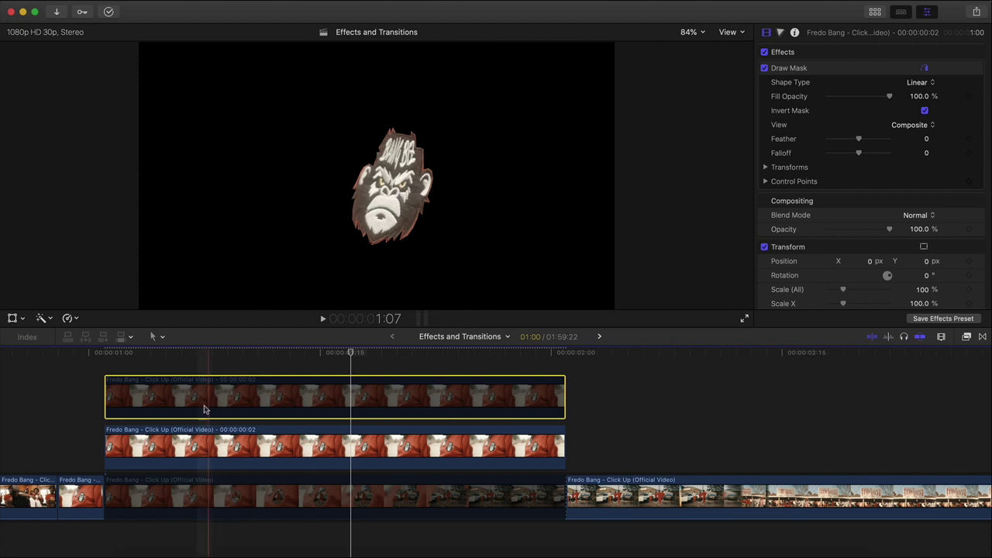
{"action": "left_click", "coordinate": [389, 353]}
{"action": "left_click", "coordinate": [274, 353]}
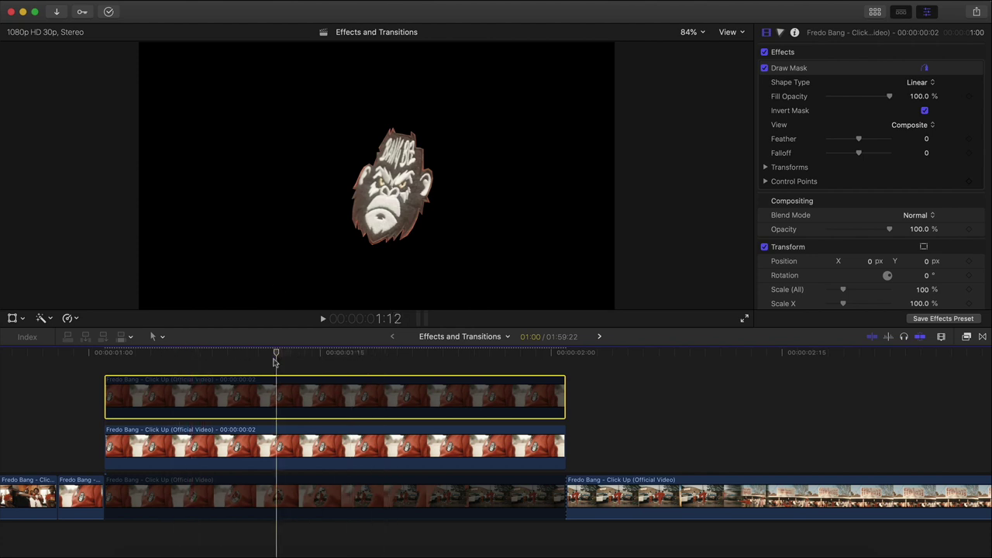
{"action": "left_click", "coordinate": [173, 446]}
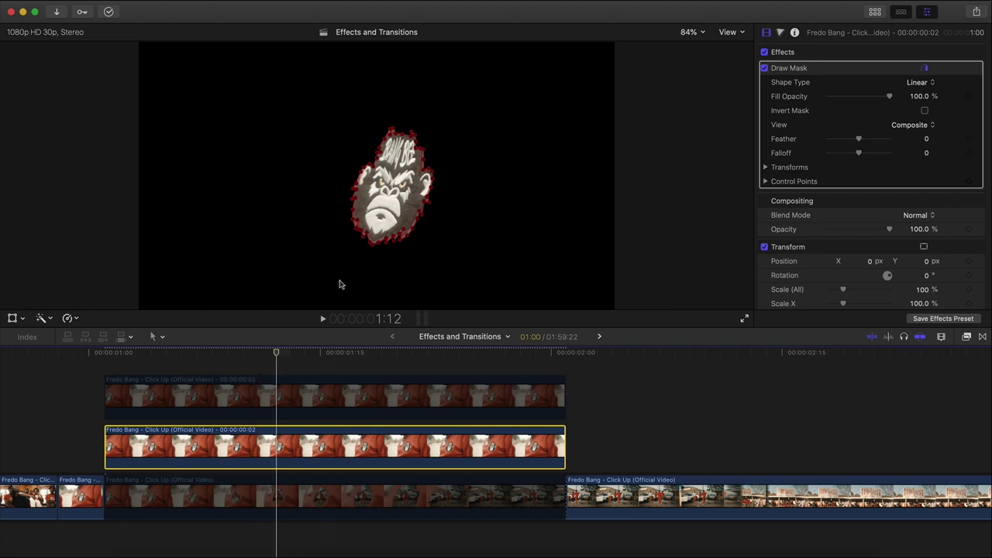
- Re-enable the upper freeze frame and the primary storyline clip beneath the stack
{"action": "left_click", "coordinate": [286, 390]}
{"action": "left_click_drag", "start_coordinate": [279, 355], "coordinate": [125, 358]}
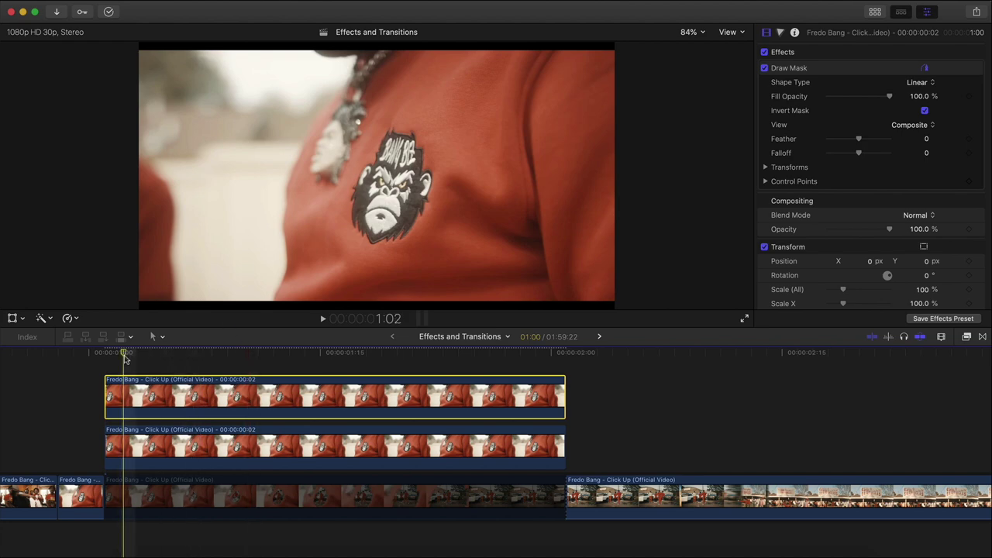
{"action": "left_click", "coordinate": [161, 492]}
- Move both masked freeze frames above the second clip in the timeline and shorten them to its 26-frame length
{"action": "scroll", "coordinate": [162, 493], "scroll_direction": "left", "scroll_amount": 5}
{"action": "scroll", "coordinate": [240, 468], "scroll_direction": "left", "scroll_amount": 5}
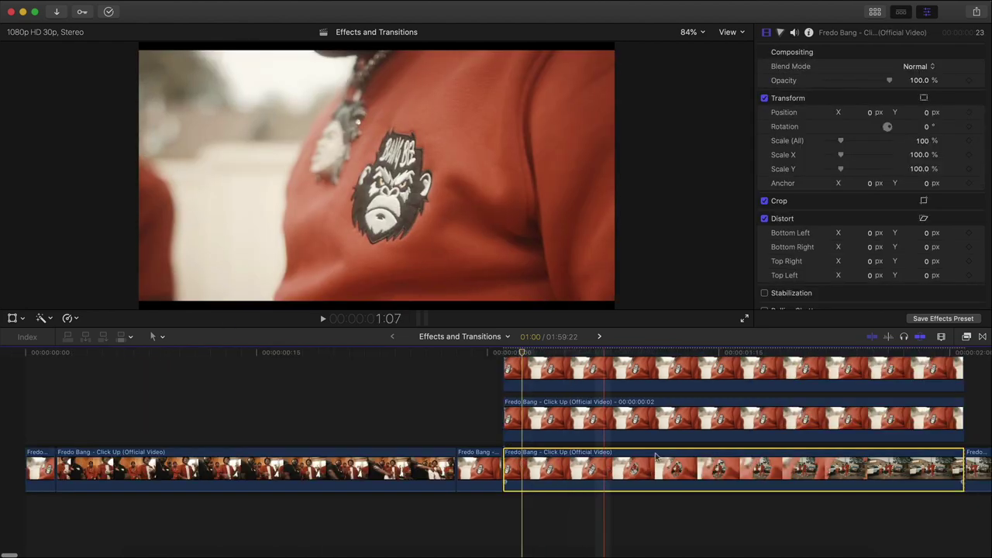
{"action": "left_click", "coordinate": [467, 365]}
{"action": "left_click_drag", "start_coordinate": [467, 366], "coordinate": [581, 414]}
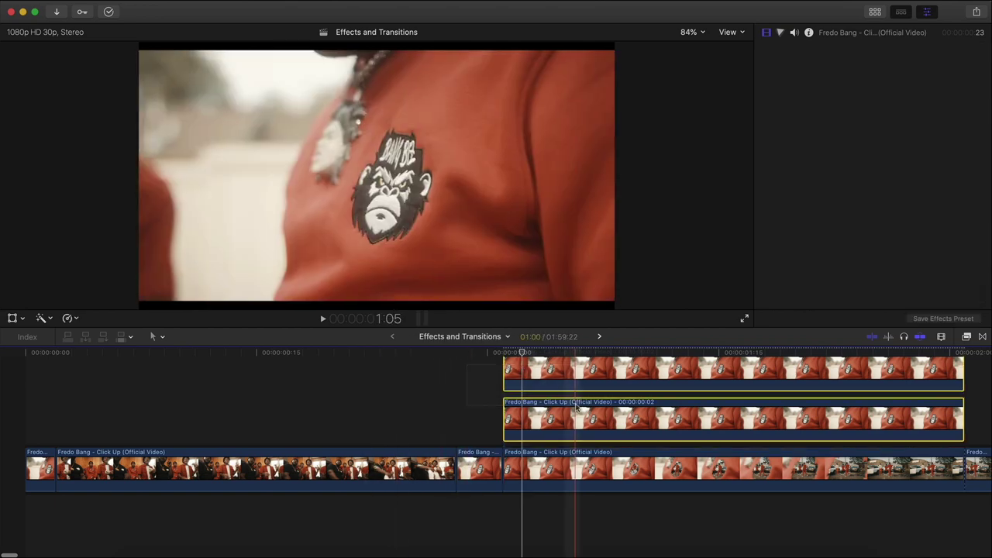
{"action": "left_click_drag", "start_coordinate": [510, 411], "coordinate": [73, 409]}
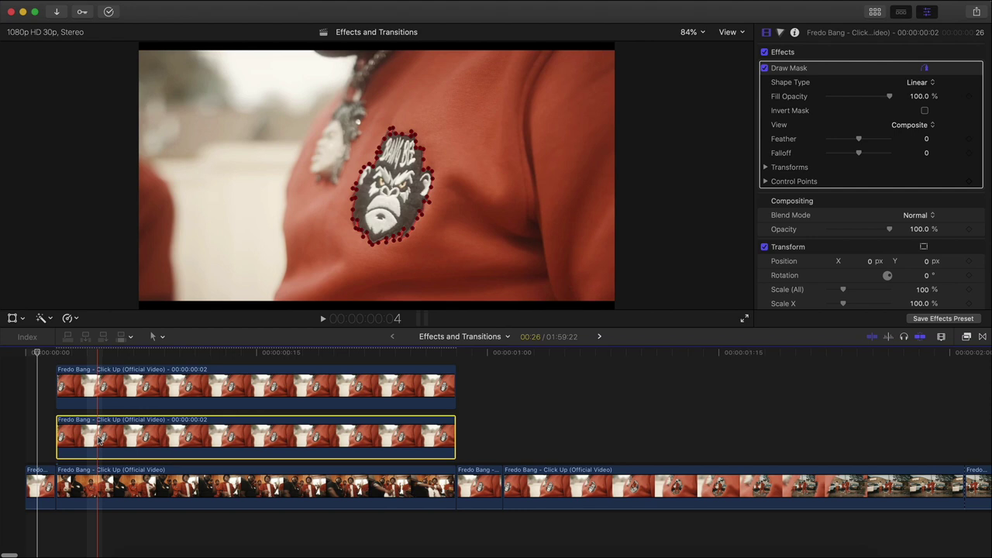
- At the first frame of the masked logo freeze frame, set its anchor to about -33.0 px X and -239.7 px Y
{"action": "left_click", "coordinate": [56, 353]}
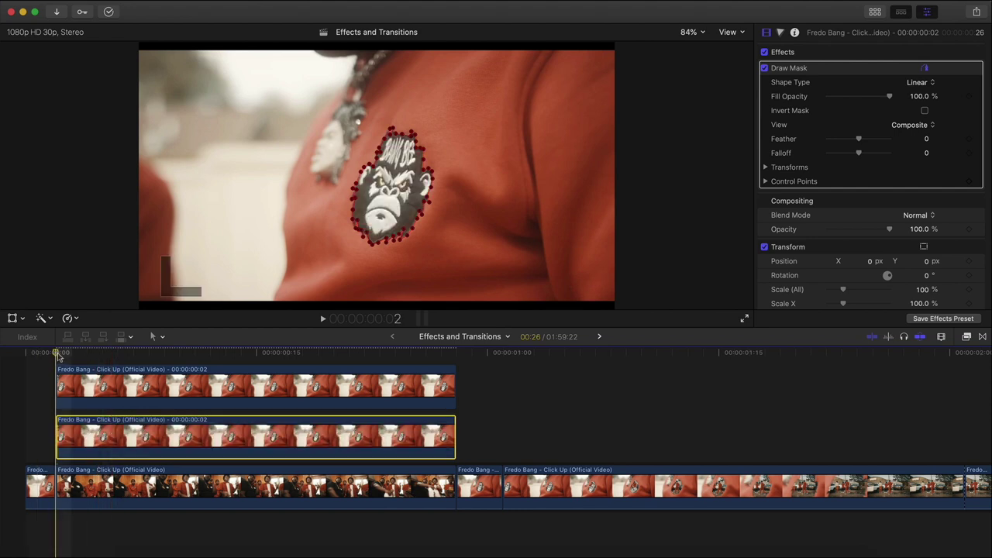
{"action": "left_click", "coordinate": [11, 319]}
{"action": "scroll", "coordinate": [784, 203], "scroll_direction": "down", "scroll_amount": 3}
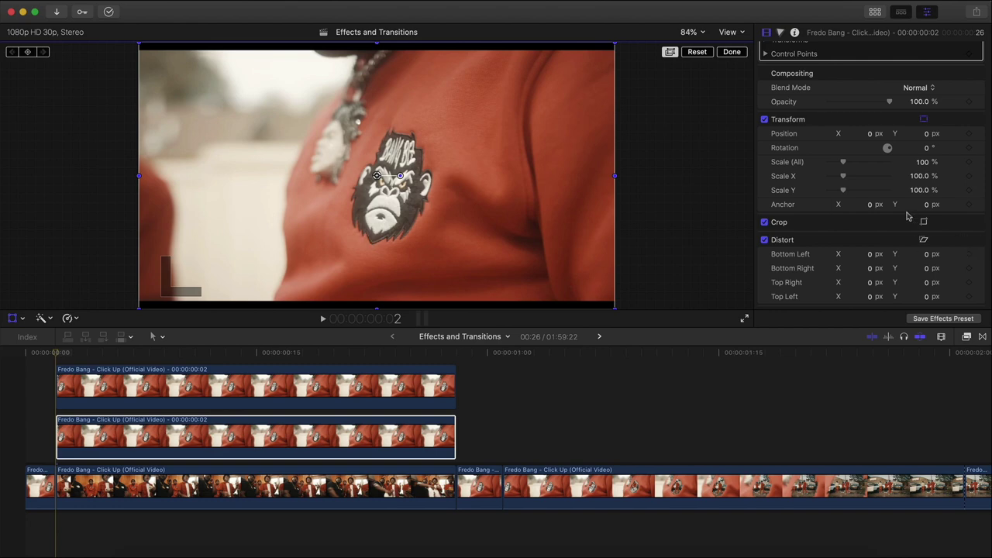
{"action": "scroll", "coordinate": [907, 214], "scroll_direction": "down", "scroll_amount": 2}
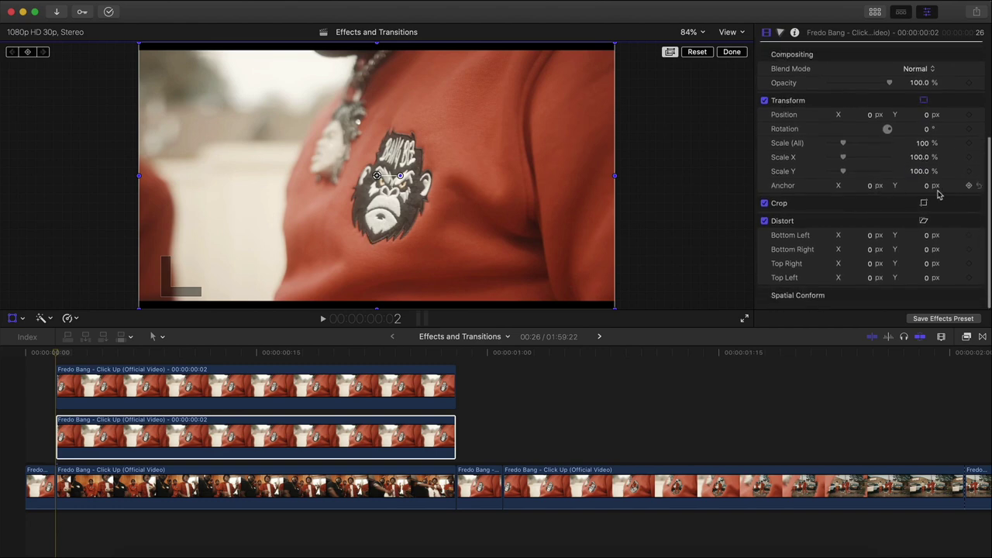
{"action": "left_click_drag", "start_coordinate": [927, 187], "coordinate": [926, 209]}
{"action": "left_click_drag", "start_coordinate": [852, 193], "coordinate": [766, 196]}
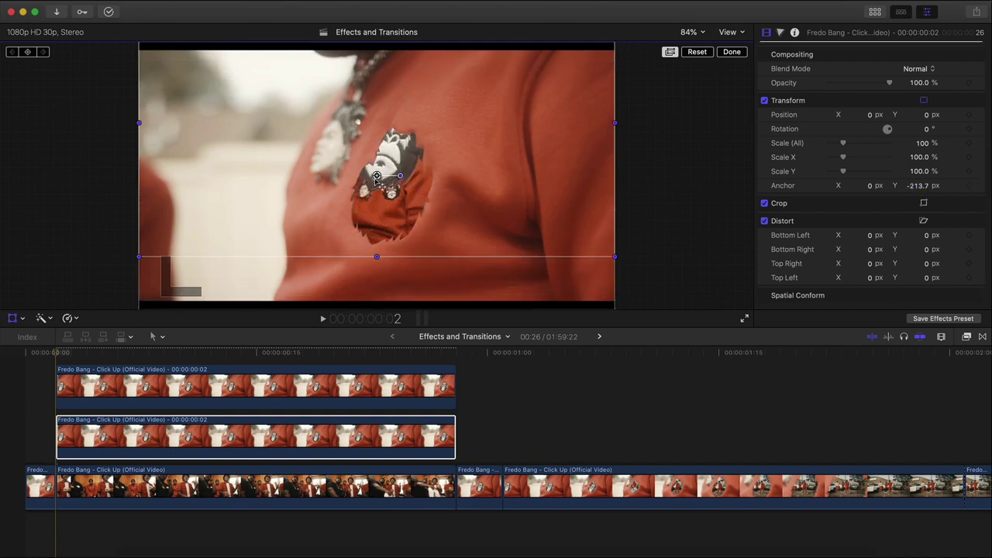
{"action": "left_click_drag", "start_coordinate": [868, 186], "coordinate": [838, 186]}
{"action": "left_click_drag", "start_coordinate": [868, 187], "coordinate": [868, 177]}
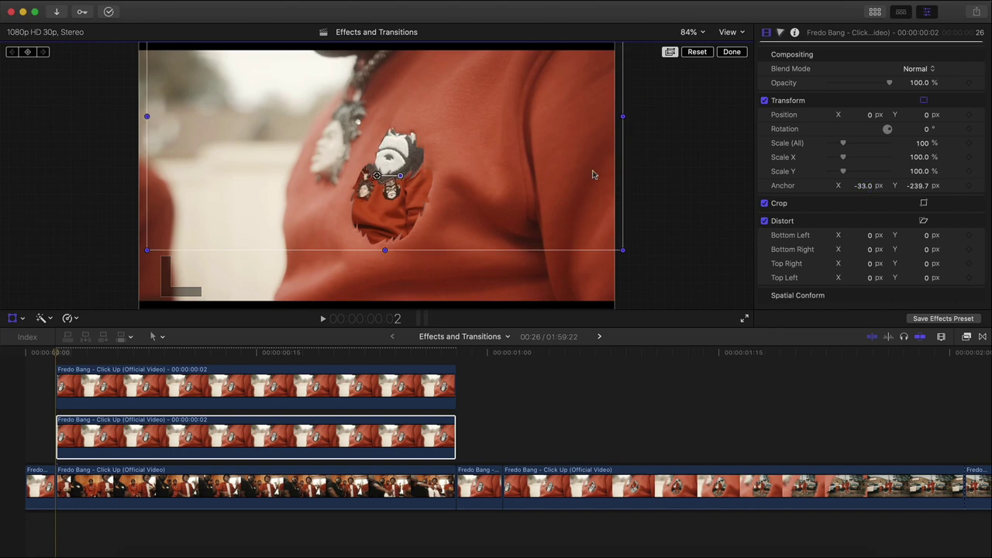
{"action": "left_click", "coordinate": [738, 55]}
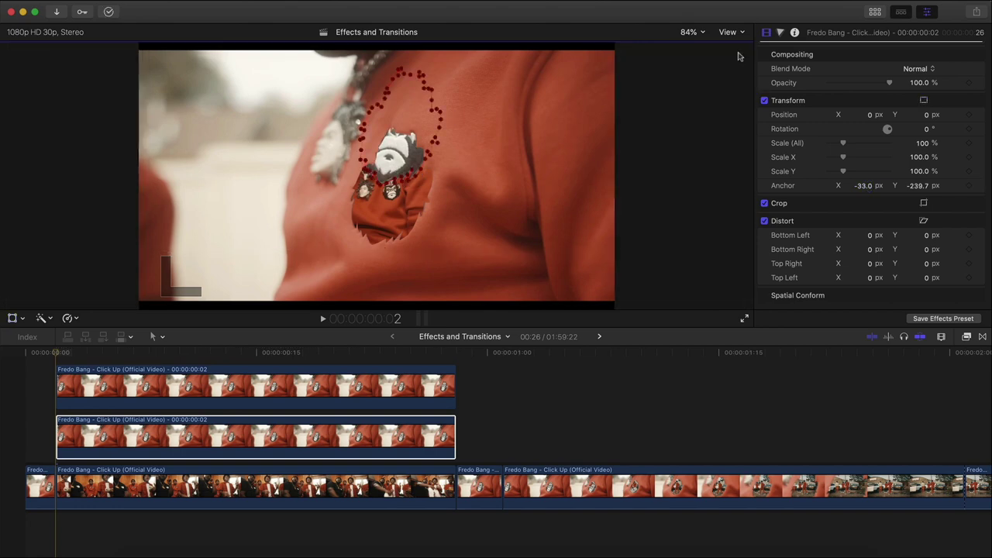
- Realign the masked logo with the sweater cut-out and keyframe its position, rotation and scale at the first frame
{"action": "left_click", "coordinate": [12, 319]}
{"action": "left_click_drag", "start_coordinate": [514, 103], "coordinate": [505, 145]}
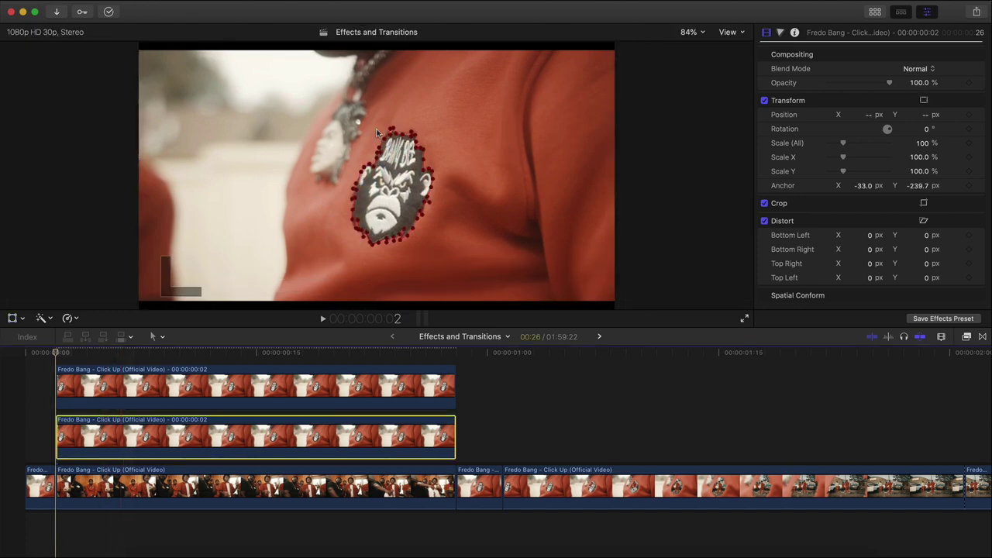
{"action": "left_click", "coordinate": [14, 319]}
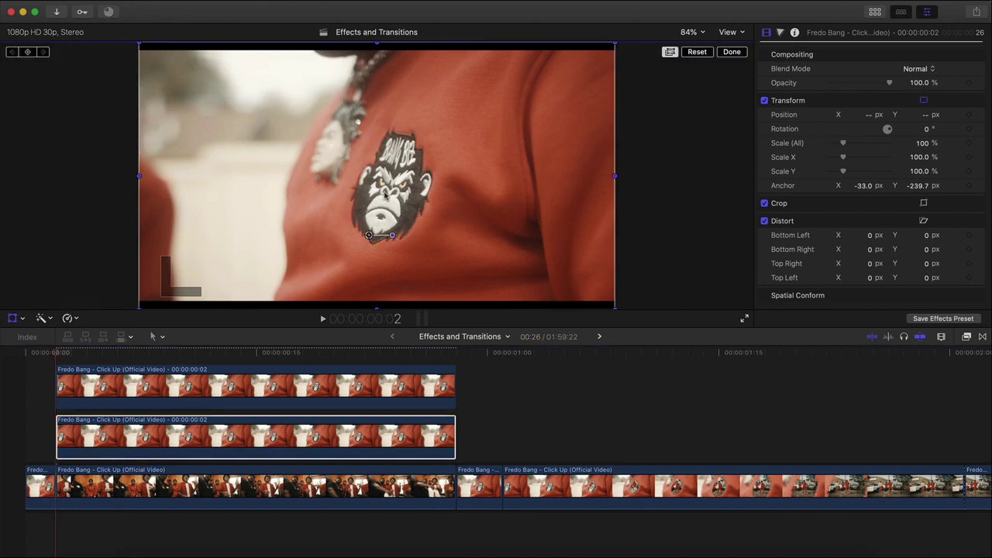
{"action": "key", "text": "shift+t"}
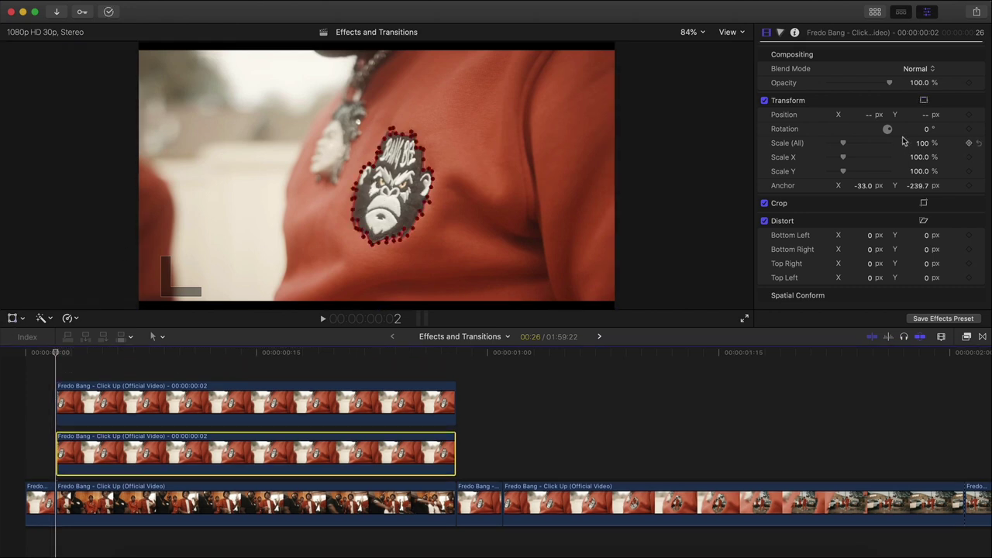
{"action": "left_click", "coordinate": [969, 116]}
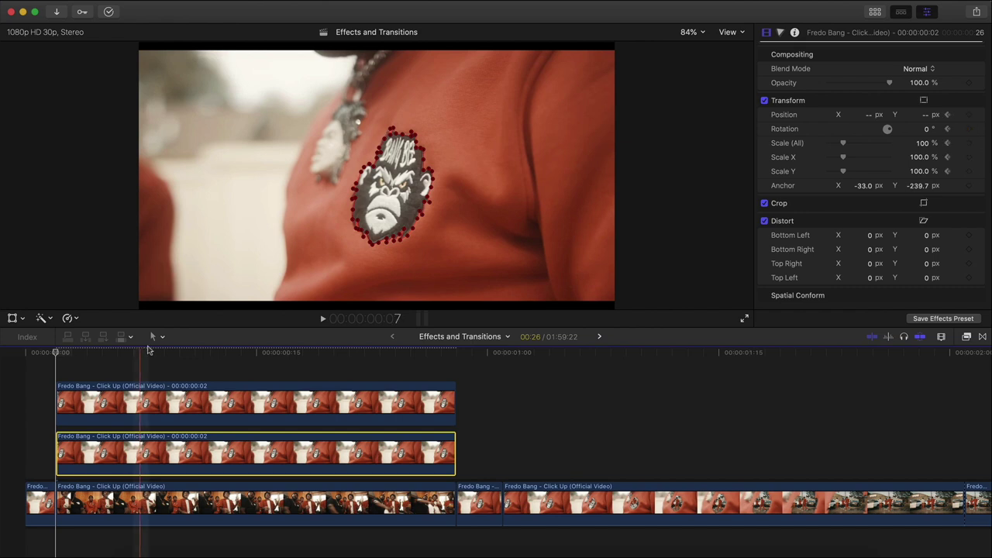
- Around frame 19, set the logo freeze frame's rotation to -153° and scale to 61%, and lower its position
{"action": "left_click_drag", "start_coordinate": [174, 355], "coordinate": [326, 356]}
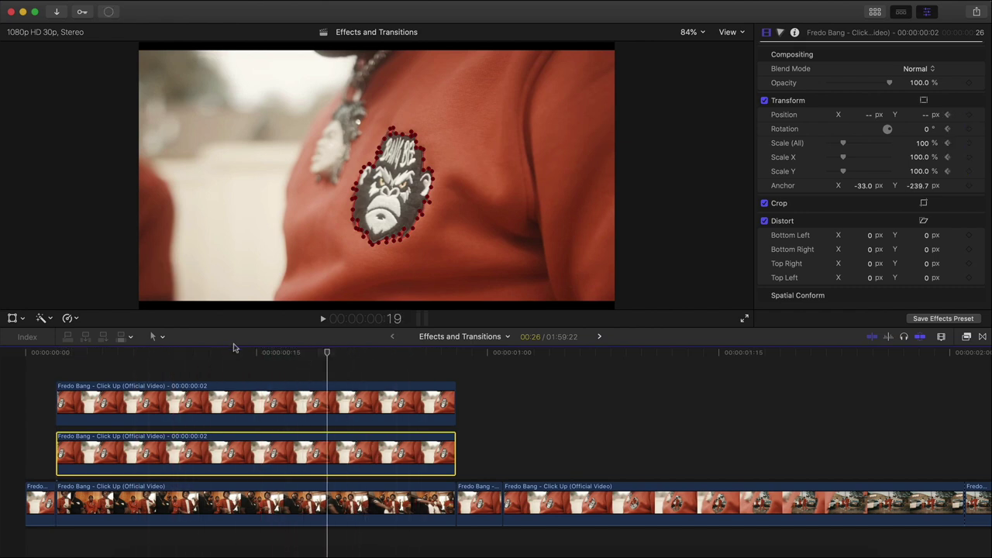
{"action": "left_click", "coordinate": [333, 353]}
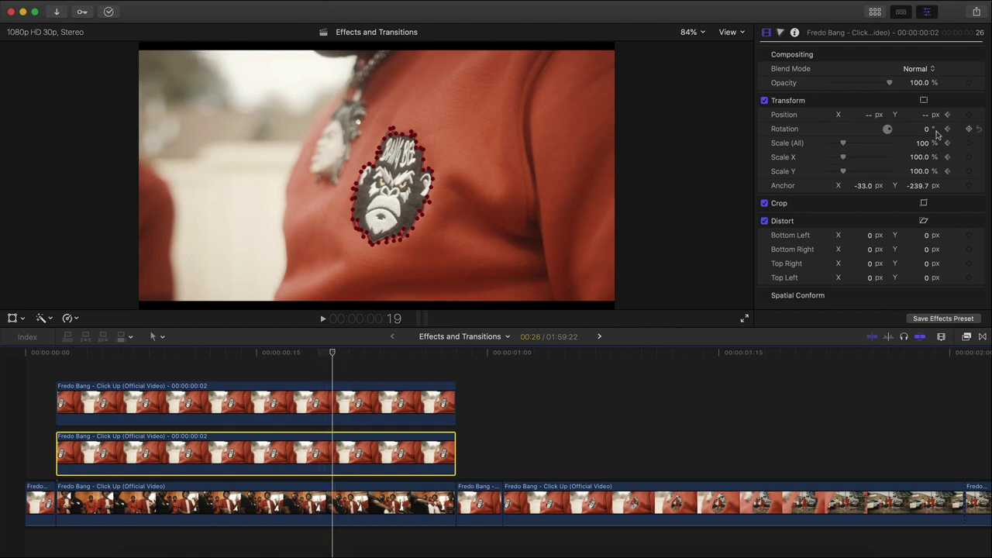
{"action": "left_click_drag", "start_coordinate": [928, 133], "coordinate": [845, 133]}
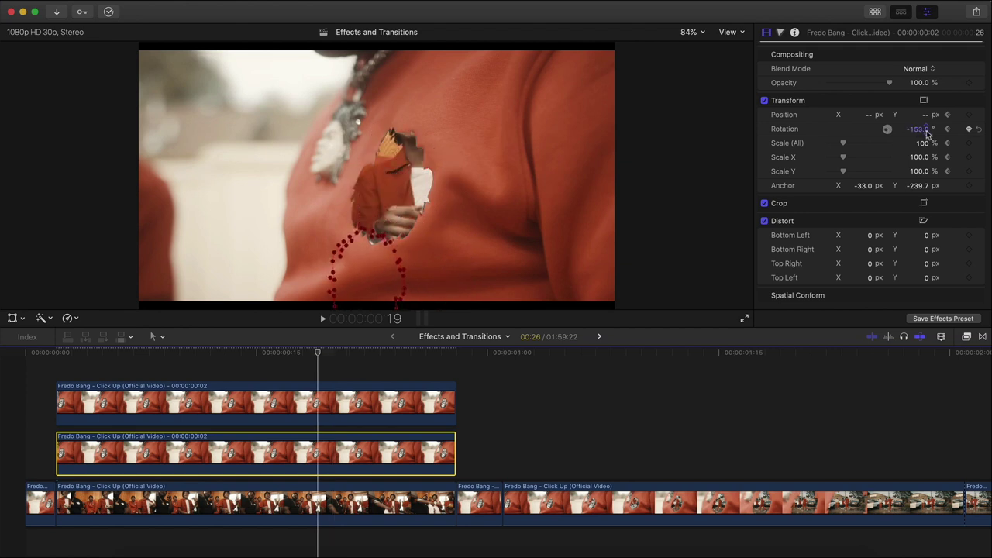
{"action": "left_click", "coordinate": [918, 144]}
{"action": "type", "text": "61"}
{"action": "key", "text": "Return"}
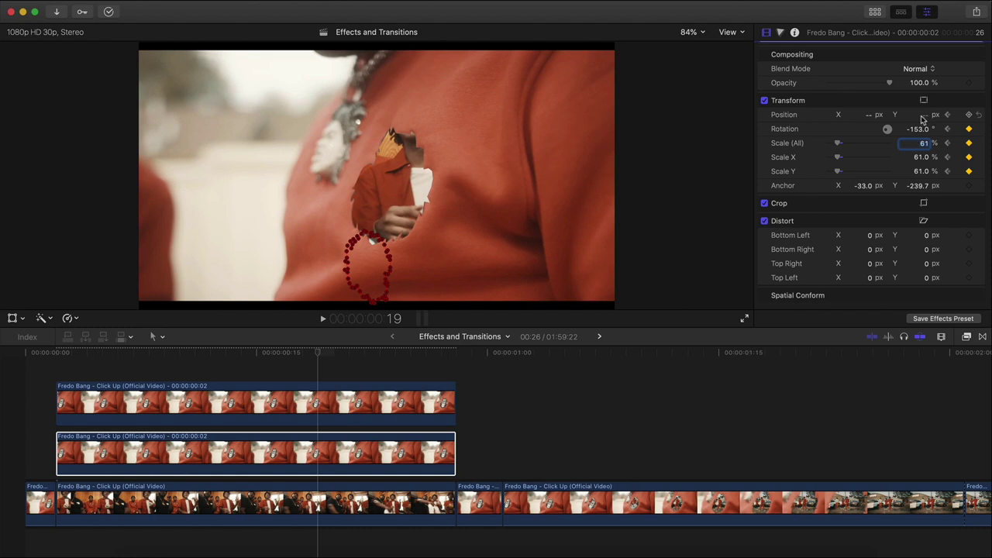
{"action": "left_click_drag", "start_coordinate": [927, 118], "coordinate": [925, 120]}
- Play back the start of the transition several times to check the motion of the detaching logo
{"action": "left_click_drag", "start_coordinate": [306, 355], "coordinate": [34, 363]}
{"action": "key", "text": "space"}
{"action": "key", "text": "space"}
{"action": "key", "text": "space"}
{"action": "key", "text": "space"}
{"action": "key", "text": "space"}
{"action": "key", "text": "space"}
{"action": "mouse_move", "coordinate": [75, 353]}
{"action": "left_mouse_down"}
{"action": "mouse_move", "coordinate": [200, 355]}
{"action": "mouse_move", "coordinate": [80, 363]}
{"action": "left_mouse_up"}
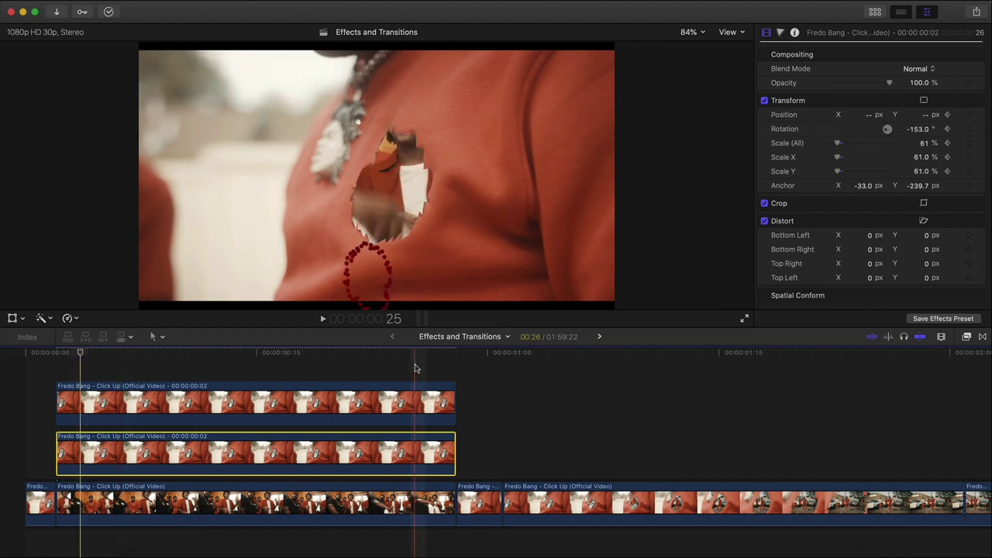
- Apply the Directional blur effect to the masked logo freeze frame and preview the result
{"action": "left_click", "coordinate": [966, 337]}
{"action": "scroll", "coordinate": [744, 450], "scroll_direction": "down", "scroll_amount": 3}
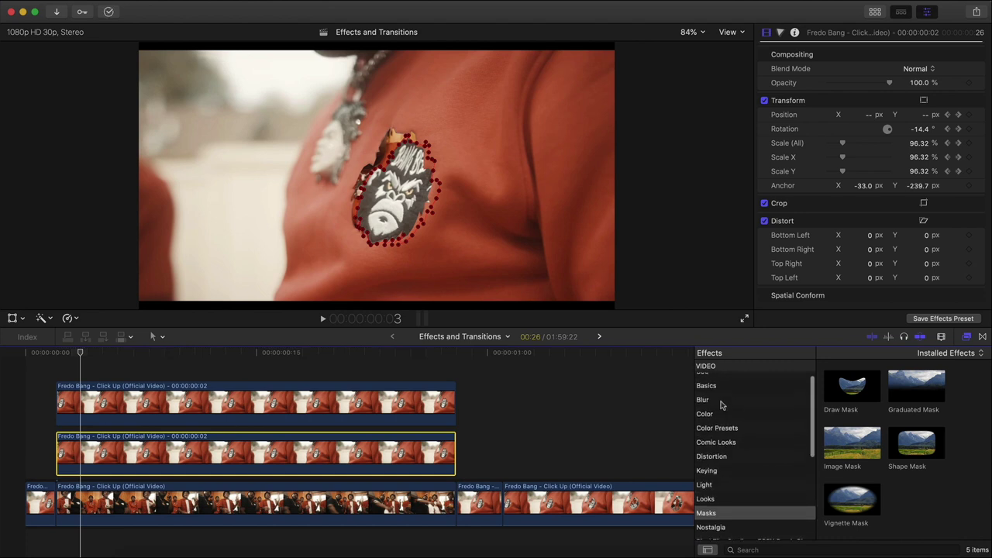
{"action": "left_click_drag", "start_coordinate": [866, 378], "coordinate": [326, 454]}
{"action": "left_click", "coordinate": [967, 337]}
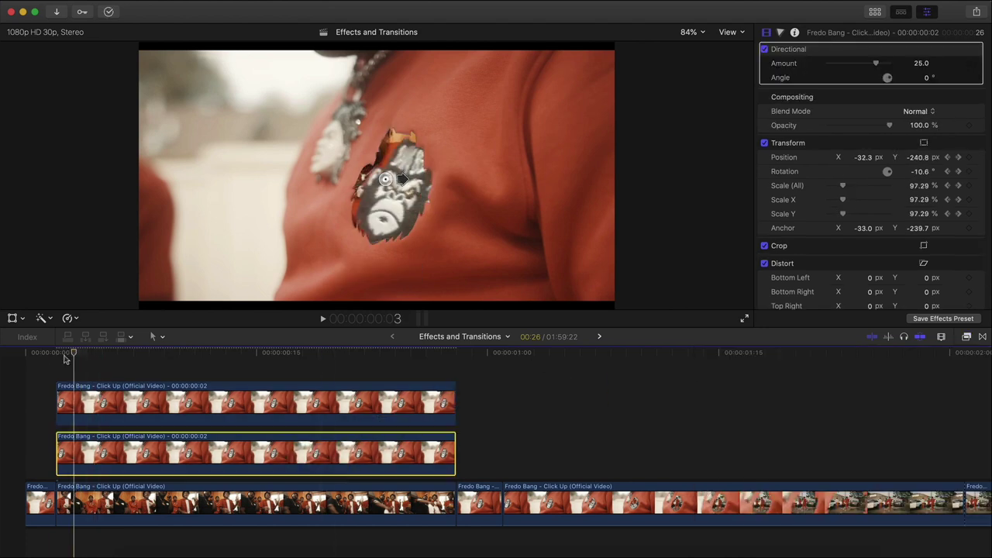
{"action": "key", "text": "space"}
{"action": "key", "text": "space"}
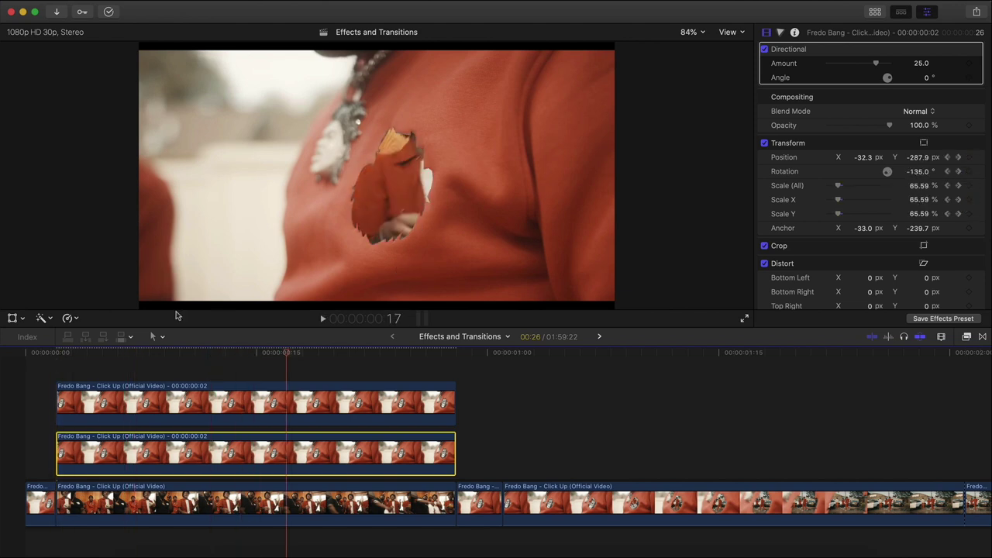
- At the logo freeze frame's first frame, set the Directional blur amount to 0 and keyframe it
{"action": "left_click", "coordinate": [64, 353]}
{"action": "key", "text": "alt+semicolon"}
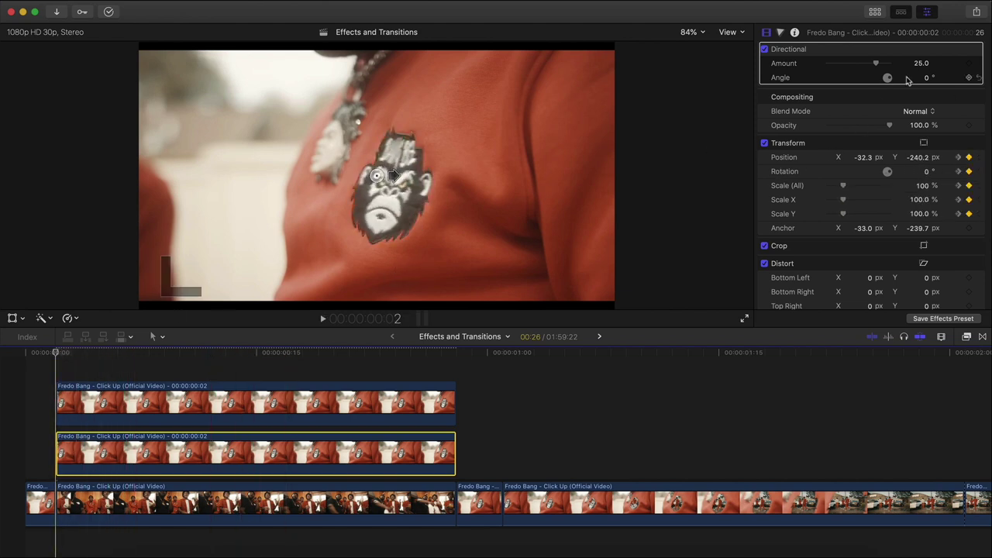
{"action": "scroll", "coordinate": [942, 73], "scroll_direction": "up", "scroll_amount": 2}
{"action": "left_click", "coordinate": [978, 89]}
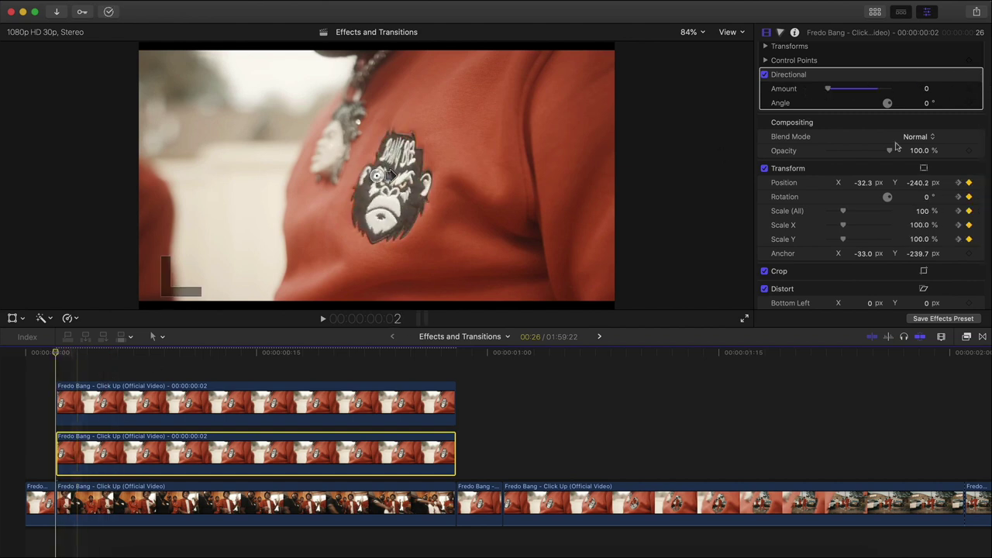
- At frame 7, set the logo's Directional blur to amount 57.9 and angle 296.2°, and check the following frames
{"action": "key", "text": "Right"}
{"action": "key", "text": "Right"}
{"action": "key", "text": "Right"}
{"action": "key", "text": "Right"}
{"action": "key", "text": "Right"}
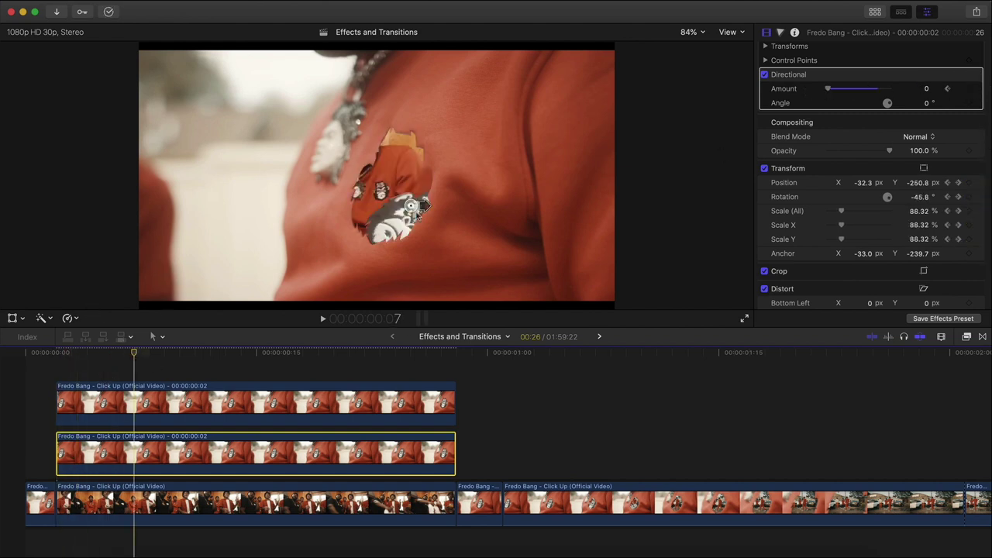
{"action": "left_click_drag", "start_coordinate": [424, 204], "coordinate": [422, 269]}
{"action": "key", "text": "Right"}
{"action": "key", "text": "Right"}
{"action": "key", "text": "Right"}
{"action": "key", "text": "Right"}
{"action": "key", "text": "Right"}
{"action": "key", "text": "Right"}
{"action": "left_click_drag", "start_coordinate": [251, 349], "coordinate": [271, 372]}
- Combine both masked freeze frames into a compound clip named effect01
{"action": "left_click_drag", "start_coordinate": [480, 455], "coordinate": [404, 401]}
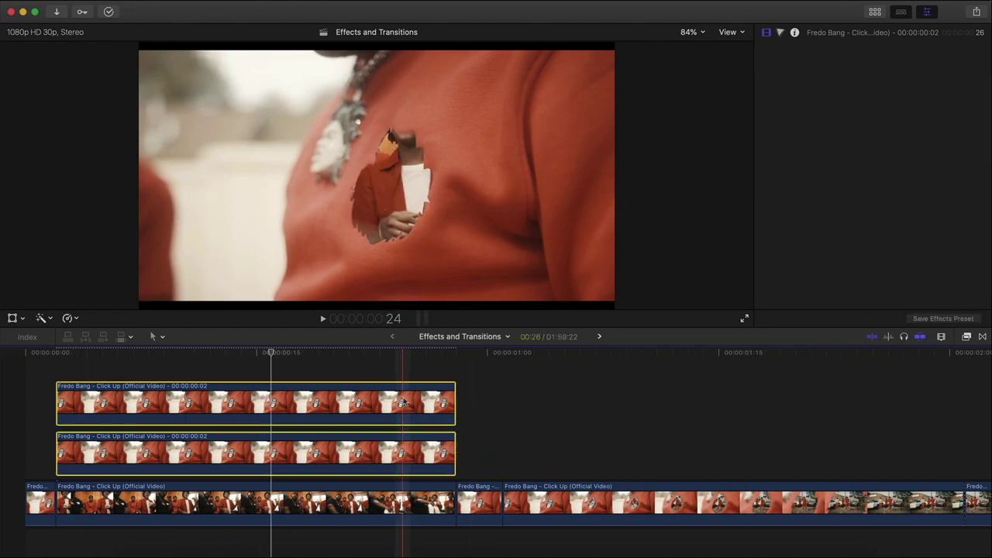
{"action": "right_click", "coordinate": [403, 401]}
{"action": "left_click", "coordinate": [458, 351]}
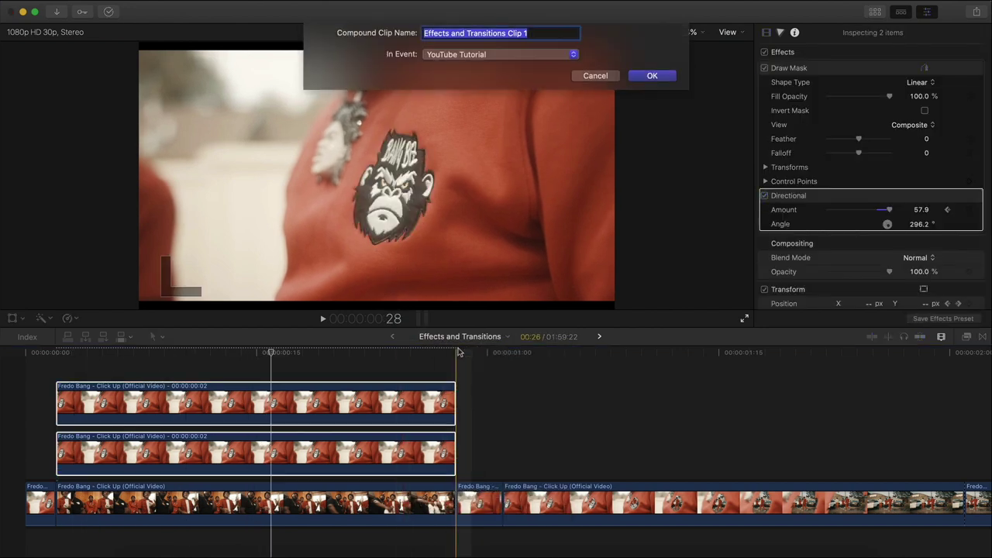
{"action": "type", "text": "effect"}
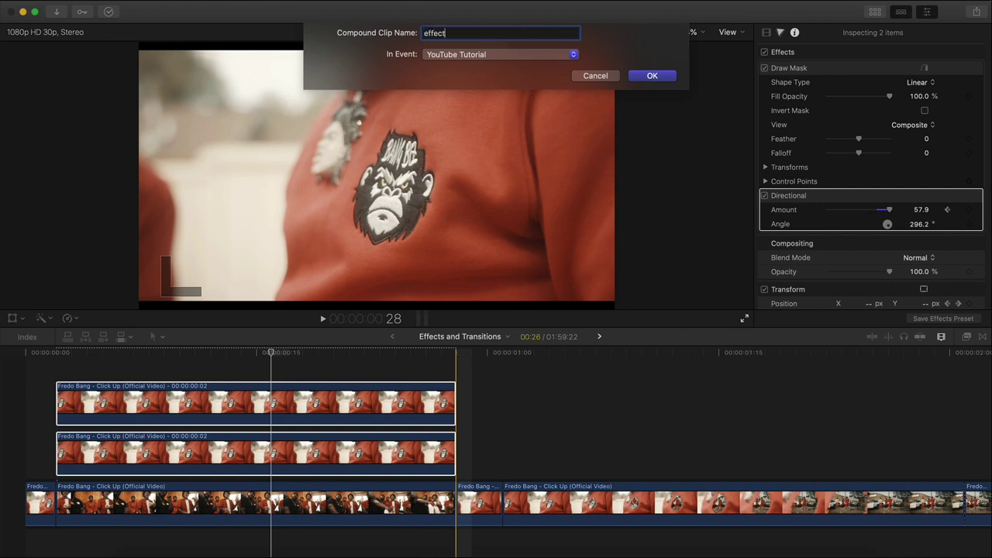
{"action": "type", "text": "01"}
{"action": "key", "text": "Return"}
- Keyframe the scale of the effect01 compound clip at 100% on its first frame
{"action": "left_click", "coordinate": [55, 353]}
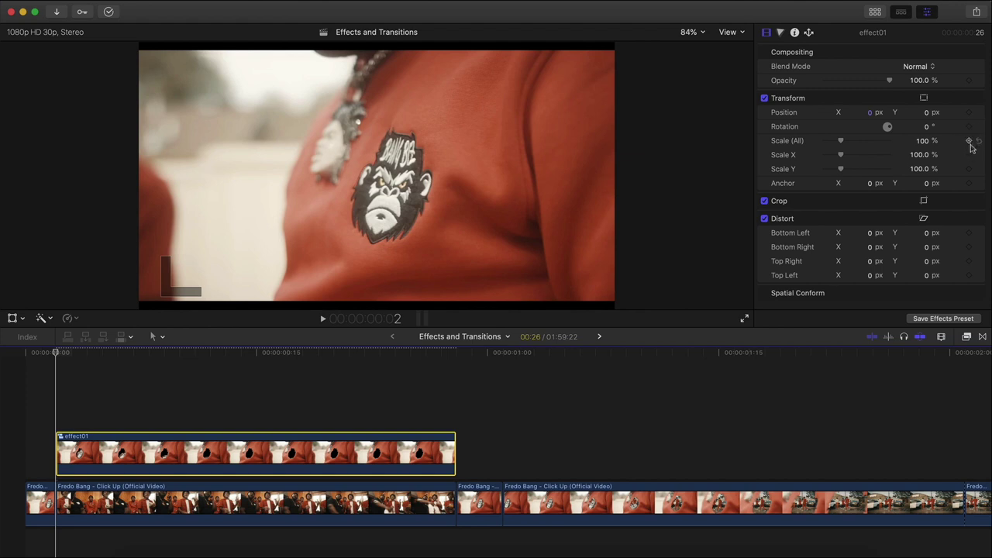
{"action": "left_click", "coordinate": [11, 319]}
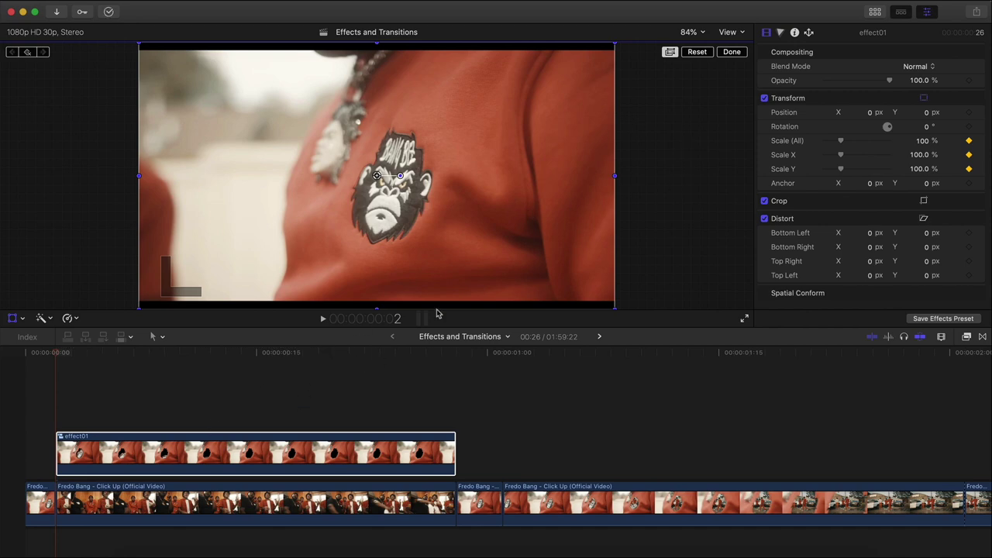
- Near the end of effect01, scale it to 822% and reposition it so the cut-out clears the whole frame
{"action": "left_click_drag", "start_coordinate": [304, 353], "coordinate": [447, 355]}
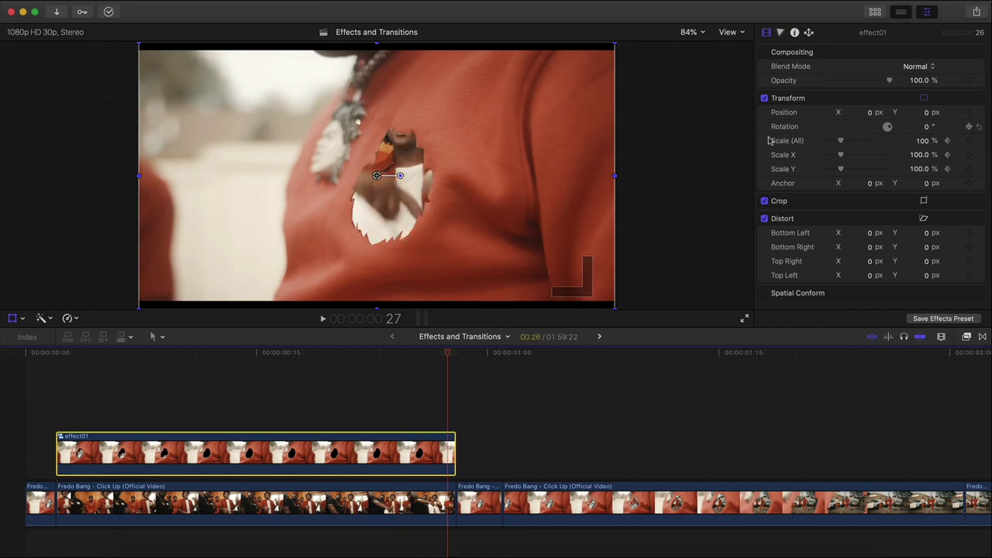
{"action": "left_click", "coordinate": [690, 33]}
{"action": "left_click", "coordinate": [699, 80]}
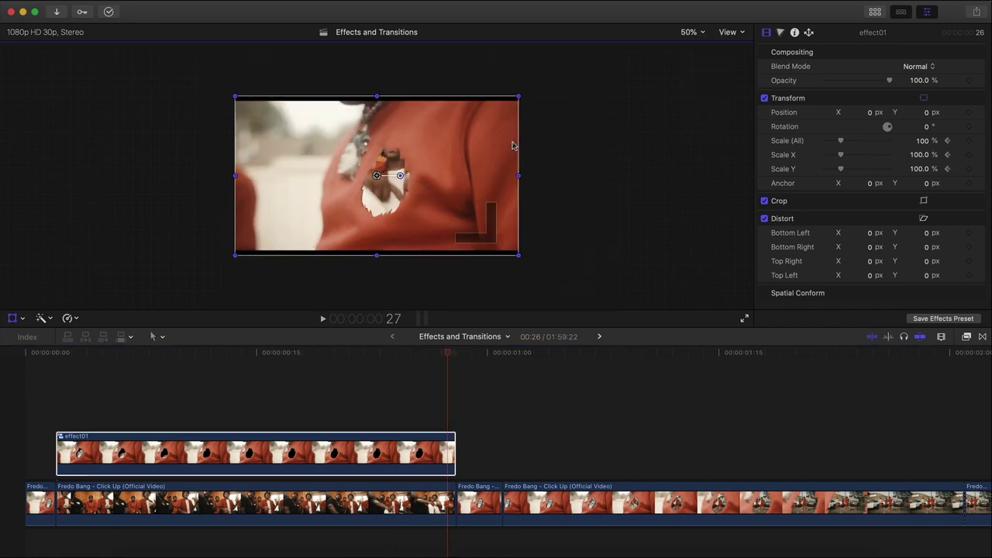
{"action": "left_click_drag", "start_coordinate": [518, 95], "coordinate": [507, 128]}
{"action": "left_click_drag", "start_coordinate": [419, 169], "coordinate": [388, 148]}
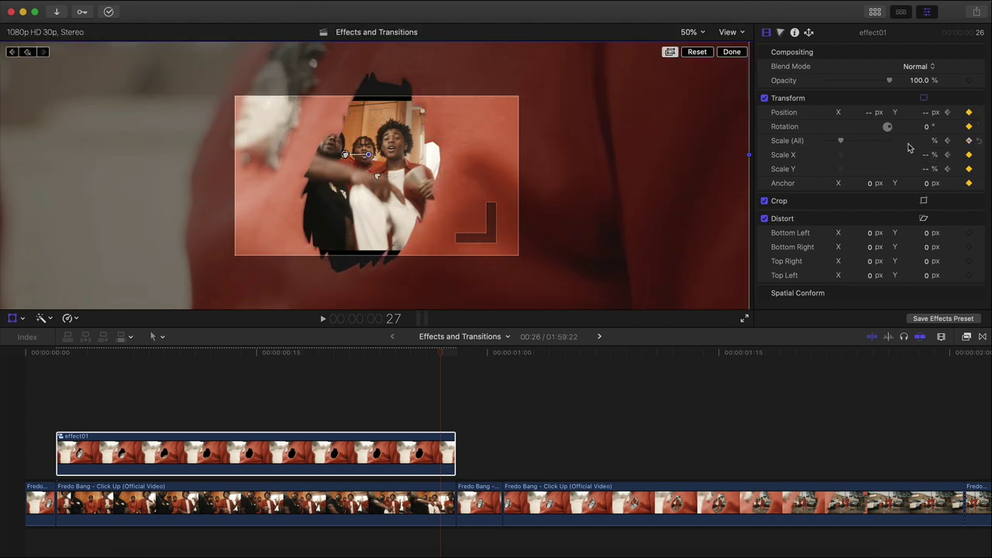
{"action": "left_click", "coordinate": [946, 143]}
{"action": "left_click_drag", "start_coordinate": [922, 141], "coordinate": [922, 146]}
{"action": "left_click_drag", "start_coordinate": [557, 207], "coordinate": [498, 186]}
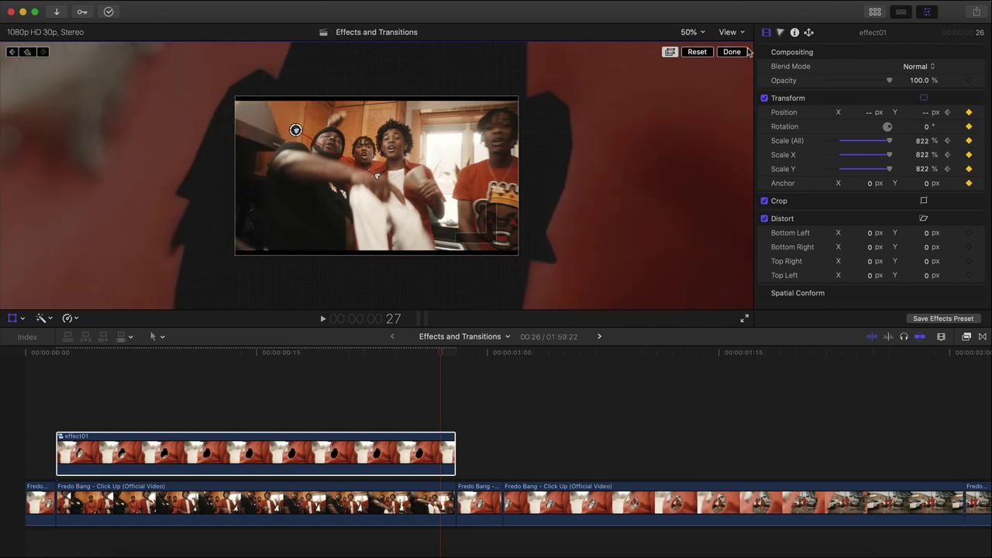
{"action": "left_click", "coordinate": [734, 55]}
- Play back the complete effect01 transition from the start of the timeline
{"action": "left_click", "coordinate": [51, 359]}
{"action": "key", "text": "slash"}
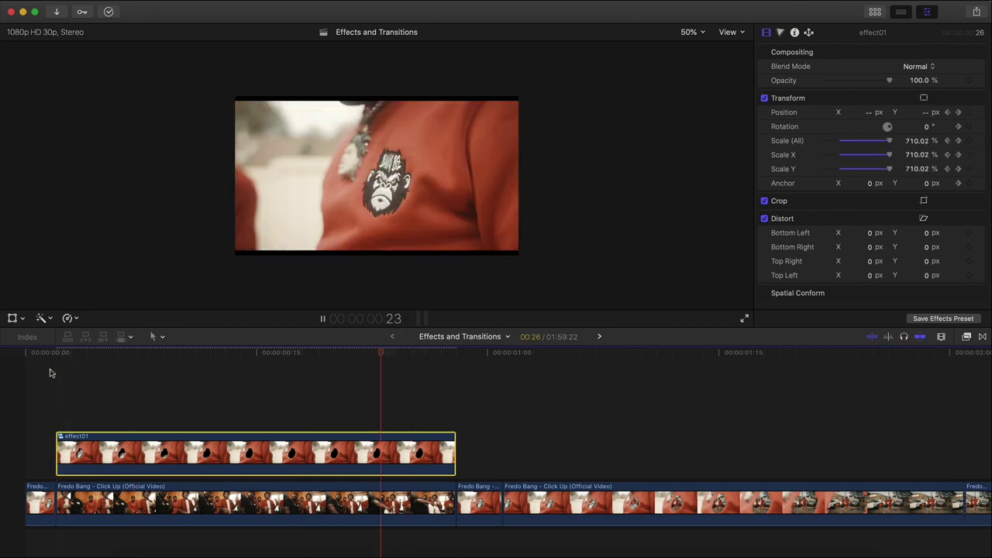
{"action": "left_click", "coordinate": [80, 390]}
{"action": "key", "text": "space"}
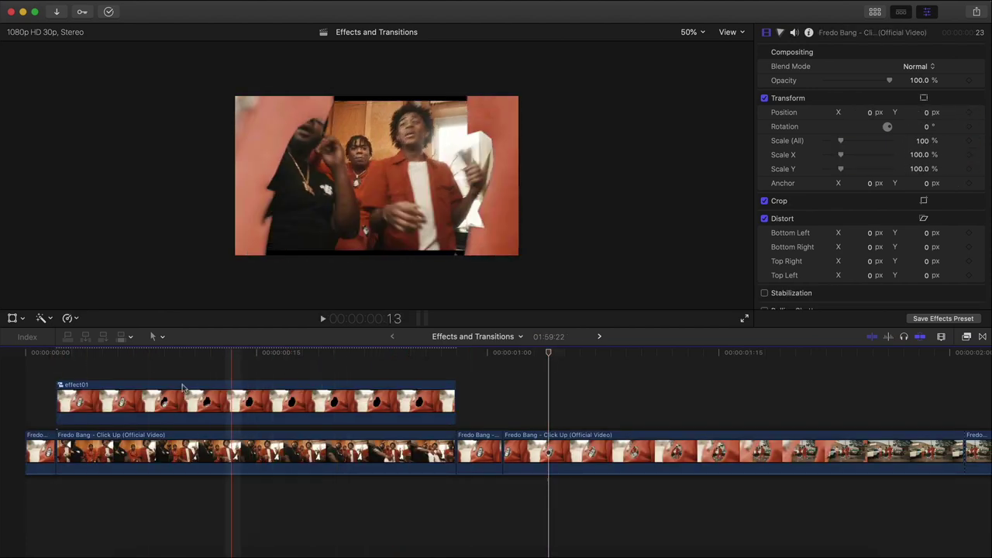
{"action": "left_click", "coordinate": [112, 402]}
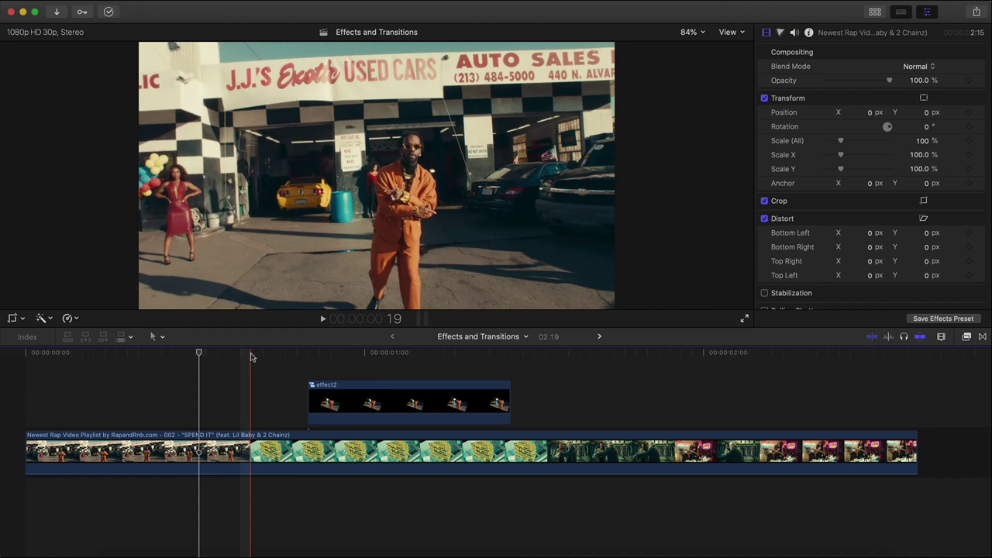
- Play back the second example project from about frame 17 through its cut to the following shots
{"action": "left_click", "coordinate": [170, 390]}
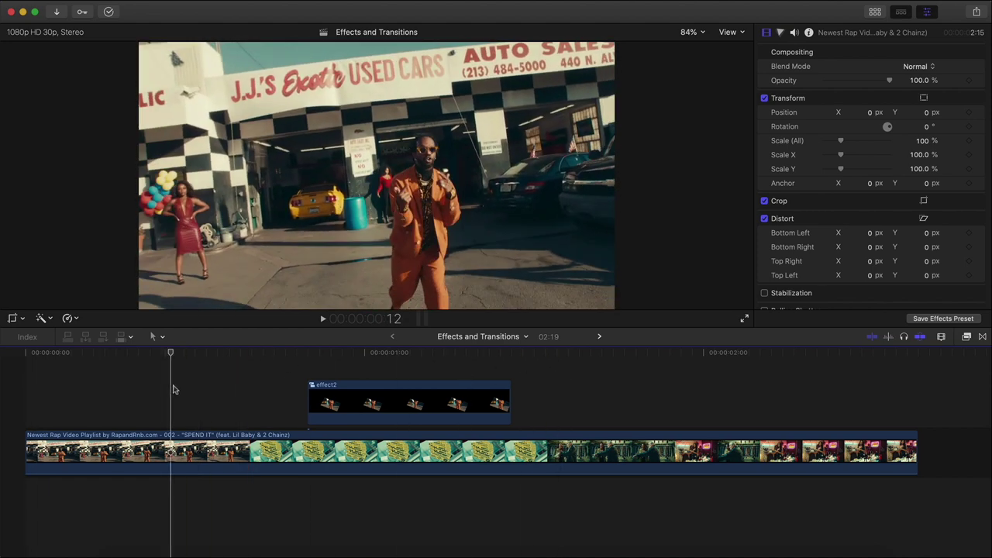
{"action": "left_click", "coordinate": [221, 390]}
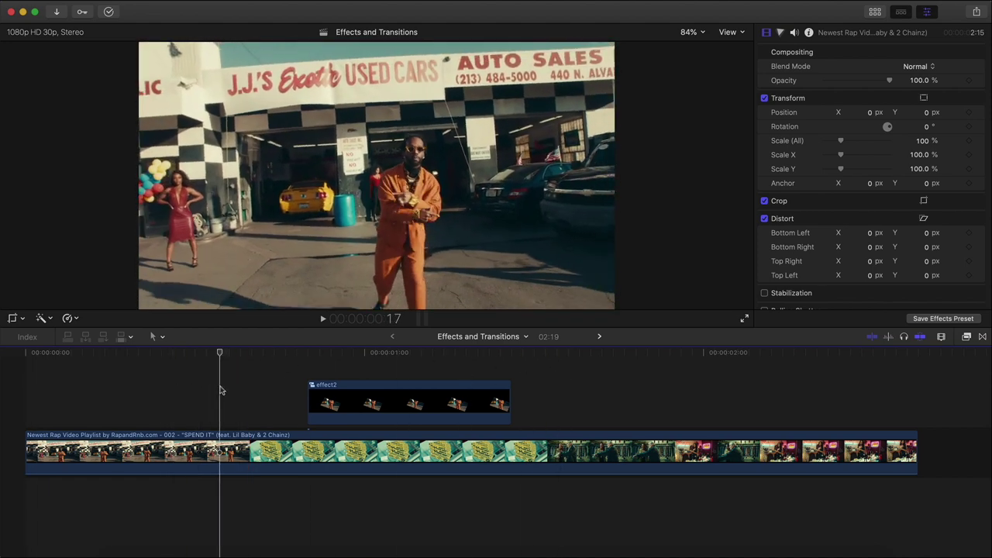
{"action": "key", "text": "space"}
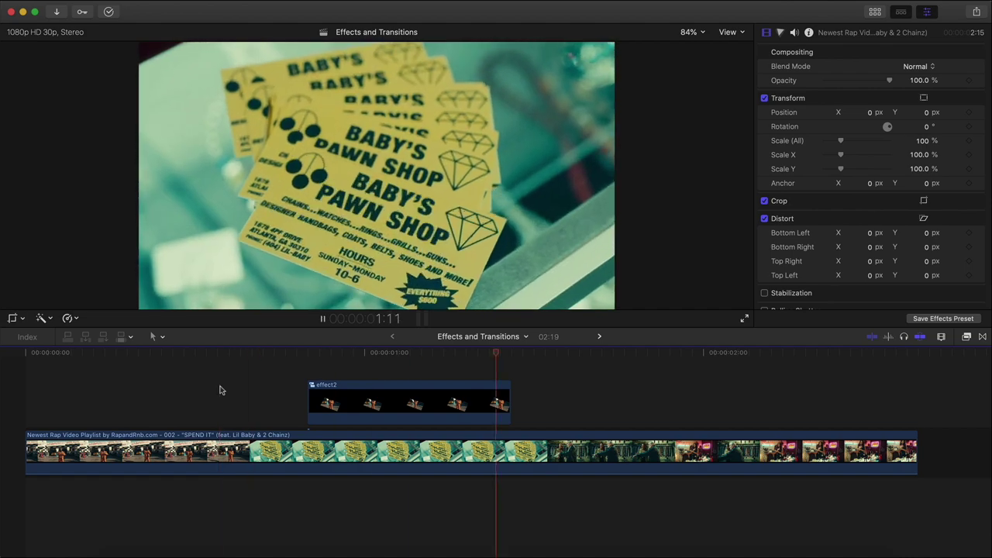
{"action": "key", "text": "space"}
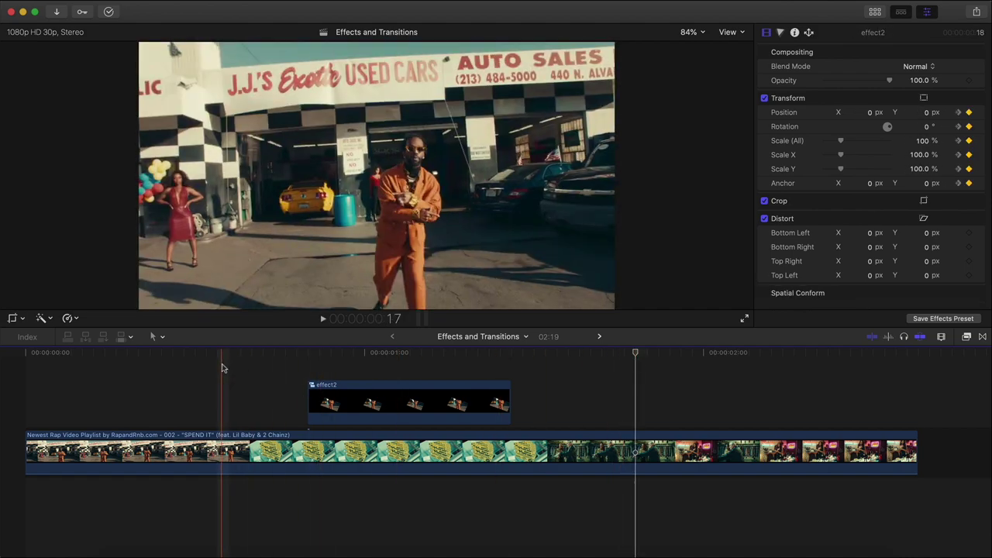
- Delete the existing effect2 compound clip above the main clip
{"action": "left_click", "coordinate": [277, 358]}
{"action": "left_click", "coordinate": [352, 393]}
{"action": "key", "text": "Delete"}
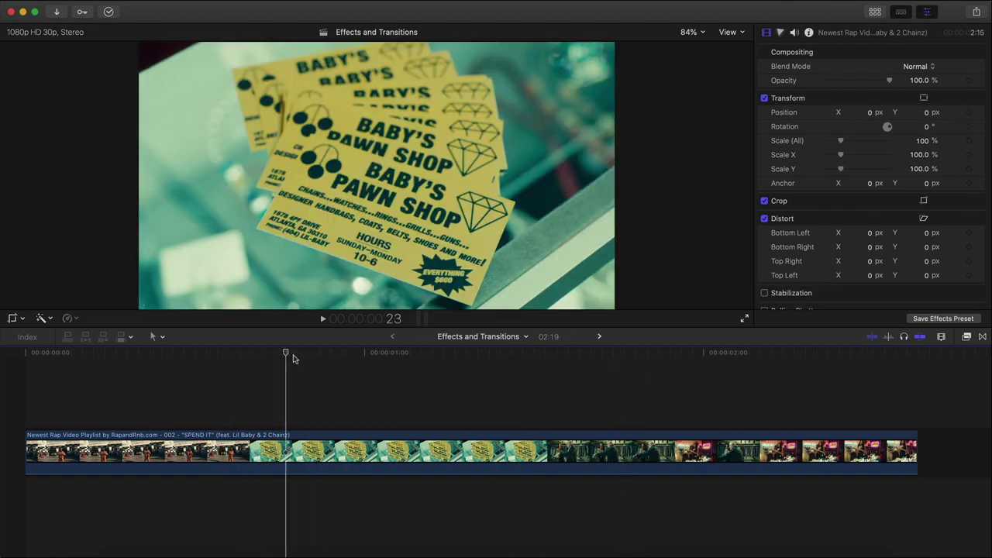
- Add a freeze frame to the main clip at 00:25, on the business card shot
{"action": "left_click", "coordinate": [281, 366]}
{"action": "left_click_drag", "start_coordinate": [282, 366], "coordinate": [263, 366]}
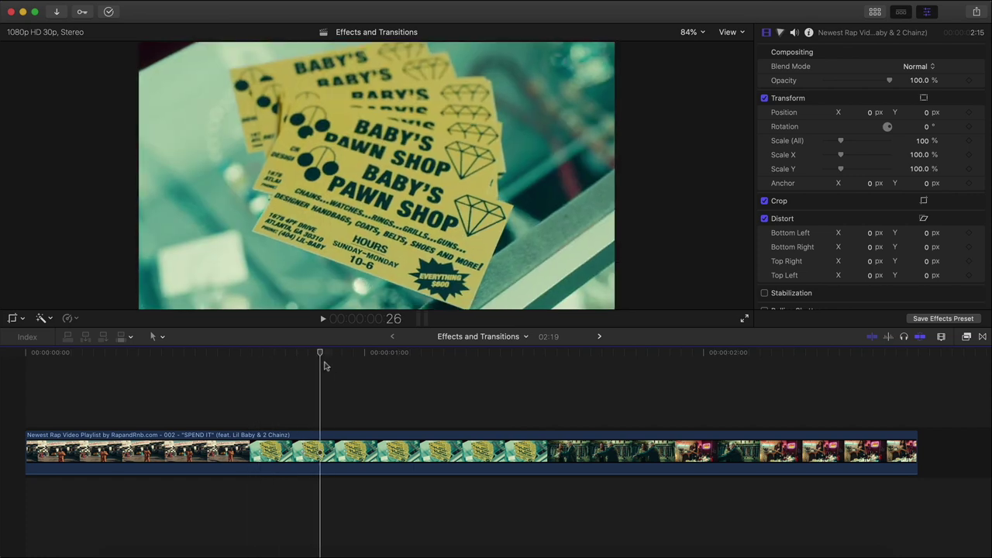
{"action": "mouse_move", "coordinate": [332, 365]}
{"action": "left_mouse_down"}
{"action": "mouse_move", "coordinate": [296, 364]}
{"action": "mouse_move", "coordinate": [313, 364]}
{"action": "left_mouse_up"}
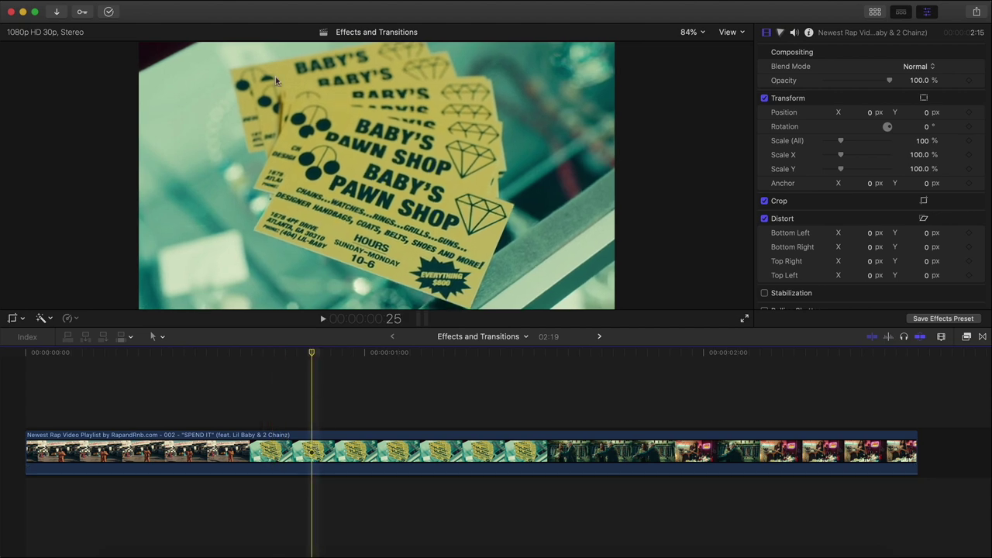
{"action": "left_click", "coordinate": [303, 455]}
{"action": "left_click", "coordinate": [125, 0]}
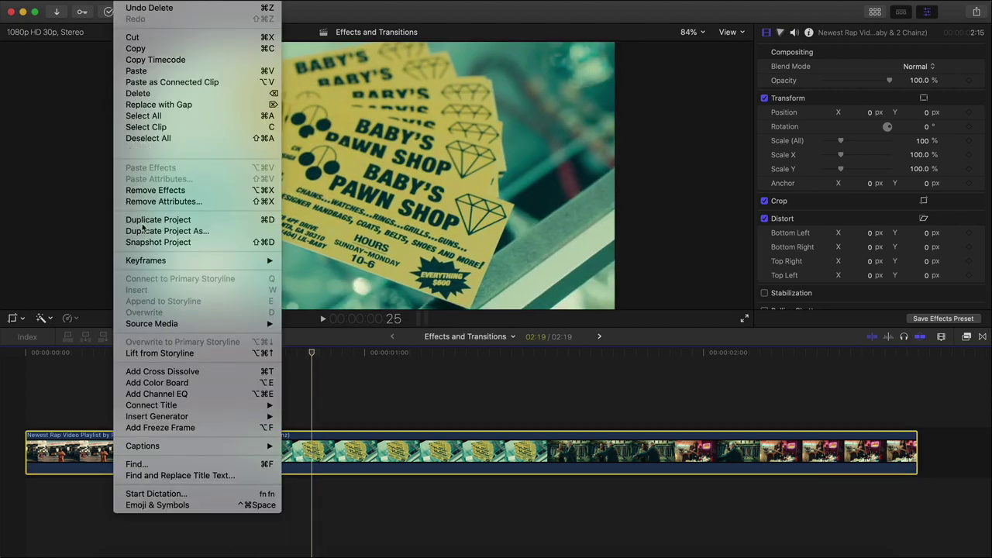
{"action": "left_click", "coordinate": [164, 428]}
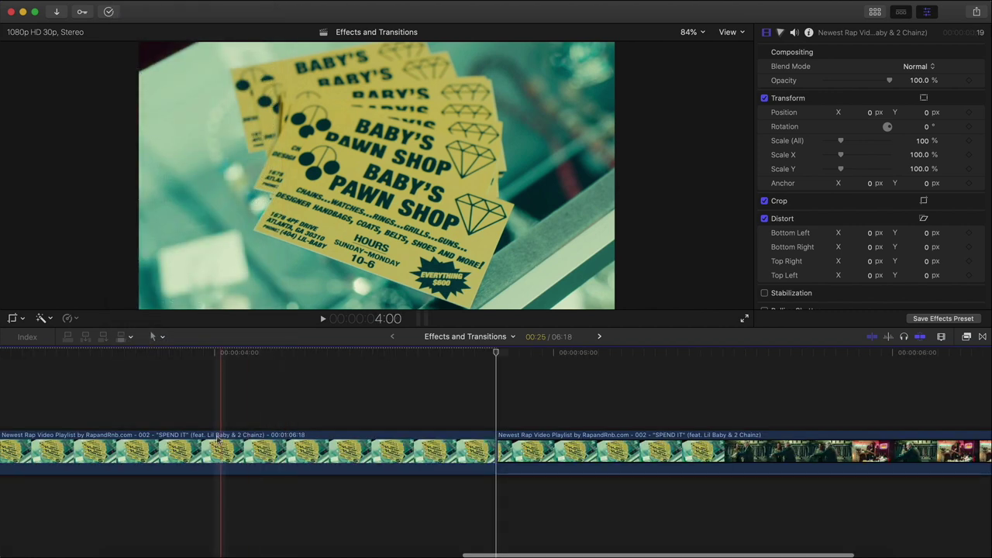
- Move the freeze frame above the main storyline at its original start and shorten it to 21 frames
{"action": "key", "text": "shift+z"}
{"action": "left_click", "coordinate": [185, 452]}
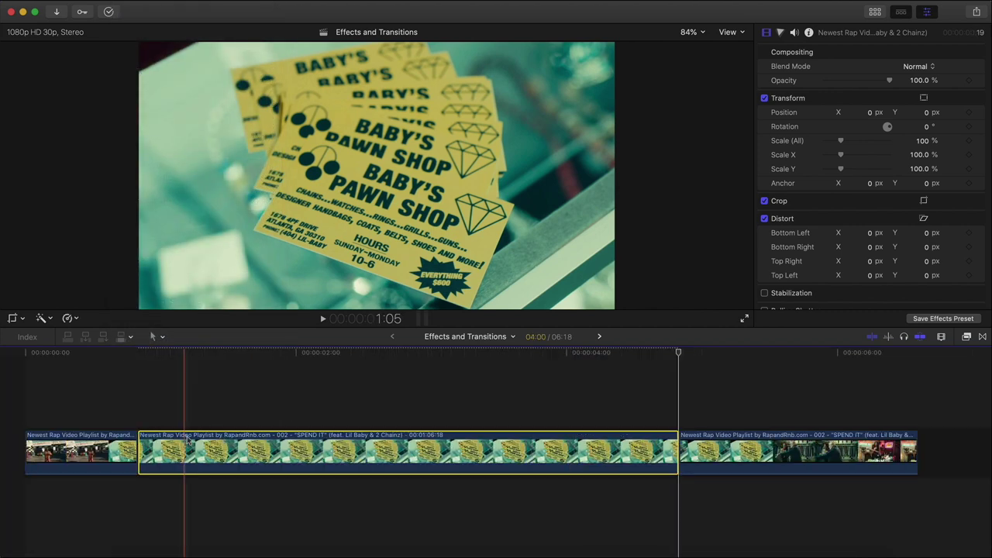
{"action": "left_click_drag", "start_coordinate": [201, 444], "coordinate": [178, 391]}
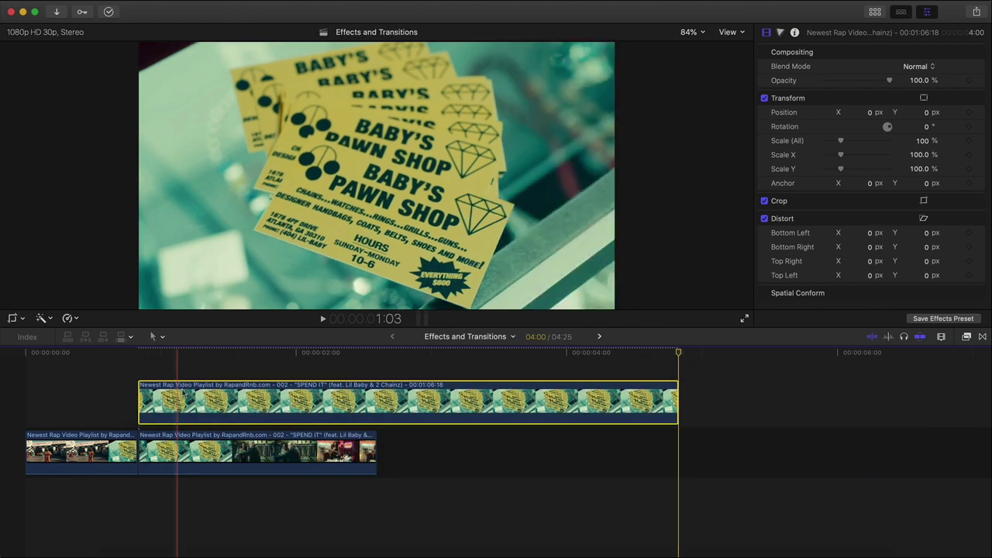
{"action": "left_click_drag", "start_coordinate": [677, 399], "coordinate": [230, 399]}
{"action": "key", "text": "super+equal"}
{"action": "scroll", "coordinate": [230, 399], "scroll_direction": "left", "scroll_amount": 5}
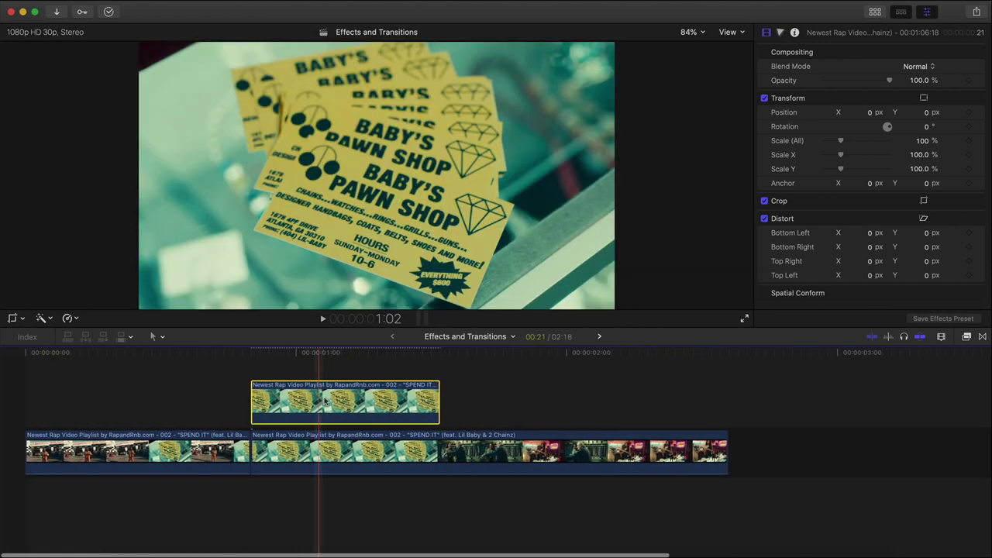
- Apply a Draw Mask to the raised freeze frame and trace the corners of the front business card
{"action": "left_click", "coordinate": [967, 338]}
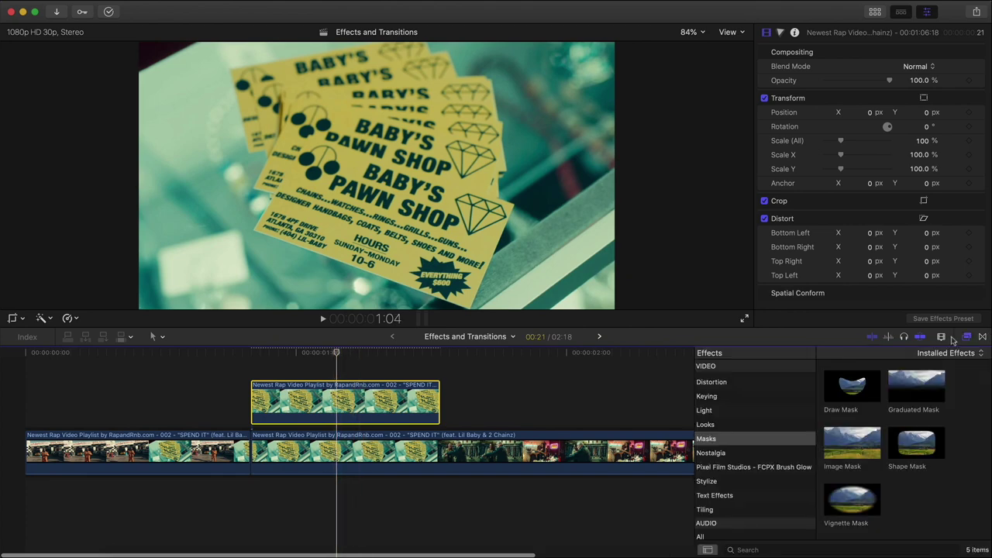
{"action": "left_click_drag", "start_coordinate": [852, 386], "coordinate": [283, 400]}
{"action": "left_click", "coordinate": [966, 337]}
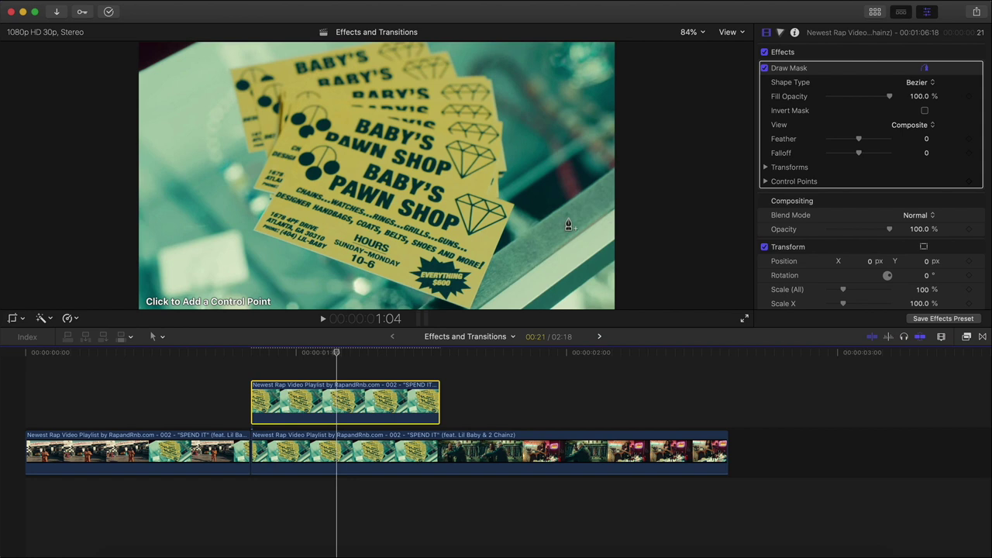
{"action": "left_click", "coordinate": [513, 205]}
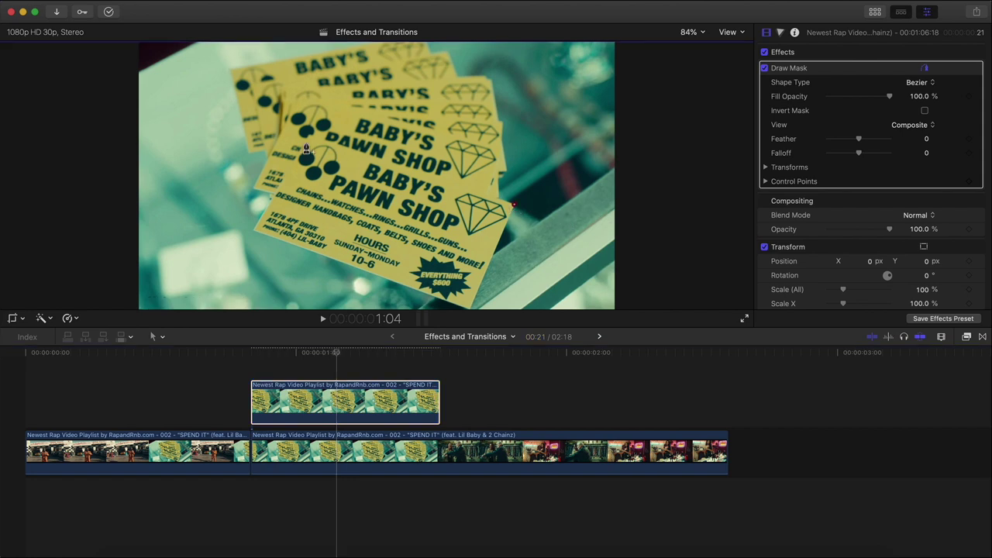
{"action": "left_click", "coordinate": [254, 232]}
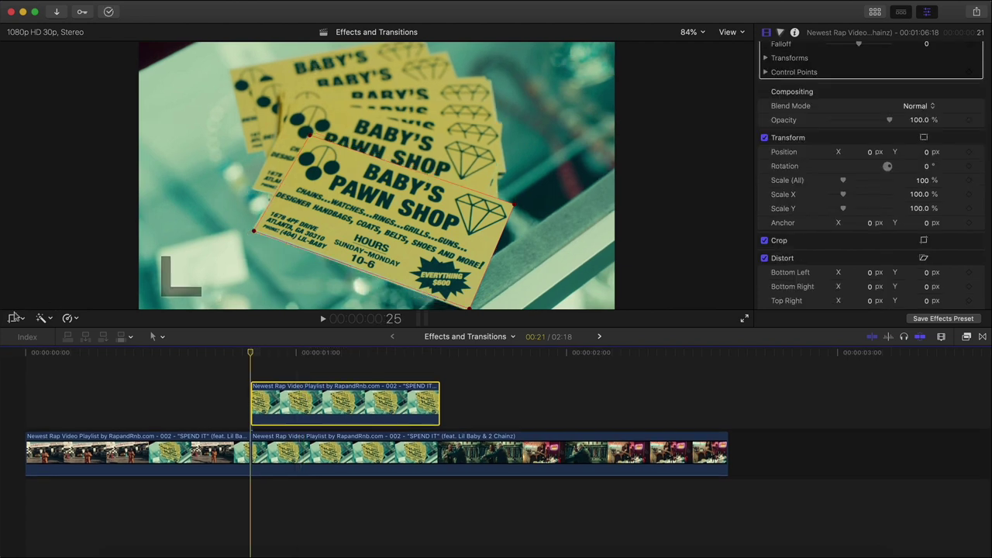
- Keyframe the masked card's transform at 100% on its first frame and scale it to 83% at 01:04
{"action": "left_click", "coordinate": [23, 318]}
{"action": "left_click", "coordinate": [31, 331]}
{"action": "left_click_drag", "start_coordinate": [252, 353], "coordinate": [337, 355]}
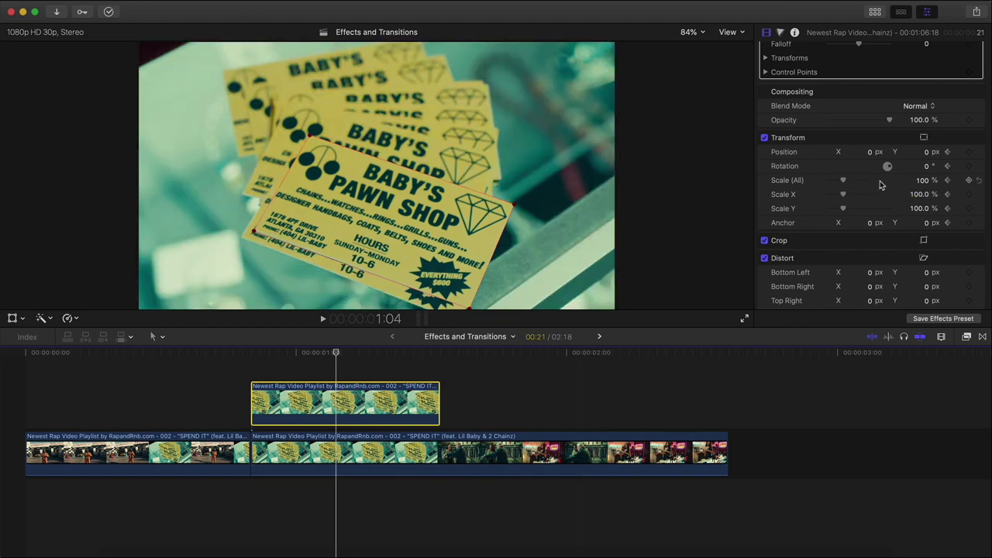
- Disable the main storyline clip beneath the masked freeze frame so only the card shows on black
{"action": "left_click", "coordinate": [432, 453]}
{"action": "key", "text": "v"}
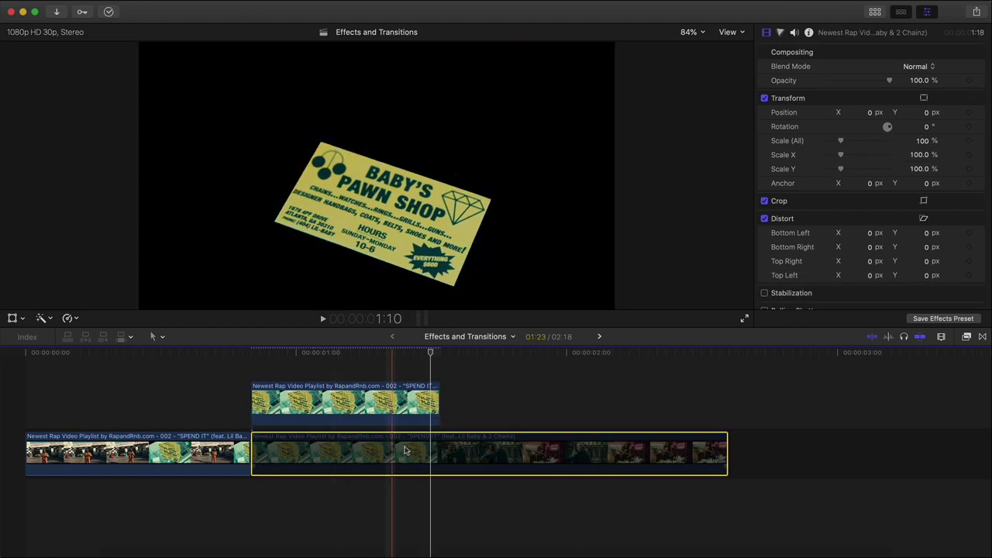
{"action": "key", "text": "v"}
{"action": "key", "text": "v"}
{"action": "key", "text": "v"}
{"action": "key", "text": "v"}
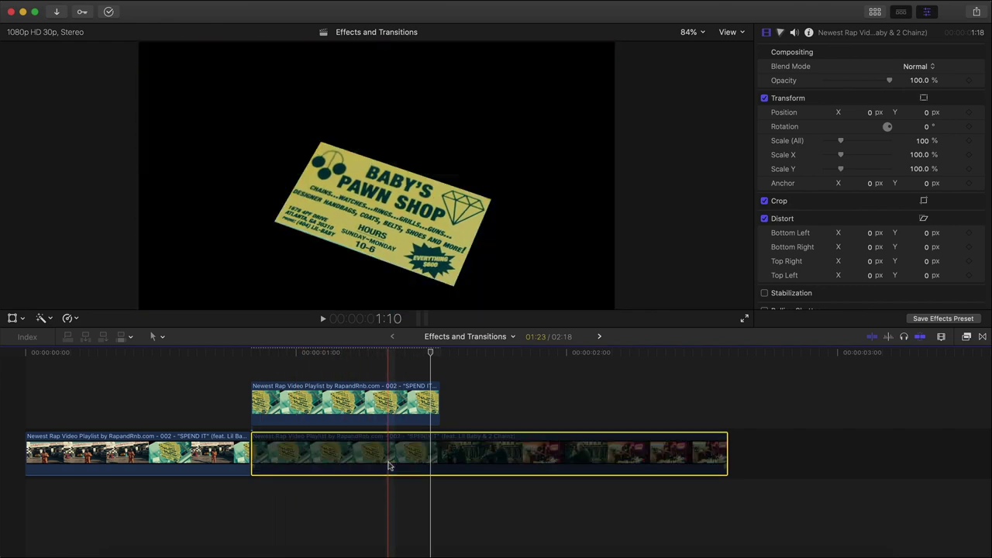
- Duplicate the masked card clip above itself and keyframe the copy at 01:04 to 73% scale and Y position -9.1 px
{"action": "left_click", "coordinate": [353, 412]}
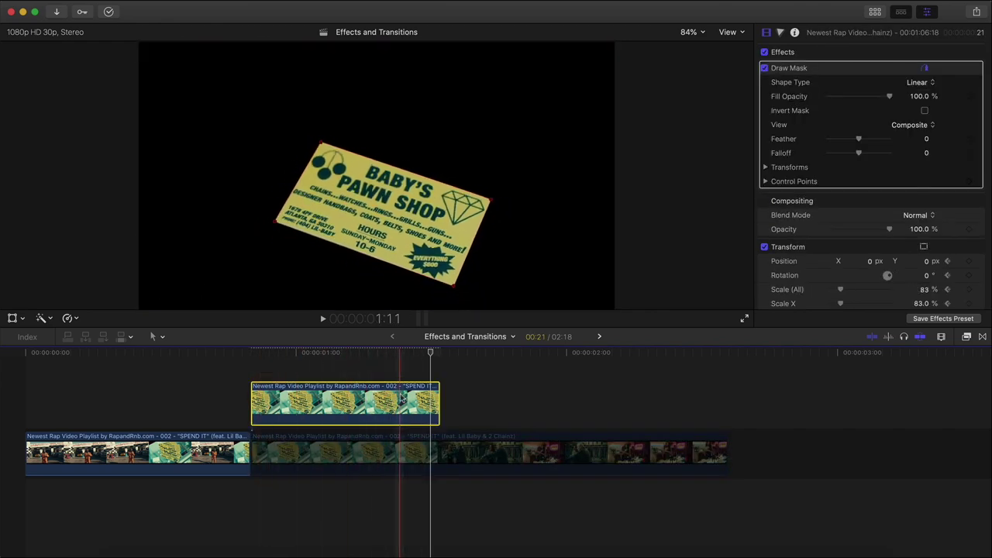
{"action": "mouse_move", "coordinate": [332, 400]}
{"action": "left_mouse_down"}
{"action": "mouse_move", "coordinate": [333, 375]}
{"action": "mouse_move", "coordinate": [330, 388]}
{"action": "mouse_move", "coordinate": [347, 392]}
{"action": "left_mouse_up"}
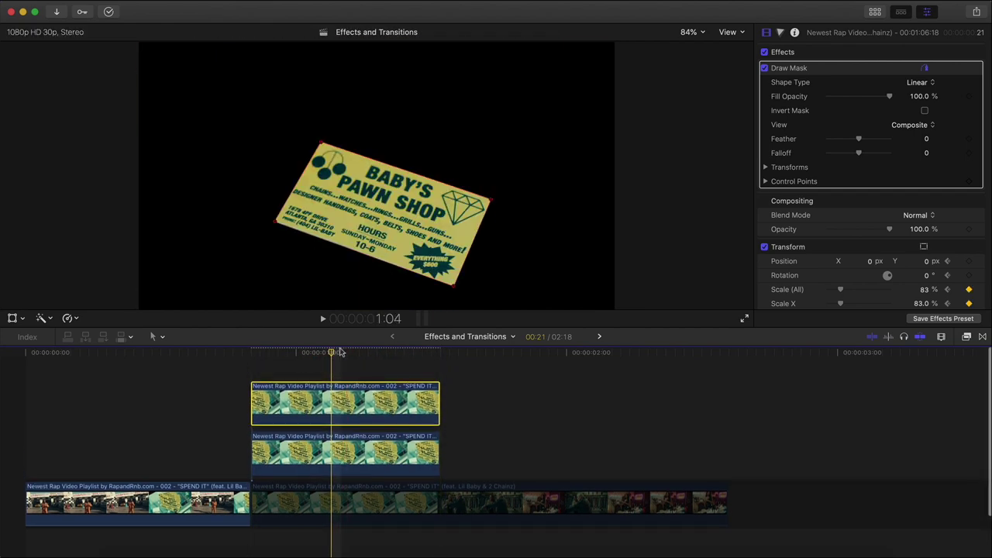
{"action": "scroll", "coordinate": [947, 301], "scroll_direction": "down", "scroll_amount": 4}
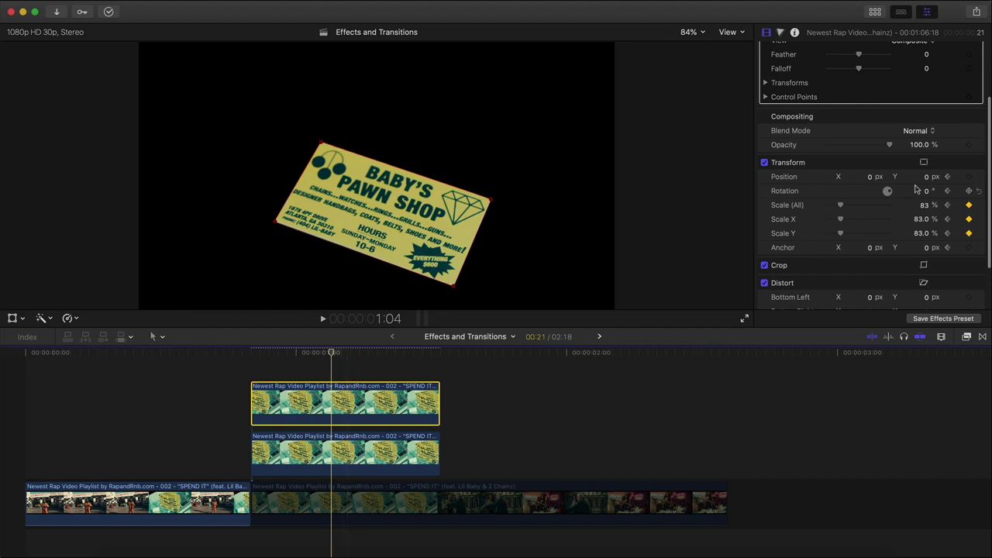
{"action": "left_click_drag", "start_coordinate": [936, 200], "coordinate": [926, 180]}
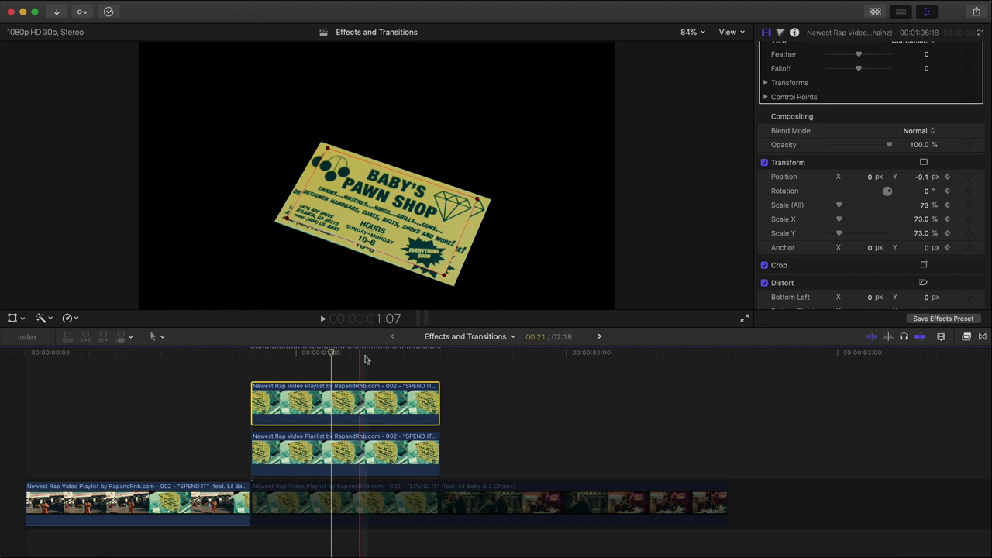
- Stack a third copy of the card clip on top with 62% scale and Y position -22.1 px at 01:04
{"action": "left_click_drag", "start_coordinate": [333, 394], "coordinate": [333, 369]}
{"action": "left_click", "coordinate": [335, 391]}
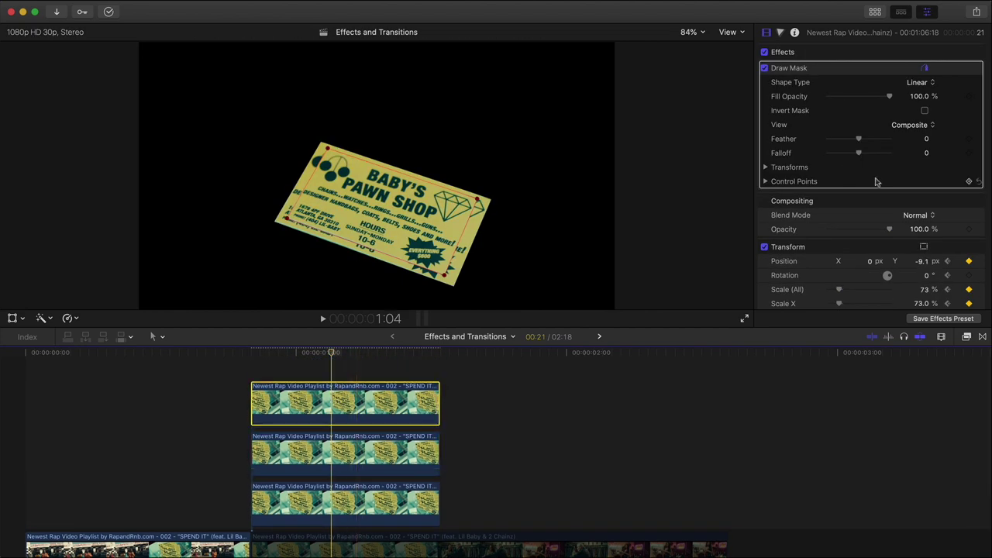
{"action": "scroll", "coordinate": [890, 280], "scroll_direction": "down", "scroll_amount": 3}
{"action": "left_click_drag", "start_coordinate": [928, 241], "coordinate": [918, 209]}
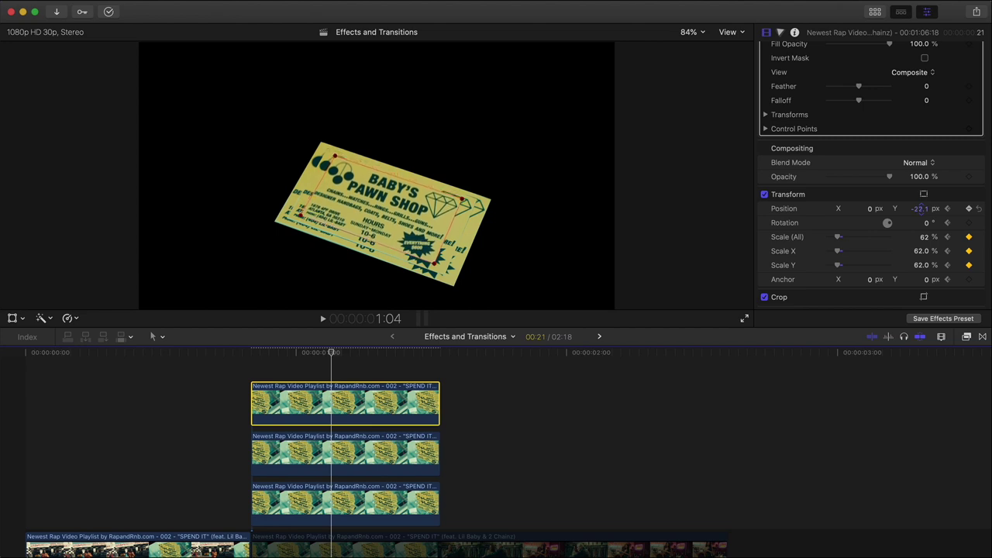
- Stack a fourth copy of the card clip on top with 50% scale and Y position -36.2 px at 01:04
{"action": "left_click_drag", "start_coordinate": [348, 404], "coordinate": [374, 398]}
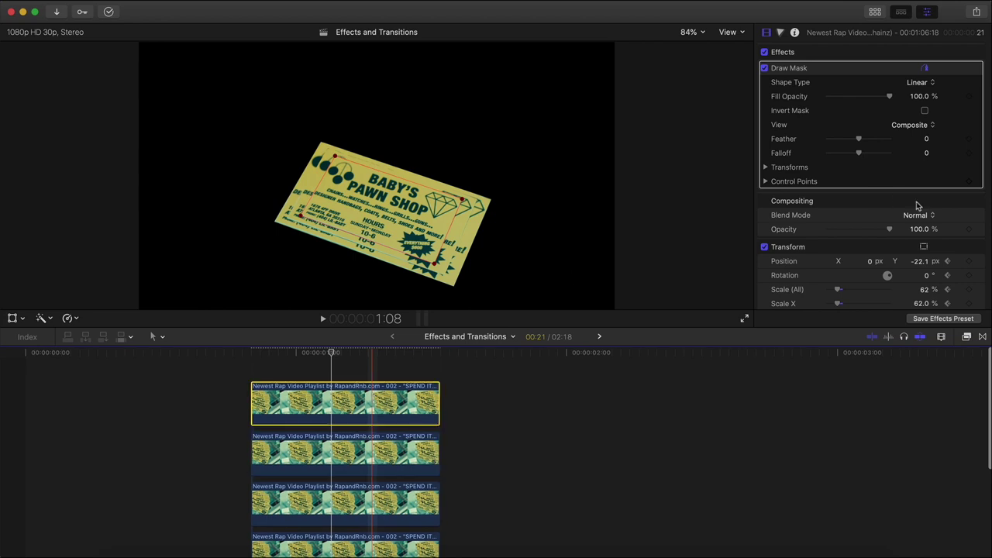
{"action": "scroll", "coordinate": [907, 205], "scroll_direction": "down", "scroll_amount": 3}
{"action": "type", "text": "50"}
{"action": "key", "text": "Return"}
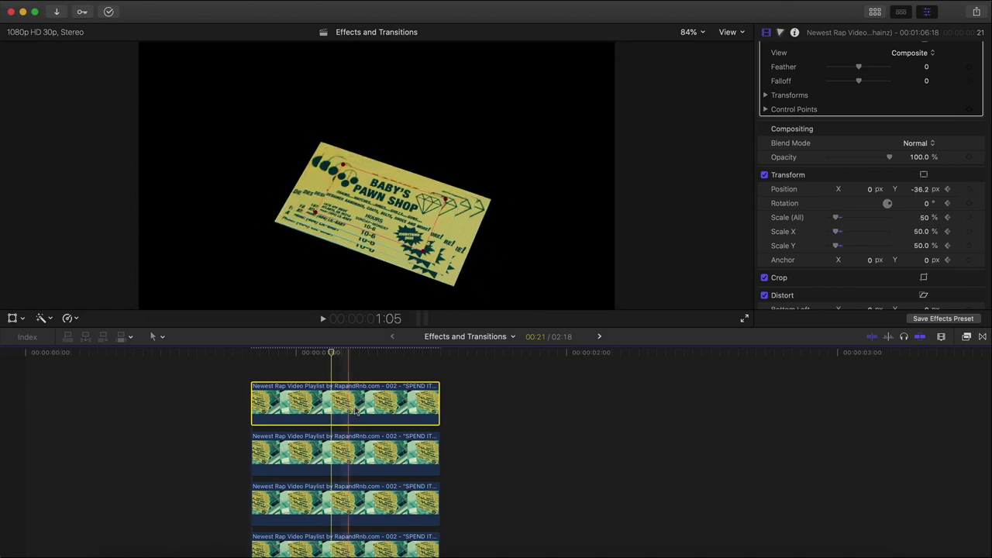
- Trim the ends of all four stacked card clips to the keyframe at 01:04
{"action": "left_click", "coordinate": [377, 397]}
{"action": "scroll", "coordinate": [402, 396], "scroll_direction": "down", "scroll_amount": 2}
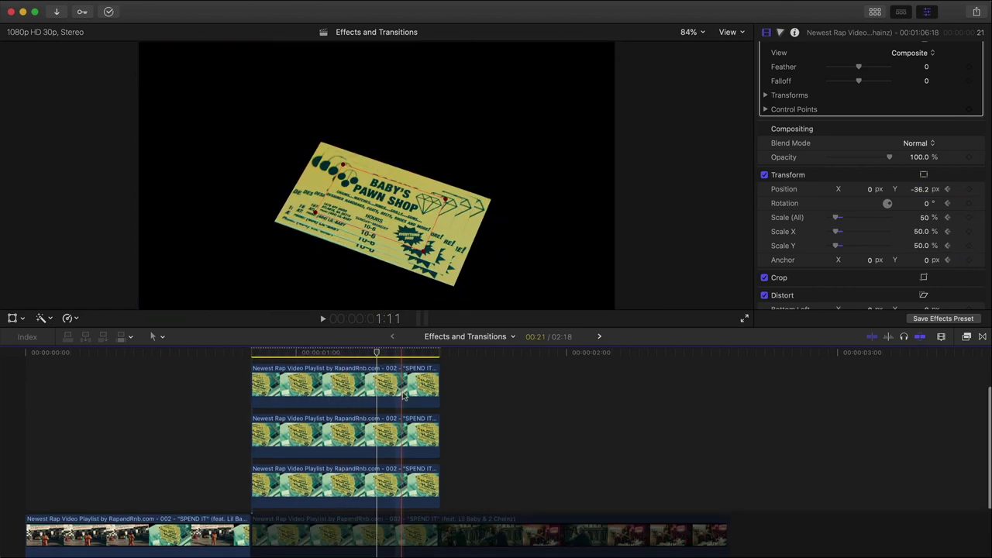
{"action": "left_click", "coordinate": [346, 355]}
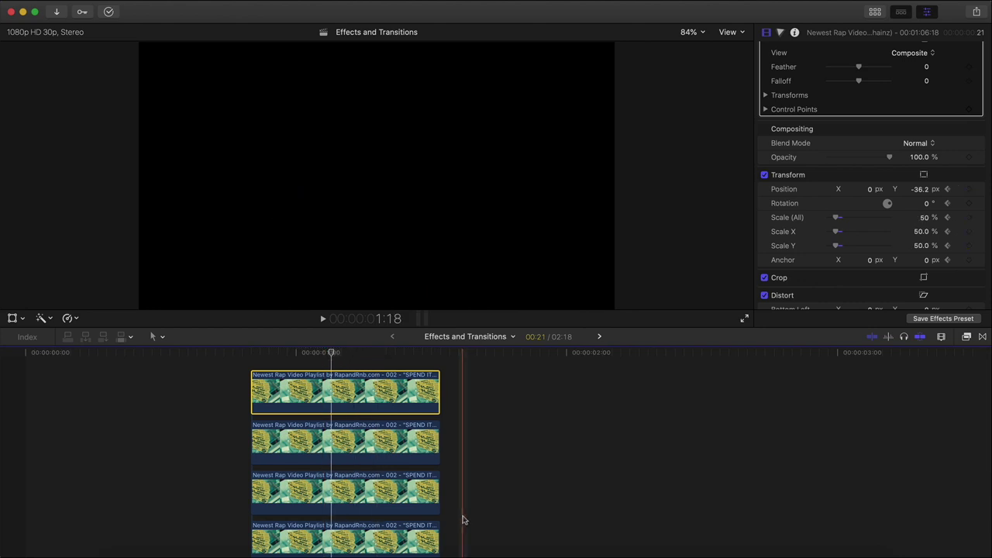
{"action": "scroll", "coordinate": [461, 504], "scroll_direction": "down", "scroll_amount": 5}
{"action": "left_click", "coordinate": [440, 479]}
{"action": "left_click_drag", "start_coordinate": [439, 478], "coordinate": [331, 479]}
{"action": "left_click_drag", "start_coordinate": [439, 427], "coordinate": [330, 425]}
{"action": "scroll", "coordinate": [329, 425], "scroll_direction": "up", "scroll_amount": 3}
{"action": "left_click_drag", "start_coordinate": [439, 449], "coordinate": [330, 448]}
{"action": "left_click_drag", "start_coordinate": [440, 398], "coordinate": [331, 398]}
- Combine the four stacked card clips into a compound clip named effect02
{"action": "scroll", "coordinate": [341, 411], "scroll_direction": "down", "scroll_amount": 2}
{"action": "left_click_drag", "start_coordinate": [358, 528], "coordinate": [311, 362]}
{"action": "scroll", "coordinate": [302, 392], "scroll_direction": "down", "scroll_amount": 1}
{"action": "scroll", "coordinate": [297, 408], "scroll_direction": "down", "scroll_amount": 1}
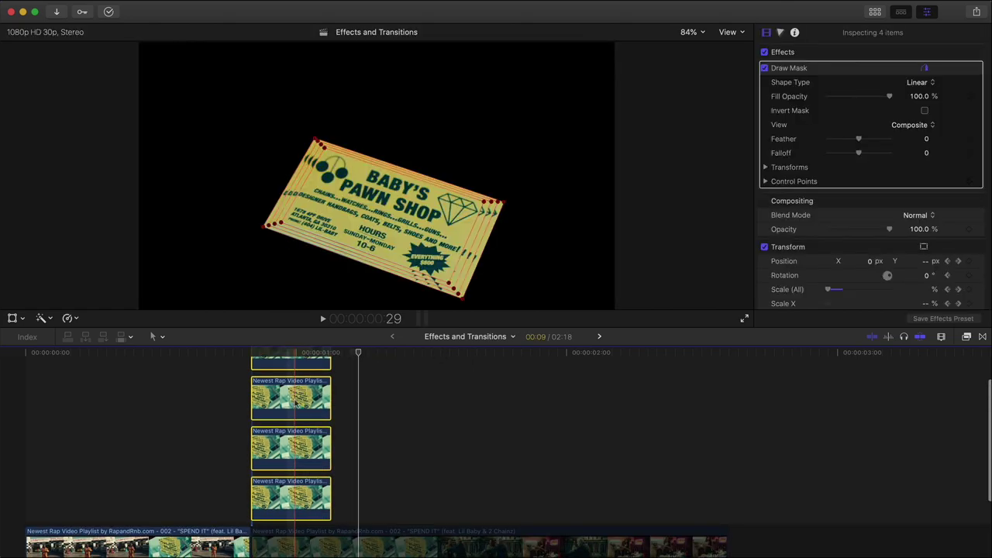
{"action": "right_click", "coordinate": [294, 405]}
{"action": "left_click", "coordinate": [348, 354]}
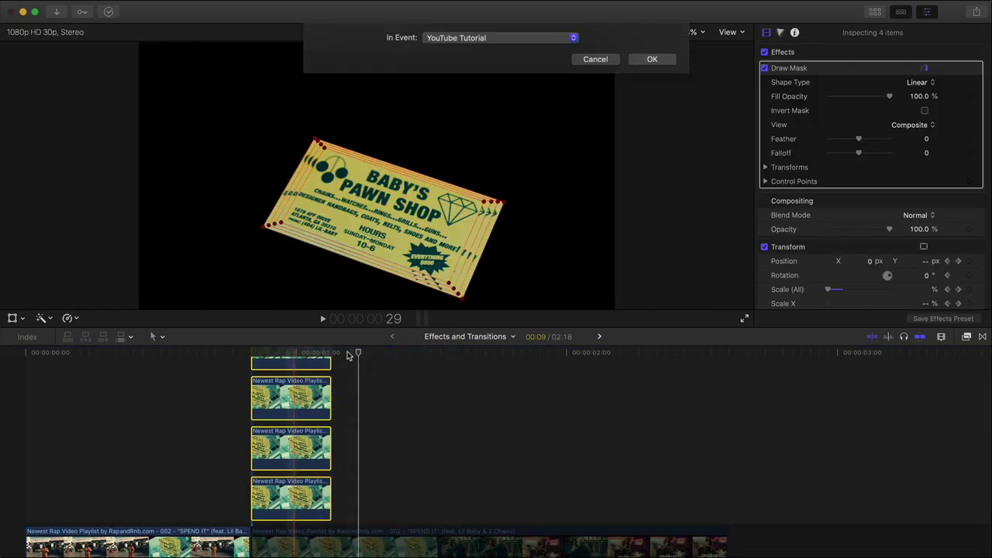
{"action": "type", "text": "effect02"}
{"action": "key", "text": "Return"}
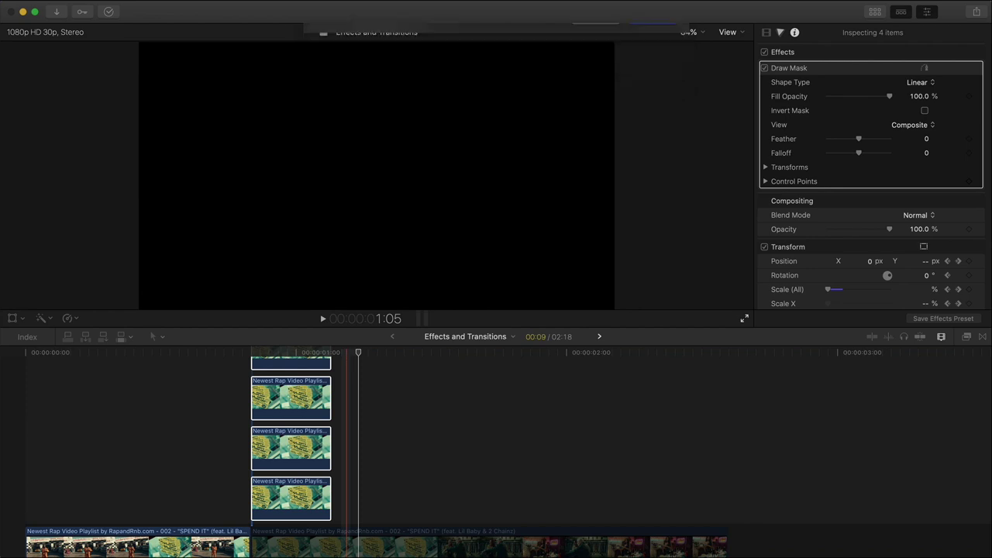
- Duplicate the effect02 compound clip directly after the original and reverse the copy
{"action": "left_click", "coordinate": [310, 353]}
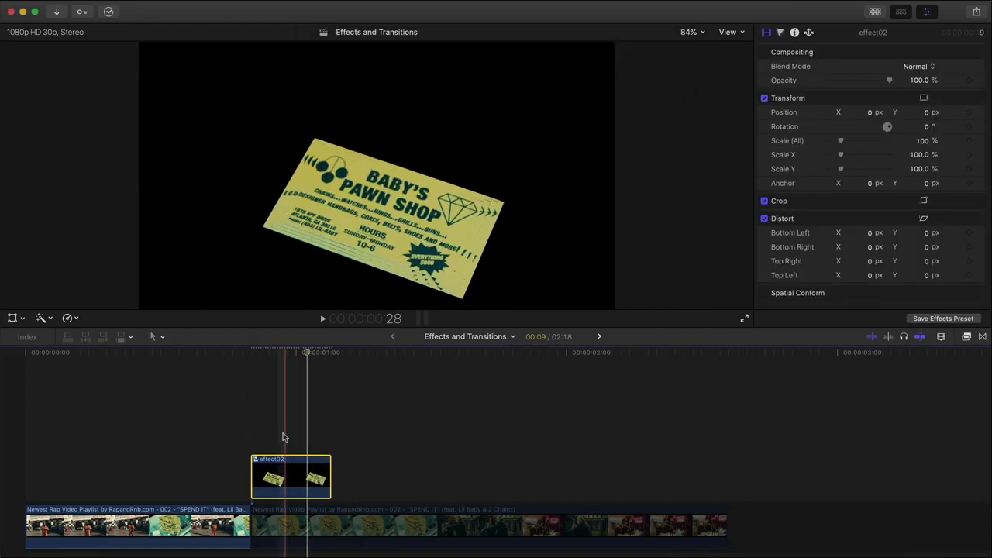
{"action": "left_click_drag", "start_coordinate": [287, 468], "coordinate": [371, 468]}
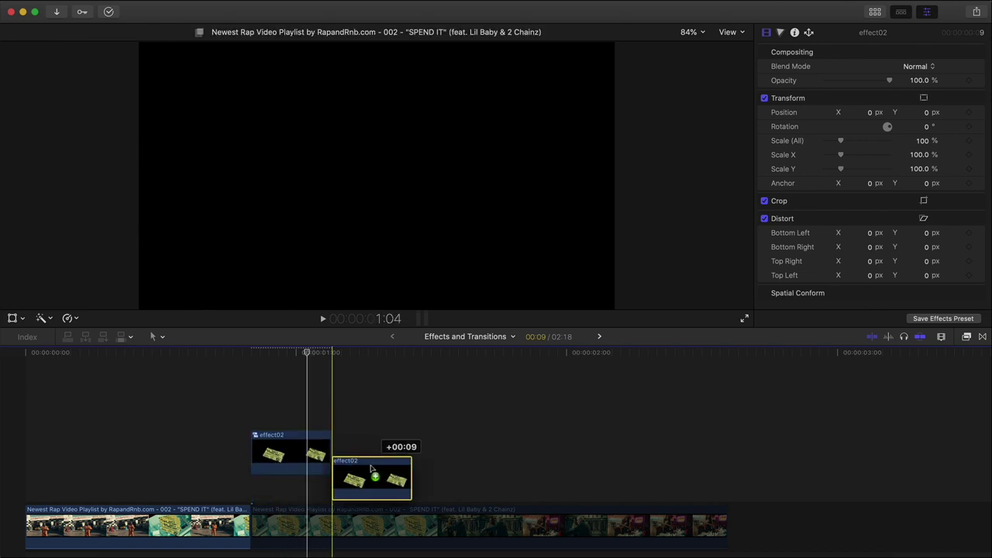
{"action": "left_click", "coordinate": [72, 319]}
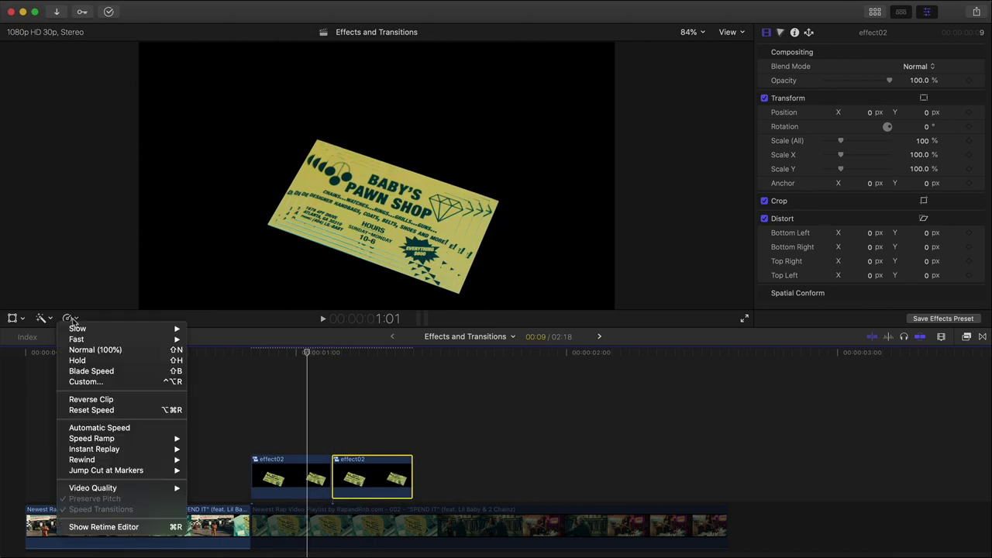
{"action": "left_click", "coordinate": [114, 400]}
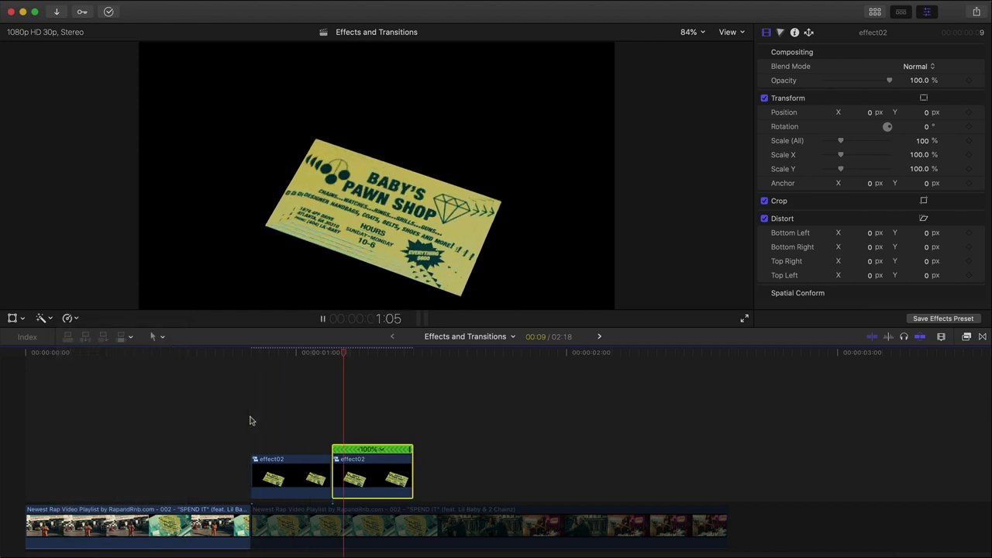
- Re-enable the main storyline clip beneath the two effect02 clips
{"action": "left_click", "coordinate": [331, 531]}
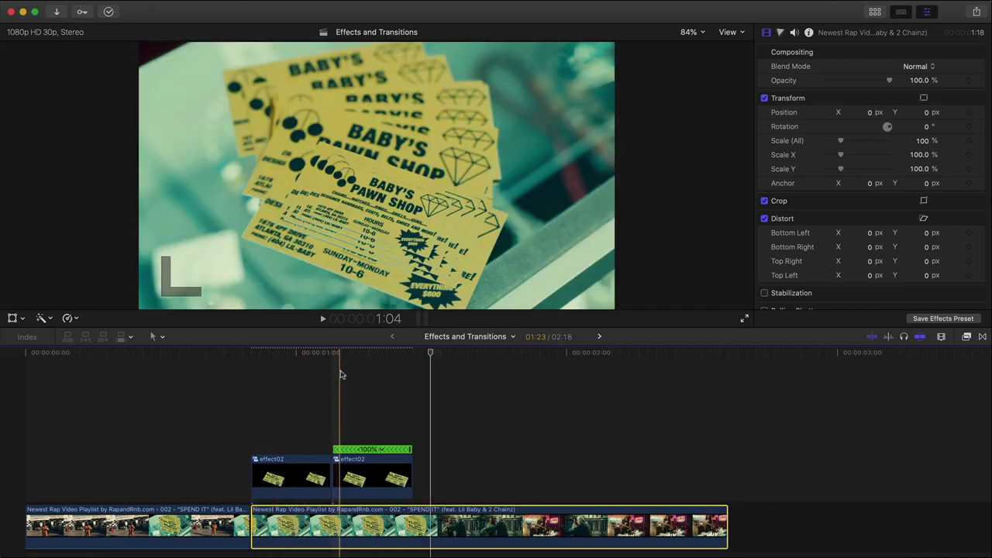
{"action": "left_click", "coordinate": [293, 352]}
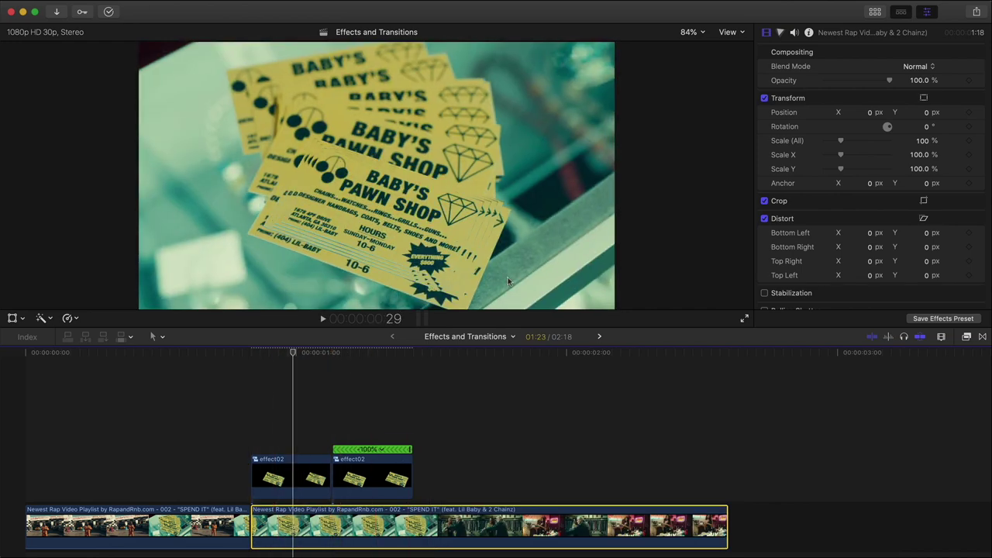
- Combine the two effect02 clips into a new compound clip named effect02
{"action": "left_click_drag", "start_coordinate": [306, 452], "coordinate": [457, 476]}
{"action": "left_click_drag", "start_coordinate": [312, 449], "coordinate": [305, 450]}
{"action": "right_click", "coordinate": [296, 469]}
{"action": "left_click", "coordinate": [362, 380]}
{"action": "type", "text": "effect02"}
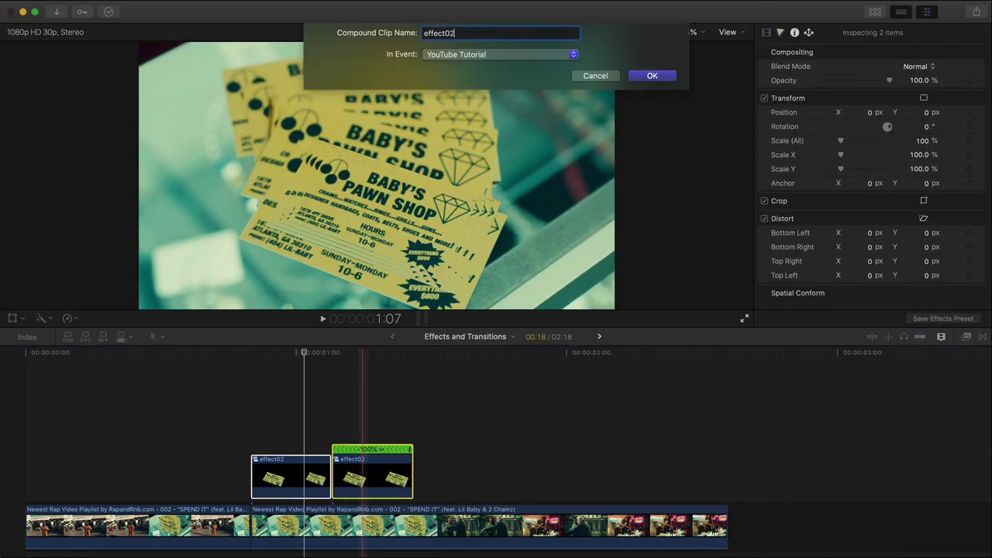
{"action": "key", "text": "Return"}
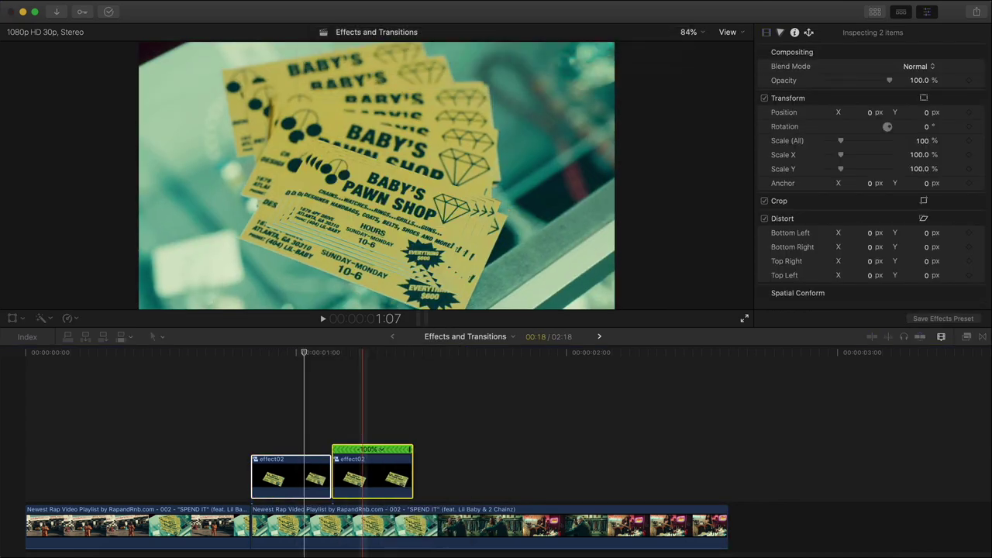
- Keyframe the effect02 clip's transform at 00:25, and at 01:12 reposition, rotate and slightly enlarge it to match the card beneath
{"action": "left_click", "coordinate": [256, 355]}
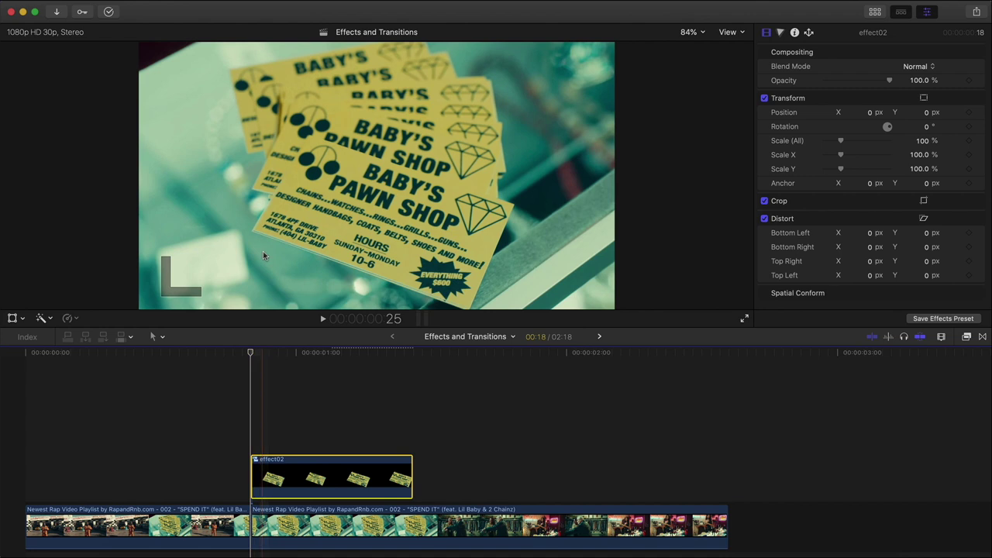
{"action": "left_click", "coordinate": [13, 318]}
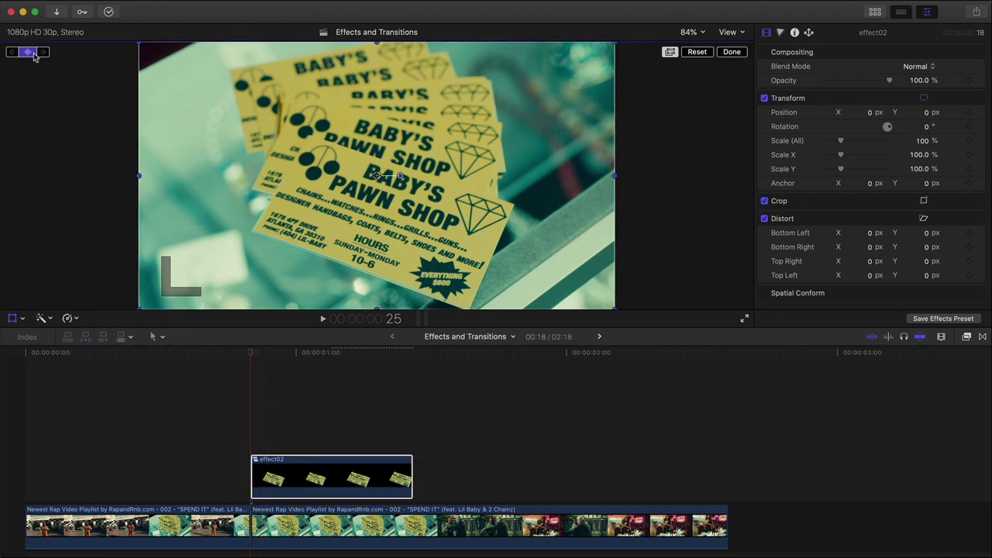
{"action": "left_click", "coordinate": [405, 354]}
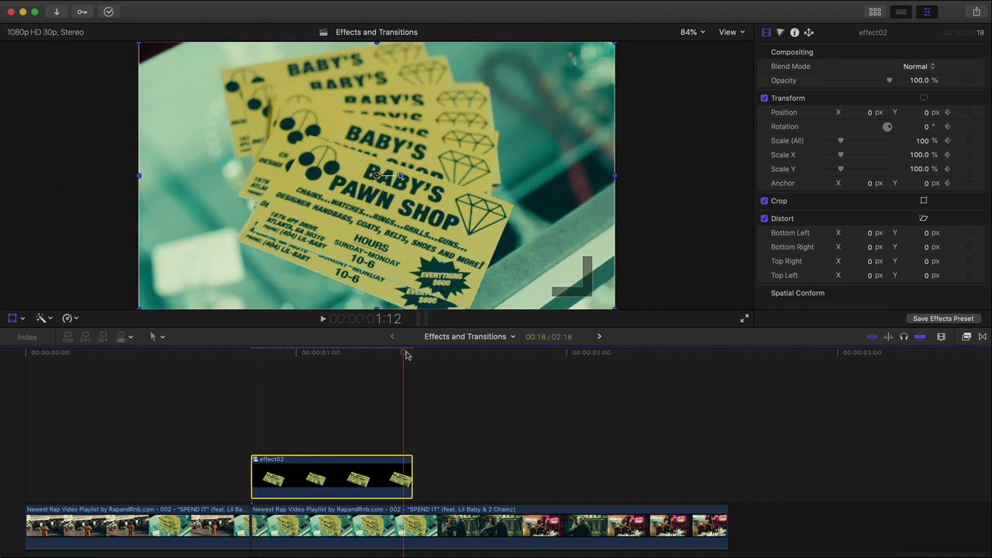
{"action": "left_click_drag", "start_coordinate": [544, 121], "coordinate": [526, 130]}
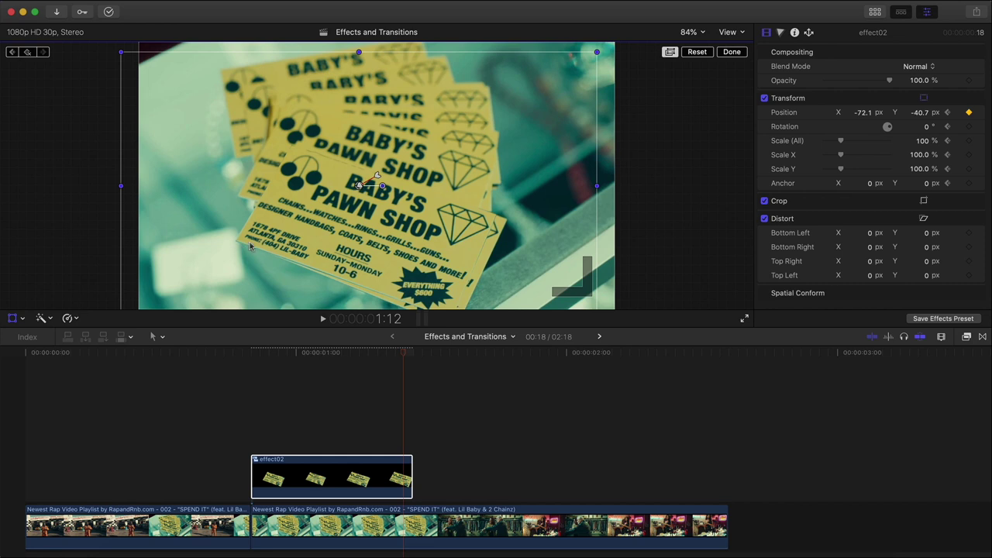
{"action": "mouse_move", "coordinate": [924, 126]}
{"action": "left_mouse_down"}
{"action": "mouse_move", "coordinate": [911, 127]}
{"action": "mouse_move", "coordinate": [922, 137]}
{"action": "left_mouse_up"}
{"action": "left_click_drag", "start_coordinate": [494, 165], "coordinate": [501, 162]}
{"action": "left_click_drag", "start_coordinate": [923, 140], "coordinate": [922, 139]}
{"action": "left_click_drag", "start_coordinate": [514, 129], "coordinate": [515, 127]}
{"action": "left_click", "coordinate": [734, 55]}
- Play back the sequence from the start to review the stacked card effect
{"action": "left_click", "coordinate": [69, 377]}
{"action": "key", "text": "space"}
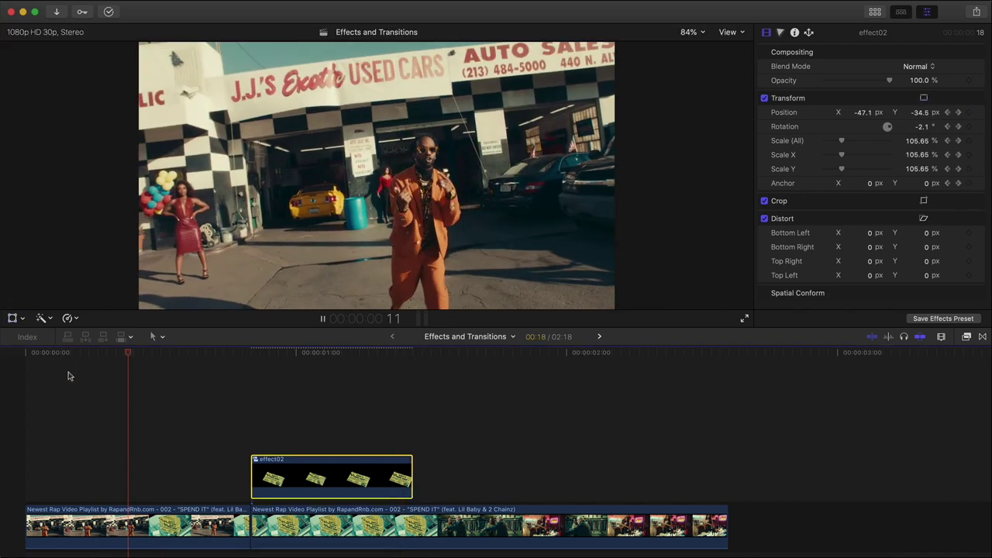
{"action": "key", "text": "space"}
{"action": "key", "text": "space"}
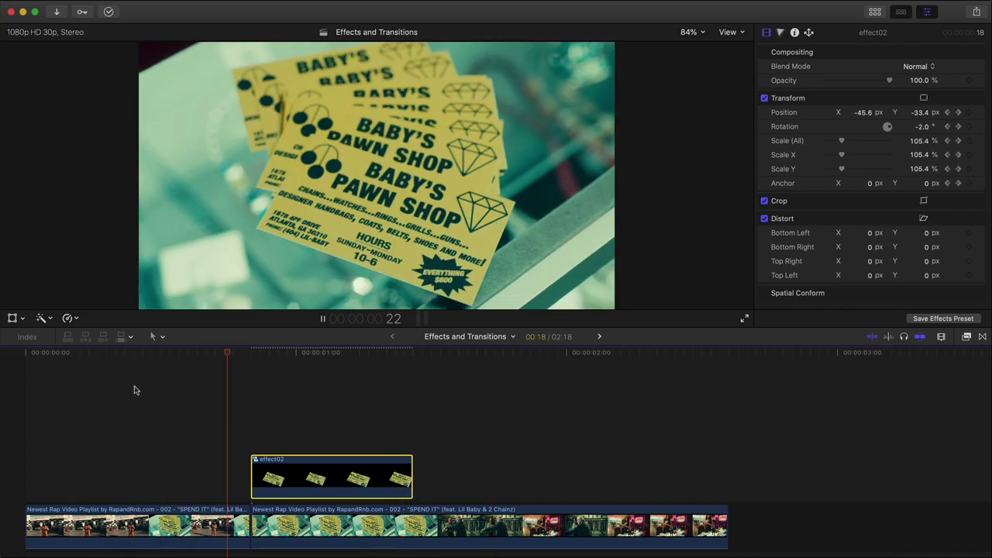
{"action": "key", "text": "space"}
{"action": "left_click", "coordinate": [235, 423]}
{"action": "key", "text": "space"}
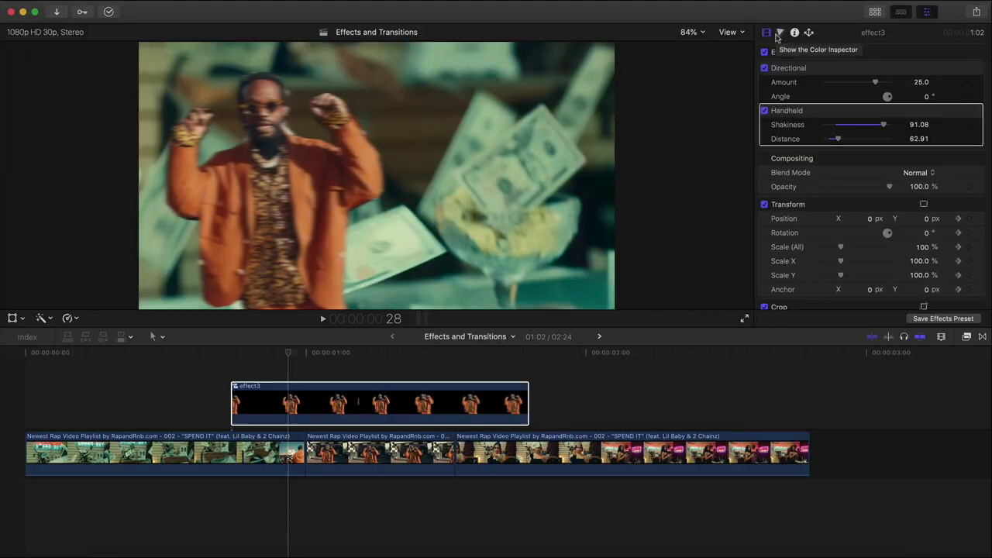
- Delete the effect3 compound clip and add a freeze frame at 01:00, the start of the middle clip
{"action": "left_click_drag", "start_coordinate": [321, 352], "coordinate": [327, 354]}
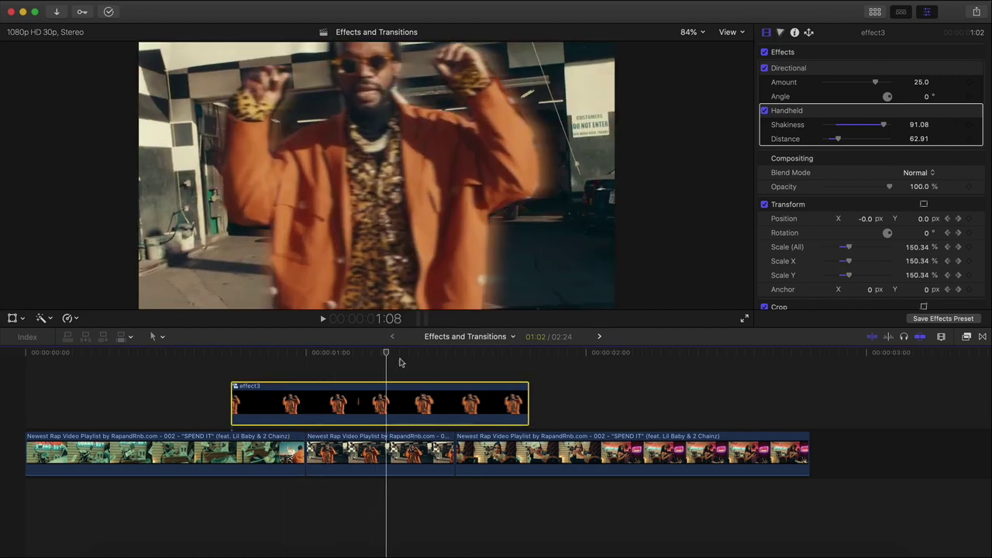
{"action": "key", "text": "Delete"}
{"action": "left_click", "coordinate": [320, 440]}
{"action": "left_click_drag", "start_coordinate": [336, 355], "coordinate": [307, 358]}
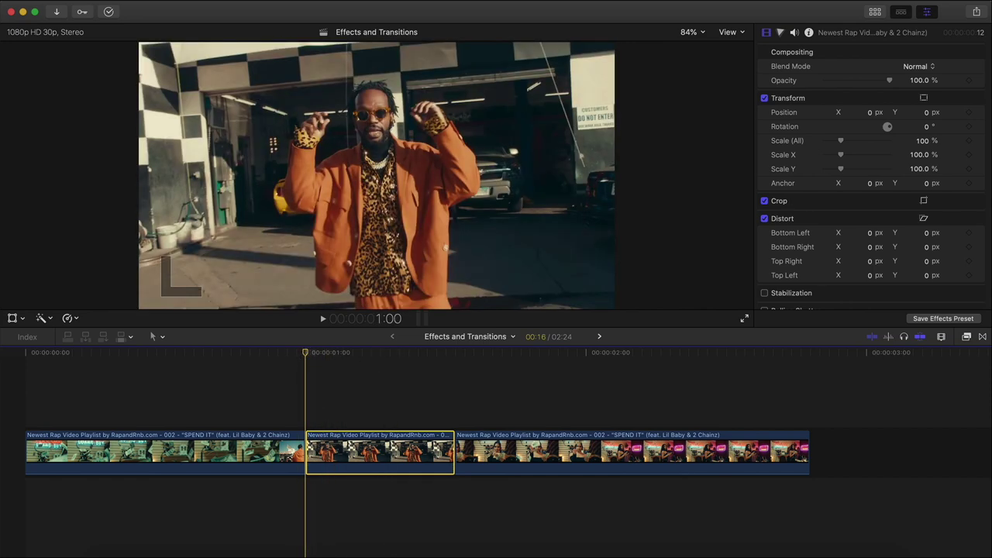
{"action": "left_click", "coordinate": [127, 1]}
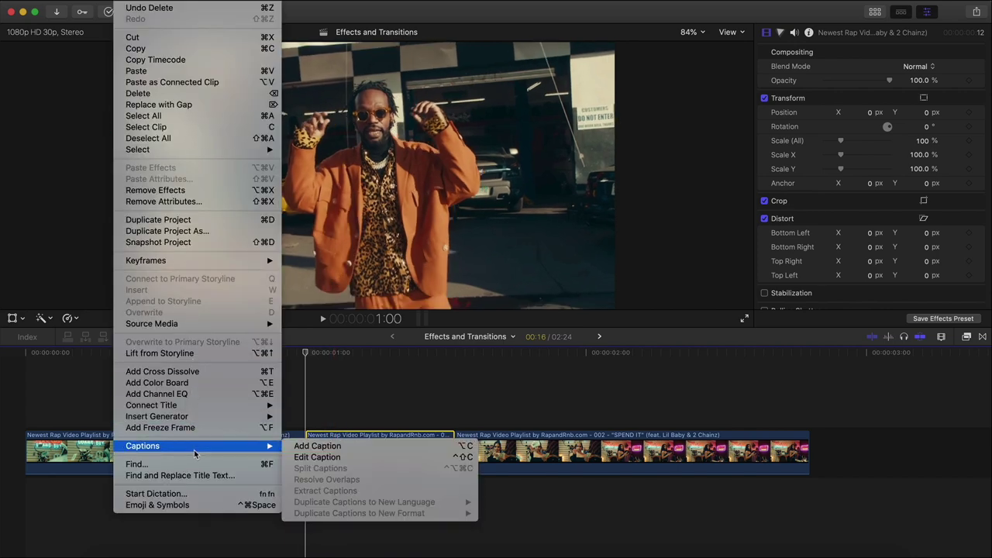
{"action": "left_click", "coordinate": [190, 428]}
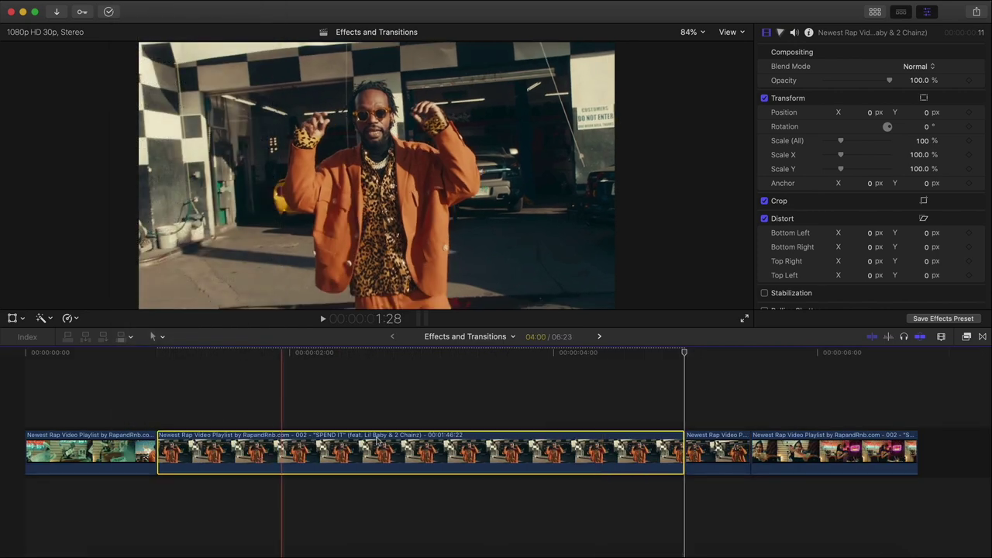
- Place the freeze frame above the main storyline, trimmed to 15 frames and ending at 01:00
{"action": "left_click_drag", "start_coordinate": [339, 451], "coordinate": [340, 400]}
{"action": "left_click_drag", "start_coordinate": [685, 390], "coordinate": [223, 390]}
{"action": "key", "text": "super+equal"}
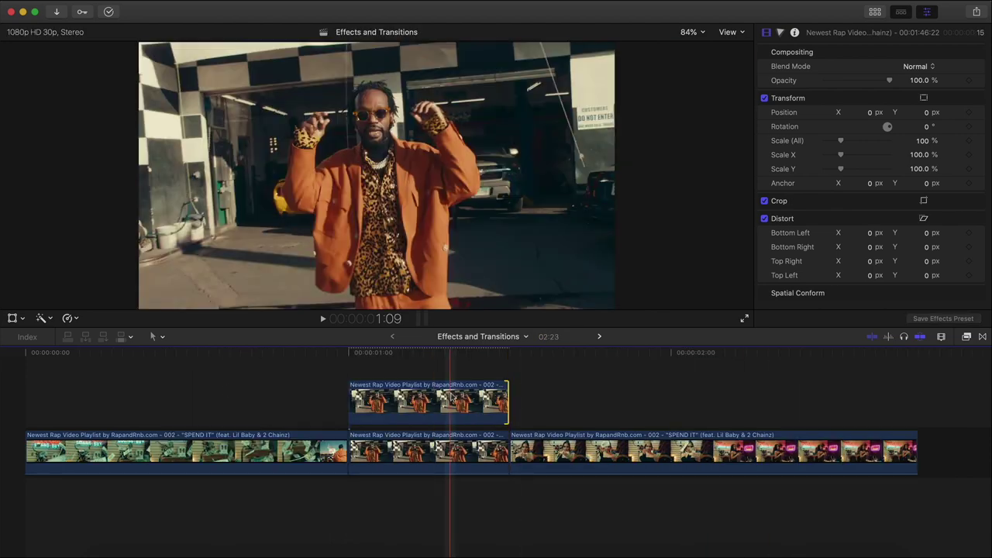
{"action": "left_click_drag", "start_coordinate": [463, 409], "coordinate": [301, 409]}
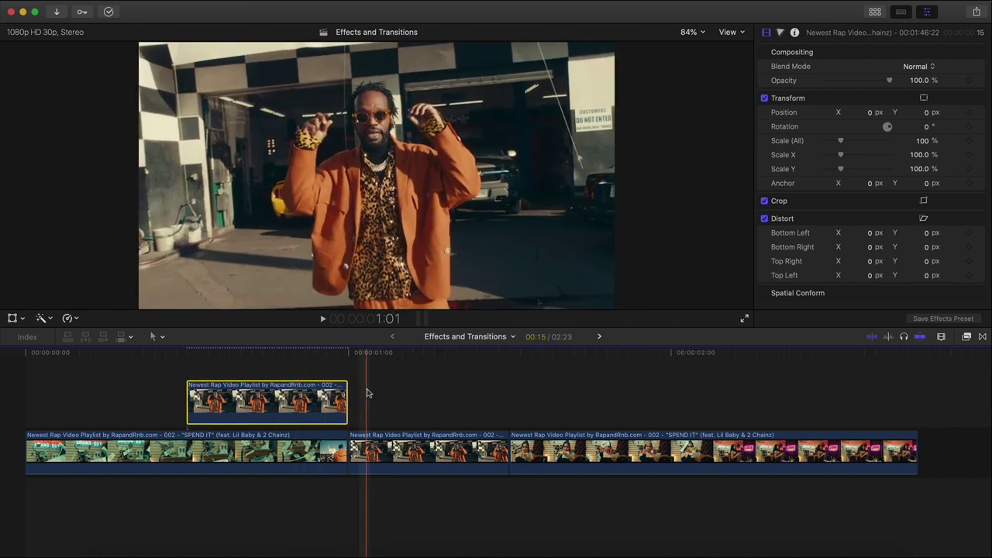
- Apply the Draw Mask effect to the connected freeze frame, with the playhead at 00:24
{"action": "key", "text": "space"}
{"action": "key", "text": "space"}
{"action": "key", "text": "Left"}
{"action": "key", "text": "Left"}
{"action": "key", "text": "Left"}
{"action": "key", "text": "Left"}
{"action": "key", "text": "Left"}
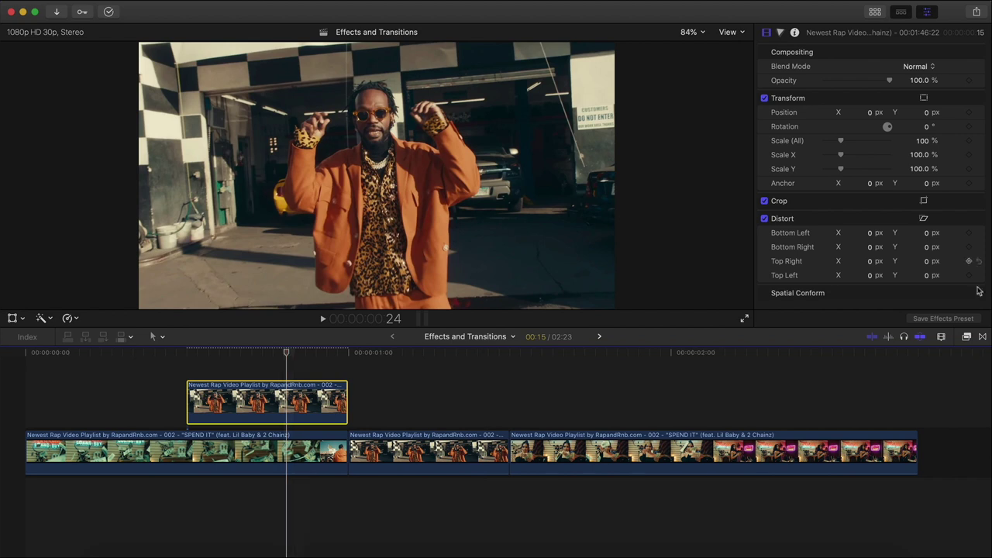
{"action": "left_click", "coordinate": [966, 337]}
{"action": "left_click", "coordinate": [952, 549]}
{"action": "scroll", "coordinate": [711, 476], "scroll_direction": "down", "scroll_amount": 5}
{"action": "left_click", "coordinate": [712, 477]}
{"action": "mouse_move", "coordinate": [853, 408]}
{"action": "left_mouse_down"}
{"action": "mouse_move", "coordinate": [625, 379]}
{"action": "mouse_move", "coordinate": [266, 397]}
{"action": "left_mouse_up"}
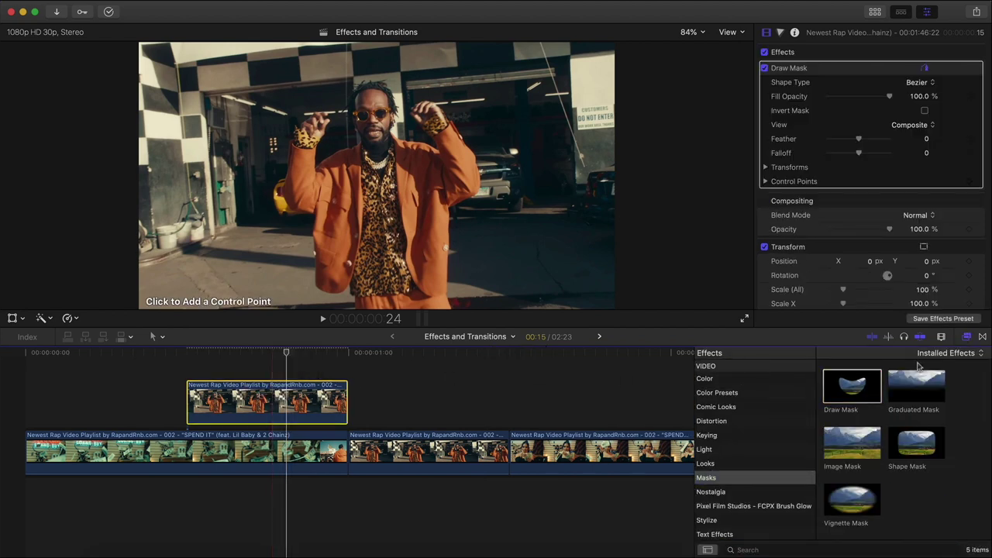
- Draw a closed mask around the outline of the man in the orange suit
{"action": "left_click", "coordinate": [970, 338]}
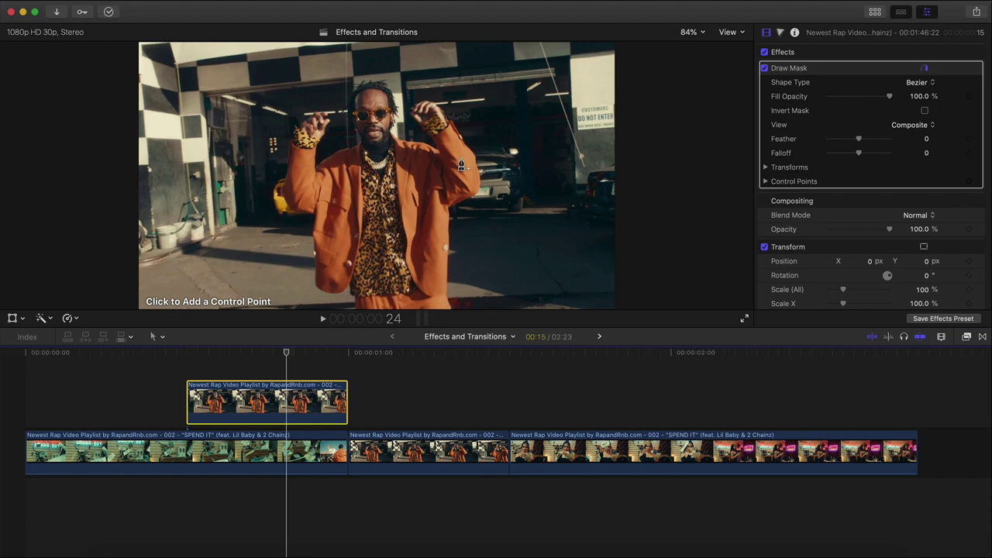
{"action": "left_click", "coordinate": [446, 302]}
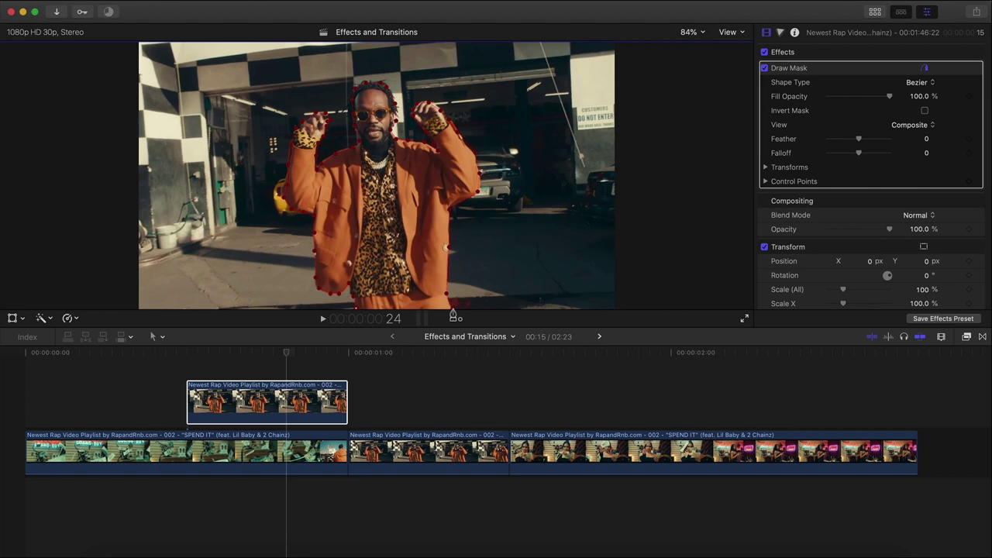
{"action": "left_click", "coordinate": [453, 311]}
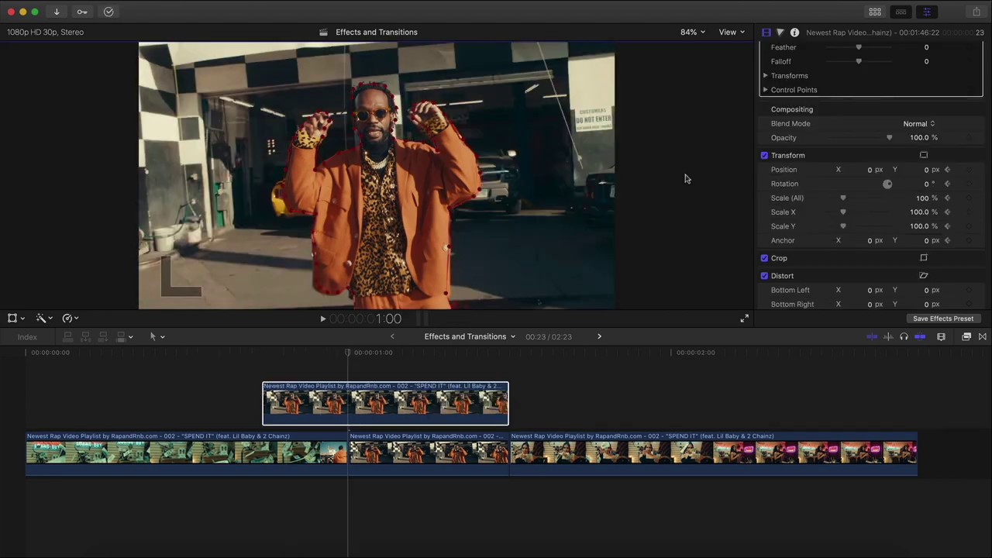
- Animate the masked freeze frame sliding in from the left, with position keyframes at 00:22 and 01:00, and play it back
{"action": "left_click", "coordinate": [346, 406]}
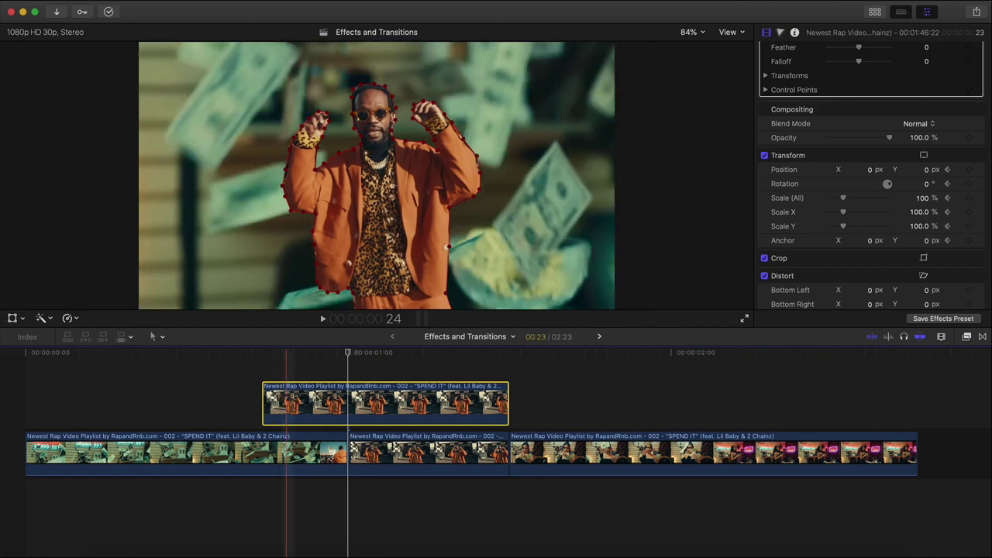
{"action": "left_click", "coordinate": [287, 367]}
{"action": "left_click_drag", "start_coordinate": [289, 369], "coordinate": [346, 361]}
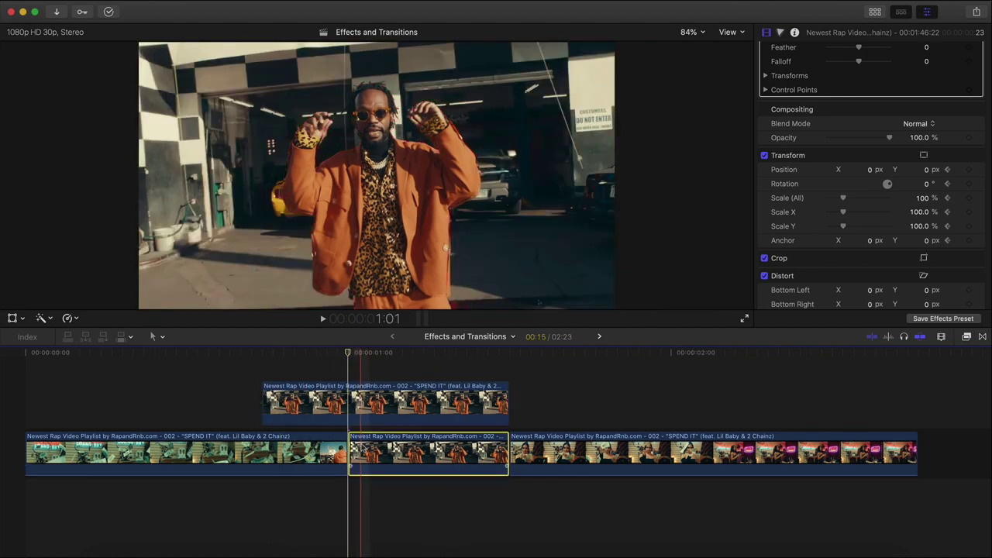
{"action": "scroll", "coordinate": [869, 179], "scroll_direction": "down", "scroll_amount": 2}
{"action": "scroll", "coordinate": [868, 179], "scroll_direction": "up", "scroll_amount": 5}
{"action": "scroll", "coordinate": [868, 178], "scroll_direction": "down", "scroll_amount": 2}
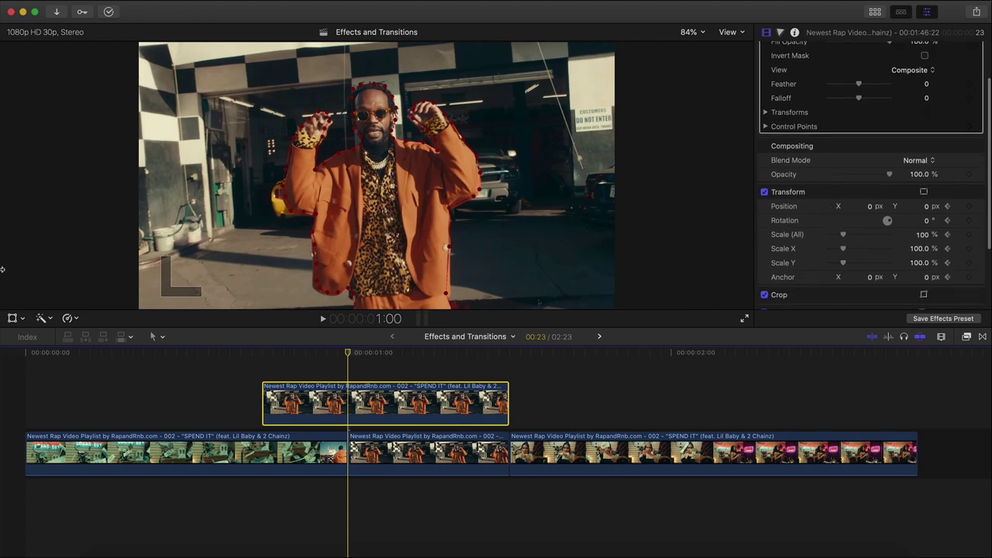
{"action": "left_click", "coordinate": [12, 319]}
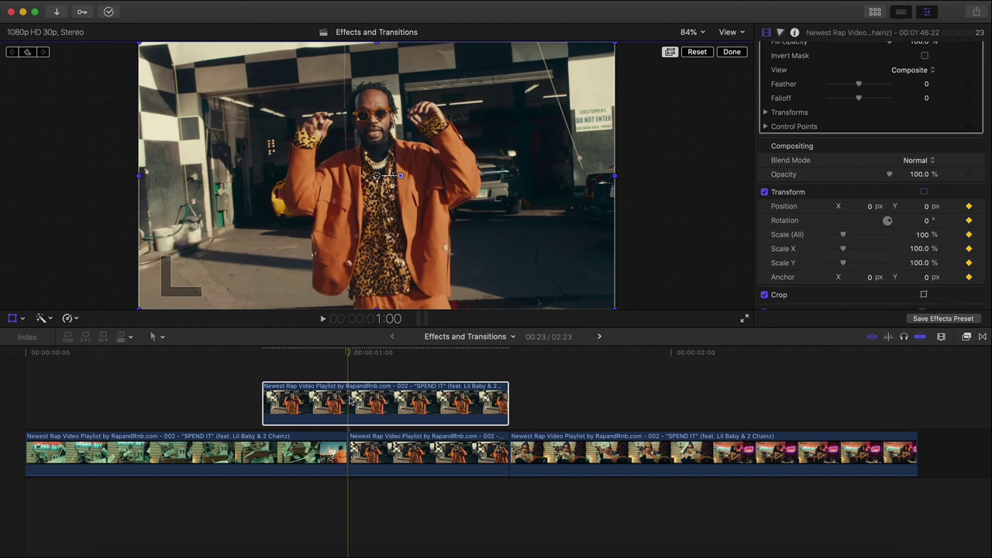
{"action": "left_click", "coordinate": [262, 353]}
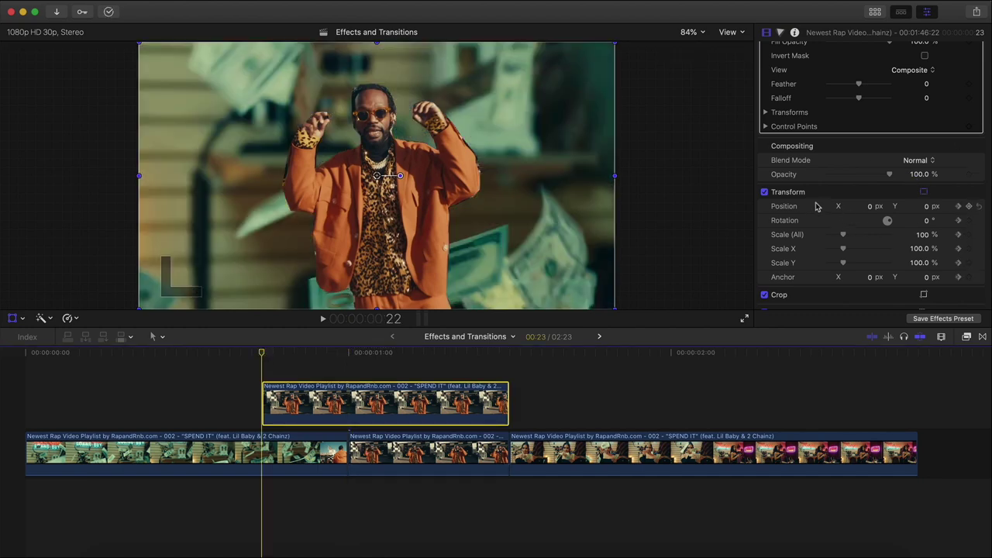
{"action": "left_click_drag", "start_coordinate": [872, 206], "coordinate": [799, 206]}
{"action": "left_click", "coordinate": [735, 52]}
{"action": "key", "text": "space"}
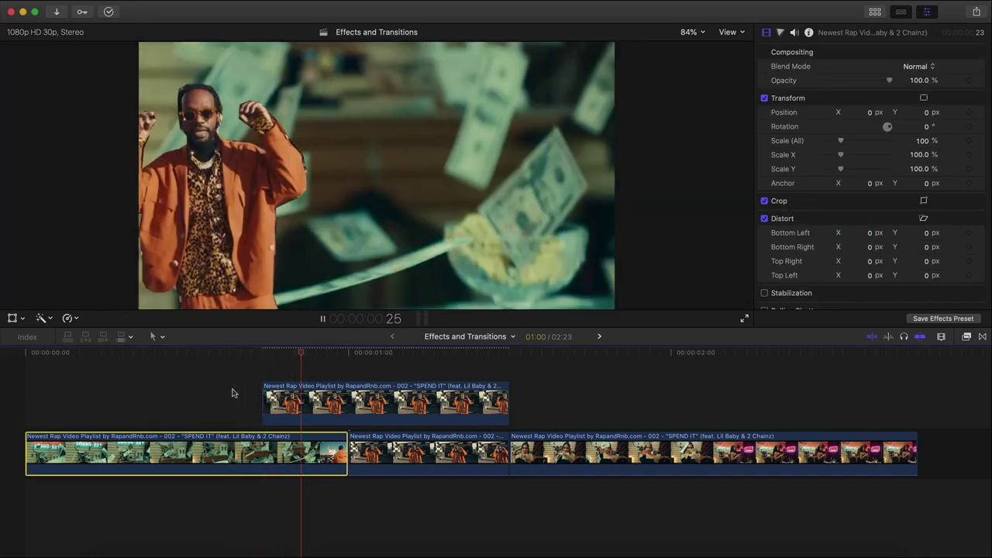
{"action": "key", "text": "space"}
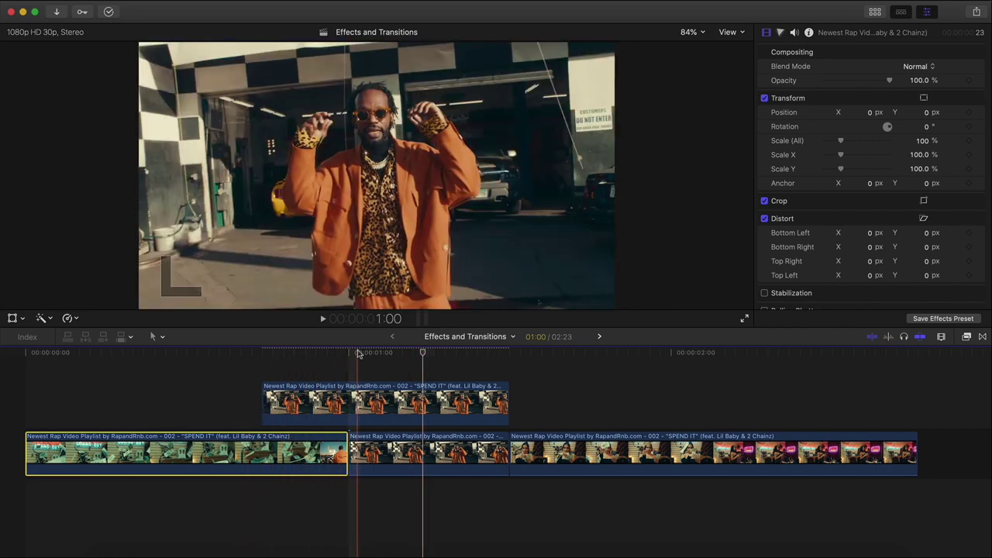
- Stack a copy of the masked freeze frame directly above the original over the same time range
{"action": "left_click", "coordinate": [364, 398]}
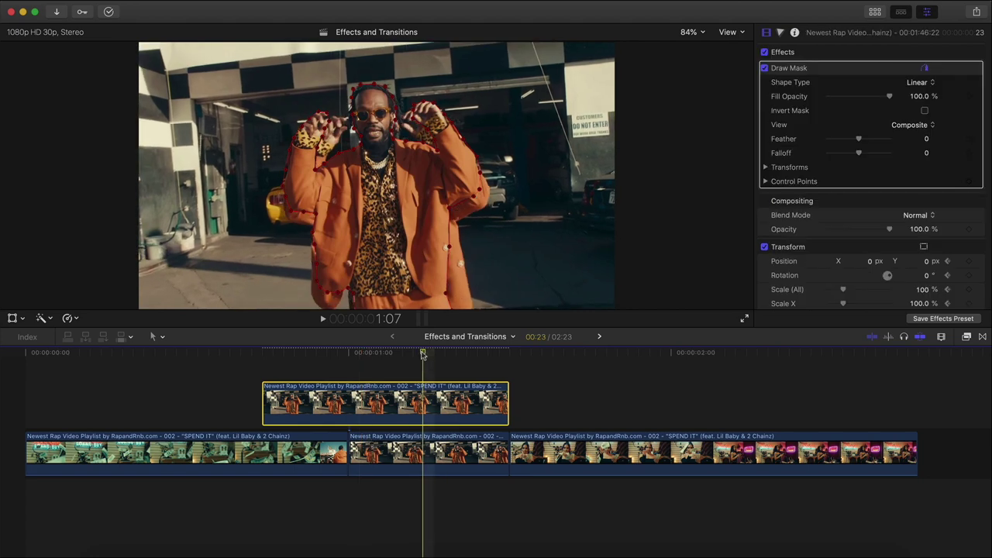
{"action": "left_click", "coordinate": [358, 403]}
{"action": "mouse_move", "coordinate": [362, 428]}
{"action": "left_mouse_down"}
{"action": "mouse_move", "coordinate": [362, 441]}
{"action": "mouse_move", "coordinate": [359, 419]}
{"action": "left_mouse_up"}
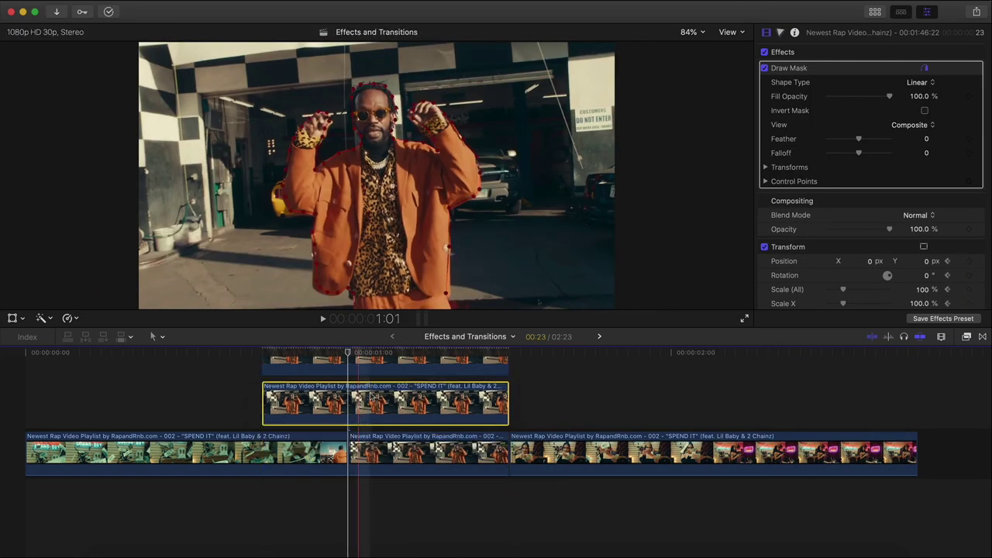
- Trim the start of the lower masked freeze frame to 01:00, where the garage clip begins
{"action": "scroll", "coordinate": [370, 397], "scroll_direction": "up", "scroll_amount": 2}
{"action": "scroll", "coordinate": [349, 373], "scroll_direction": "right", "scroll_amount": 1}
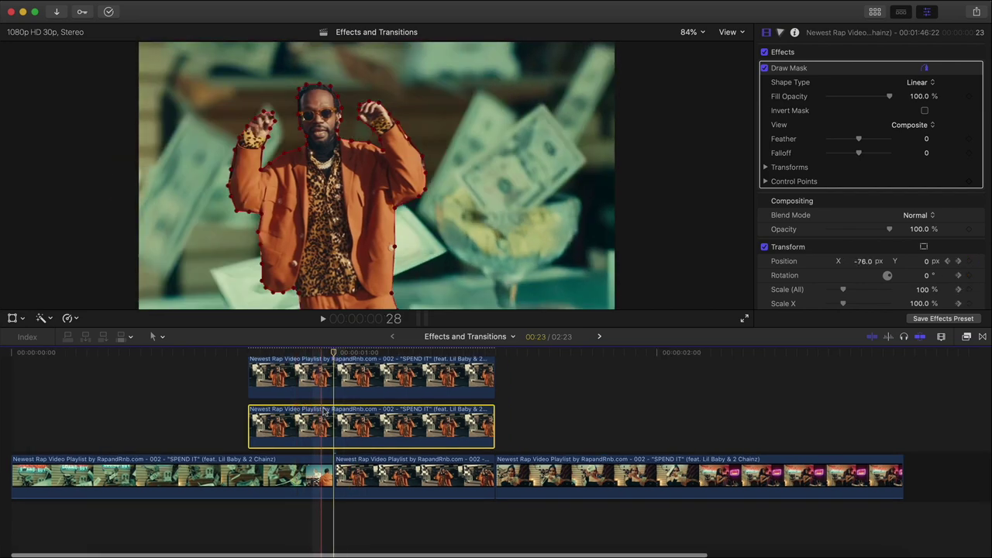
{"action": "scroll", "coordinate": [906, 244], "scroll_direction": "down", "scroll_amount": 3}
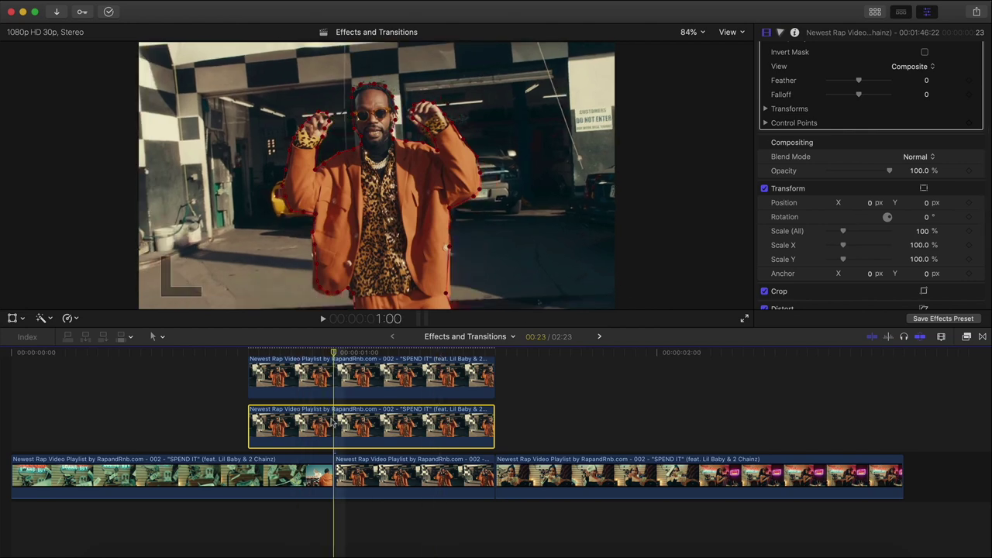
{"action": "left_click_drag", "start_coordinate": [249, 426], "coordinate": [334, 422]}
{"action": "scroll", "coordinate": [332, 440], "scroll_direction": "right", "scroll_amount": 2}
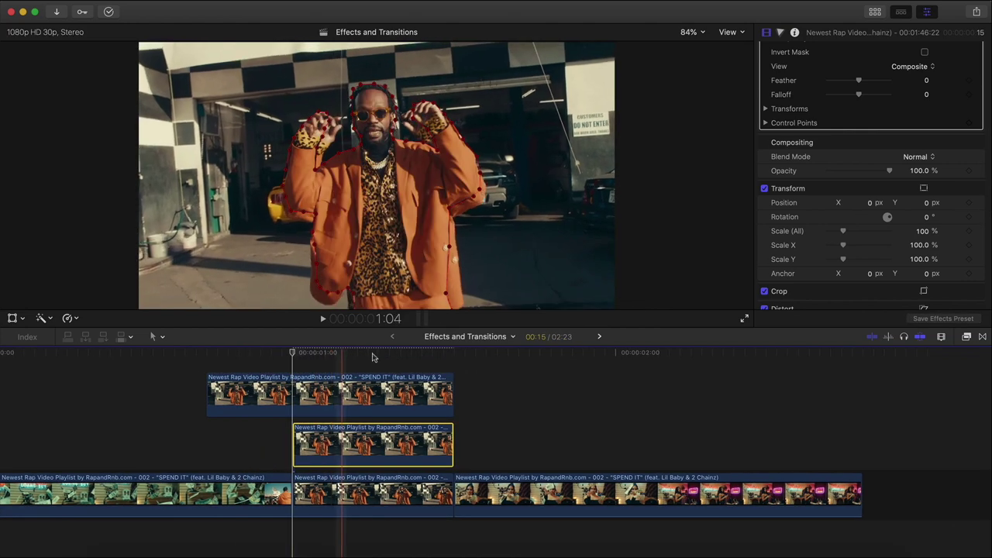
- Animate the trimmed freeze frame sliding out to the right, with transform keyframes at 01:00 and at 01:05 with X position 1362 px
{"action": "mouse_move", "coordinate": [294, 357]}
{"action": "left_mouse_down"}
{"action": "mouse_move", "coordinate": [352, 355]}
{"action": "mouse_move", "coordinate": [296, 356]}
{"action": "left_mouse_up"}
{"action": "key", "text": "shift+t"}
{"action": "left_click", "coordinate": [93, 77]}
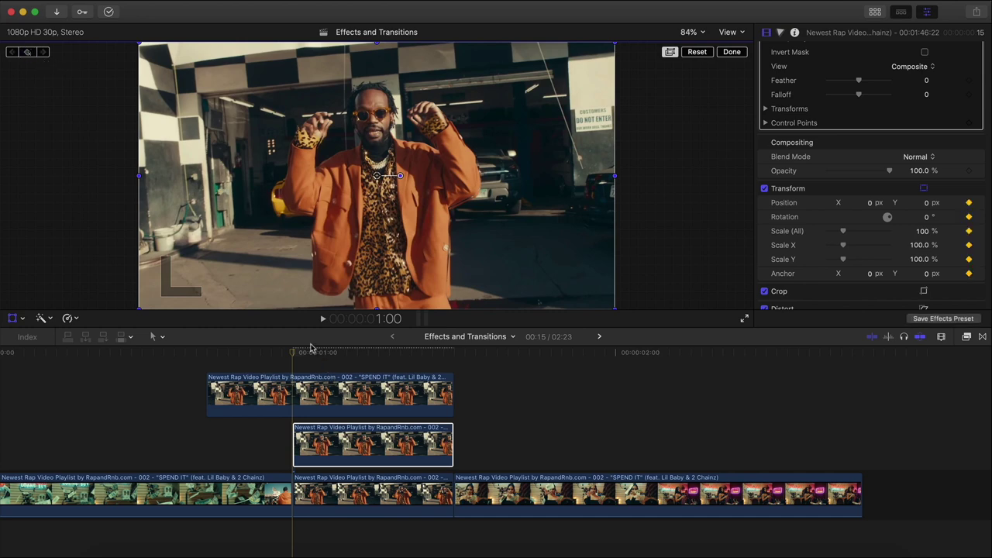
{"action": "key", "text": "Right"}
{"action": "key", "text": "Right"}
{"action": "key", "text": "Right"}
{"action": "key", "text": "Right"}
{"action": "key", "text": "Right"}
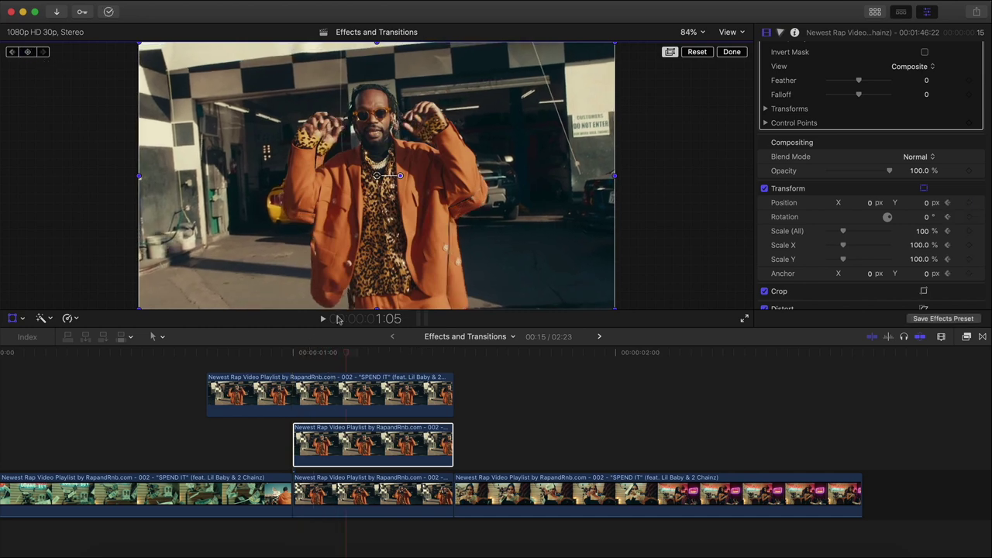
{"action": "scroll", "coordinate": [822, 192], "scroll_direction": "down", "scroll_amount": 2}
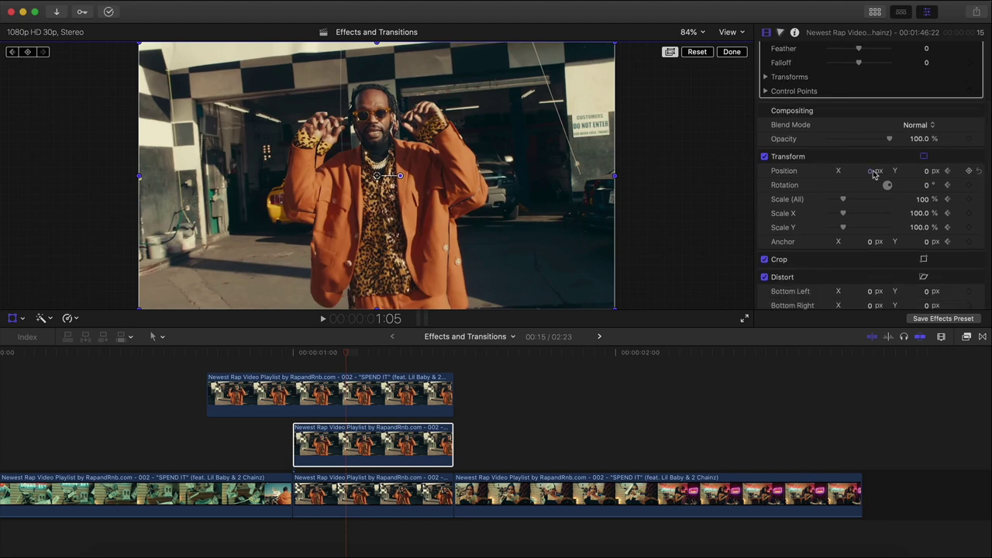
{"action": "left_click_drag", "start_coordinate": [870, 171], "coordinate": [870, 58]}
{"action": "left_click_drag", "start_coordinate": [935, 170], "coordinate": [853, 174]}
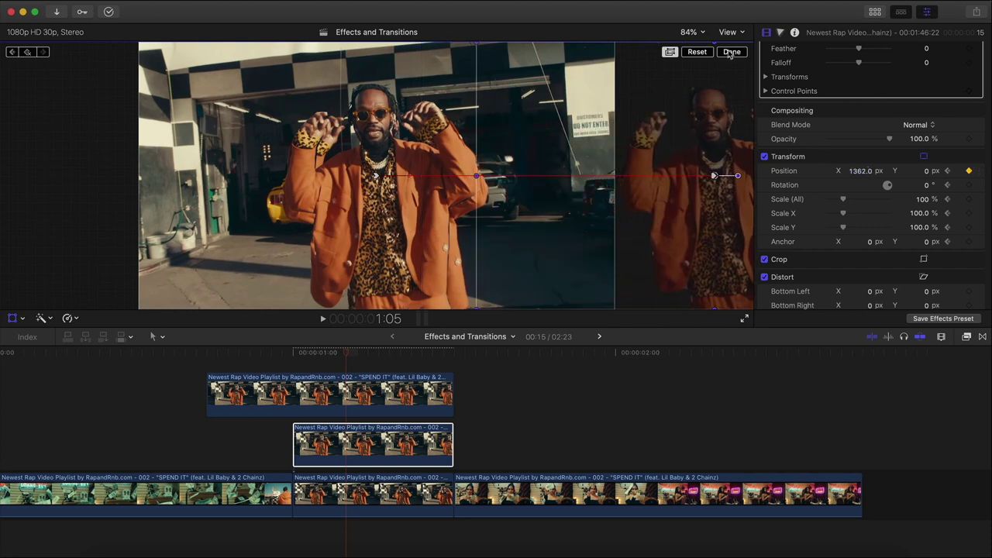
{"action": "left_click", "coordinate": [731, 52]}
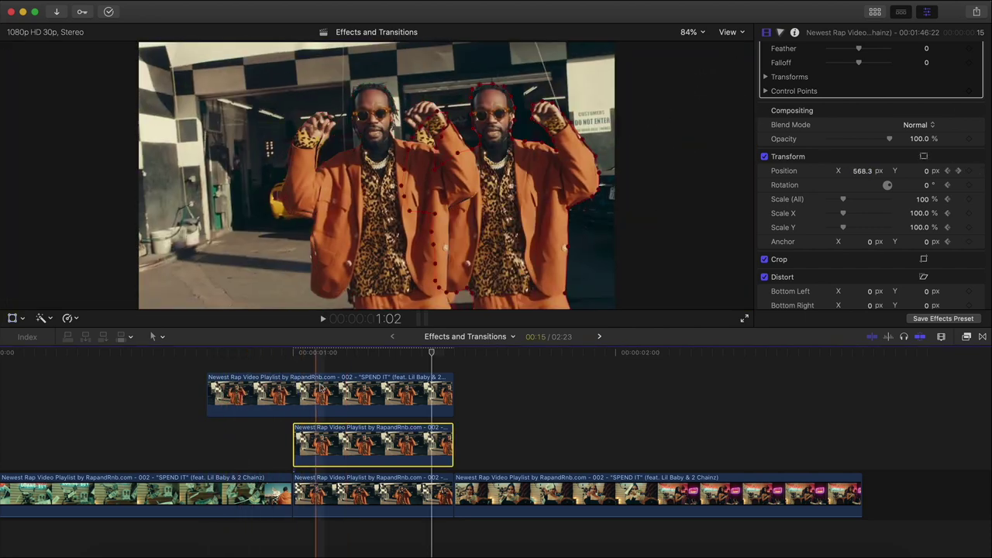
- Trim the end of the sliding freeze frame to 01:05, making it five frames long
{"action": "key", "text": "Right"}
{"action": "key", "text": "Right"}
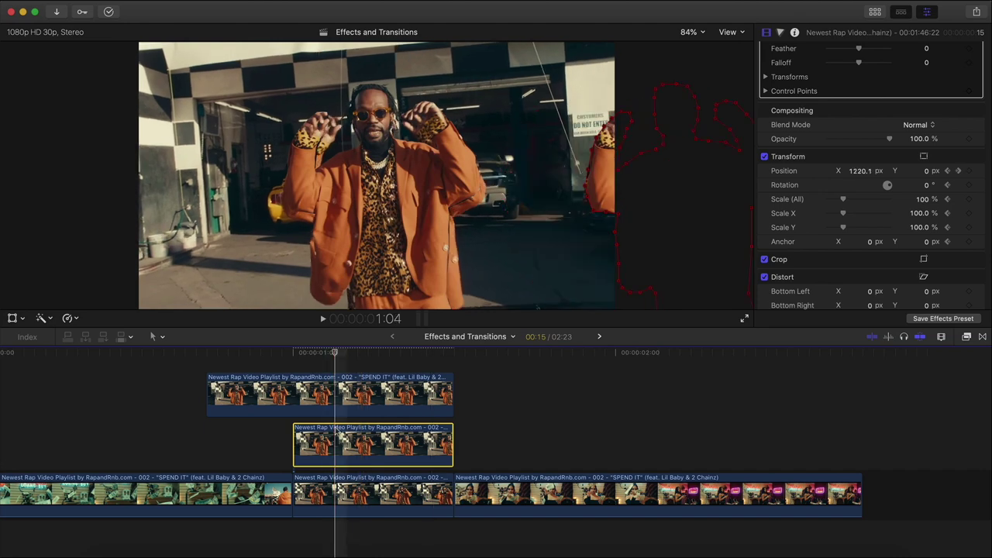
{"action": "left_click_drag", "start_coordinate": [451, 444], "coordinate": [346, 444]}
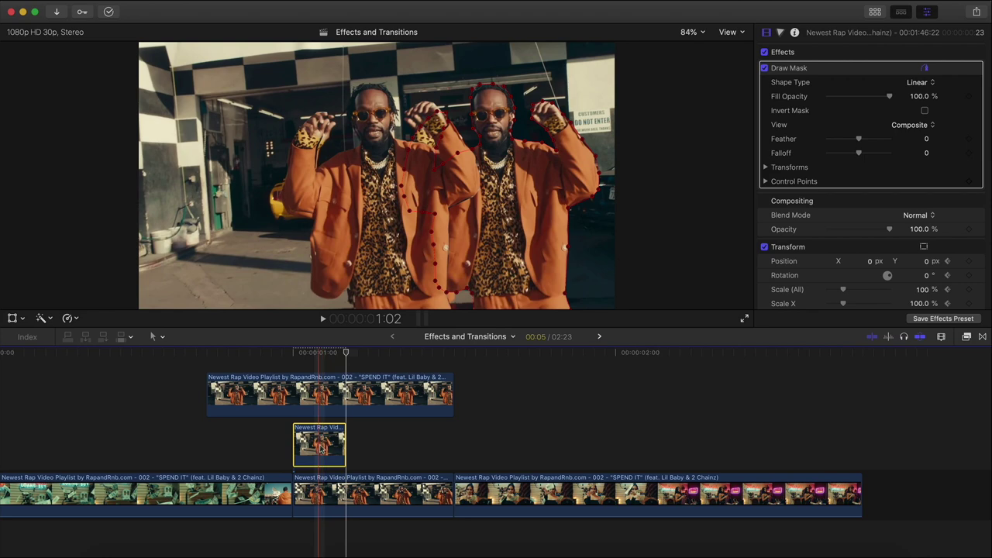
- Apply the Directional blur to the five-frame clip with an Amount of 89.8 and an Angle of 1.4°, and play it back
{"action": "left_click", "coordinate": [966, 336]}
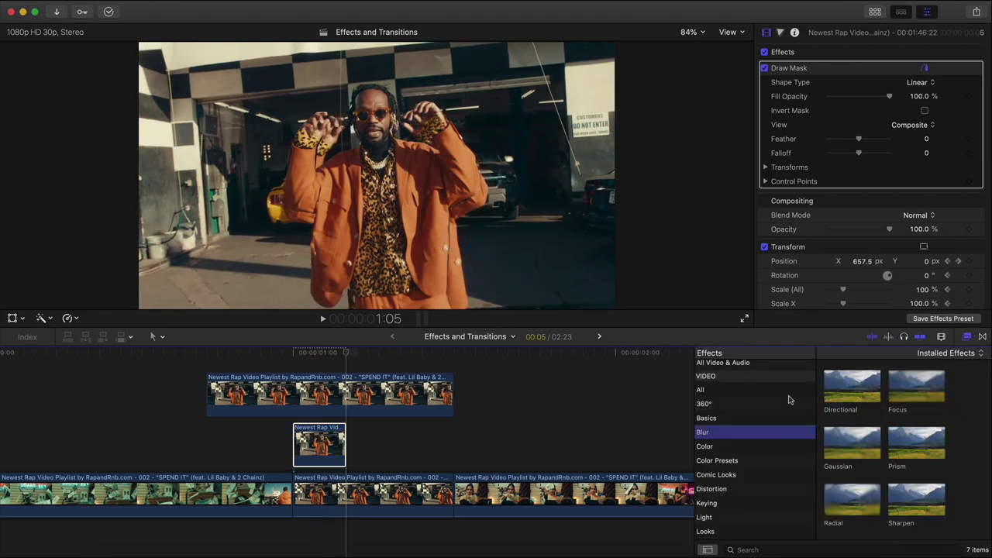
{"action": "left_click_drag", "start_coordinate": [862, 398], "coordinate": [331, 446]}
{"action": "key", "text": "super+5"}
{"action": "left_click", "coordinate": [324, 355]}
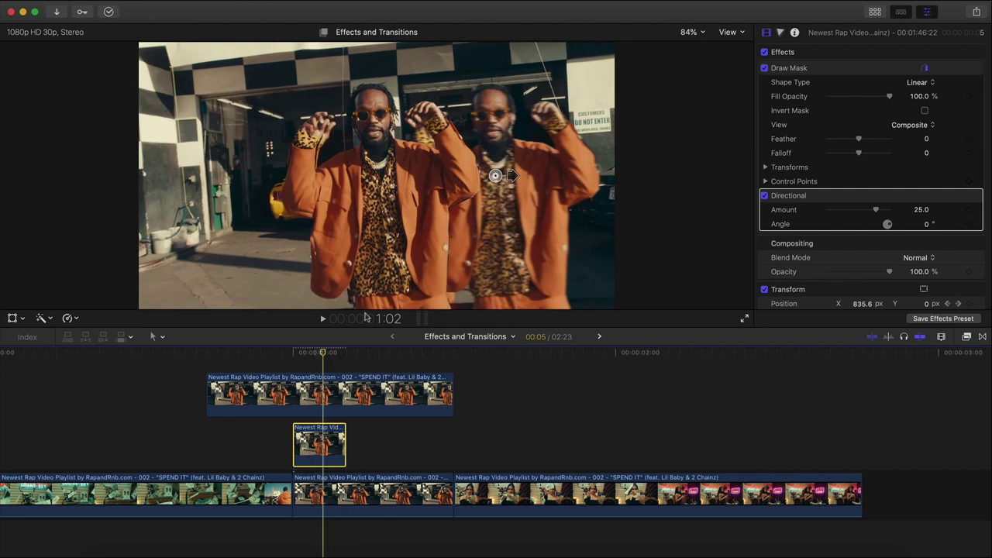
{"action": "left_click_drag", "start_coordinate": [512, 175], "coordinate": [511, 174]}
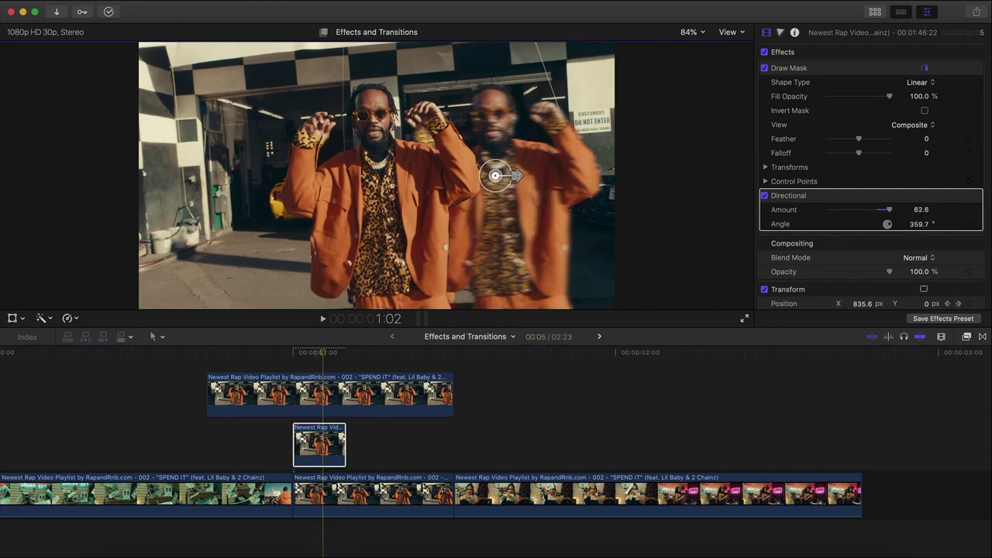
{"action": "left_click_drag", "start_coordinate": [521, 176], "coordinate": [522, 176]}
{"action": "key", "text": "space"}
{"action": "key", "text": "space"}
{"action": "key", "text": "space"}
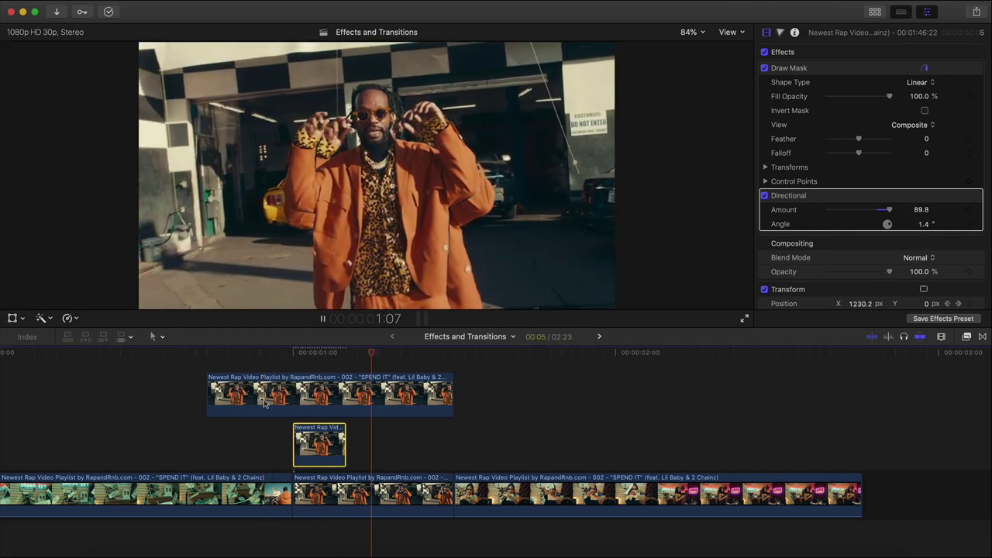
{"action": "key", "text": "space"}
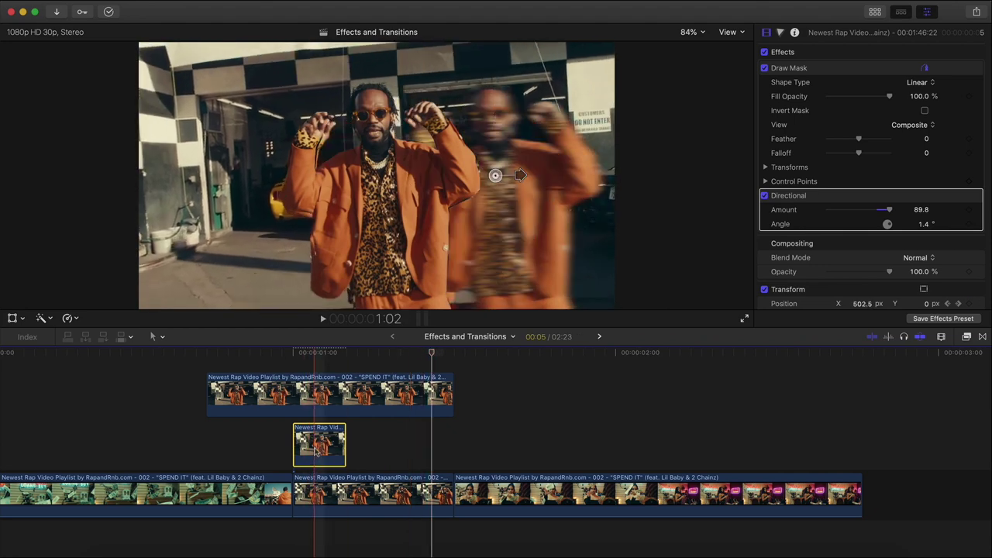
- Place three copies of the blurred five-frame clip end to end after the original and play back the sequence
{"action": "left_click_drag", "start_coordinate": [353, 457], "coordinate": [445, 449]}
{"action": "key", "text": "super+z"}
{"action": "left_click_drag", "start_coordinate": [379, 449], "coordinate": [472, 448]}
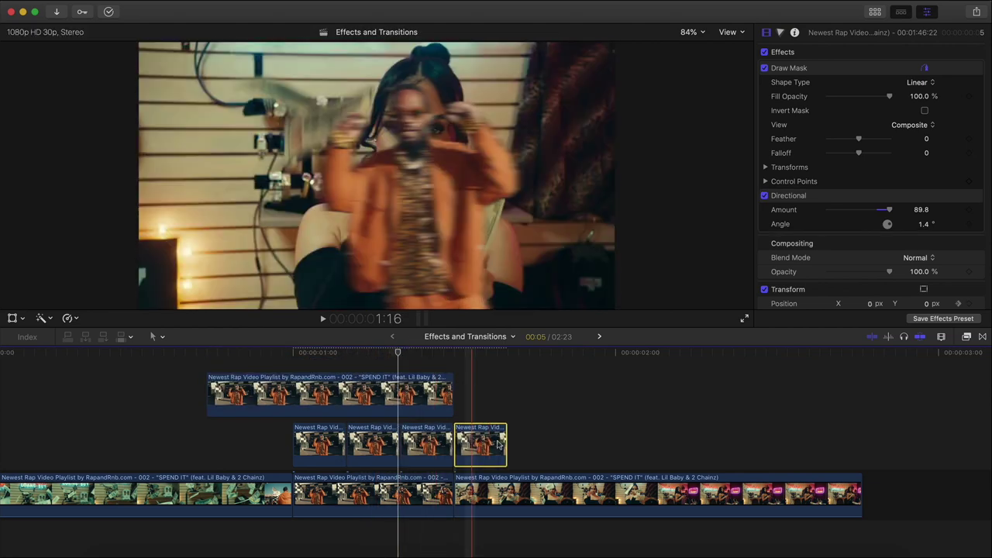
{"action": "key", "text": "space"}
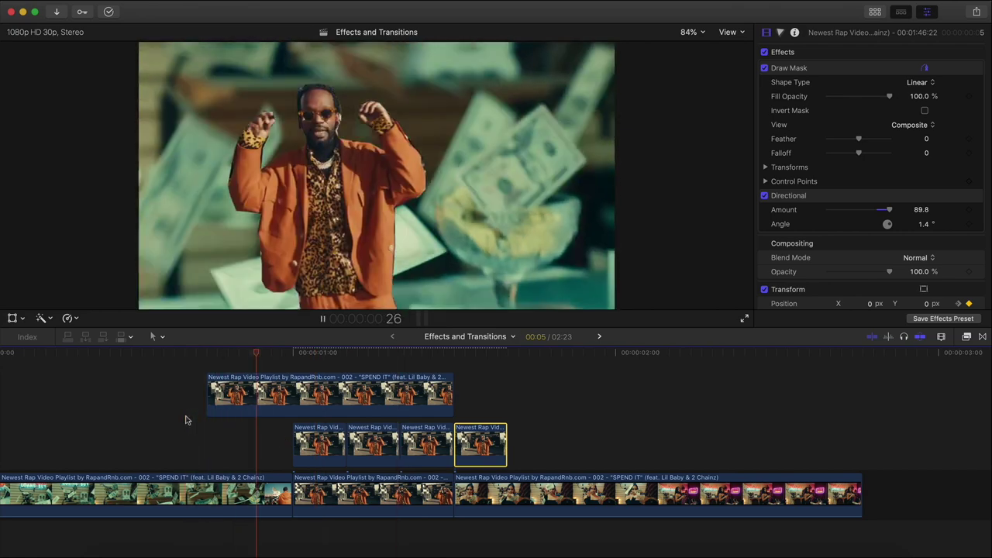
{"action": "key", "text": "space"}
{"action": "key", "text": "space"}
{"action": "key", "text": "space"}
- Combine the upper freeze frame and the four short blurred clips into a compound clip named effect03
{"action": "left_click", "coordinate": [288, 396]}
{"action": "left_click_drag", "start_coordinate": [547, 419], "coordinate": [284, 403]}
{"action": "right_click", "coordinate": [359, 396]}
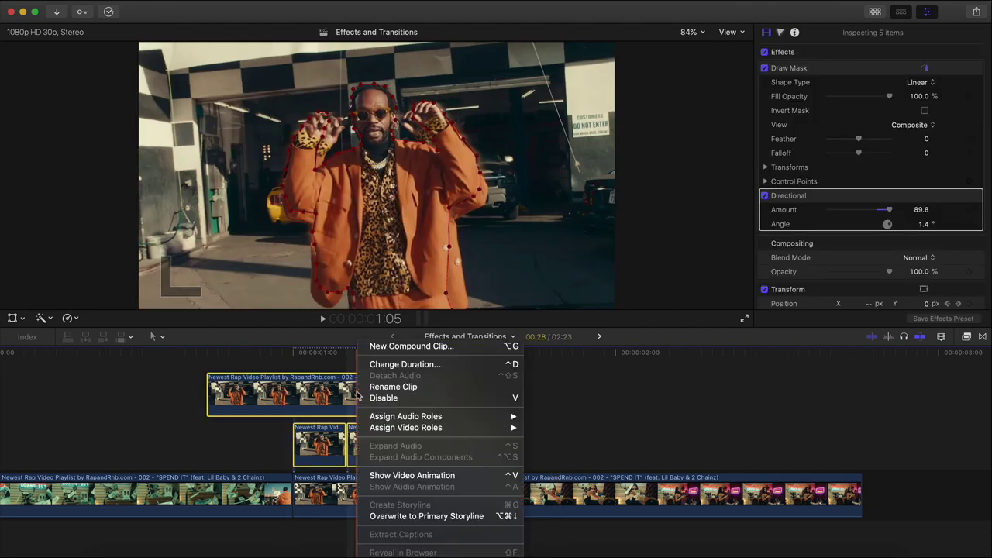
{"action": "left_click", "coordinate": [400, 348]}
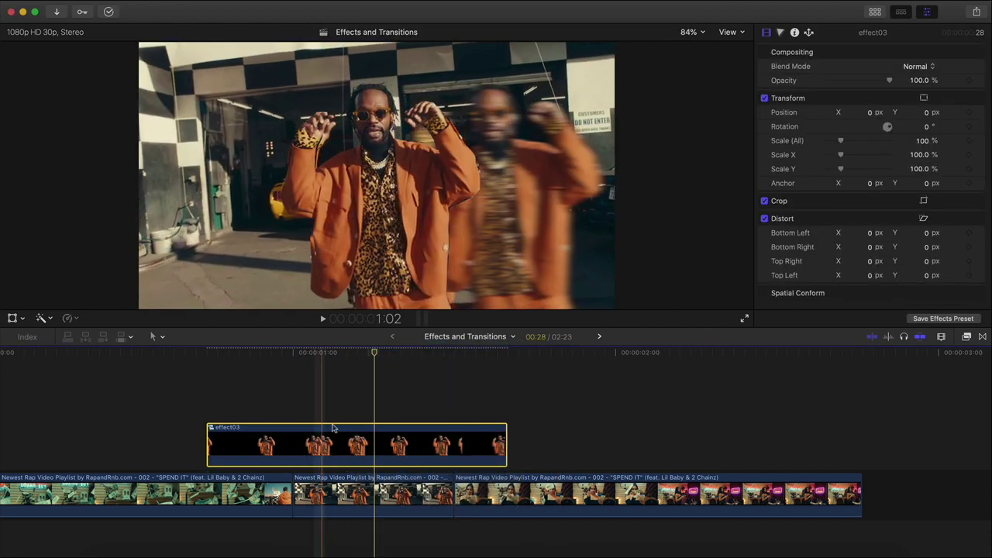
- Animate the effect03 clip's scale from 100% at 01:00 to 152% at 01:19, and play it back
{"action": "left_click", "coordinate": [326, 354]}
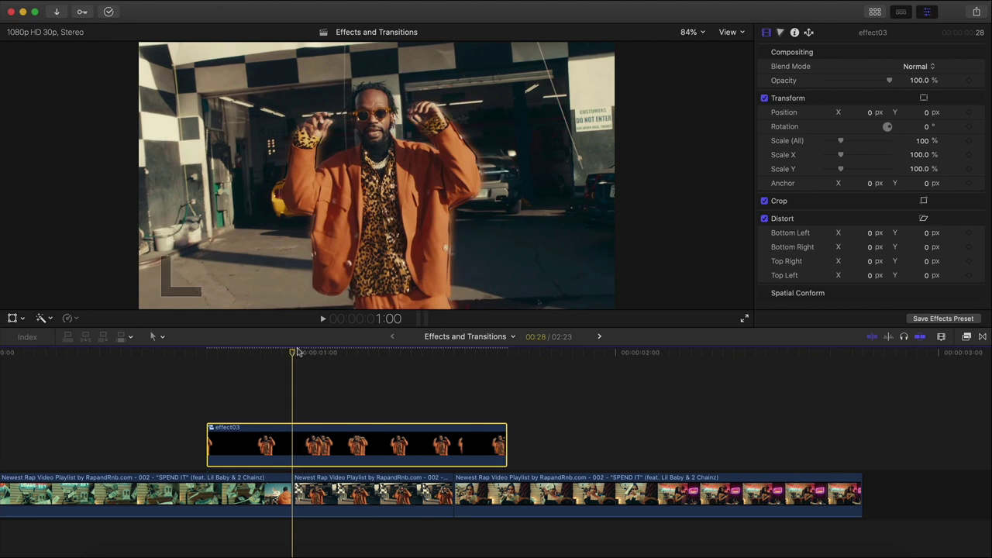
{"action": "left_click", "coordinate": [13, 318]}
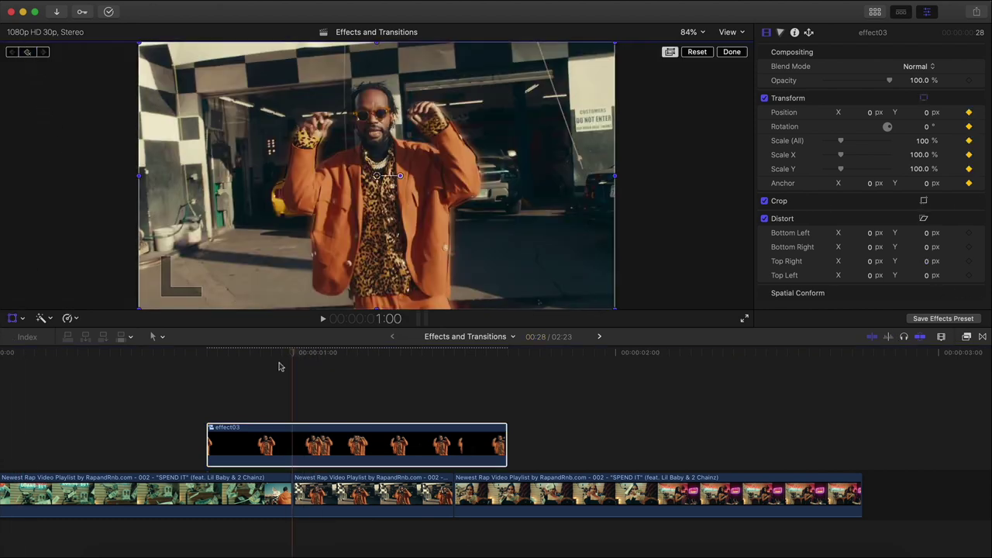
{"action": "left_click_drag", "start_coordinate": [310, 355], "coordinate": [497, 350]}
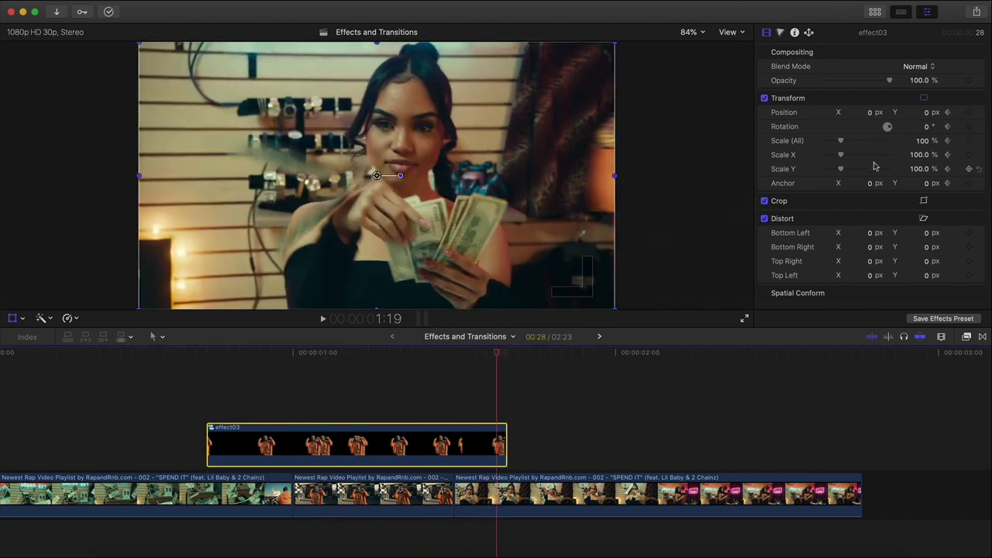
{"action": "left_click_drag", "start_coordinate": [922, 140], "coordinate": [922, 106]}
{"action": "left_click", "coordinate": [718, 87]}
{"action": "left_click", "coordinate": [732, 52]}
{"action": "left_click", "coordinate": [431, 438]}
{"action": "key", "text": "space"}
{"action": "key", "text": "space"}
- Apply the Focus blur to effect03 with Amount 9.35, Softness 465.48, Width 17.4 and Height 36.68
{"action": "left_click", "coordinate": [322, 434]}
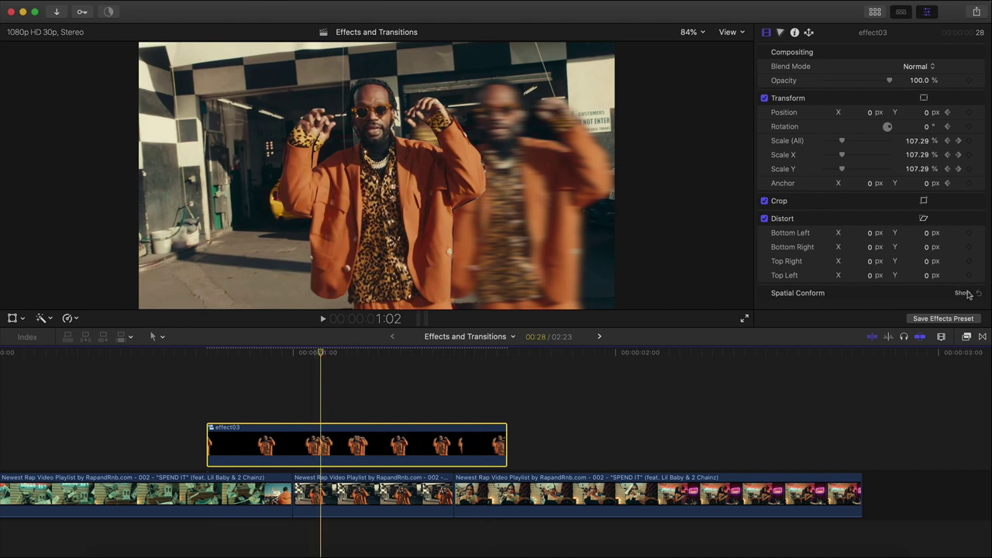
{"action": "left_click", "coordinate": [966, 336]}
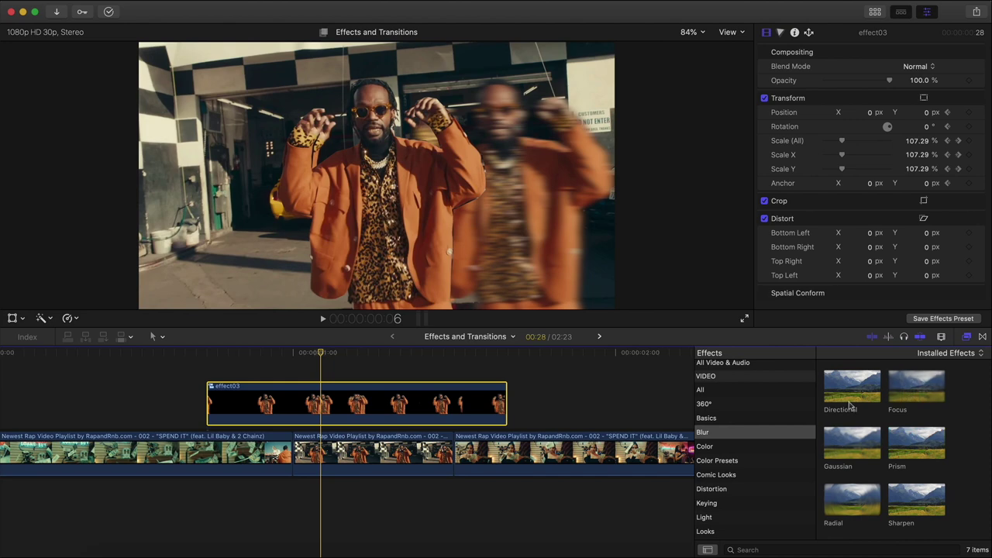
{"action": "left_click_drag", "start_coordinate": [916, 386], "coordinate": [371, 402]}
{"action": "left_click_drag", "start_coordinate": [854, 128], "coordinate": [846, 126]}
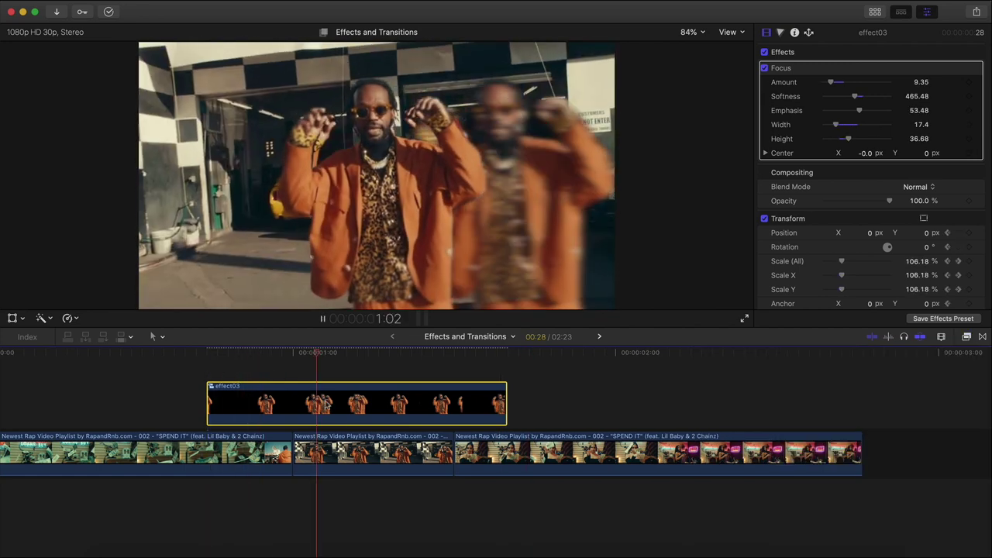
- Find the Handheld effect and apply it to effect03 with Shakiness 76.34 and Distance 37.35
{"action": "left_click", "coordinate": [967, 337]}
{"action": "left_click", "coordinate": [729, 367]}
{"action": "left_click", "coordinate": [803, 549]}
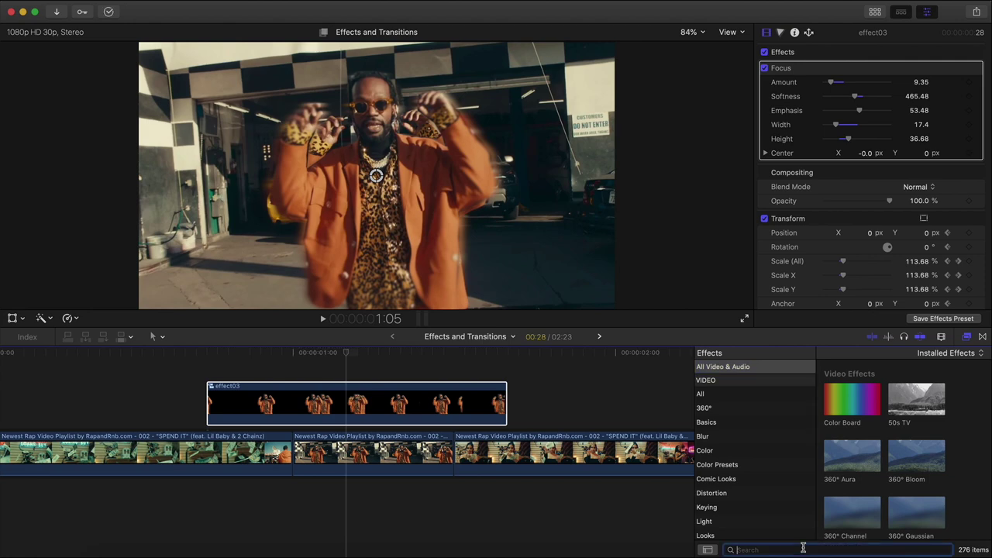
{"action": "type", "text": "handheld"}
{"action": "left_click_drag", "start_coordinate": [849, 388], "coordinate": [456, 398]}
{"action": "left_click", "coordinate": [968, 336]}
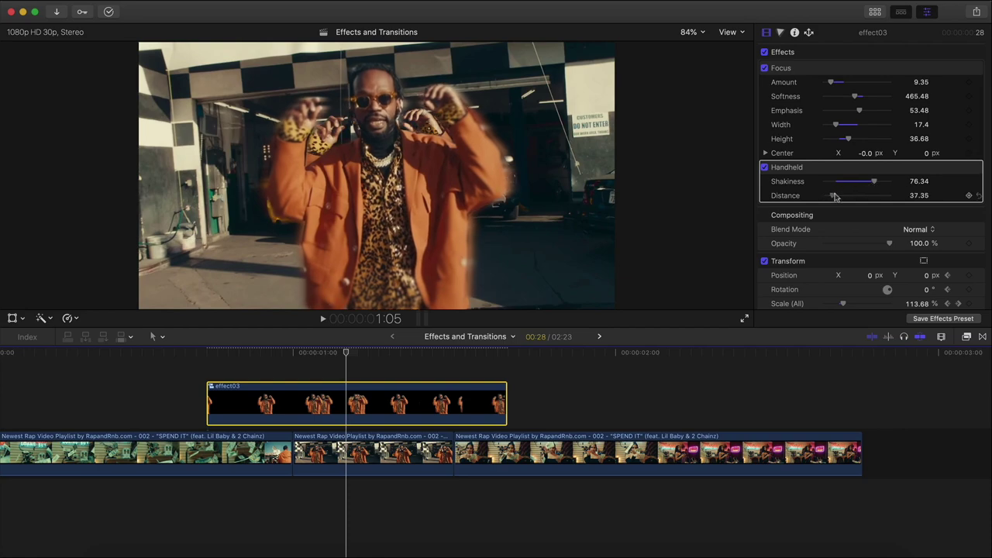
- Play back and scrub through the effect03 section to check the blur, shake and zoom together
{"action": "key", "text": "slash"}
{"action": "key", "text": "space"}
{"action": "key", "text": "space"}
{"action": "key", "text": "space"}
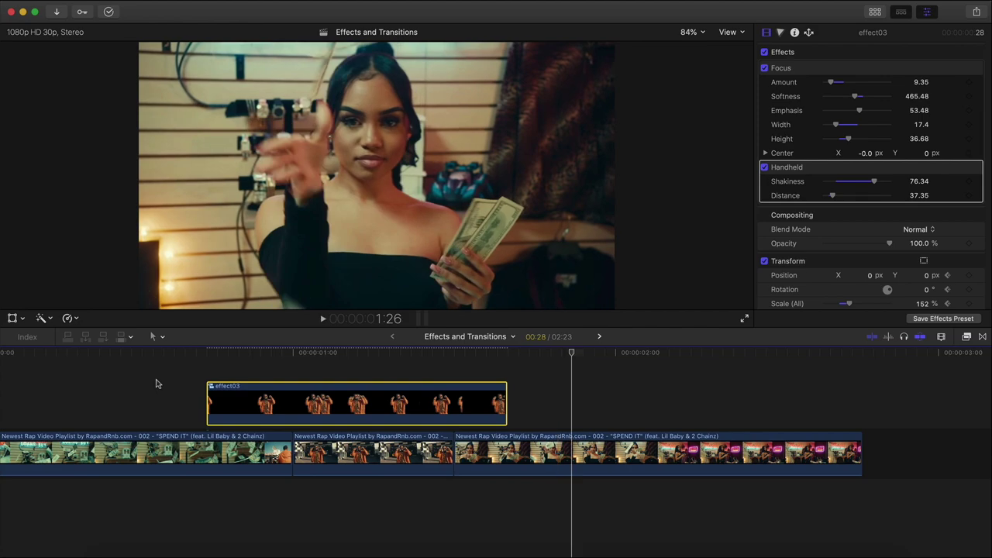
{"action": "key", "text": "space"}
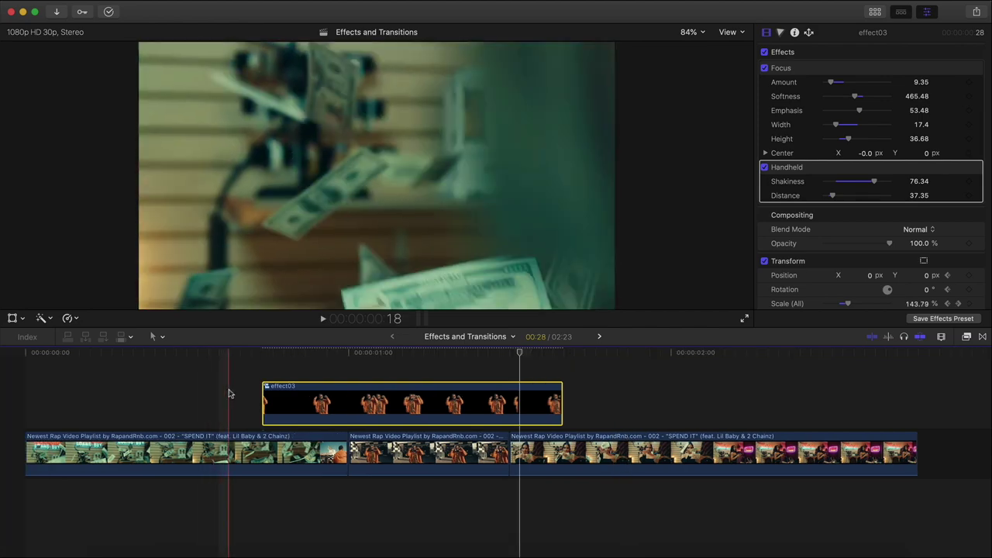
{"action": "key", "text": "space"}
{"action": "key", "text": "space"}
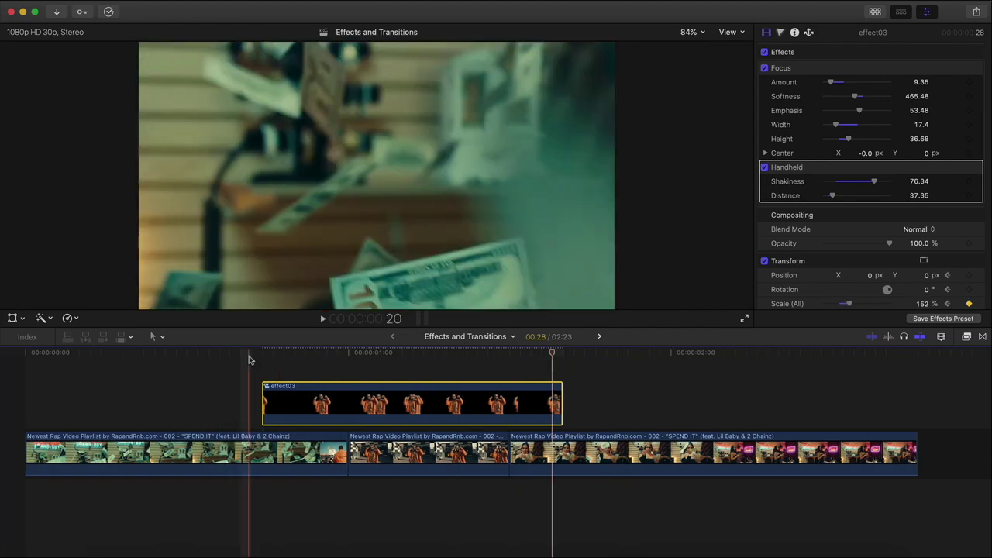
{"action": "key", "text": "space"}
{"action": "key", "text": "space"}
{"action": "left_click_drag", "start_coordinate": [304, 357], "coordinate": [385, 365]}
{"action": "key", "text": "space"}
{"action": "key", "text": "space"}
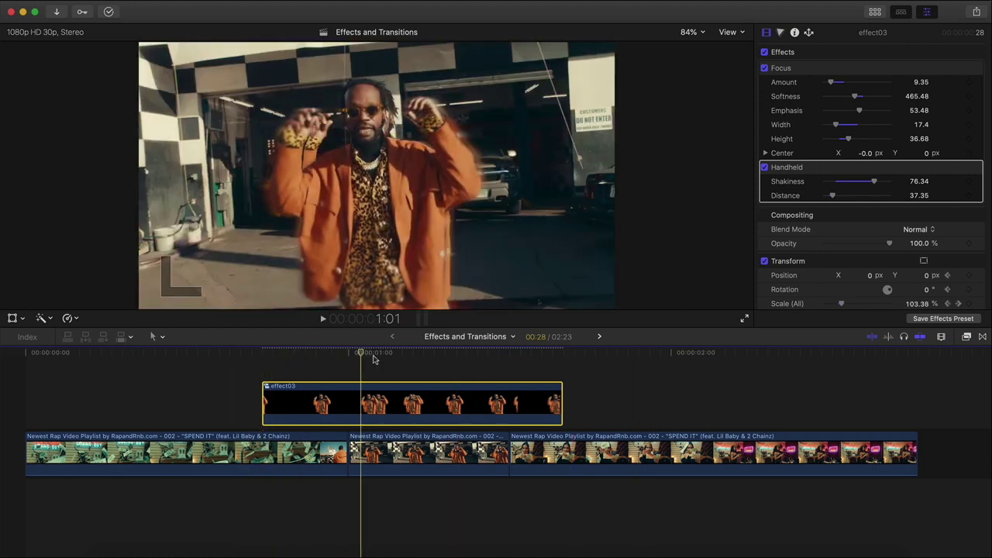
{"action": "left_click", "coordinate": [399, 358]}
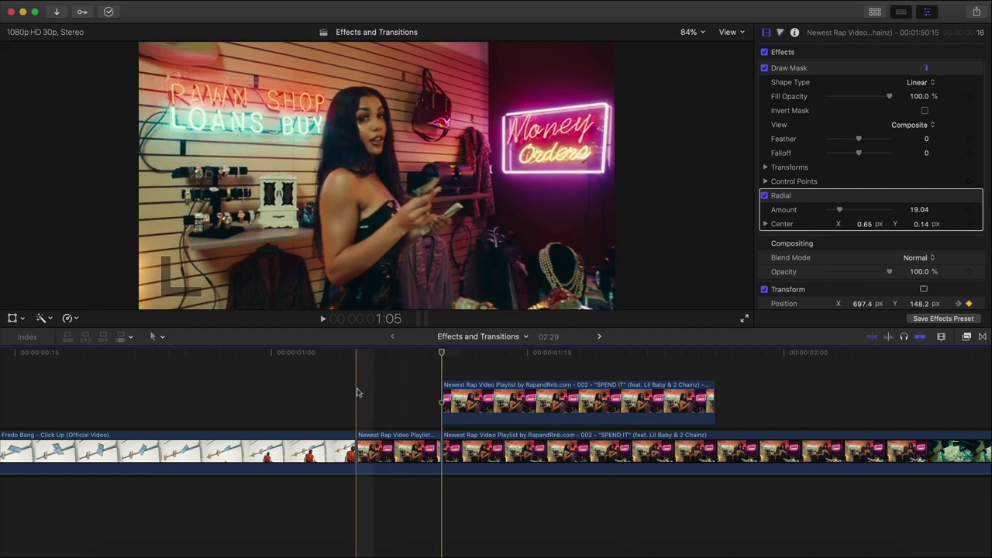
- Play back the opening street sign clip from the start of the timeline to review its motion
{"action": "scroll", "coordinate": [357, 394], "scroll_direction": "left", "scroll_amount": 5}
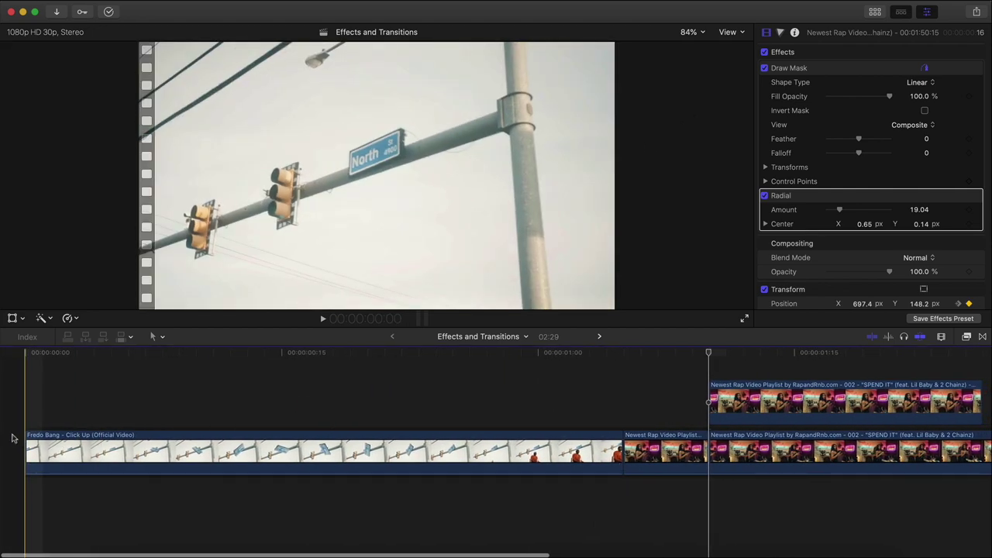
{"action": "key", "text": "space"}
{"action": "key", "text": "space"}
{"action": "key", "text": "space"}
{"action": "key", "text": "space"}
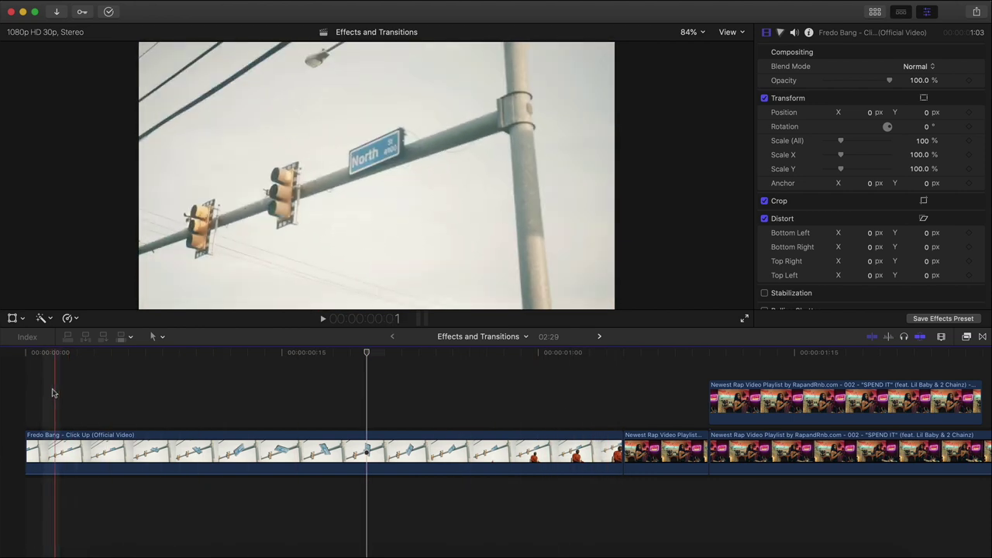
{"action": "key", "text": "space"}
{"action": "key", "text": "space"}
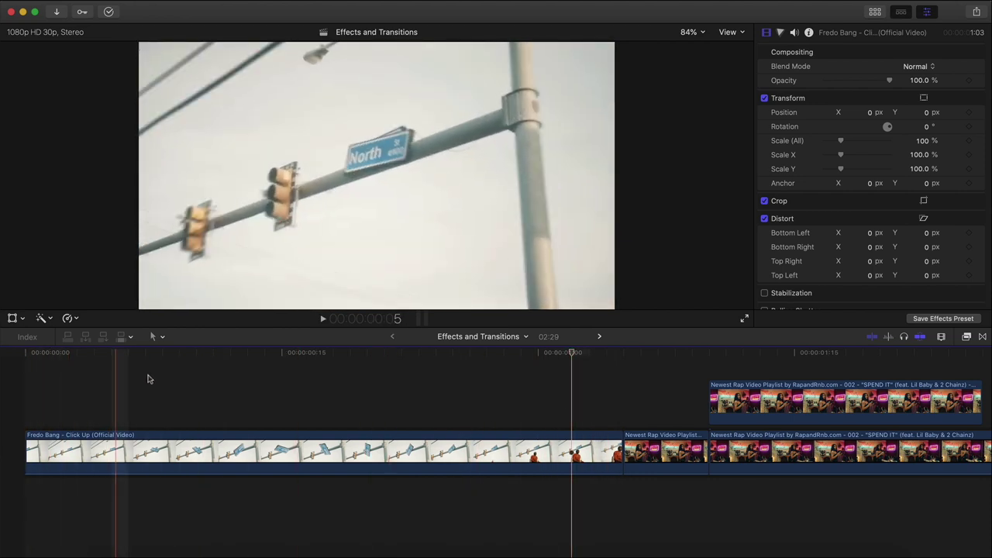
- Play back the pawn shop clips after the street sign clip to review the neon sign section
{"action": "scroll", "coordinate": [367, 358], "scroll_direction": "right", "scroll_amount": 1}
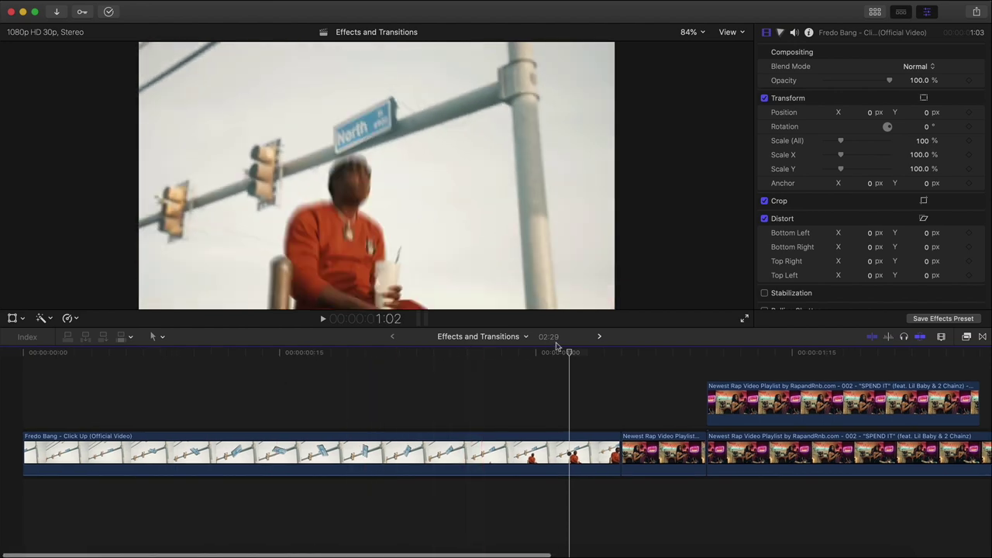
{"action": "scroll", "coordinate": [465, 411], "scroll_direction": "right", "scroll_amount": 5}
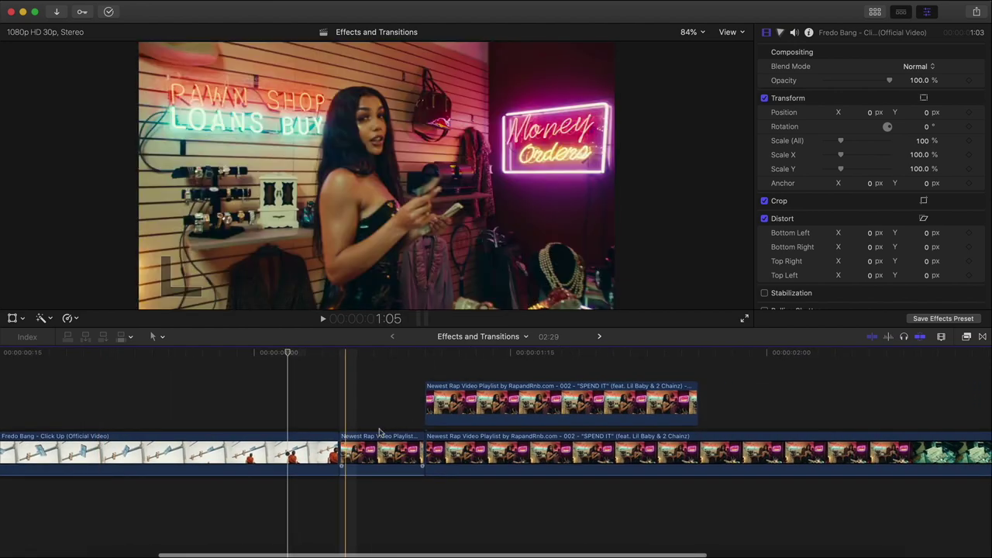
{"action": "key", "text": "space"}
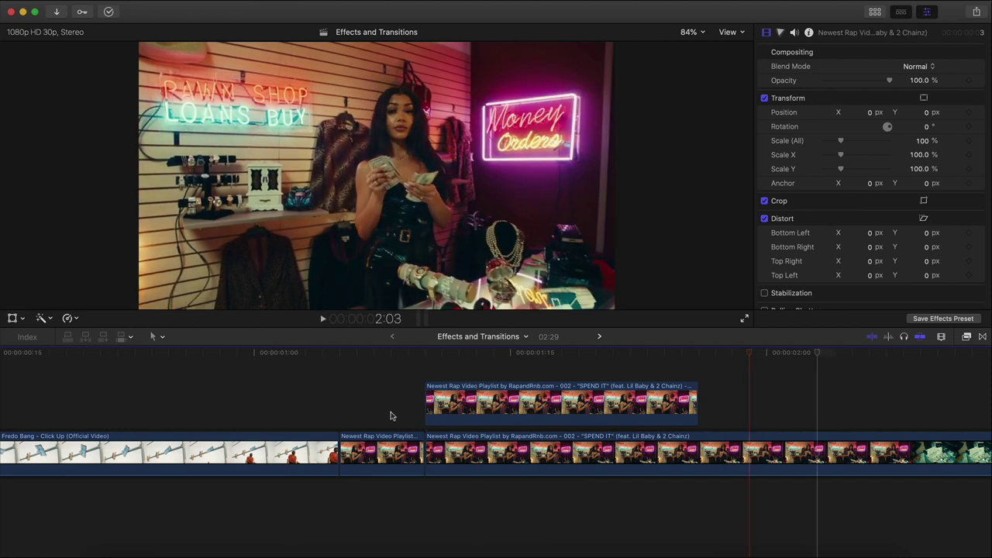
{"action": "key", "text": "space"}
{"action": "scroll", "coordinate": [388, 417], "scroll_direction": "right", "scroll_amount": 2}
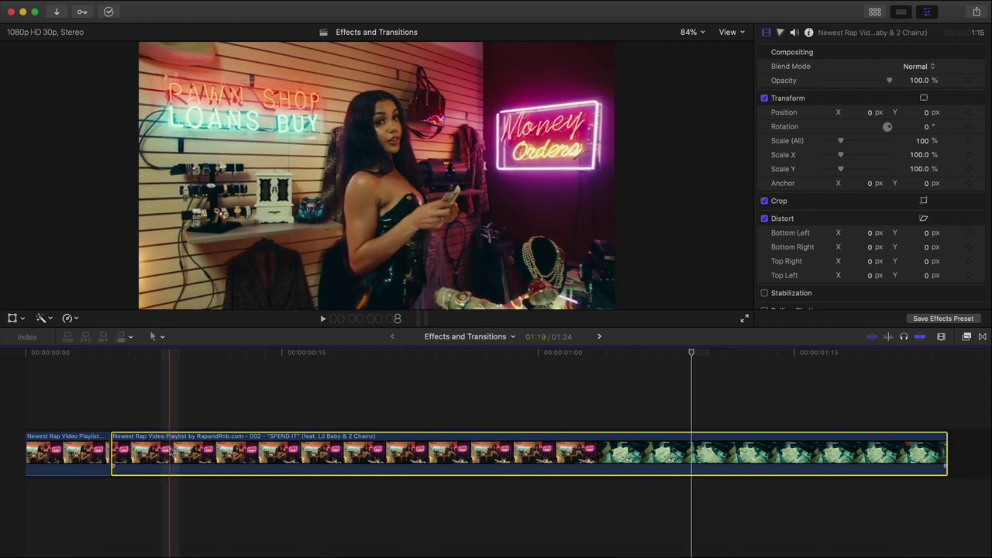
- Create a freeze frame from the start of the longer pawn shop clip, connect it above that clip and trim it to 19 frames
{"action": "left_click", "coordinate": [113, 359]}
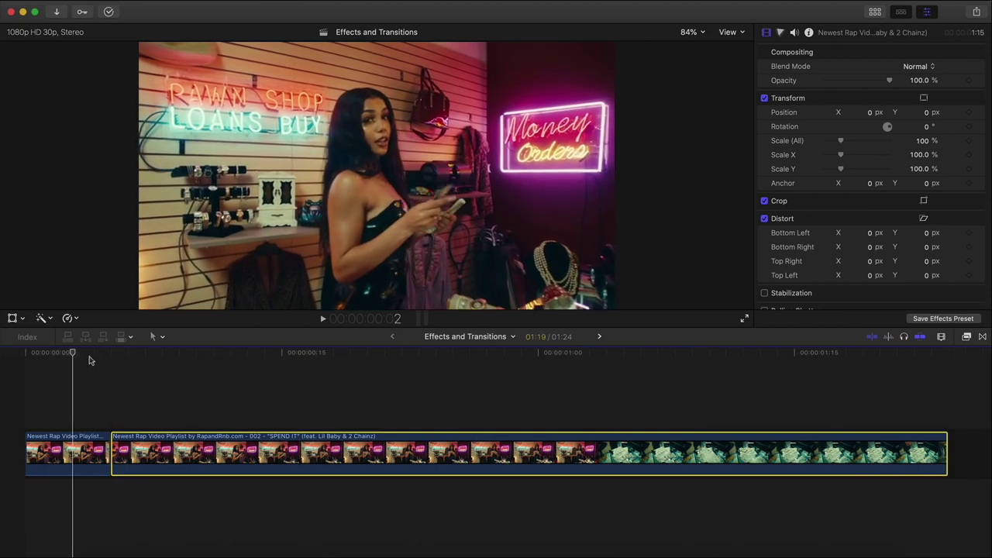
{"action": "left_click", "coordinate": [68, 453]}
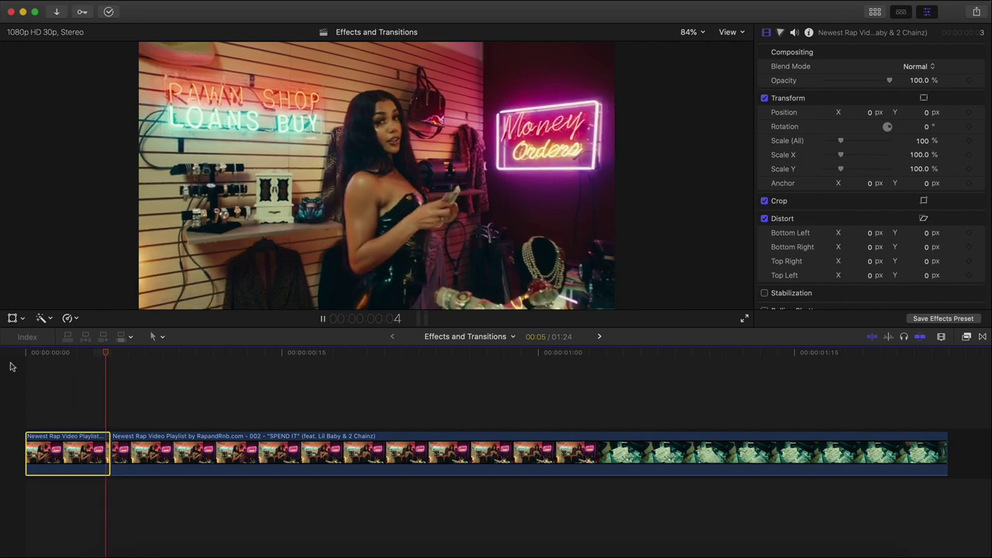
{"action": "left_click", "coordinate": [155, 454]}
{"action": "left_click", "coordinate": [126, 1]}
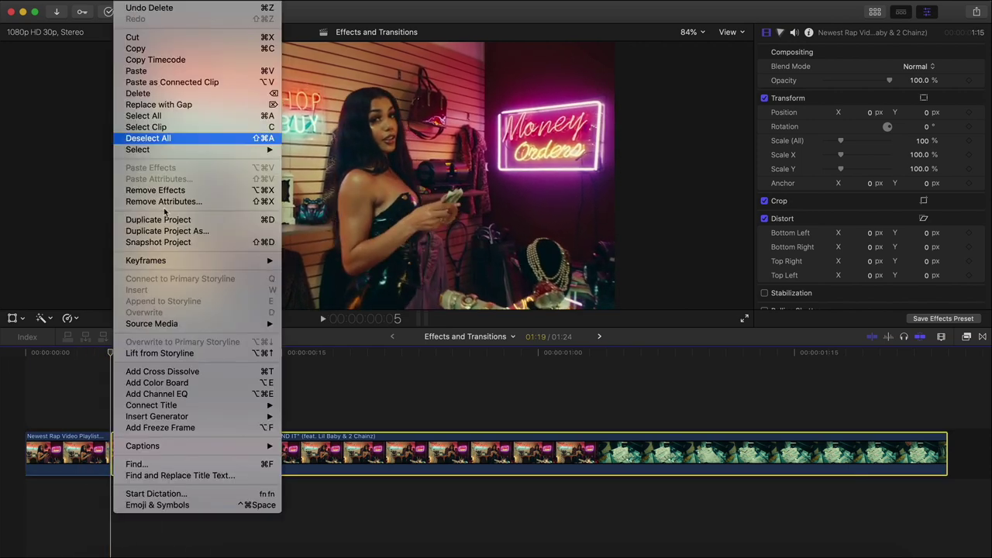
{"action": "left_click", "coordinate": [160, 428]}
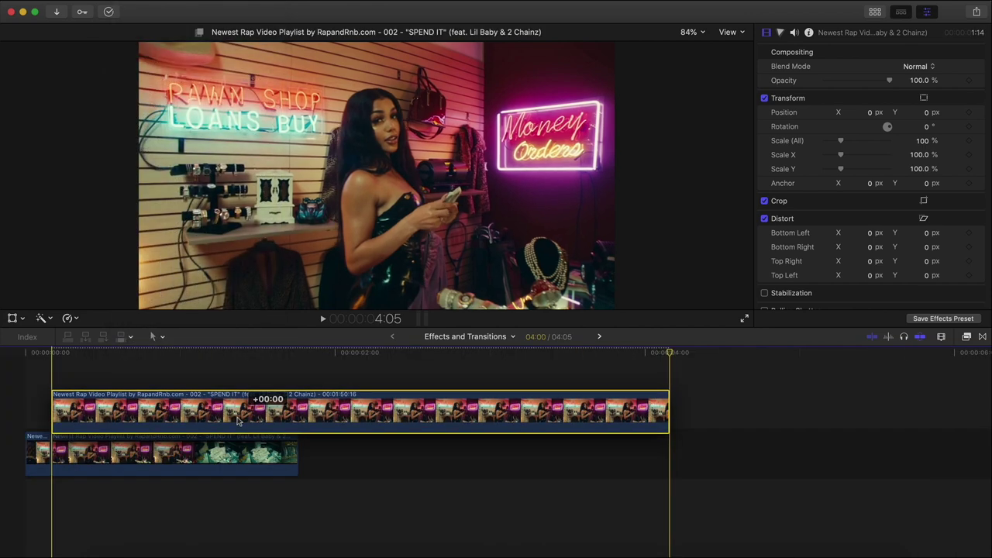
{"action": "left_click_drag", "start_coordinate": [668, 396], "coordinate": [179, 397]}
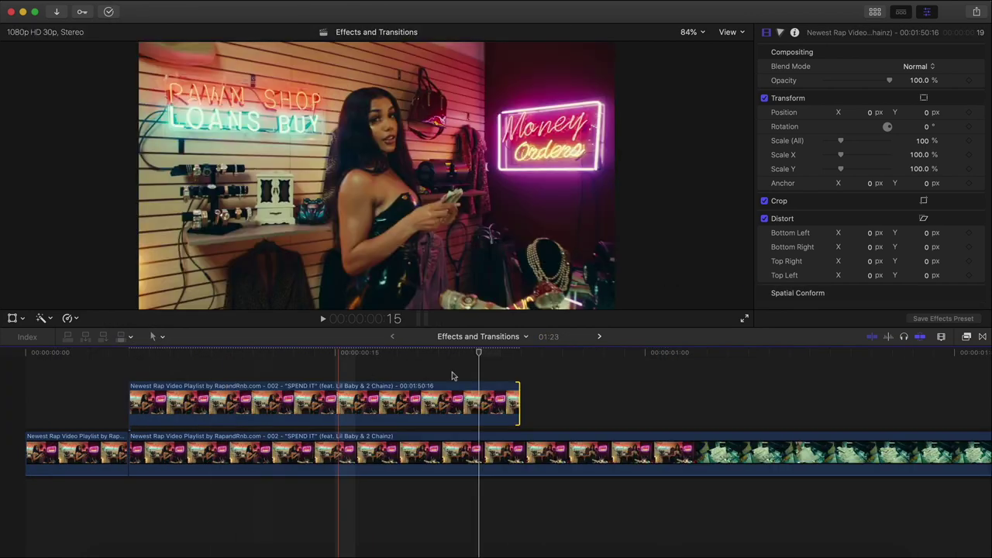
- Apply the Draw Mask effect to the connected freeze frame
{"action": "left_click", "coordinate": [254, 402]}
{"action": "left_click", "coordinate": [967, 337]}
{"action": "scroll", "coordinate": [728, 460], "scroll_direction": "down", "scroll_amount": 2}
{"action": "left_click", "coordinate": [717, 496]}
{"action": "left_click_drag", "start_coordinate": [874, 395], "coordinate": [487, 401]}
{"action": "left_click", "coordinate": [967, 337]}
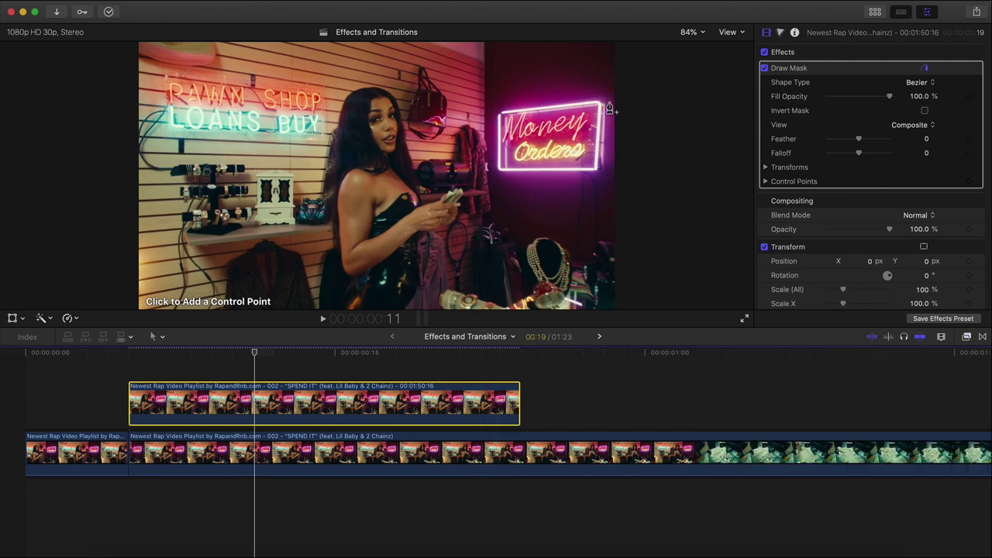
- Draw a mask around the Money Orders neon sign, with Linear shape type and Feather 12.0
{"action": "left_click", "coordinate": [603, 174]}
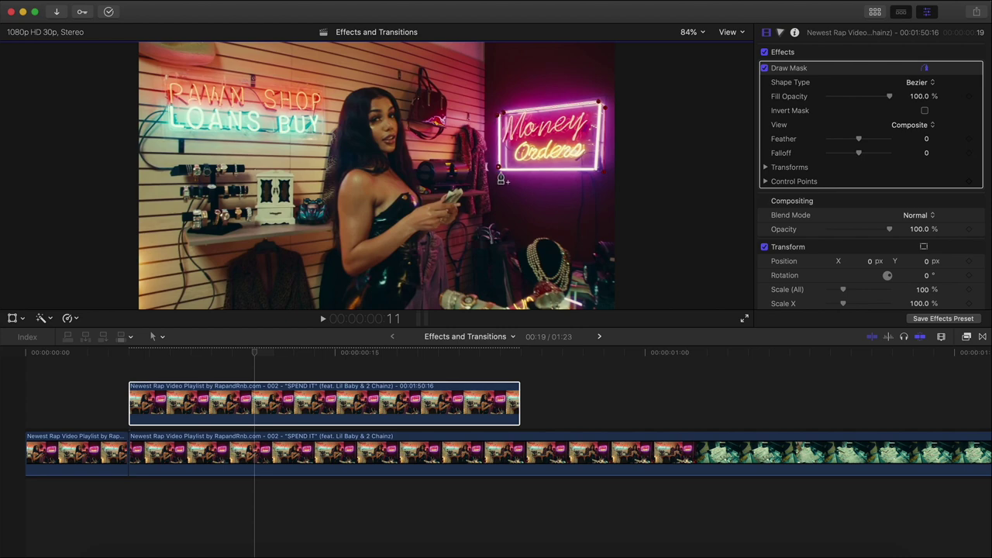
{"action": "left_click", "coordinate": [601, 171]}
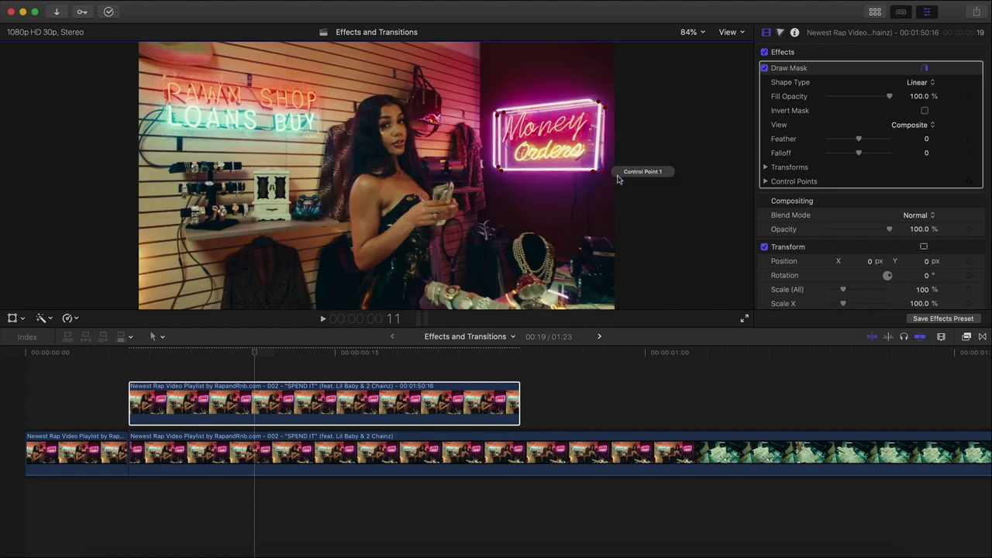
{"action": "left_click", "coordinate": [856, 211]}
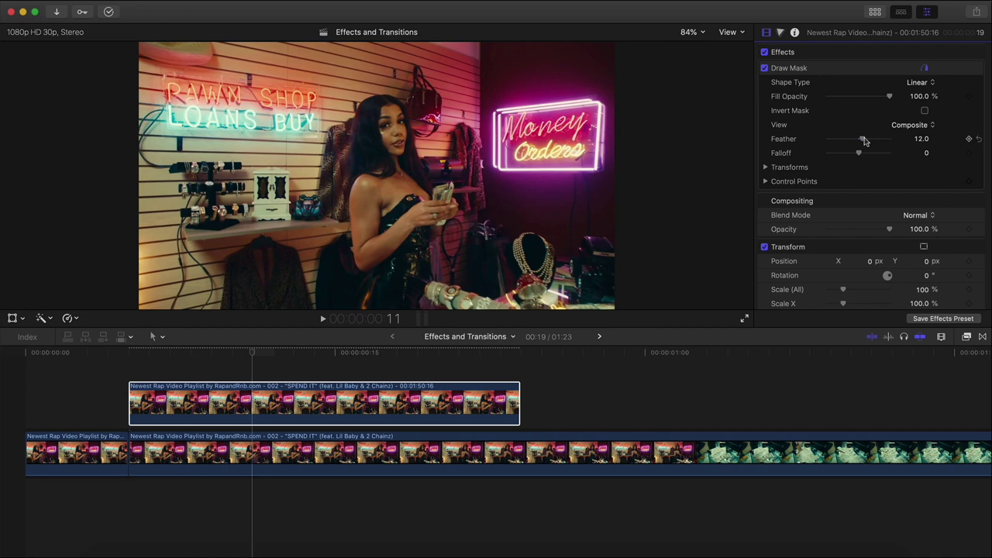
- Set the freeze frame's anchor to X 692.6, Y 139.6, realign the cut-out over the sign and keyframe its transform at the clip start
{"action": "left_click", "coordinate": [130, 353]}
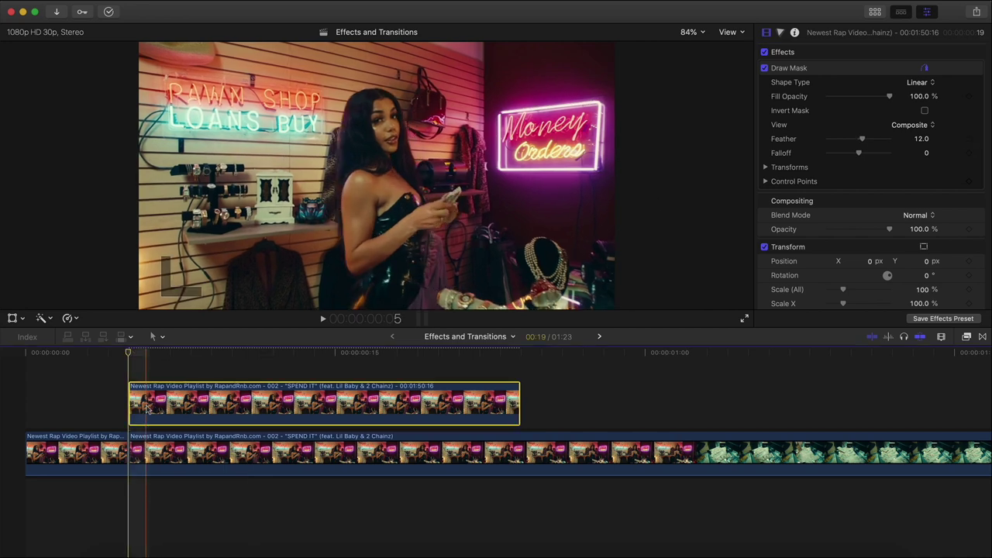
{"action": "left_click", "coordinate": [13, 318]}
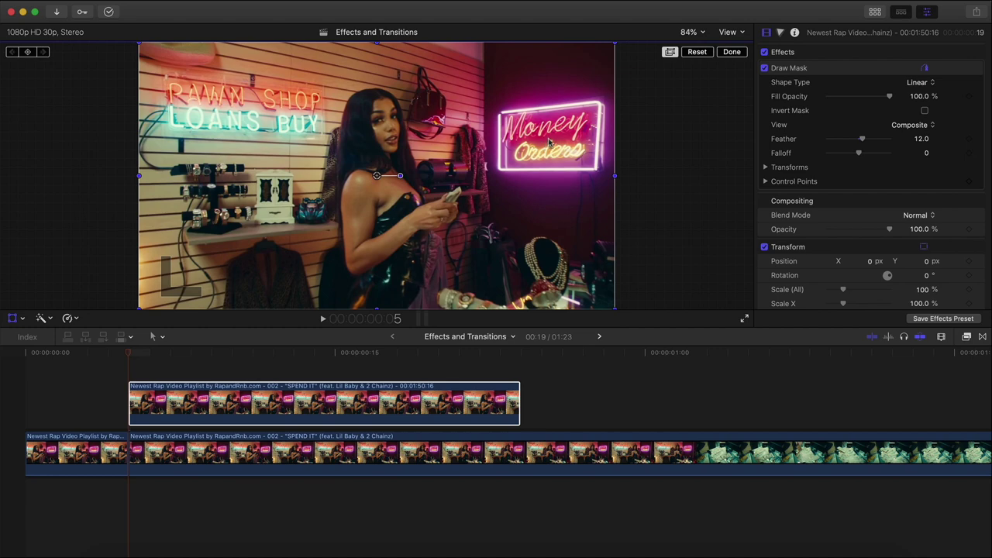
{"action": "scroll", "coordinate": [819, 232], "scroll_direction": "down", "scroll_amount": 5}
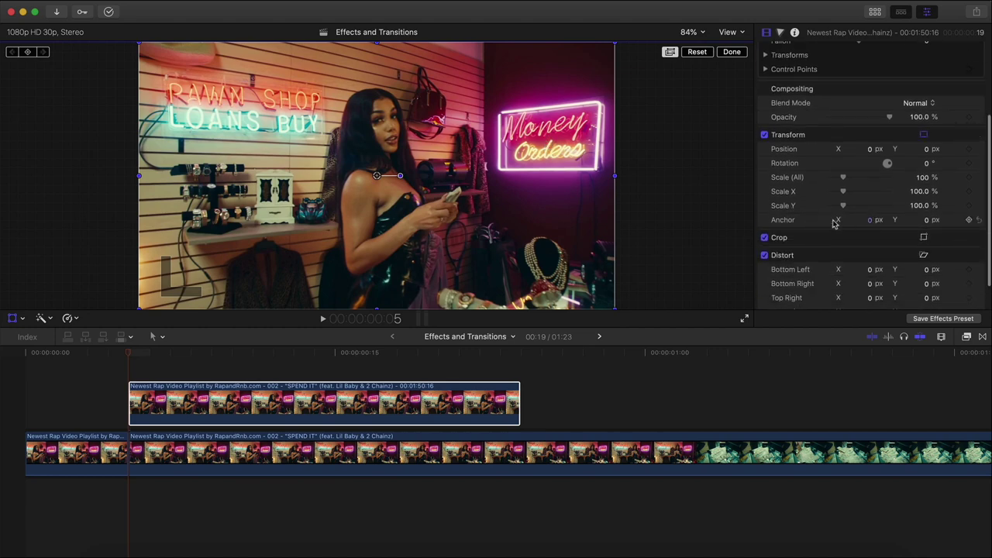
{"action": "left_click_drag", "start_coordinate": [869, 221], "coordinate": [926, 217]}
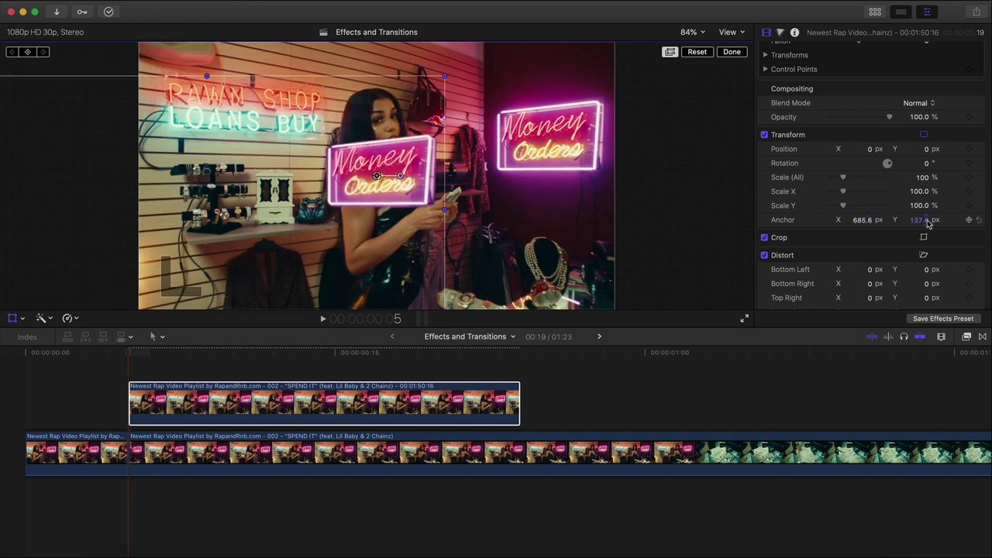
{"action": "left_click_drag", "start_coordinate": [272, 165], "coordinate": [436, 132]}
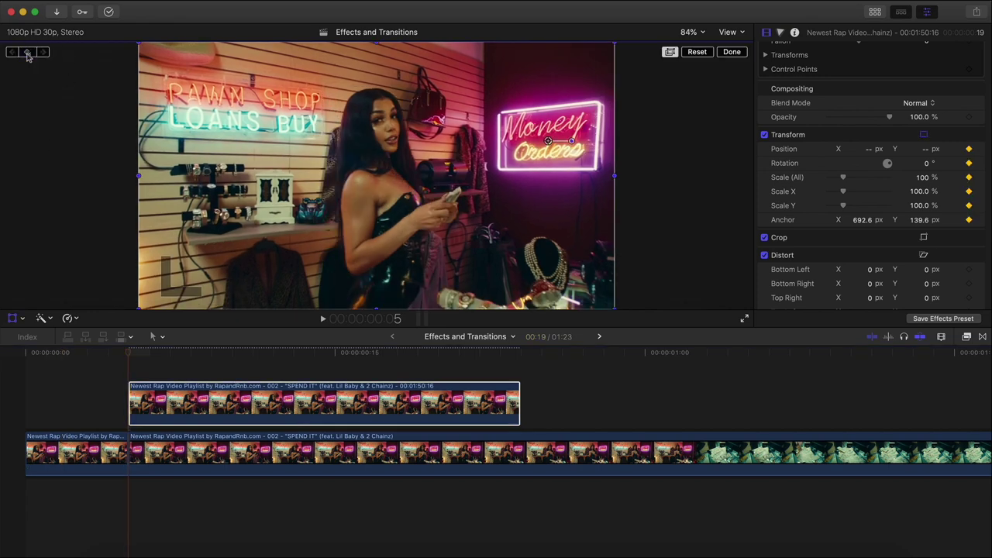
- Keyframe the sign cut-out's rotation at -360° near the end of the freeze frame and play back the spin
{"action": "left_click", "coordinate": [519, 353]}
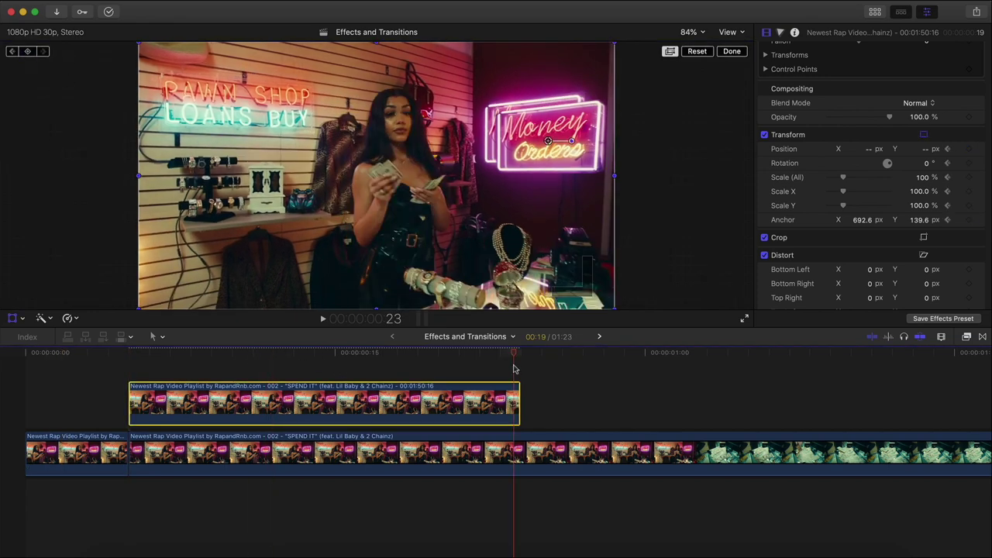
{"action": "key", "text": "Left"}
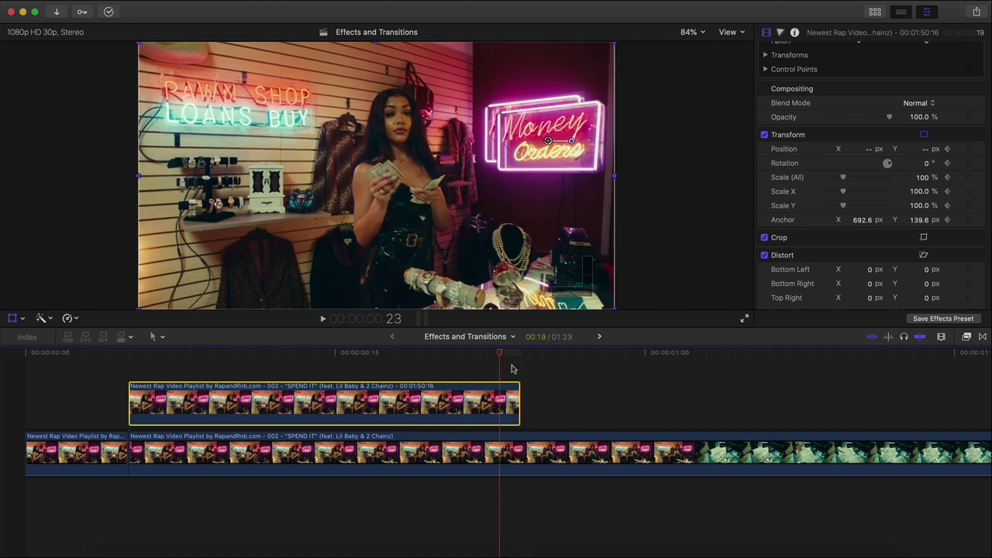
{"action": "left_click", "coordinate": [926, 163]}
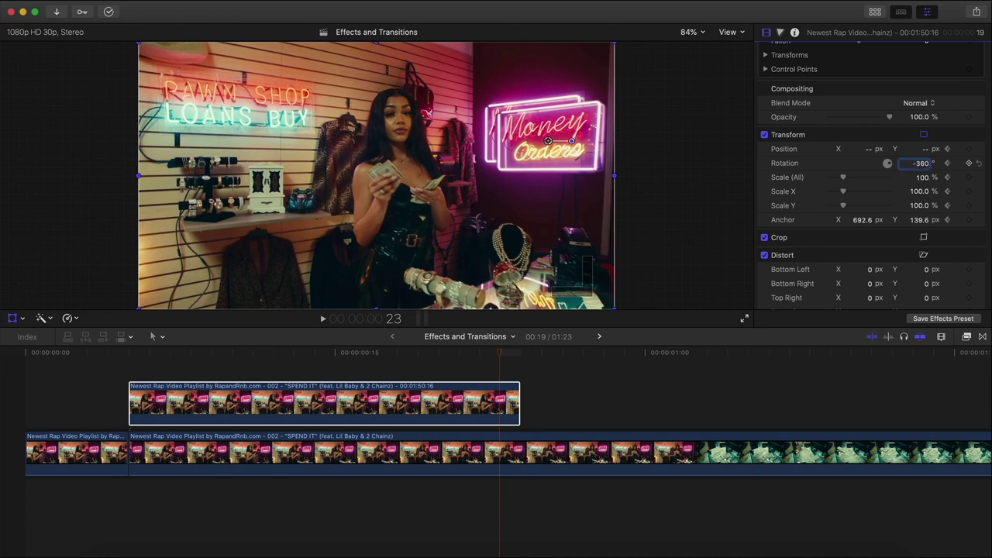
{"action": "left_click_drag", "start_coordinate": [423, 358], "coordinate": [129, 363]}
{"action": "key", "text": "space"}
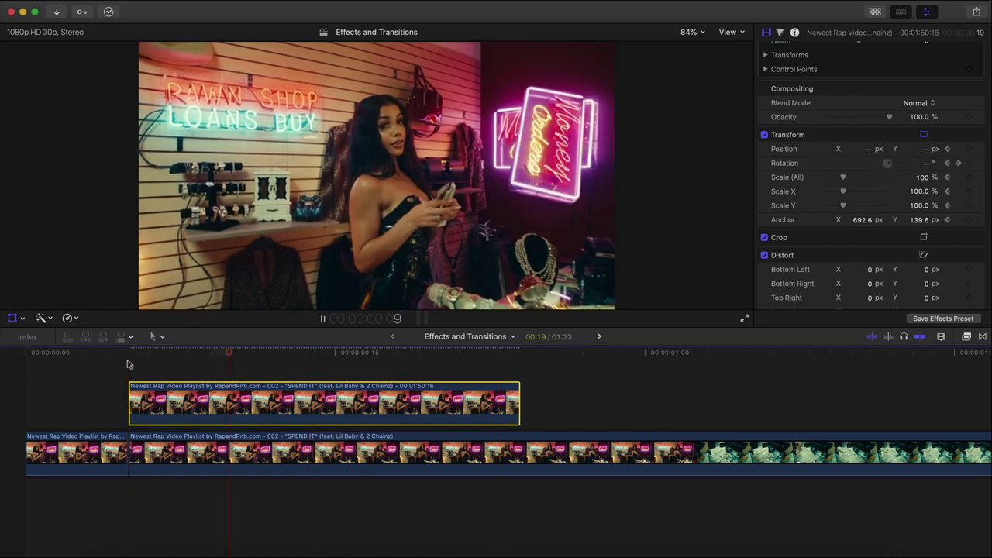
{"action": "left_click", "coordinate": [366, 454]}
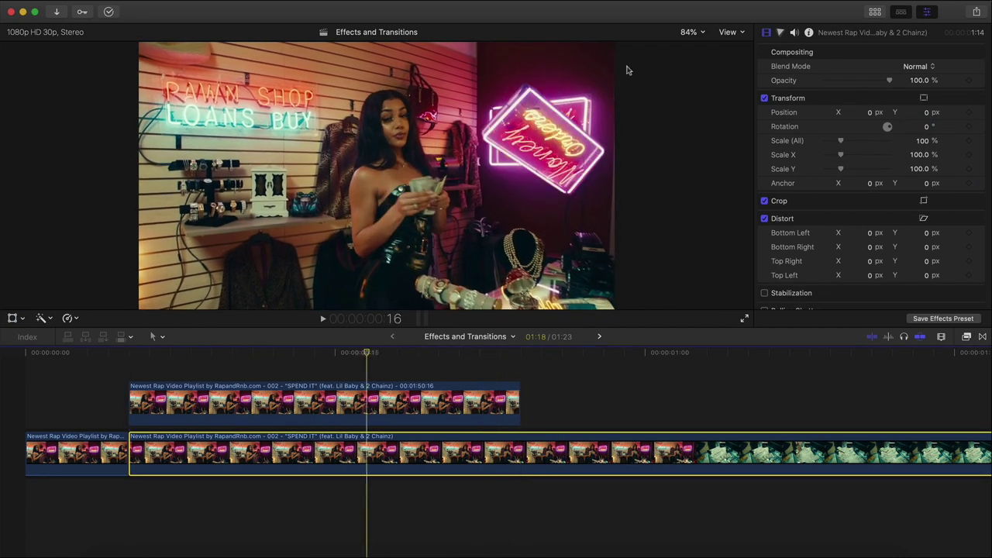
- At the end keyframe, move the sign cut-out to X 621.5, Y 176.9 over the moving sign, and play back the result
{"action": "left_click_drag", "start_coordinate": [491, 353], "coordinate": [510, 352]}
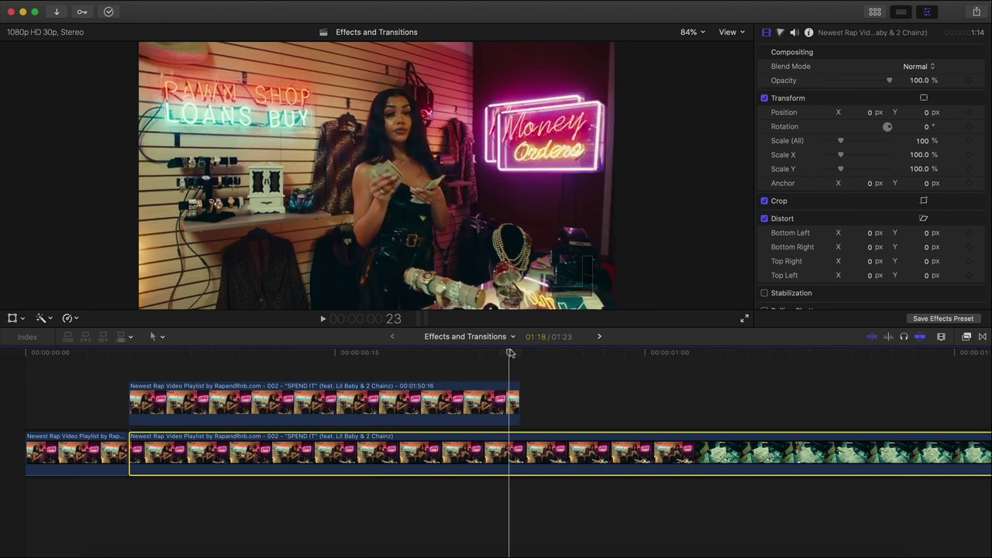
{"action": "left_click", "coordinate": [511, 396]}
{"action": "key", "text": "Left"}
{"action": "left_click", "coordinate": [12, 318]}
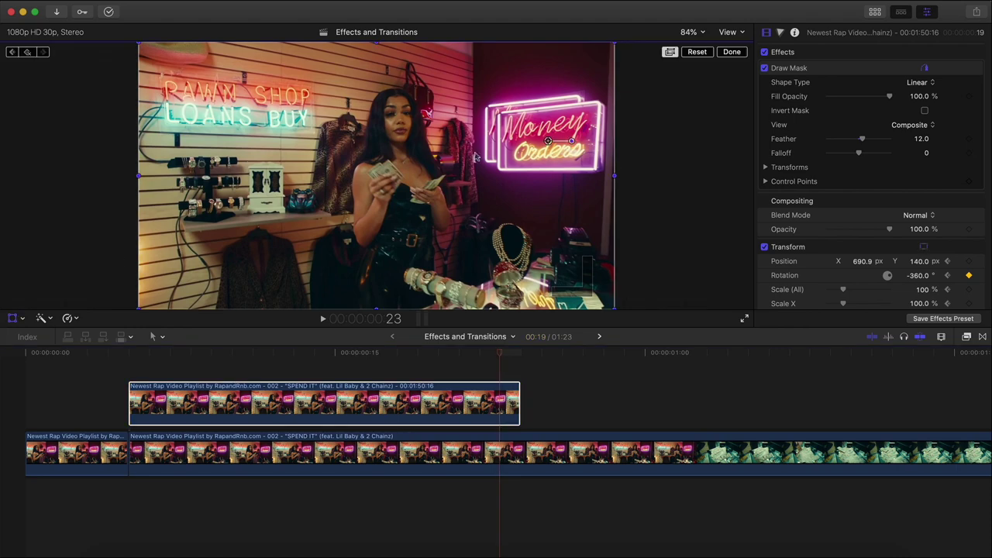
{"action": "left_click_drag", "start_coordinate": [548, 170], "coordinate": [529, 161]}
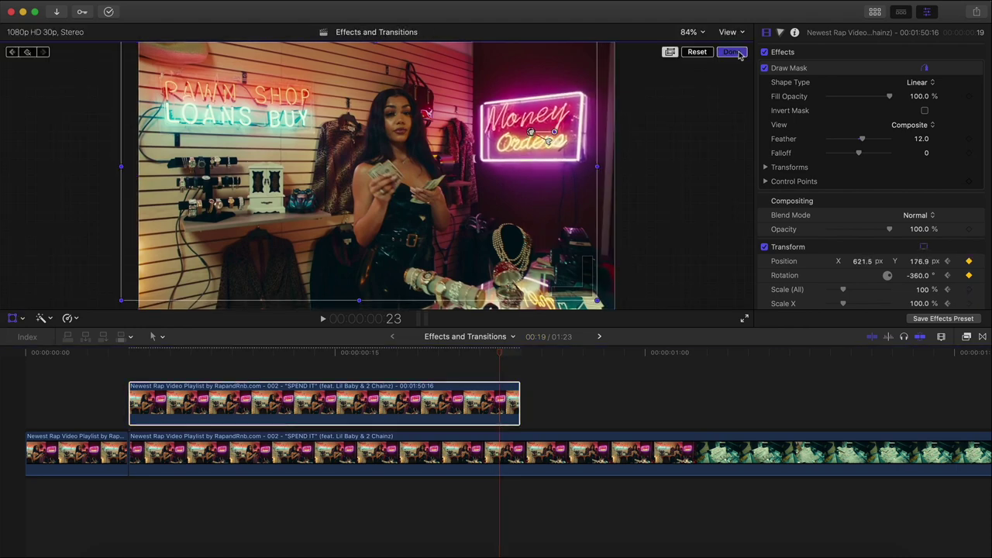
{"action": "key", "text": "space"}
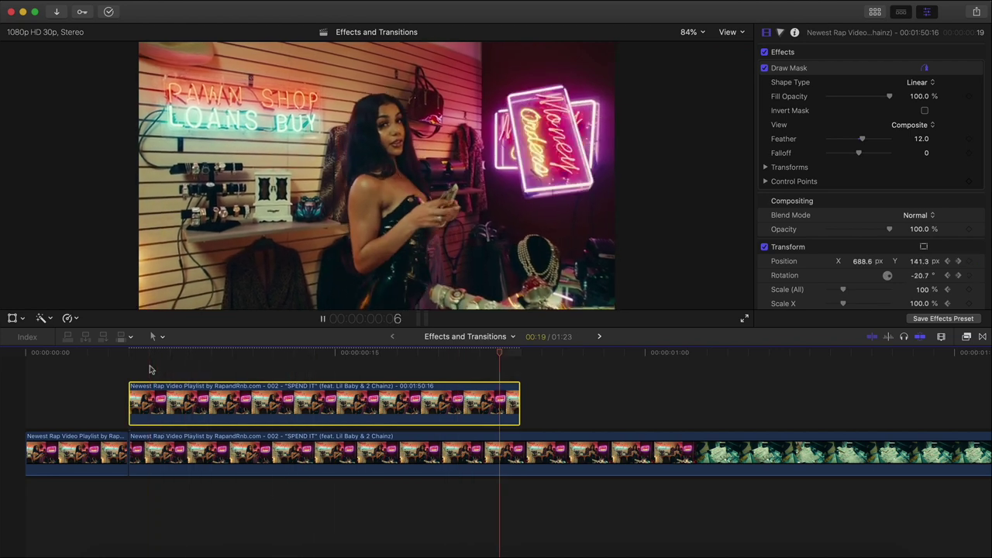
{"action": "key", "text": "space"}
- Shrink the sign cut-out slightly at the end keyframe to fit the sign underneath, and review the spin through the clip
{"action": "key", "text": "alt+semicolon"}
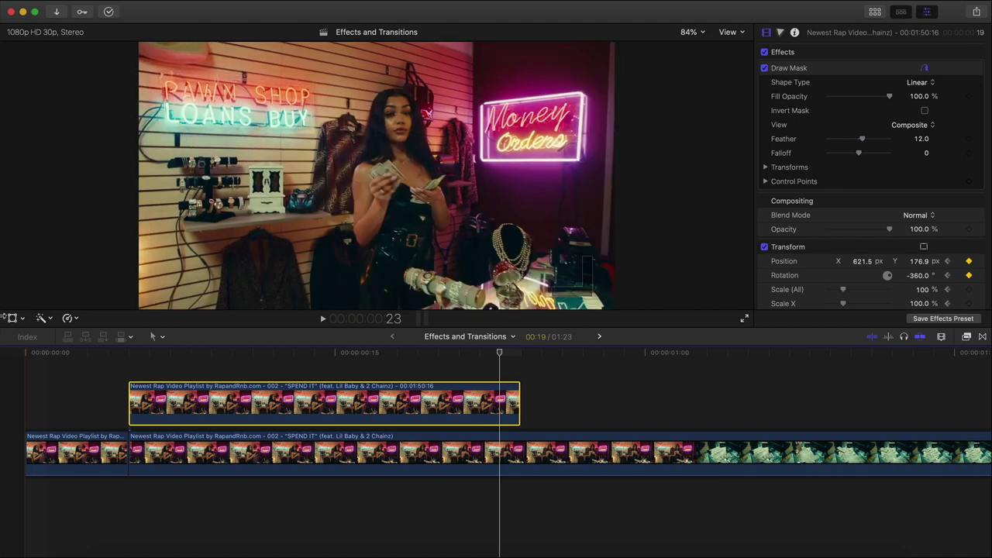
{"action": "left_click", "coordinate": [14, 318]}
{"action": "left_click_drag", "start_coordinate": [598, 167], "coordinate": [596, 166]}
{"action": "left_click_drag", "start_coordinate": [521, 197], "coordinate": [522, 197]}
{"action": "left_click", "coordinate": [732, 52]}
{"action": "key", "text": "space"}
{"action": "key", "text": "space"}
{"action": "left_click", "coordinate": [248, 355]}
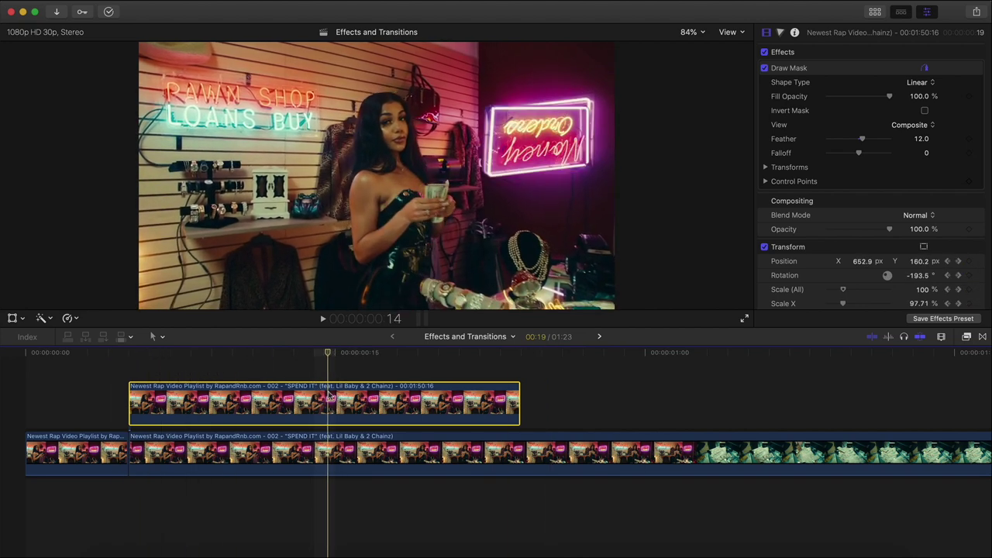
{"action": "left_click_drag", "start_coordinate": [327, 356], "coordinate": [153, 357]}
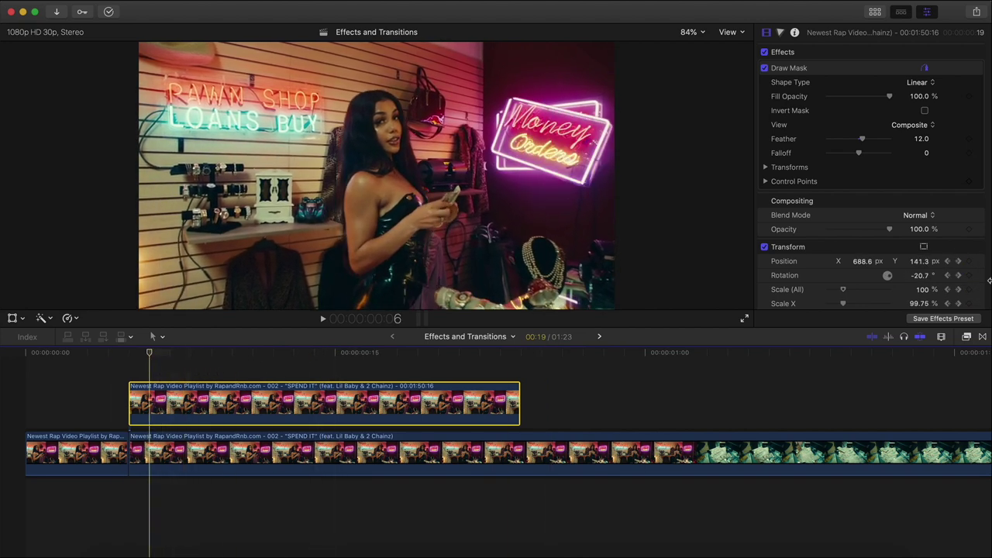
- Apply the Radial blur effect to the masked freeze frame
{"action": "left_click", "coordinate": [968, 335]}
{"action": "scroll", "coordinate": [714, 411], "scroll_direction": "up", "scroll_amount": 3}
{"action": "left_click", "coordinate": [744, 436]}
{"action": "left_click_drag", "start_coordinate": [844, 494], "coordinate": [421, 406]}
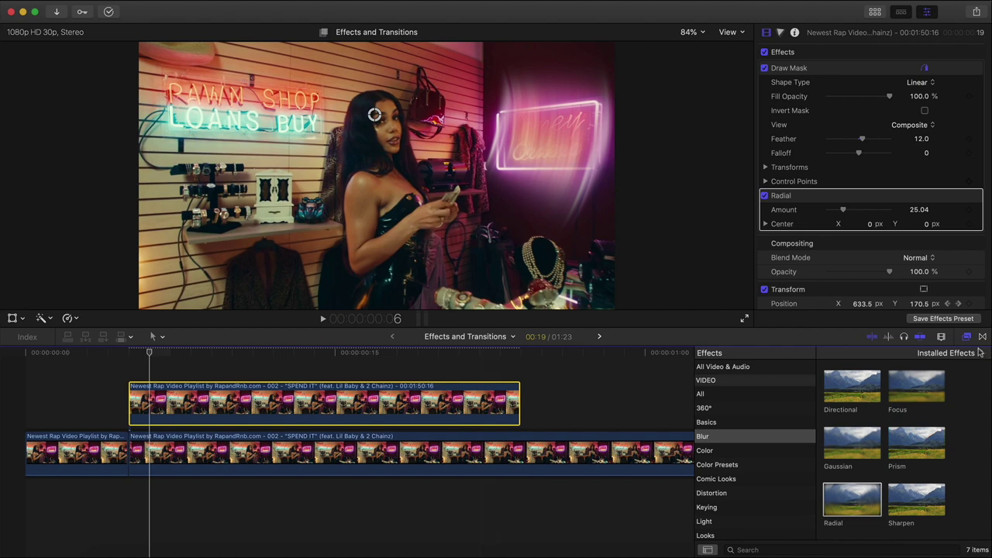
{"action": "left_click", "coordinate": [967, 338]}
- Centre the Radial blur on the neon sign at X 0.65, Y 0.13 and set its Amount to 20.17
{"action": "left_click_drag", "start_coordinate": [239, 354], "coordinate": [313, 355]}
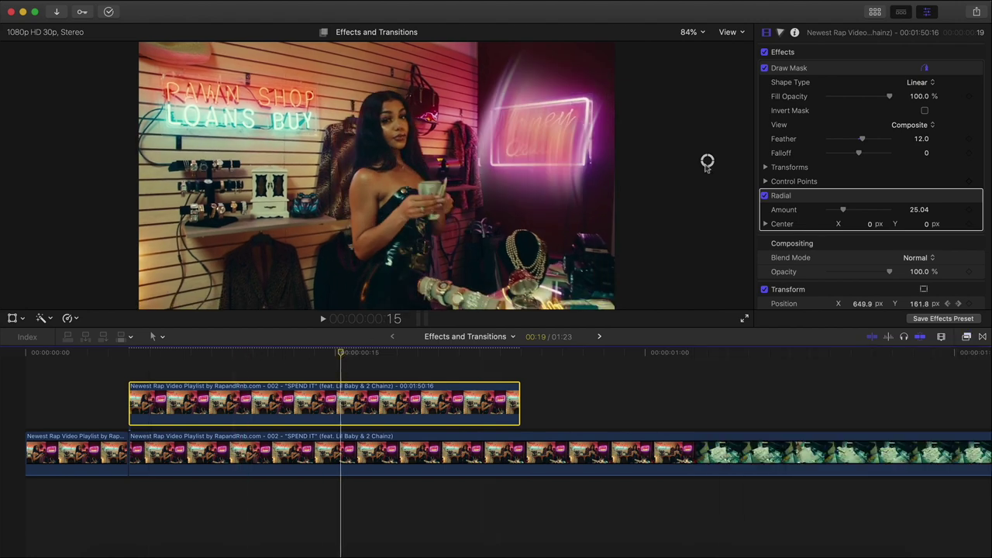
{"action": "left_click", "coordinate": [572, 130]}
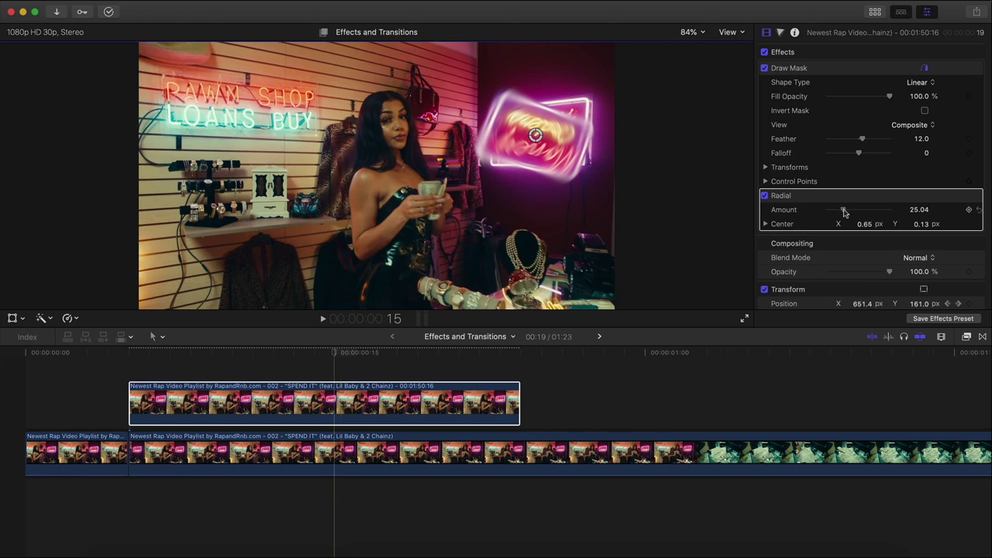
{"action": "left_click_drag", "start_coordinate": [865, 212], "coordinate": [826, 215]}
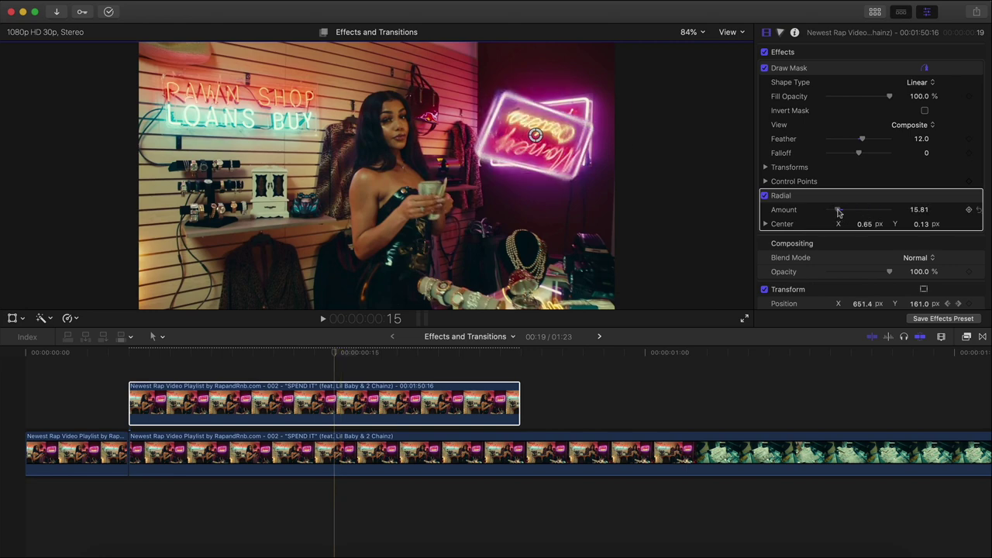
{"action": "left_click", "coordinate": [252, 407]}
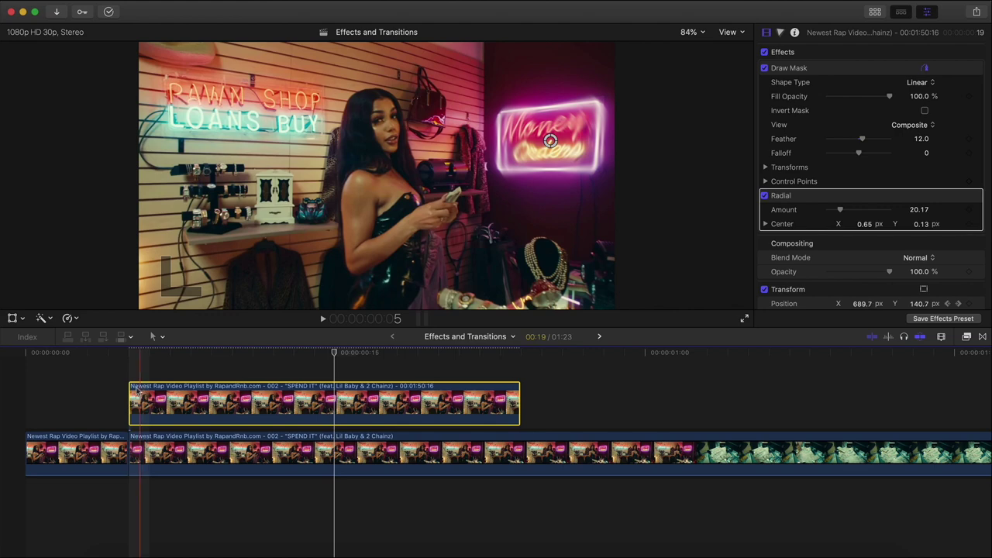
- Play and scrub through the spinning Money Orders sign to review its rotation with the radial blur
{"action": "key", "text": "space"}
{"action": "left_click_drag", "start_coordinate": [130, 355], "coordinate": [311, 354]}
{"action": "scroll", "coordinate": [924, 203], "scroll_direction": "down", "scroll_amount": 5}
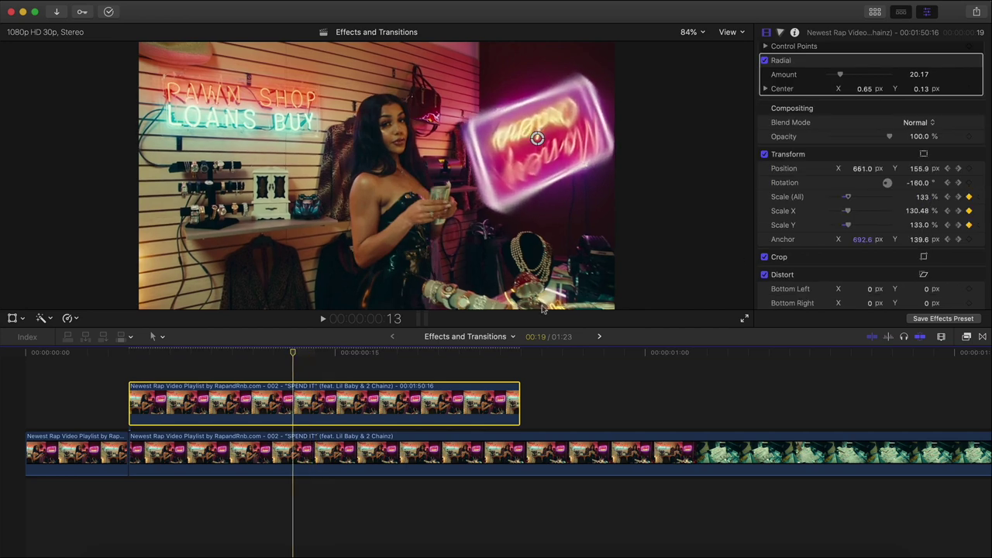
{"action": "left_click_drag", "start_coordinate": [358, 353], "coordinate": [145, 386]}
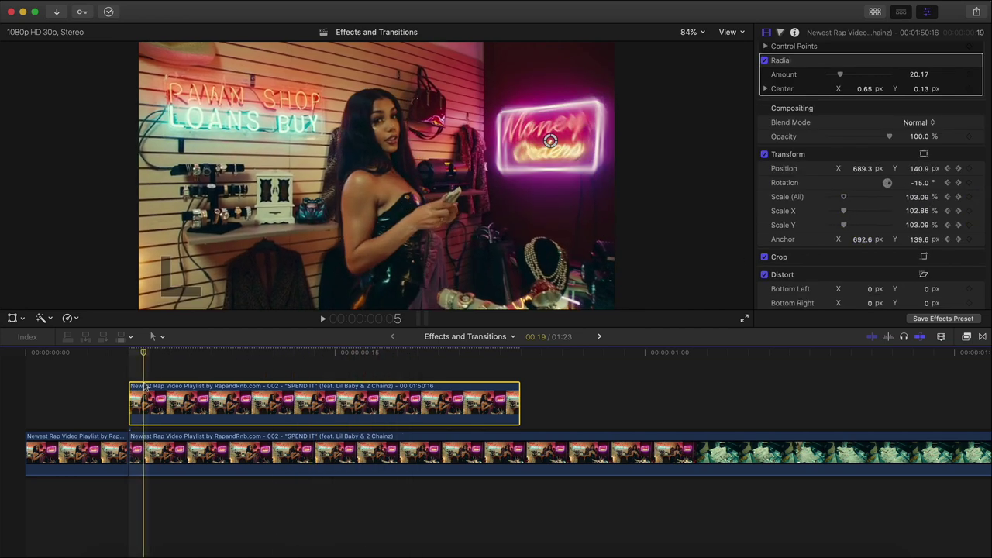
{"action": "key", "text": "space"}
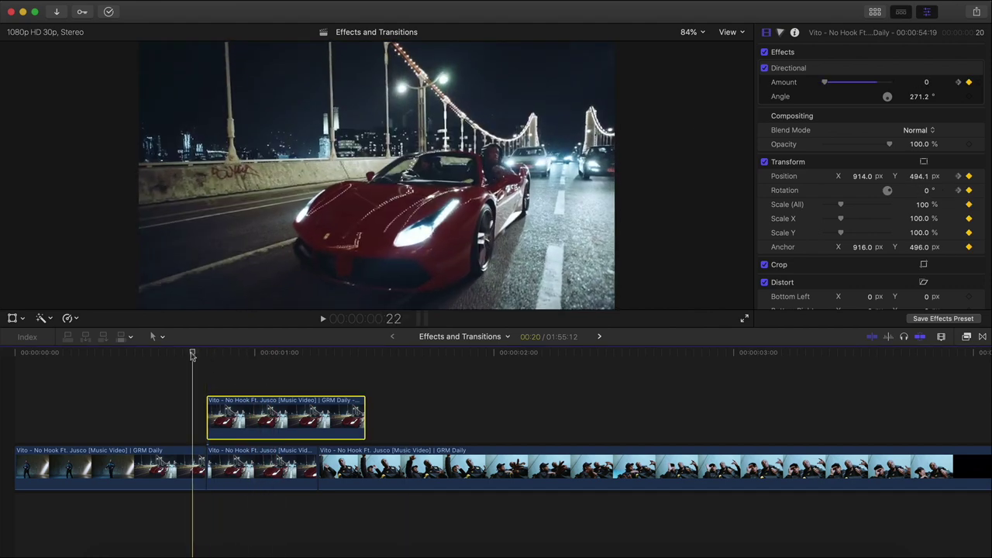
- Play back the finished red car example to review the frozen frame tilting and dropping away
{"action": "left_click", "coordinate": [246, 354]}
{"action": "left_click_drag", "start_coordinate": [248, 355], "coordinate": [90, 383]}
{"action": "key", "text": "space"}
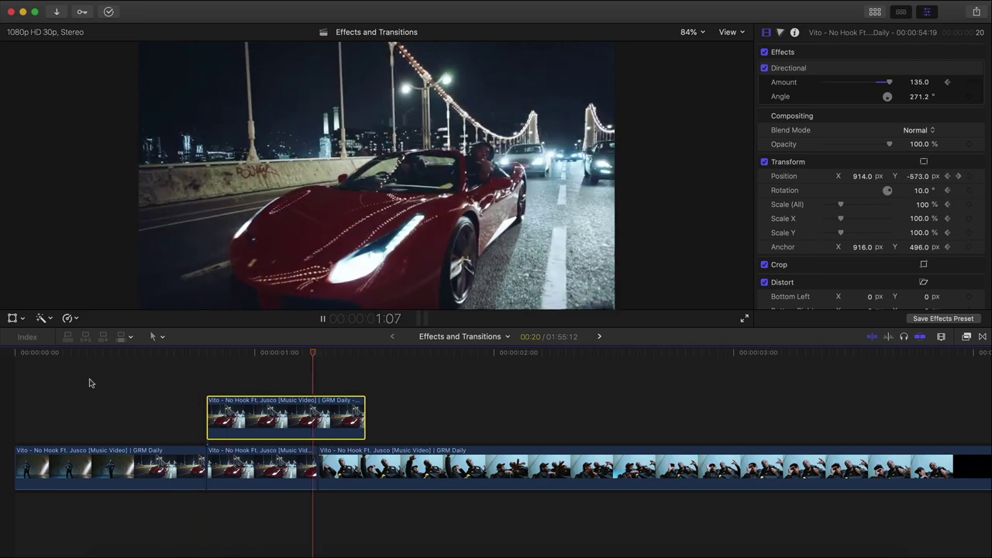
{"action": "key", "text": "space"}
{"action": "key", "text": "space"}
{"action": "key", "text": "space"}
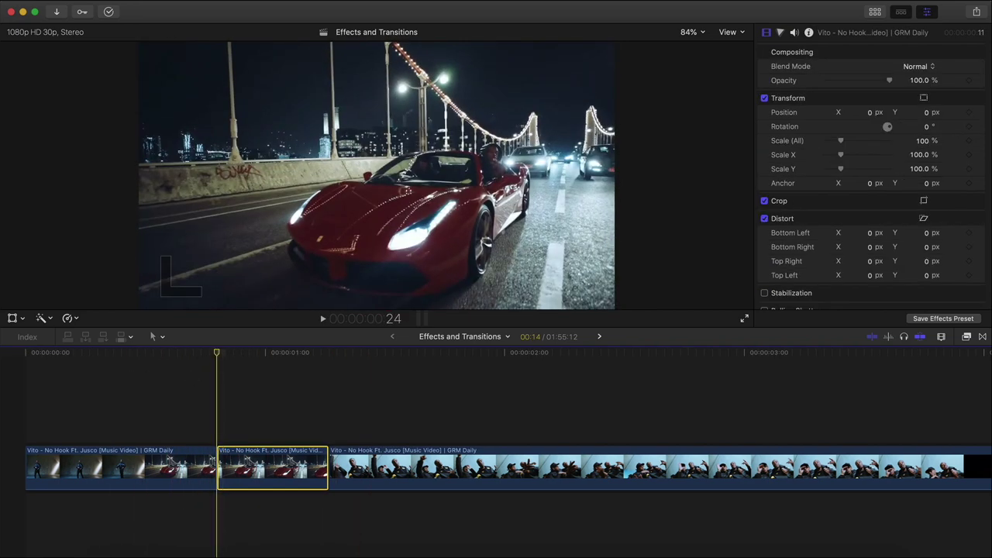
- Add a freeze frame at the start of the second car clip and connect it above the main storyline
{"action": "left_click", "coordinate": [163, 4]}
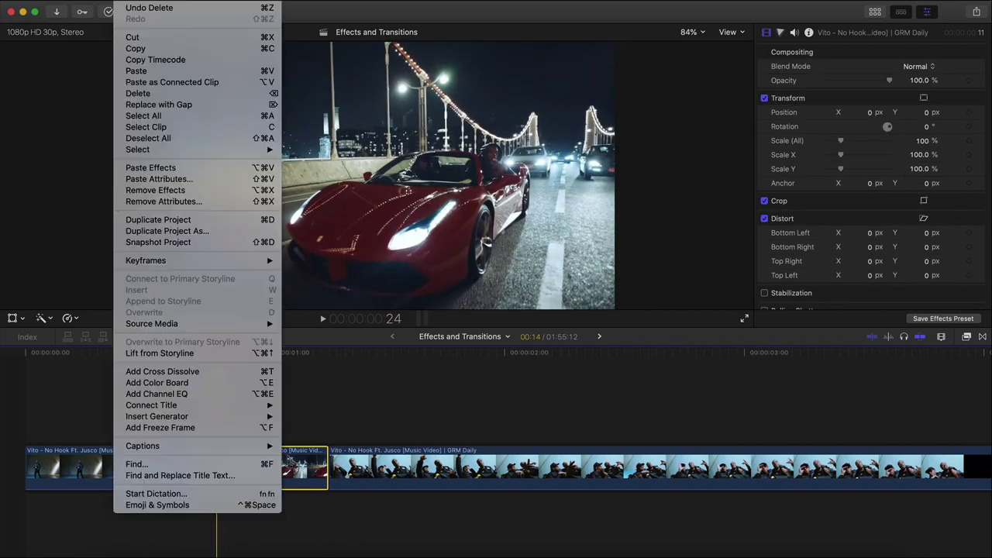
{"action": "left_click", "coordinate": [158, 429]}
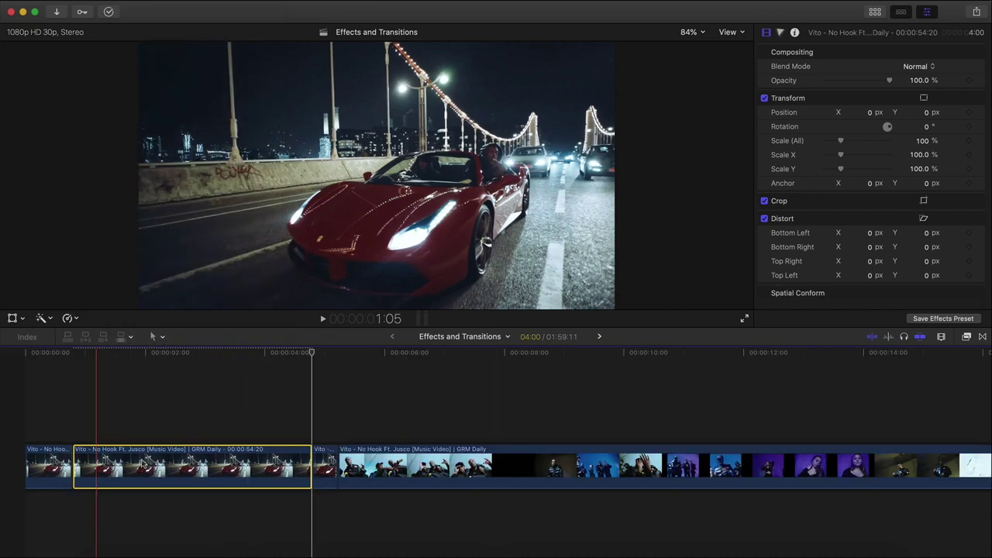
{"action": "left_click_drag", "start_coordinate": [143, 463], "coordinate": [146, 418]}
{"action": "key", "text": "super+equal"}
{"action": "key", "text": "super+equal"}
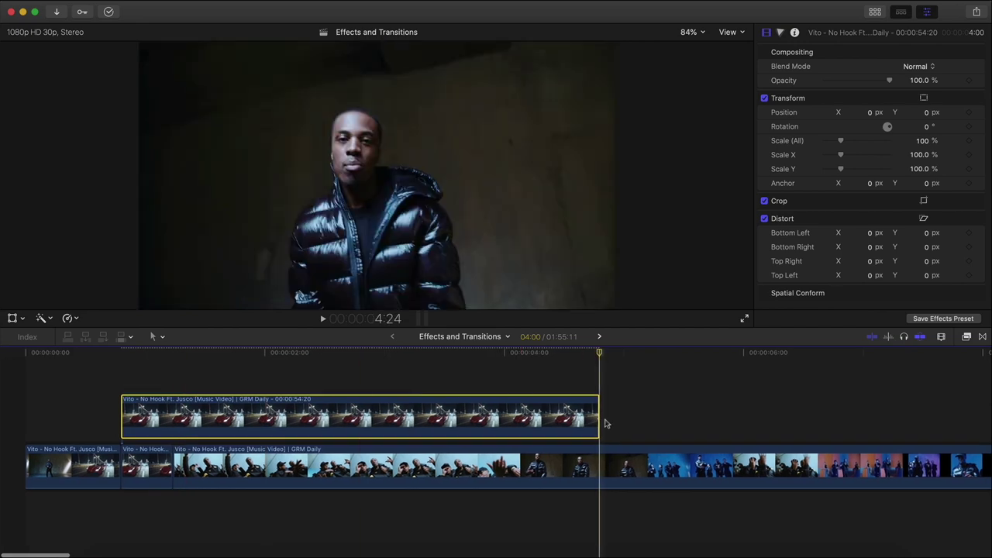
- Trim the connected freeze frame to end level with the car clip beneath it
{"action": "left_click_drag", "start_coordinate": [597, 417], "coordinate": [173, 417]}
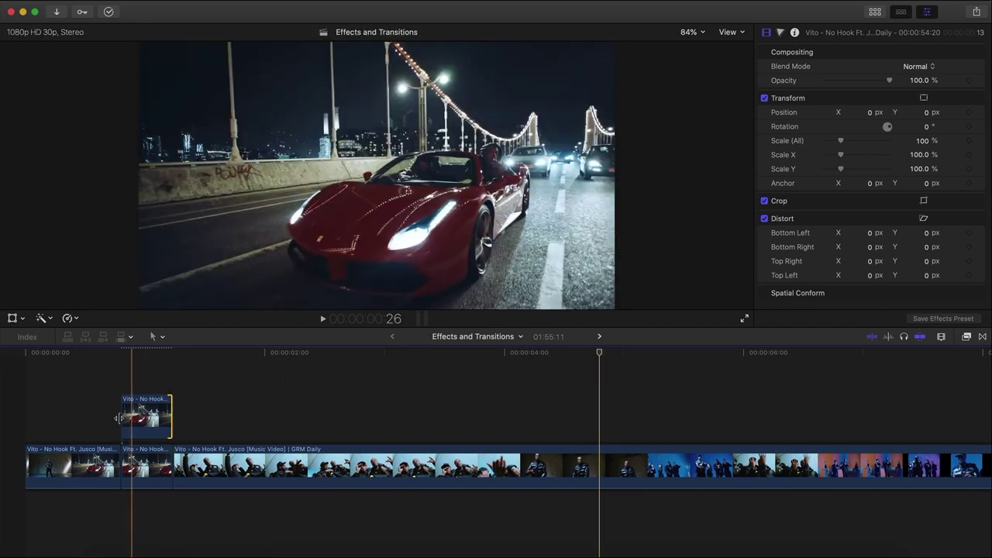
{"action": "key", "text": "super+equal"}
{"action": "left_click", "coordinate": [146, 465]}
{"action": "key", "text": "super+equal"}
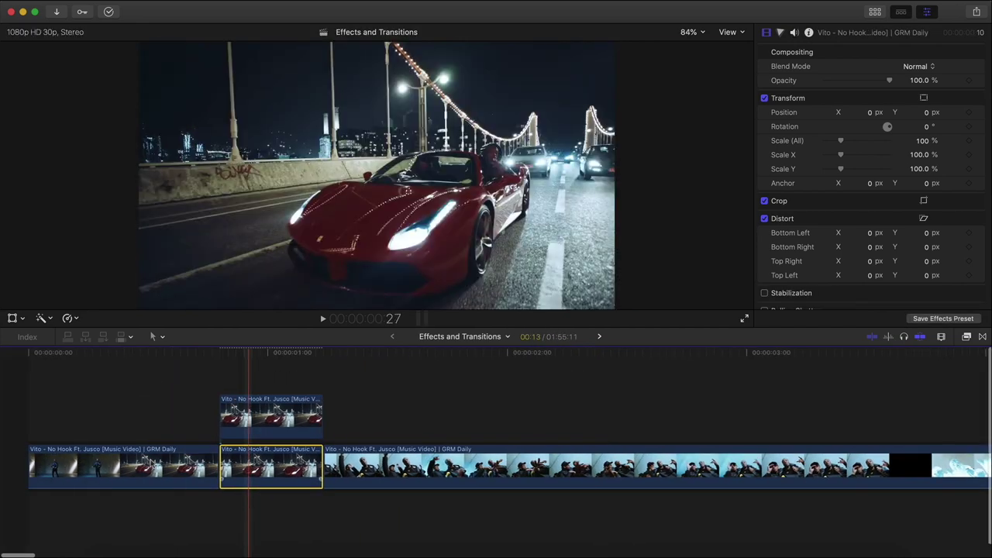
{"action": "key", "text": "super+minus"}
{"action": "key", "text": "super+equal"}
{"action": "key", "text": "super+equal"}
{"action": "scroll", "coordinate": [152, 464], "scroll_direction": "left", "scroll_amount": 5}
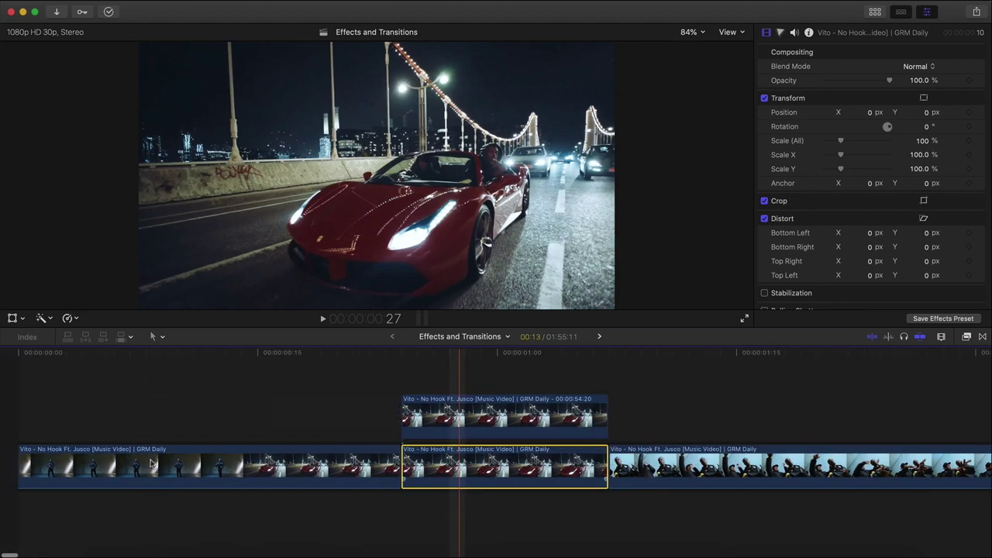
{"action": "scroll", "coordinate": [405, 392], "scroll_direction": "right", "scroll_amount": 4}
- Play the moving car clip underneath the hidden freeze frame
{"action": "left_click", "coordinate": [294, 403]}
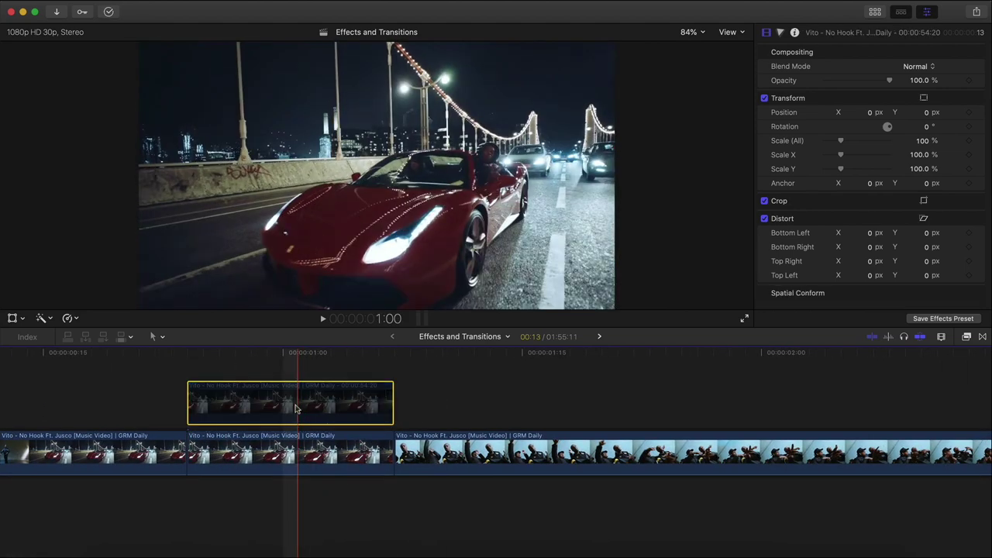
{"action": "key", "text": "space"}
{"action": "key", "text": "space"}
- Set the freeze frame's Transform anchor to X 917.2, Y 485.0 and reposition the image to fill the frame again
{"action": "left_click", "coordinate": [248, 355]}
{"action": "left_click", "coordinate": [20, 319]}
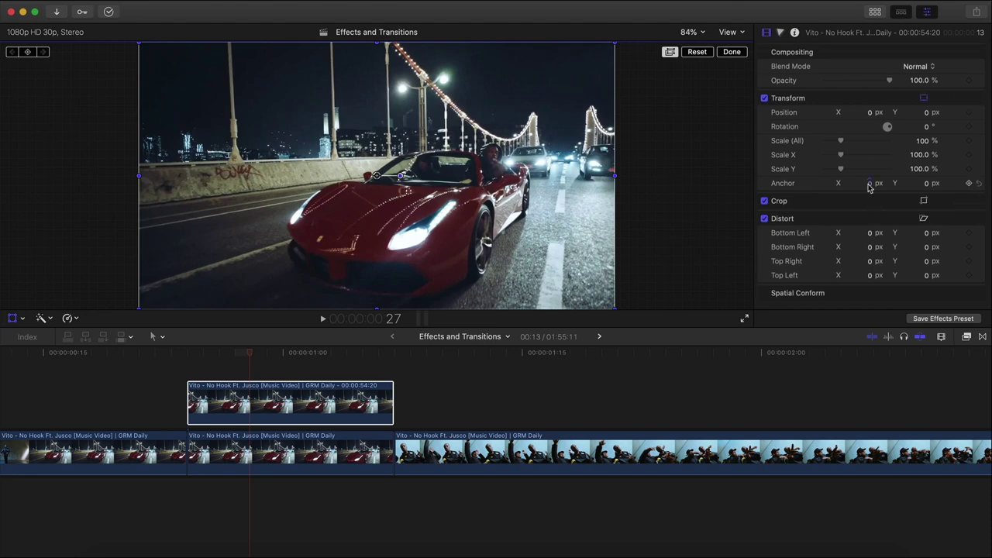
{"action": "left_click_drag", "start_coordinate": [870, 186], "coordinate": [969, 183]}
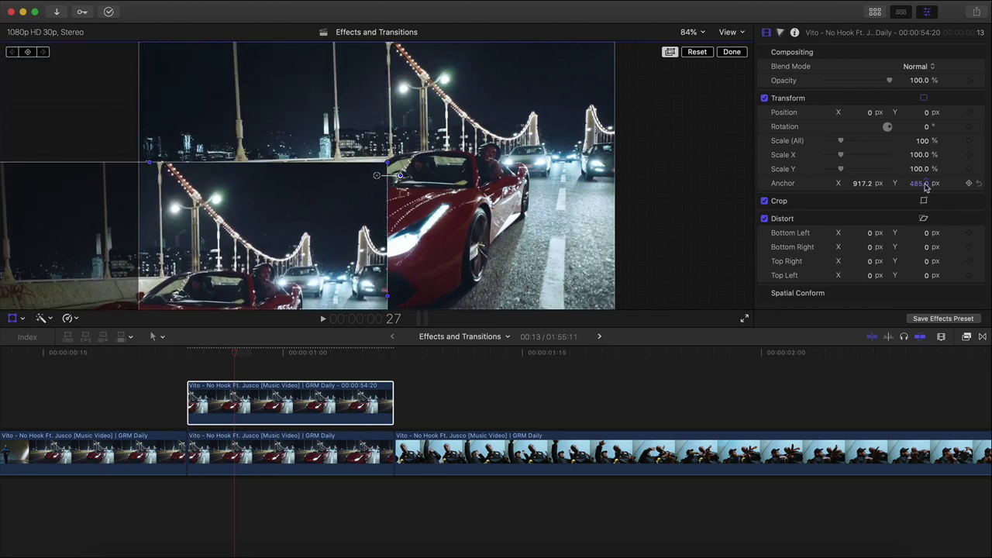
{"action": "left_click_drag", "start_coordinate": [200, 248], "coordinate": [432, 131]}
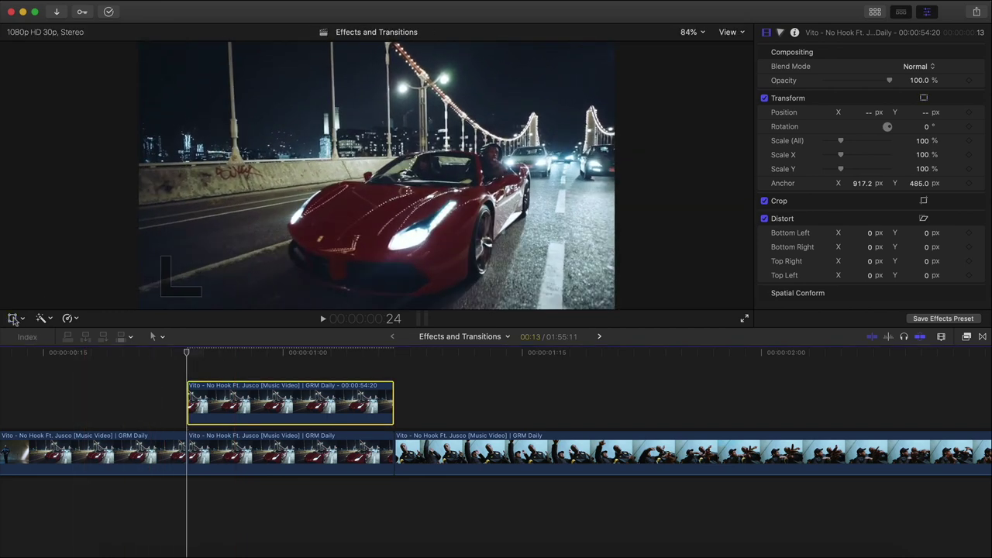
- Keyframe the freeze frame's Transform at its first frame and set its Rotation to 10° at 1:00
{"action": "left_click", "coordinate": [12, 318]}
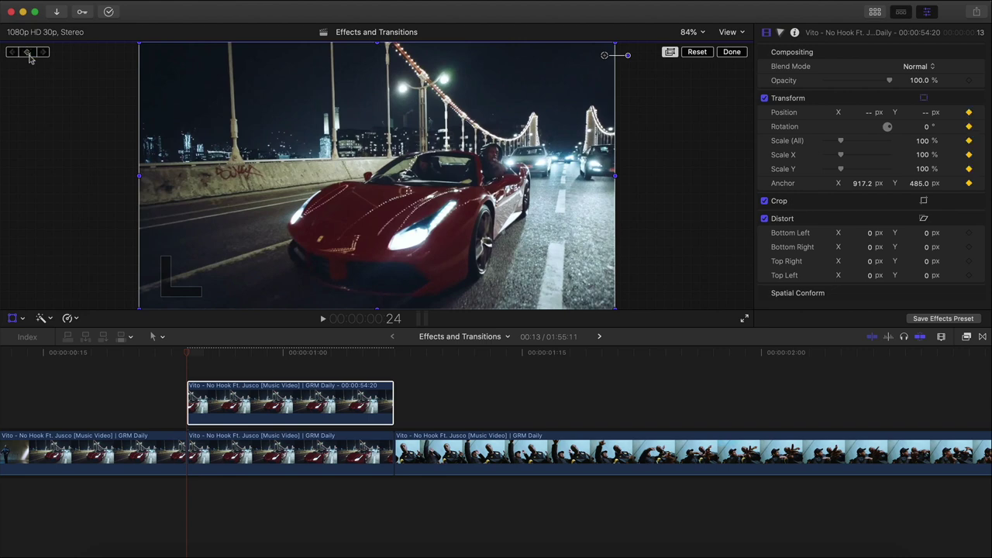
{"action": "left_click_drag", "start_coordinate": [277, 354], "coordinate": [285, 355]}
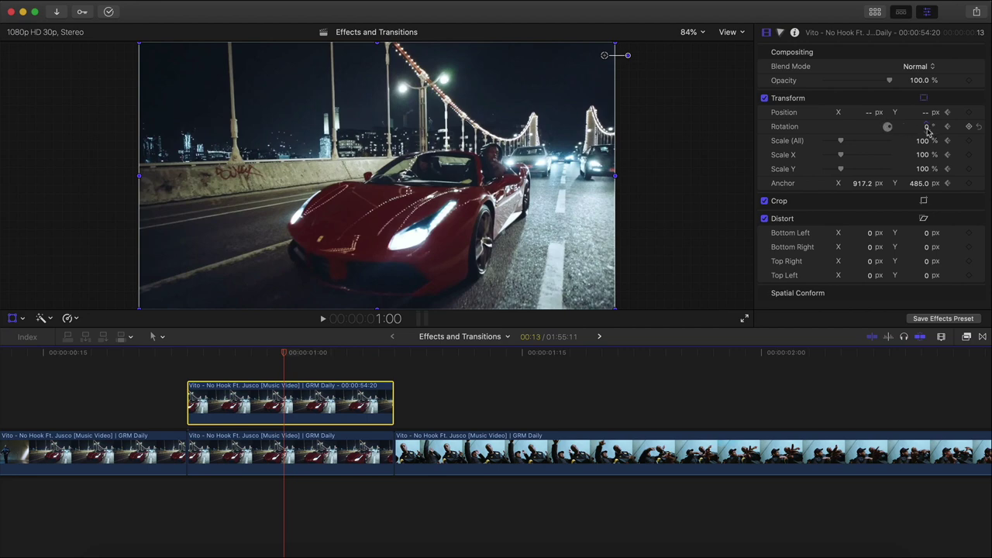
{"action": "left_click_drag", "start_coordinate": [928, 126], "coordinate": [940, 126]}
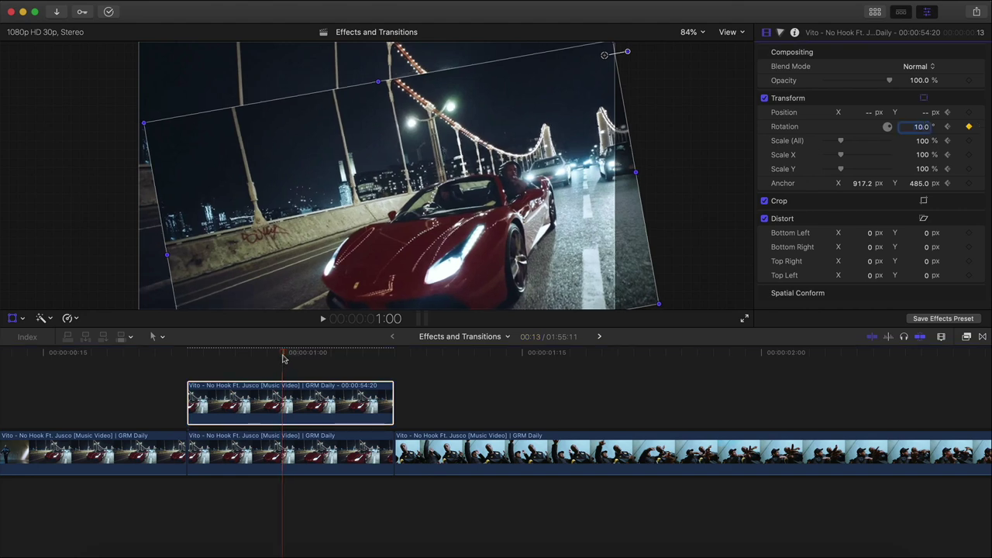
- At 1:06, lower the freeze frame's Y position until it drops out of the picture, and play back the move
{"action": "left_click_drag", "start_coordinate": [284, 358], "coordinate": [394, 357]}
{"action": "key", "text": "Left"}
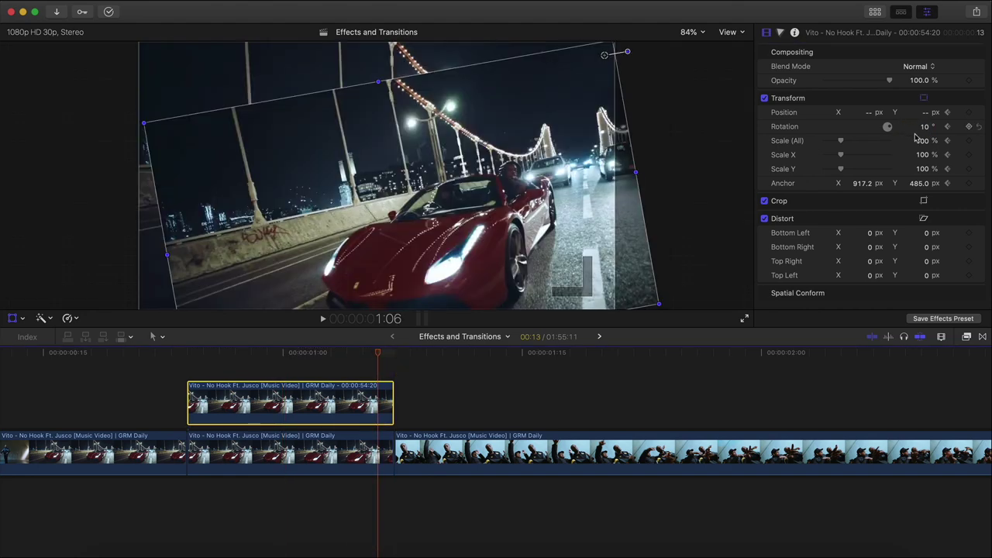
{"action": "left_click_drag", "start_coordinate": [927, 116], "coordinate": [927, 139]}
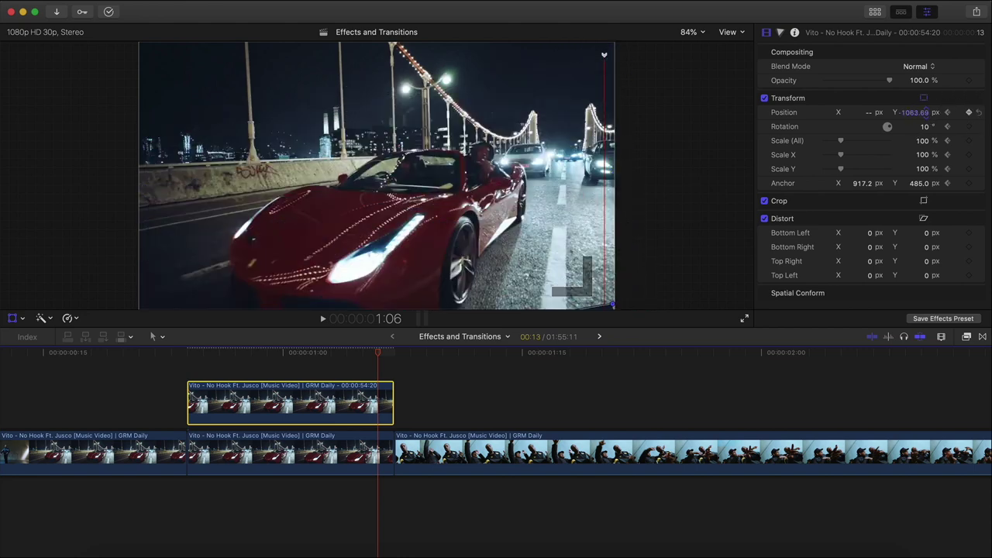
{"action": "left_click", "coordinate": [716, 89]}
{"action": "left_click", "coordinate": [741, 53]}
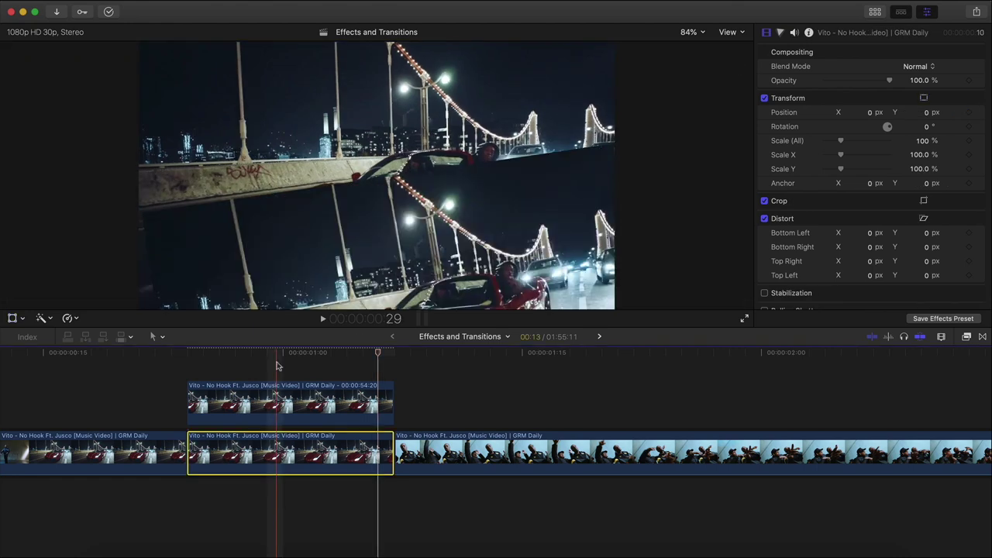
{"action": "key", "text": "space"}
{"action": "key", "text": "space"}
- Show the freeze frame's video animation, move the middle Transform keyframe two frames later, and play back the result
{"action": "left_click", "coordinate": [246, 353]}
{"action": "left_click", "coordinate": [275, 399]}
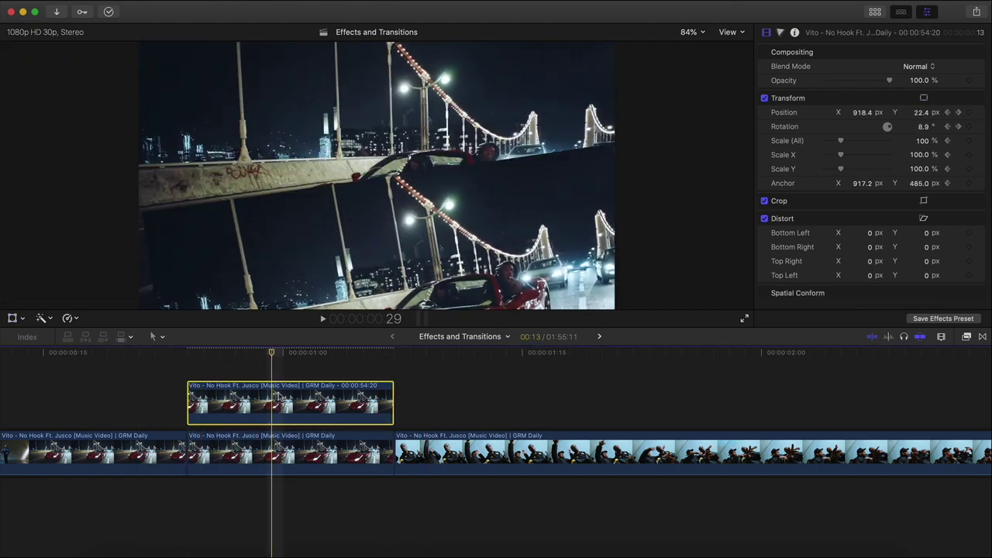
{"action": "right_click", "coordinate": [279, 397]}
{"action": "left_click", "coordinate": [323, 475]}
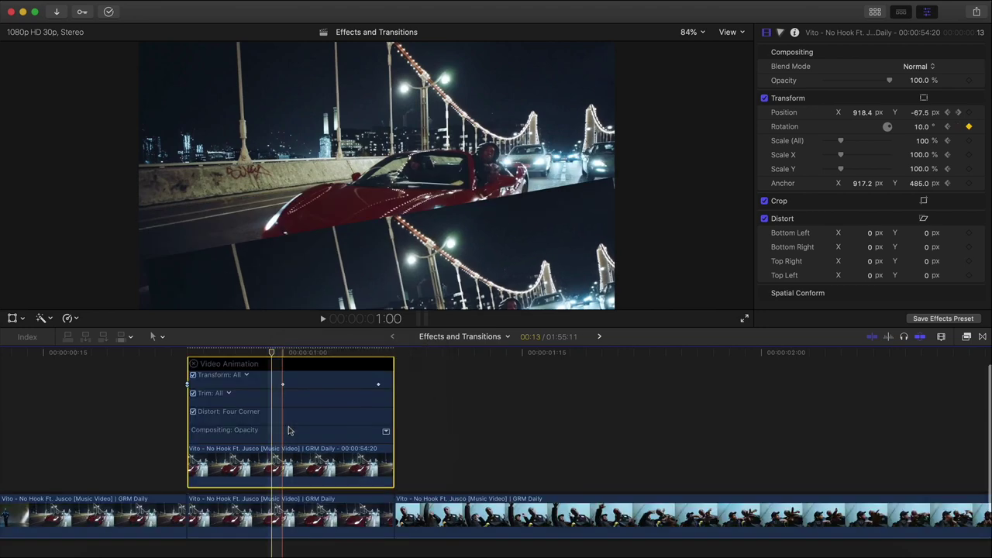
{"action": "left_click_drag", "start_coordinate": [283, 386], "coordinate": [316, 383]}
{"action": "key", "text": "space"}
{"action": "key", "text": "space"}
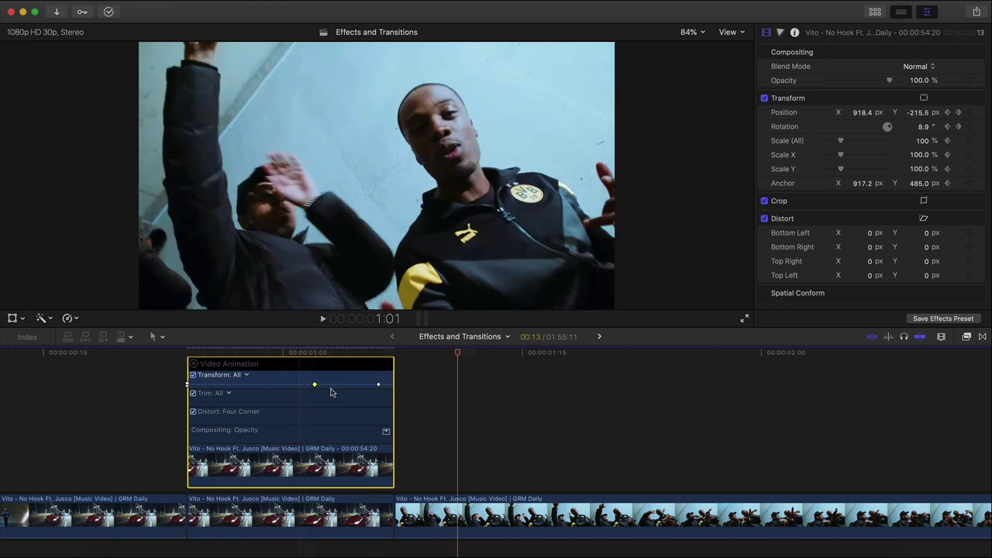
{"action": "key", "text": "space"}
{"action": "key", "text": "ctrl+v"}
- Apply the Directional blur effect to the freeze frame
{"action": "left_click_drag", "start_coordinate": [288, 355], "coordinate": [268, 356]}
{"action": "left_click", "coordinate": [967, 337]}
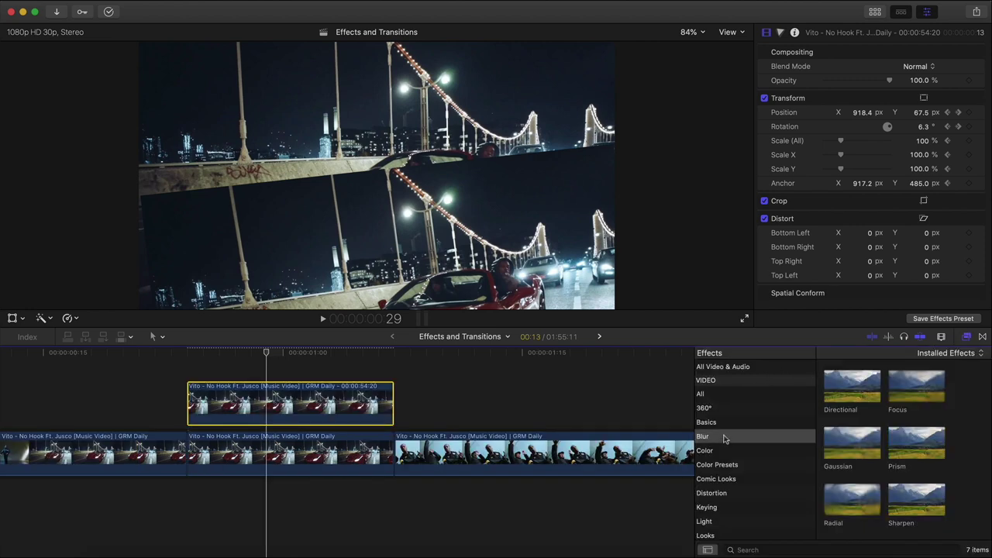
{"action": "left_click_drag", "start_coordinate": [845, 396], "coordinate": [337, 404]}
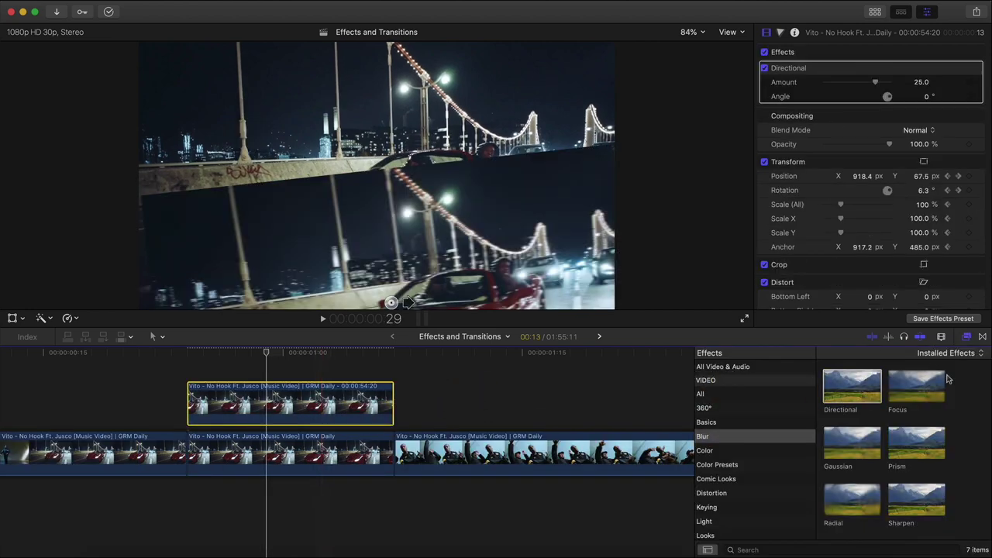
{"action": "key", "text": "super+5"}
- Turn the Directional blur's Angle to 269.8° and keyframe its Amount at 0 on the freeze frame's first frame
{"action": "left_click_drag", "start_coordinate": [272, 353], "coordinate": [228, 353]}
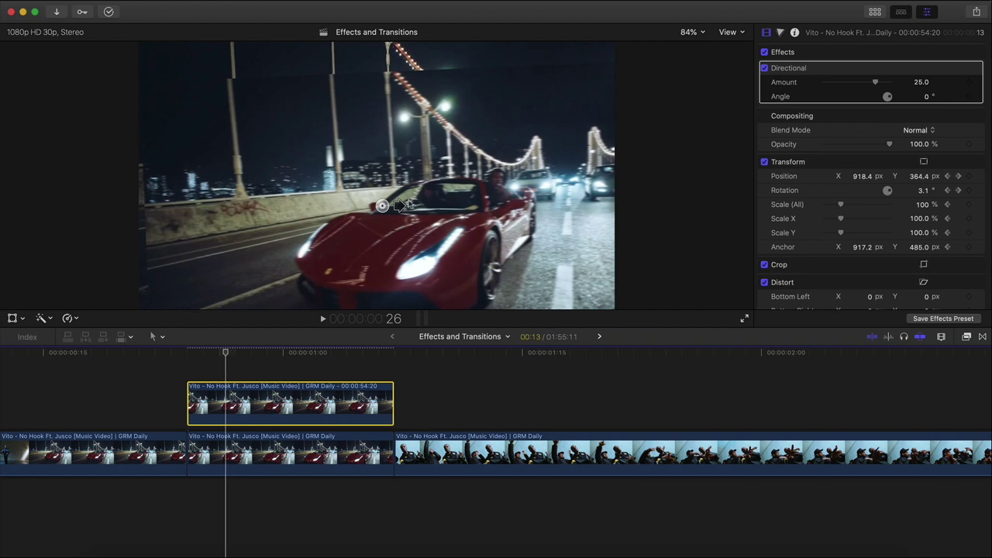
{"action": "left_click_drag", "start_coordinate": [382, 205], "coordinate": [383, 223]}
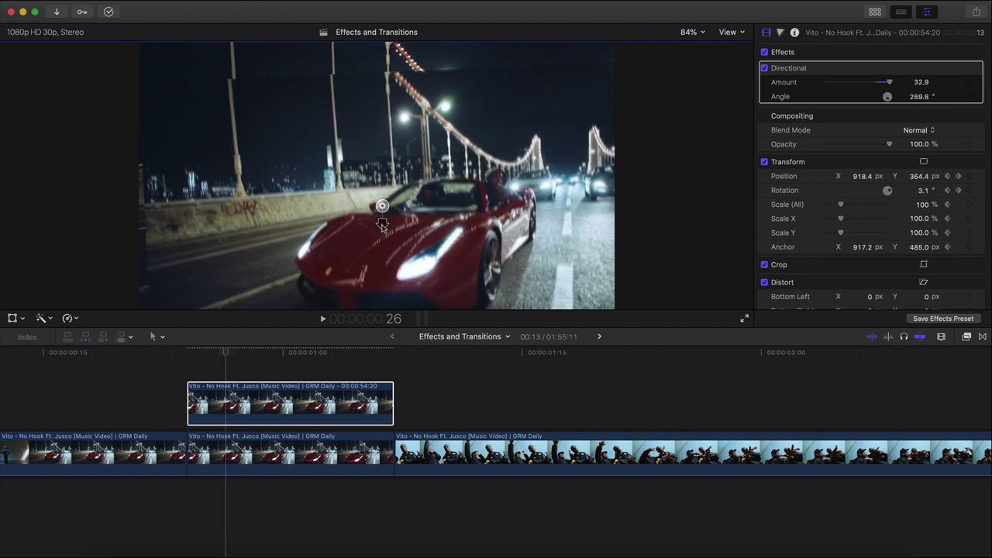
{"action": "left_click_drag", "start_coordinate": [225, 354], "coordinate": [187, 353]}
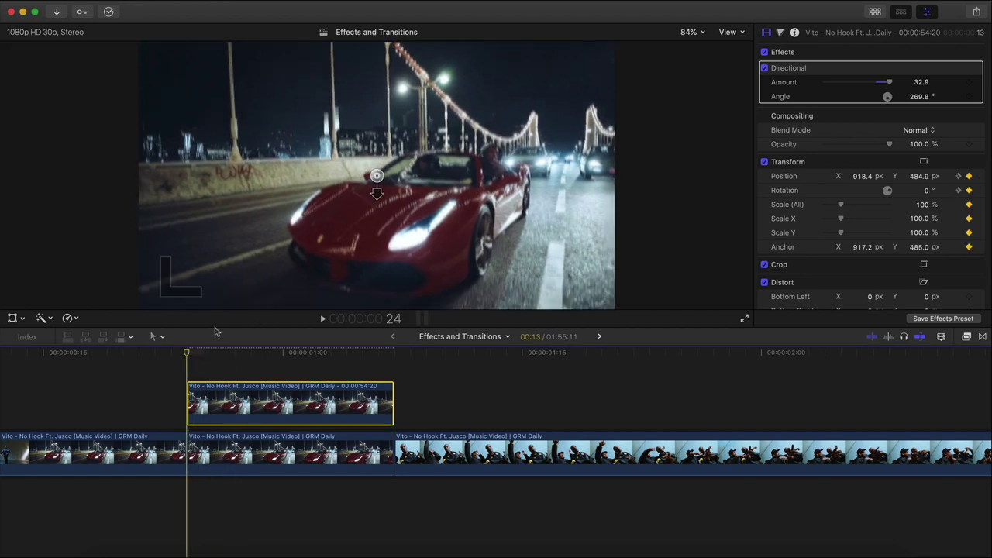
{"action": "left_click_drag", "start_coordinate": [885, 82], "coordinate": [712, 84]}
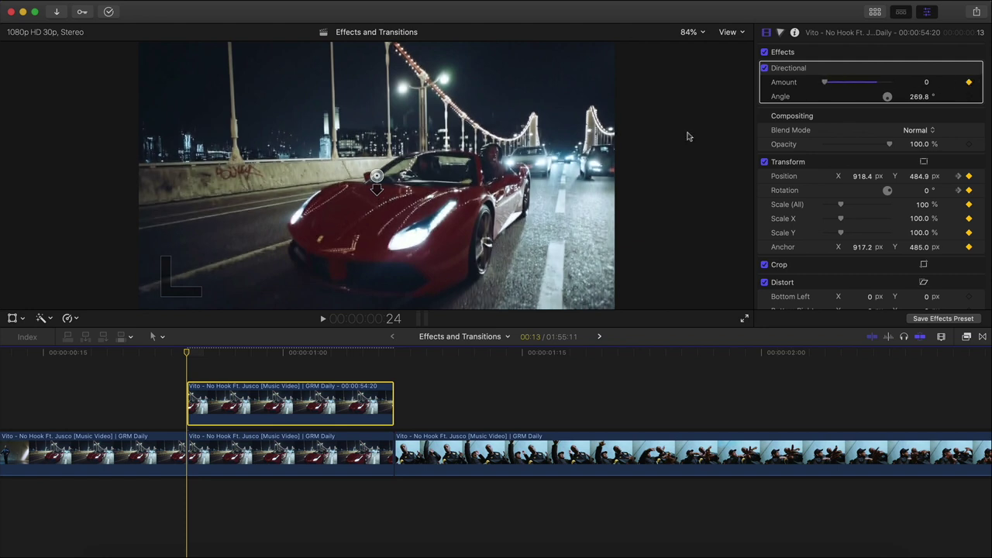
- Set the Directional blur's Amount to 38 one frame into the freeze frame
{"action": "key", "text": "Right"}
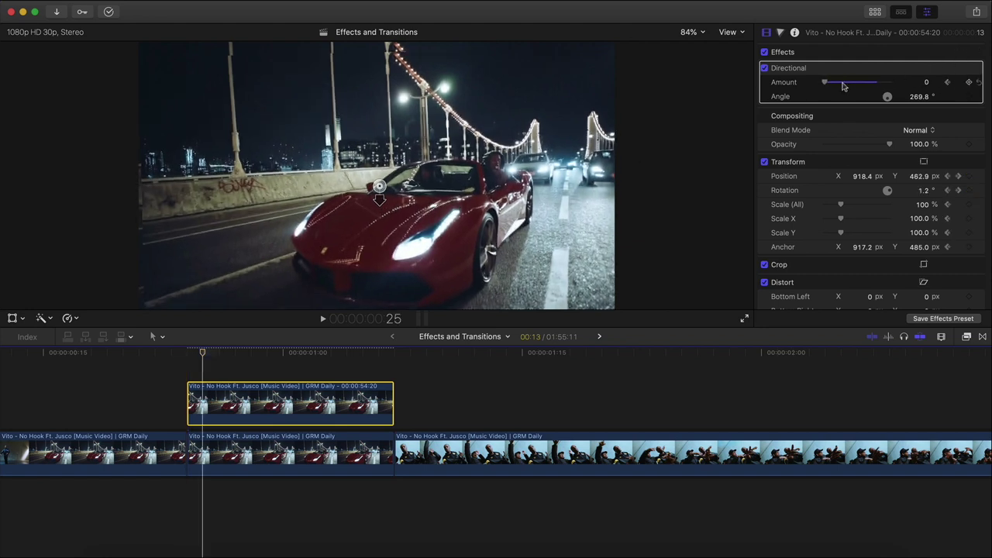
{"action": "left_click_drag", "start_coordinate": [826, 83], "coordinate": [889, 82]}
{"action": "type", "text": "47."}
{"action": "key", "text": "Return"}
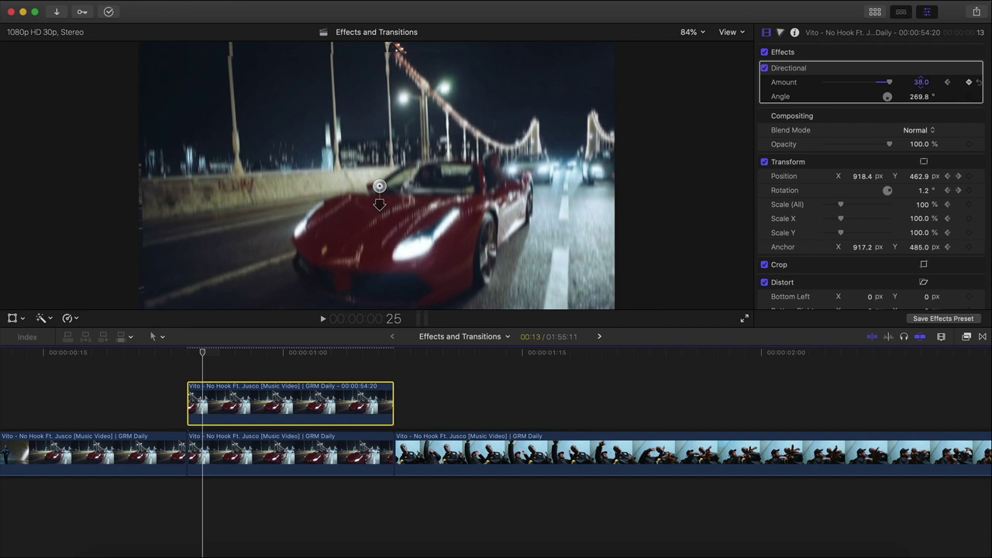
- Set the Directional blur's Amount to 98 at frame 29 and to 105 on the frames that follow
{"action": "key", "text": "Right"}
{"action": "key", "text": "Right"}
{"action": "key", "text": "Right"}
{"action": "key", "text": "Right"}
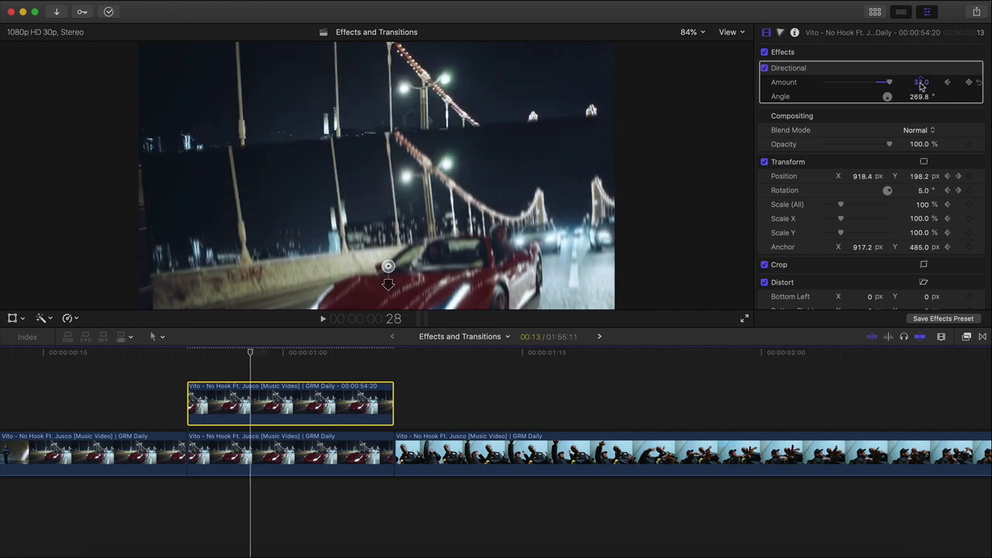
{"action": "type", "text": "98"}
{"action": "key", "text": "Return"}
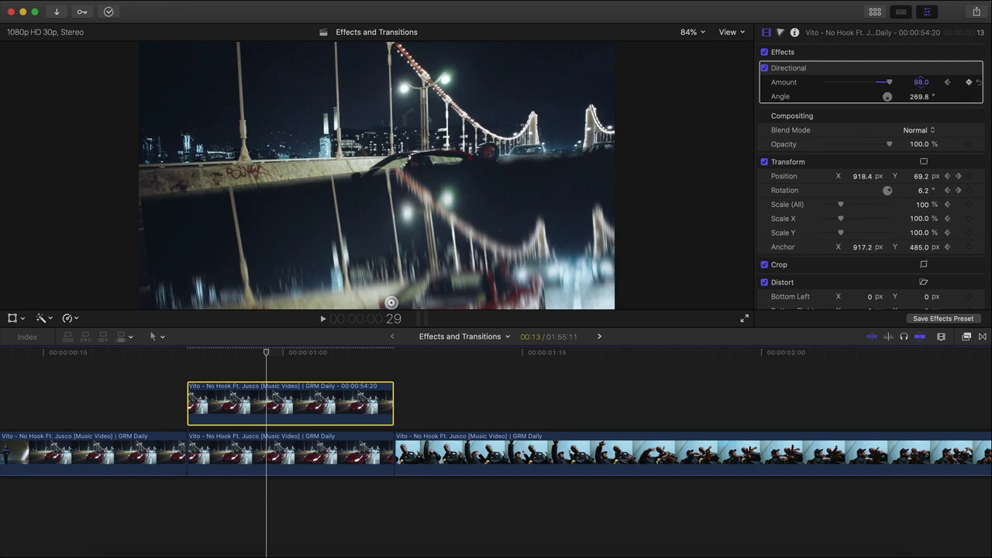
{"action": "key", "text": "Right"}
{"action": "key", "text": "Right"}
{"action": "key", "text": "Right"}
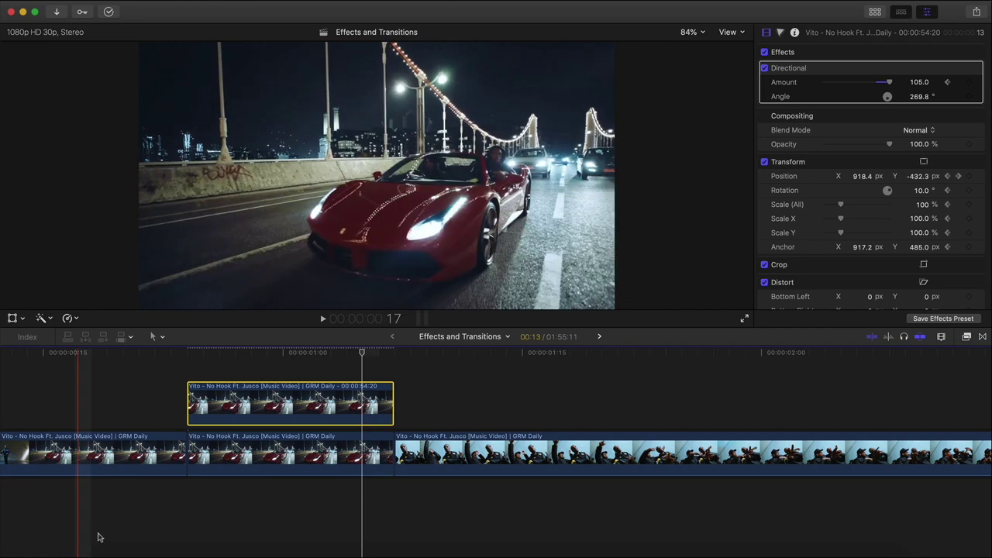
- Play and scrub through the red car freeze-frame effect to check the tilt, drop and directional blur
{"action": "left_click", "coordinate": [174, 355]}
{"action": "key", "text": "space"}
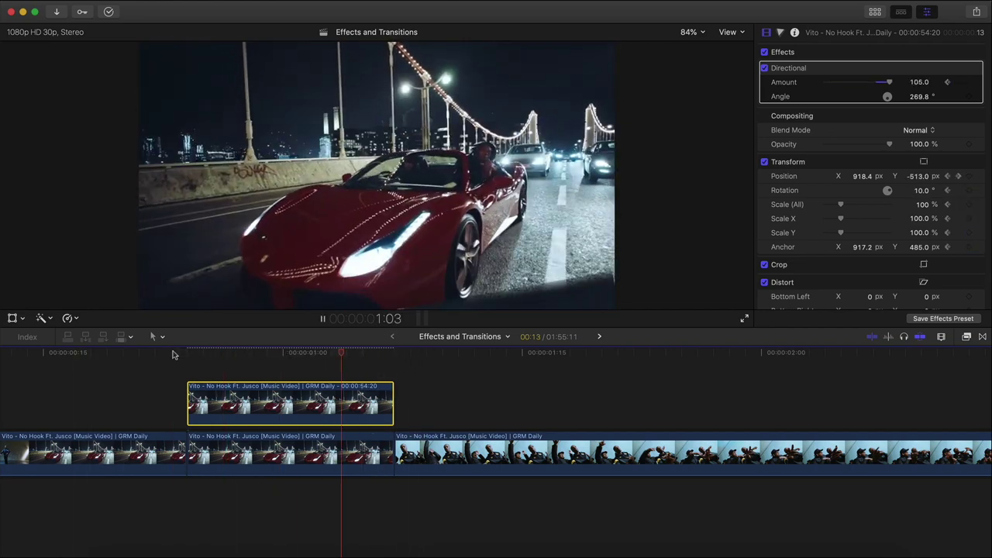
{"action": "key", "text": "space"}
{"action": "left_click_drag", "start_coordinate": [217, 354], "coordinate": [316, 358]}
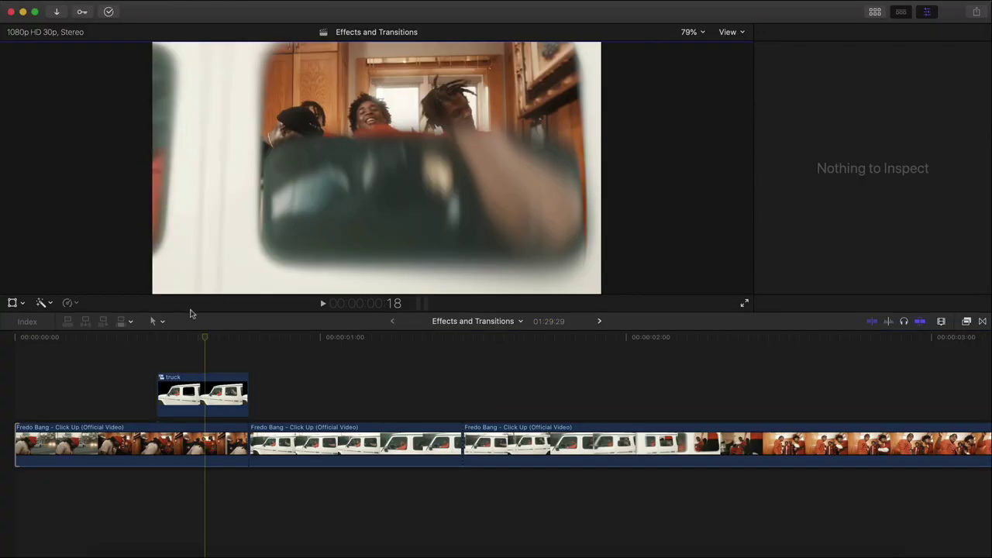
- Scrub and play the finished truck window transition from the start of the timeline into the truck shot
{"action": "left_click_drag", "start_coordinate": [203, 343], "coordinate": [273, 358]}
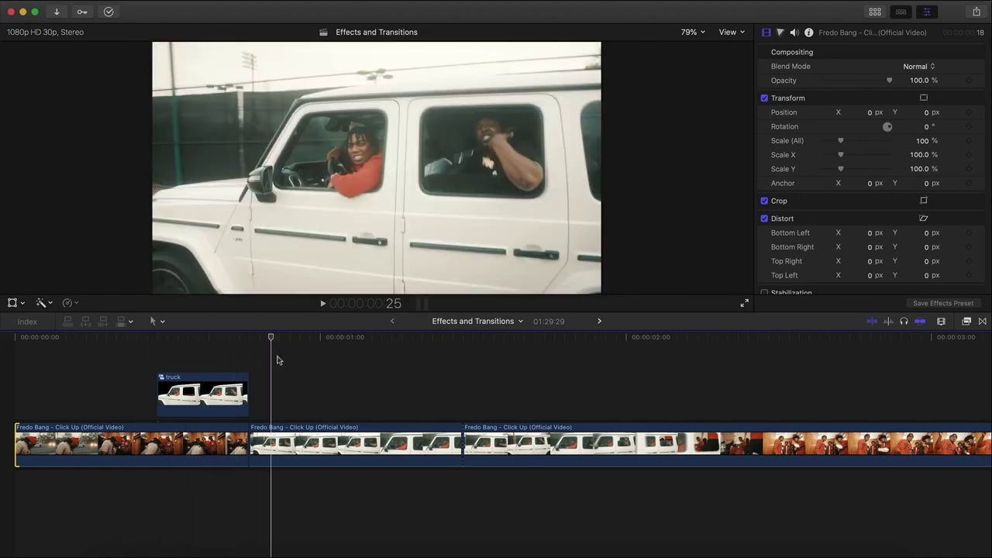
{"action": "left_click_drag", "start_coordinate": [118, 353], "coordinate": [10, 372]}
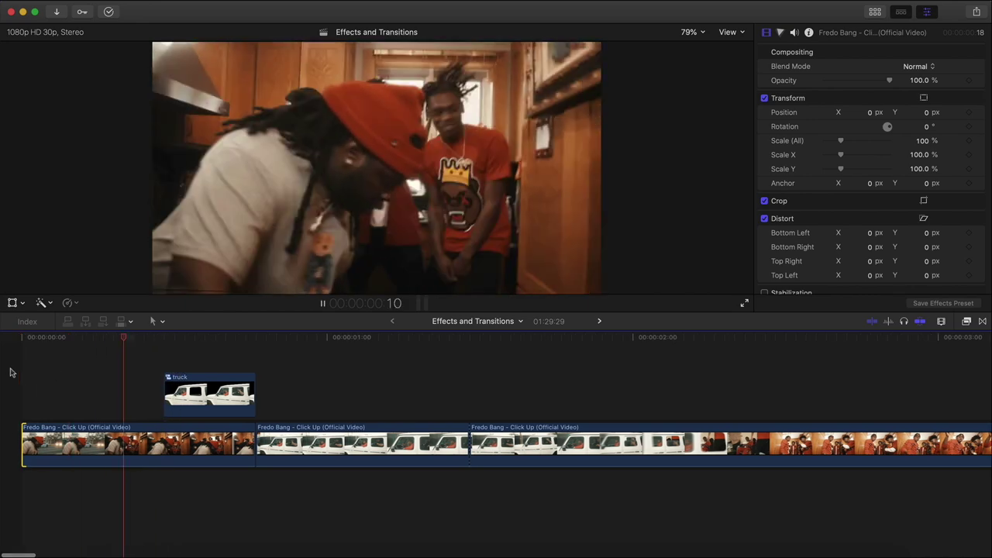
{"action": "key", "text": "space"}
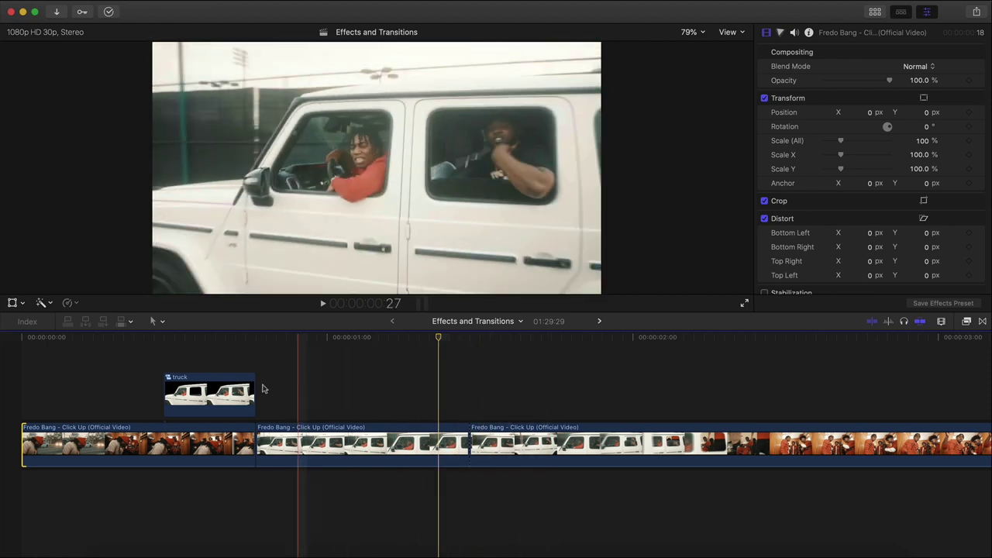
{"action": "key", "text": "space"}
{"action": "key", "text": "space"}
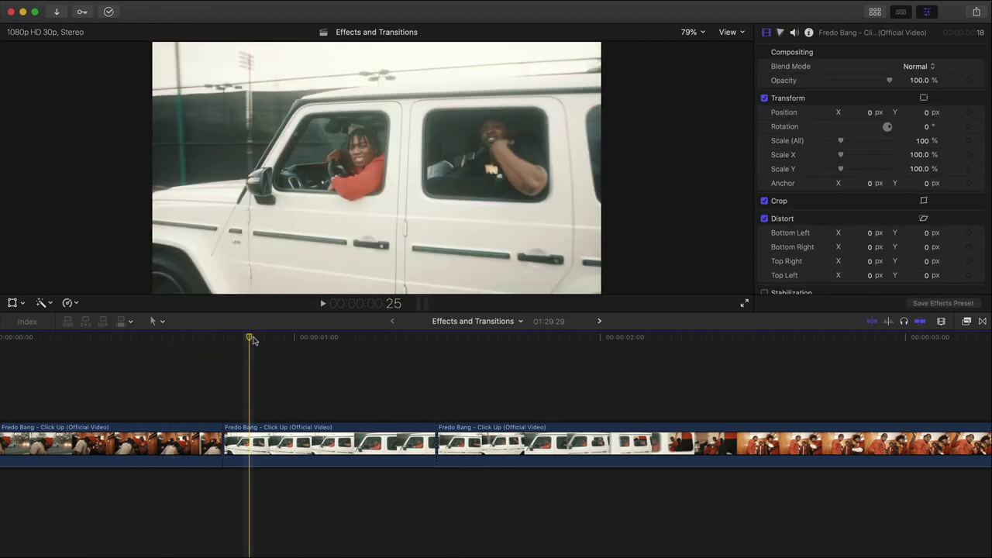
- Add a freeze frame at the first frame of the white truck clip, at frame 23
{"action": "left_click_drag", "start_coordinate": [253, 339], "coordinate": [227, 342]}
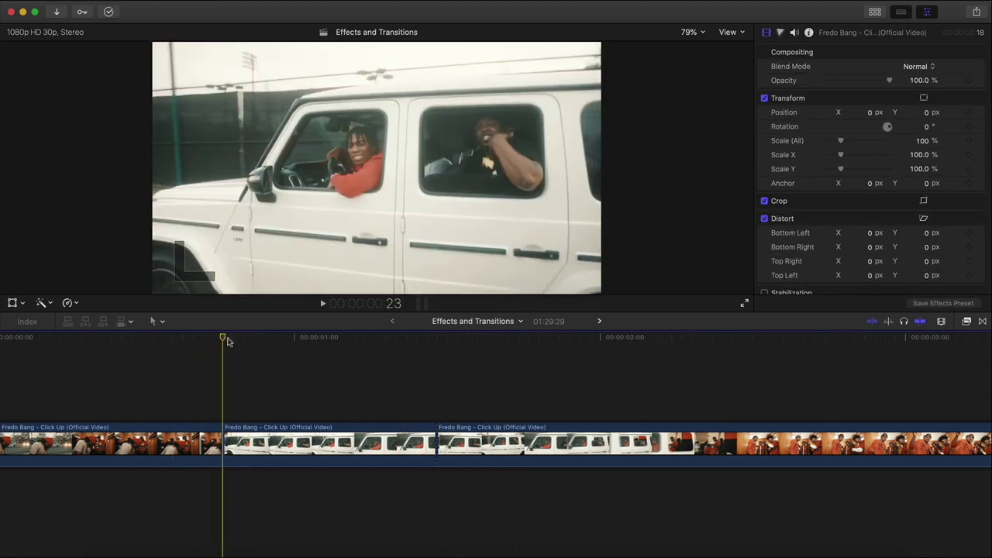
{"action": "left_click", "coordinate": [258, 442]}
{"action": "left_click", "coordinate": [126, 1]}
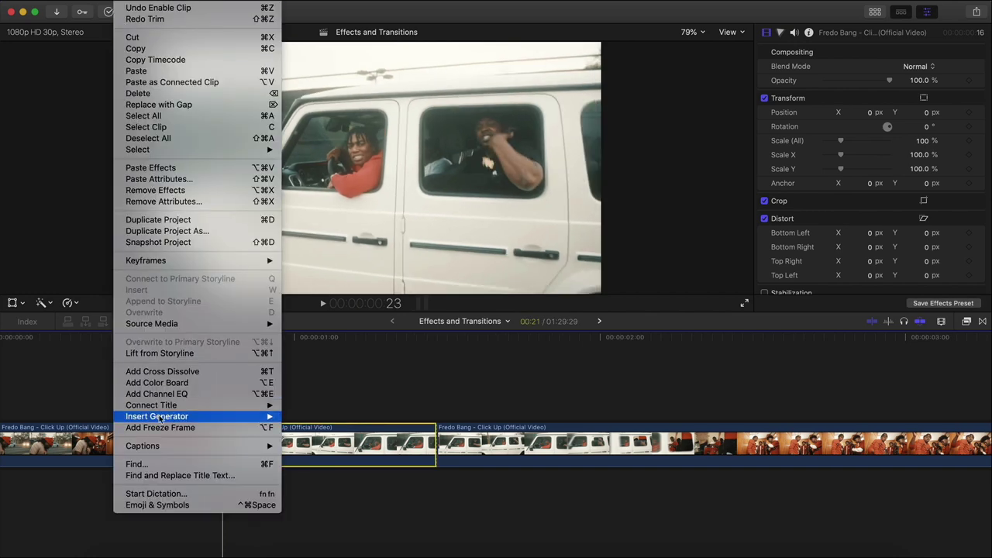
{"action": "left_click", "coordinate": [159, 427]}
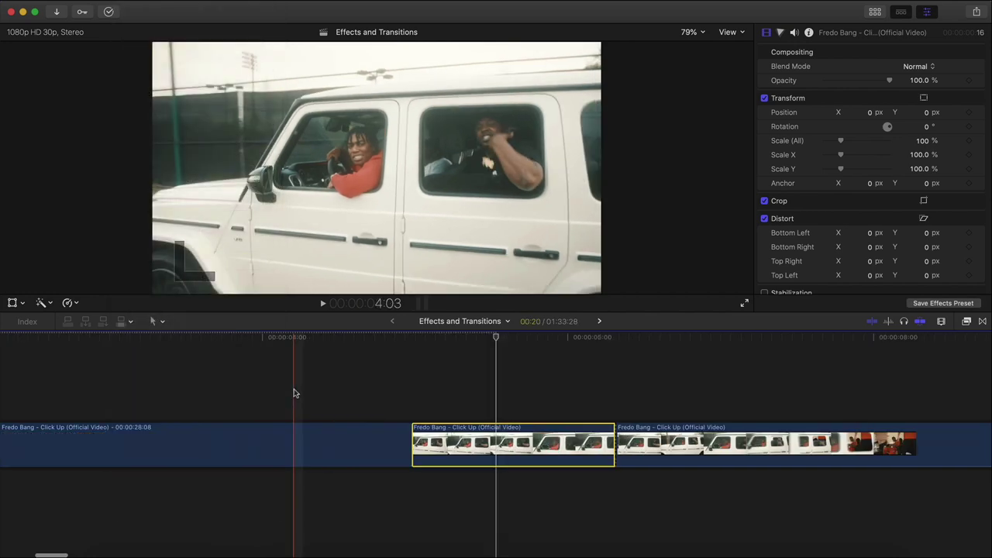
- Connect the truck freeze frame above the first clip, shorten it to 20 frames and end it at the cut to the truck shot
{"action": "key", "text": "super+minus"}
{"action": "key", "text": "super+minus"}
{"action": "left_click", "coordinate": [143, 439]}
{"action": "left_click_drag", "start_coordinate": [169, 433], "coordinate": [180, 374]}
{"action": "left_click_drag", "start_coordinate": [388, 389], "coordinate": [130, 395]}
{"action": "key", "text": "super+equal"}
{"action": "scroll", "coordinate": [131, 395], "scroll_direction": "left", "scroll_amount": 2}
{"action": "left_click_drag", "start_coordinate": [213, 395], "coordinate": [113, 396]}
{"action": "key", "text": "super+plus"}
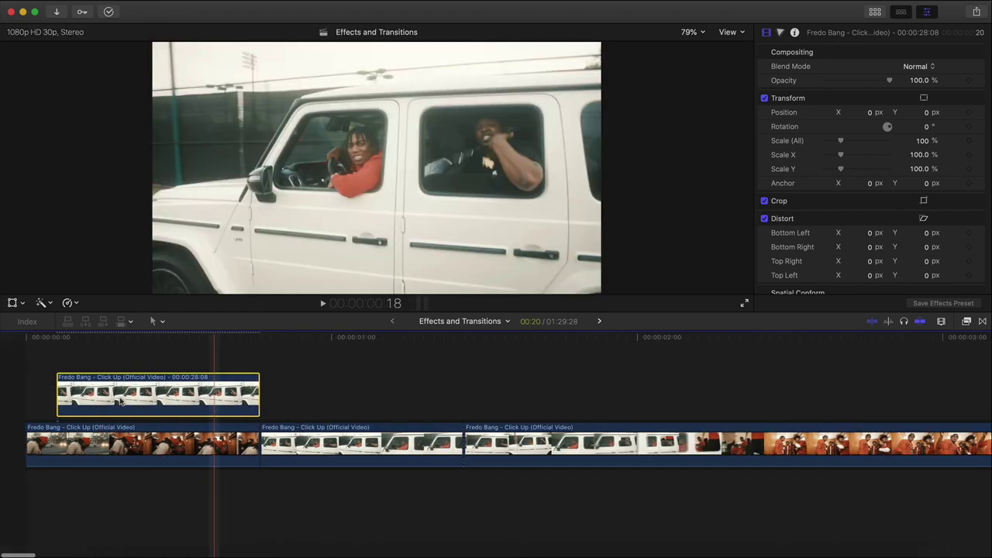
- Trim the start of the connected truck freeze frame so that it lasts 13 frames
{"action": "left_click", "coordinate": [56, 382]}
{"action": "left_click_drag", "start_coordinate": [56, 382], "coordinate": [128, 382]}
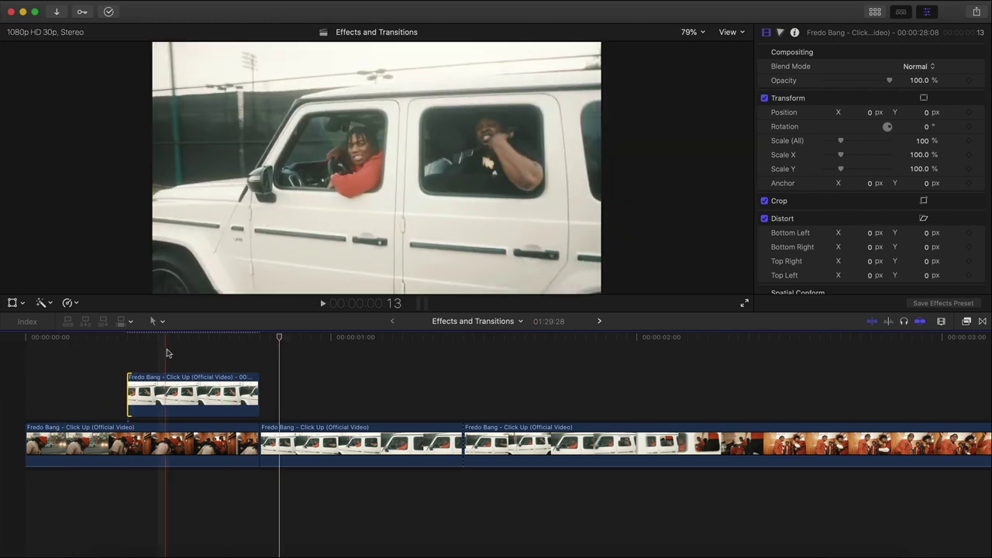
{"action": "left_click_drag", "start_coordinate": [128, 385], "coordinate": [131, 386]}
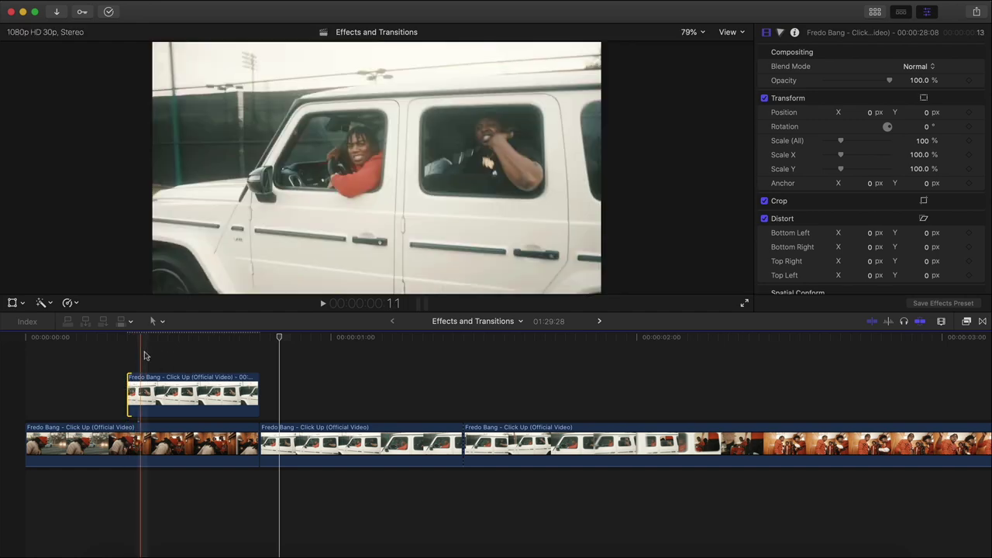
- Apply the Draw Mask effect from the Masks category to the truck freeze frame
{"action": "left_click_drag", "start_coordinate": [133, 340], "coordinate": [169, 345]}
{"action": "left_click", "coordinate": [172, 392]}
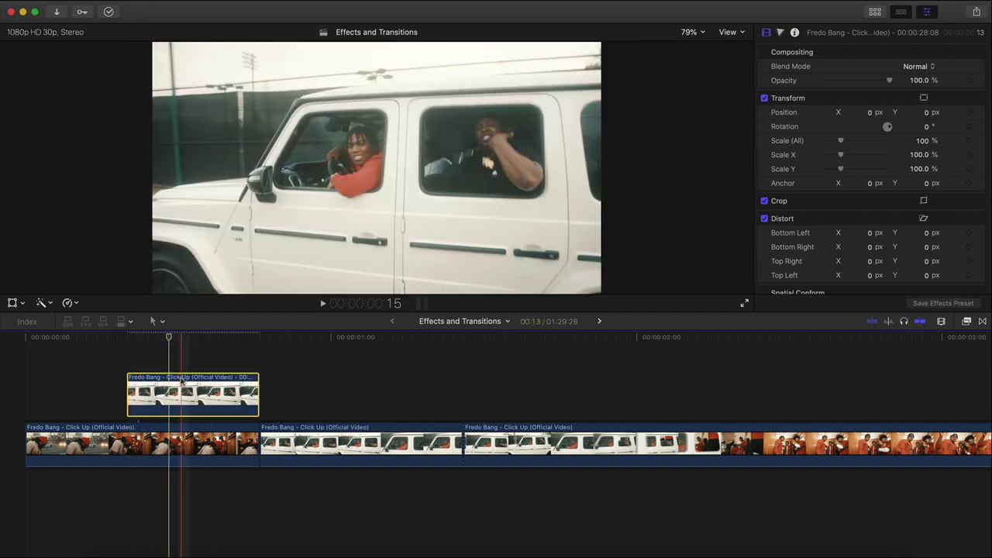
{"action": "left_click", "coordinate": [965, 322]}
{"action": "left_click", "coordinate": [706, 495]}
{"action": "mouse_move", "coordinate": [852, 370]}
{"action": "left_mouse_down"}
{"action": "mouse_move", "coordinate": [248, 356]}
{"action": "mouse_move", "coordinate": [194, 391]}
{"action": "left_mouse_up"}
{"action": "key", "text": "super+5"}
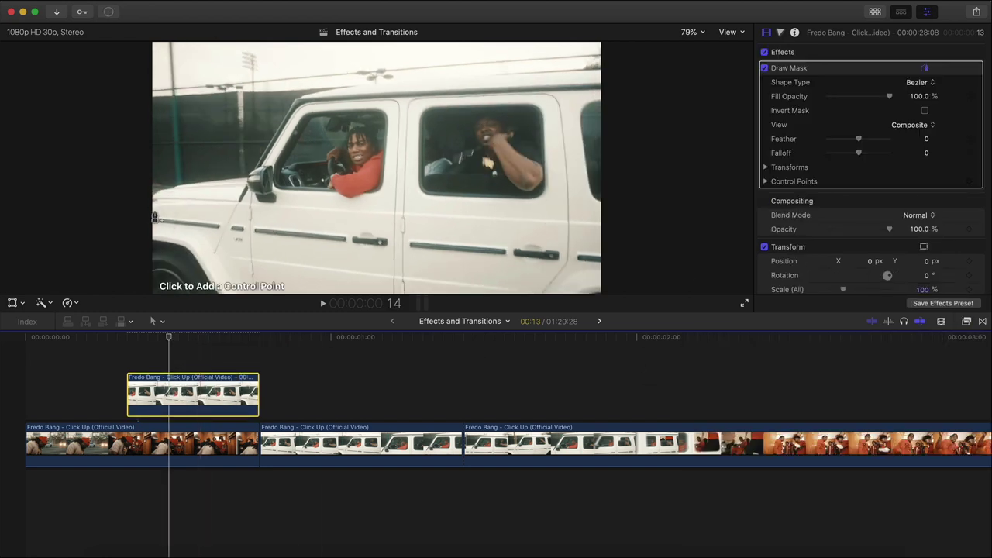
- Trace the truck's outline with the mask, closing it outside the picture edges, and set its shape type to Linear
{"action": "left_click", "coordinate": [158, 190]}
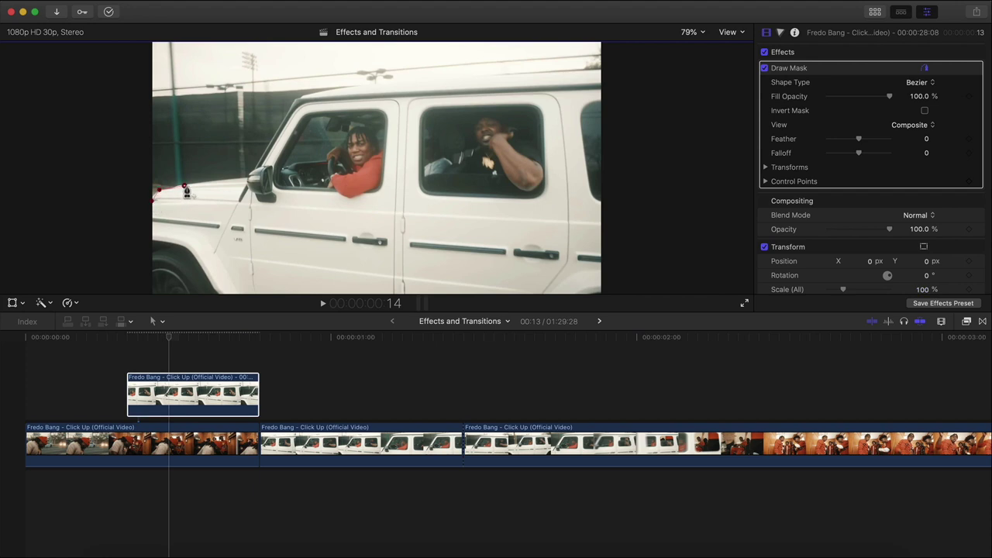
{"action": "left_click", "coordinate": [293, 106]}
{"action": "left_click", "coordinate": [301, 94]}
{"action": "left_click", "coordinate": [331, 89]}
{"action": "left_click", "coordinate": [366, 84]}
{"action": "left_click", "coordinate": [483, 75]}
{"action": "left_click", "coordinate": [607, 67]}
{"action": "left_click", "coordinate": [692, 33]}
{"action": "left_click", "coordinate": [697, 82]}
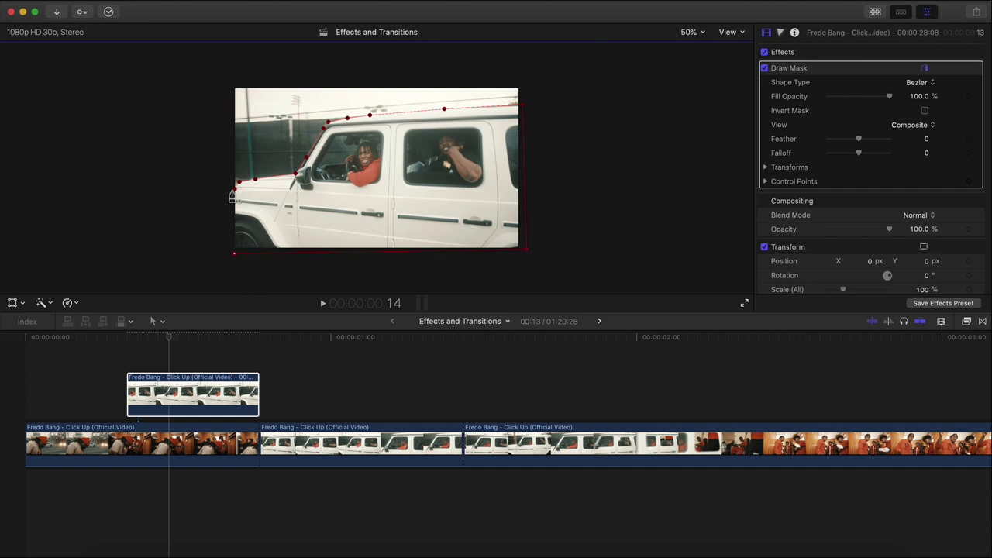
{"action": "left_click", "coordinate": [235, 189]}
{"action": "left_click", "coordinate": [692, 32]}
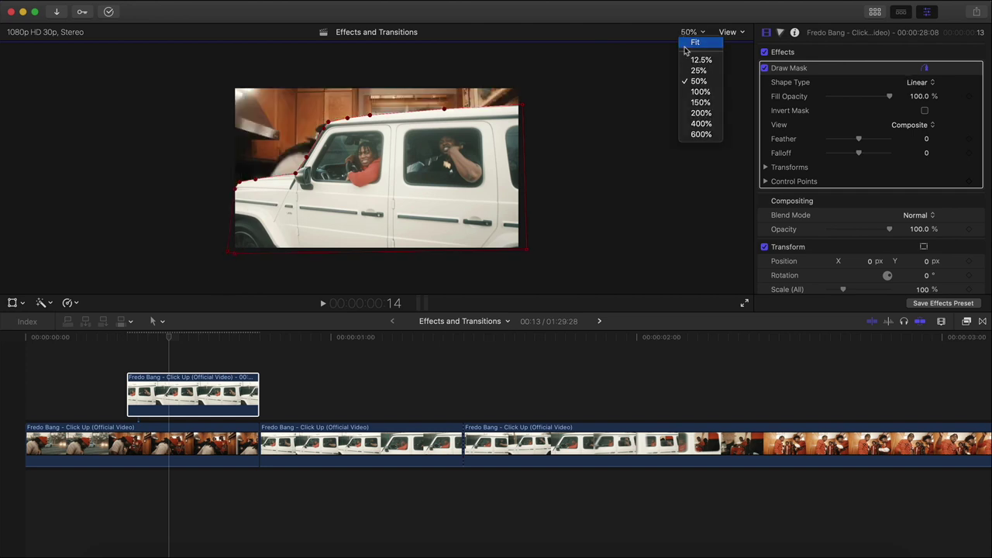
{"action": "left_click", "coordinate": [689, 44]}
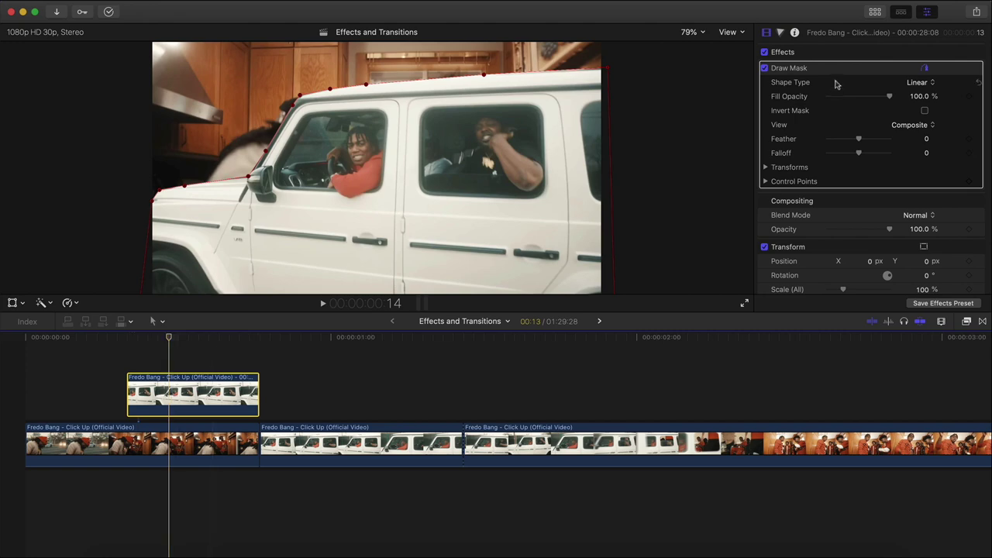
- Apply a second Draw Mask effect to the truck freeze frame
{"action": "left_click", "coordinate": [967, 321]}
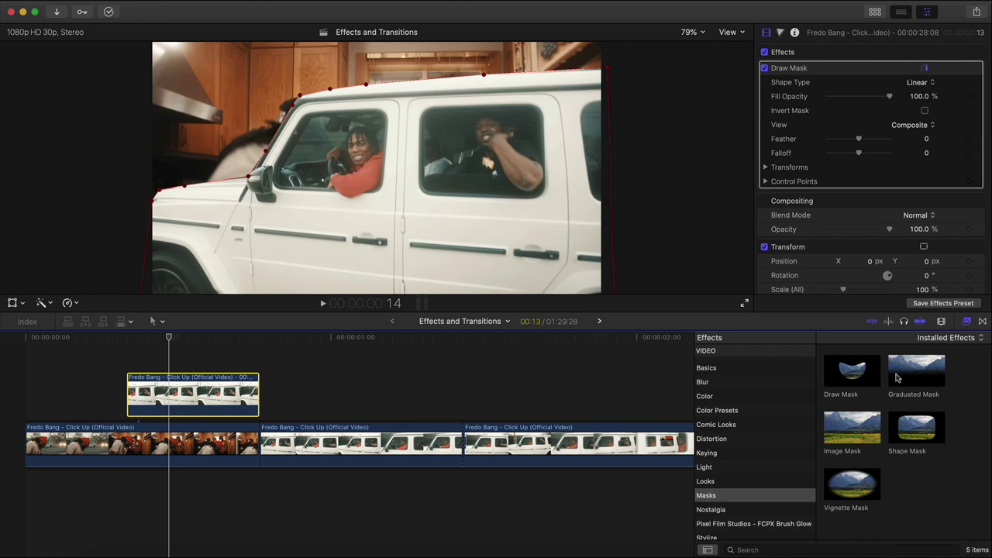
{"action": "mouse_move", "coordinate": [851, 382]}
{"action": "left_mouse_down"}
{"action": "mouse_move", "coordinate": [159, 399]}
{"action": "mouse_move", "coordinate": [221, 395]}
{"action": "mouse_move", "coordinate": [206, 399]}
{"action": "left_mouse_up"}
{"action": "key", "text": "super+5"}
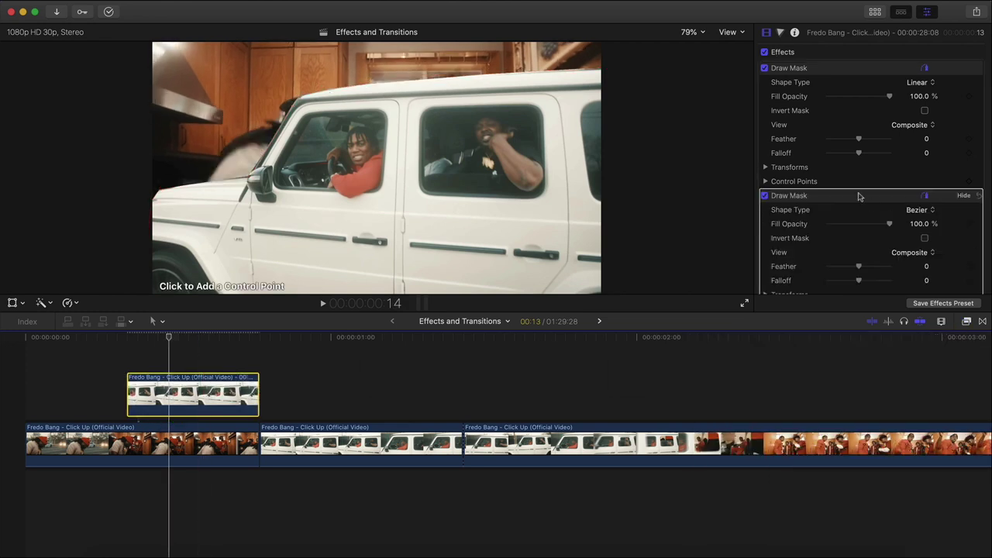
- Draw a rounded Bezier mask around the truck's rear window with the second Draw Mask and invert it
{"action": "left_click", "coordinate": [511, 105]}
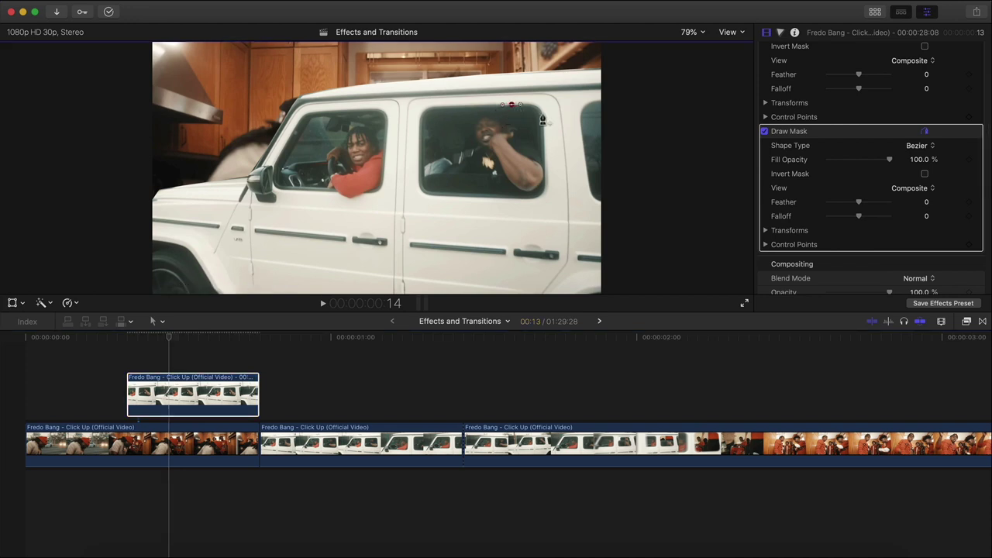
{"action": "left_click_drag", "start_coordinate": [543, 119], "coordinate": [543, 135]}
{"action": "left_click_drag", "start_coordinate": [546, 171], "coordinate": [516, 199]}
{"action": "left_click_drag", "start_coordinate": [441, 197], "coordinate": [418, 165]}
{"action": "mouse_move", "coordinate": [419, 126]}
{"action": "left_mouse_down"}
{"action": "mouse_move", "coordinate": [419, 118]}
{"action": "mouse_move", "coordinate": [463, 105]}
{"action": "left_mouse_up"}
{"action": "left_click", "coordinate": [512, 110]}
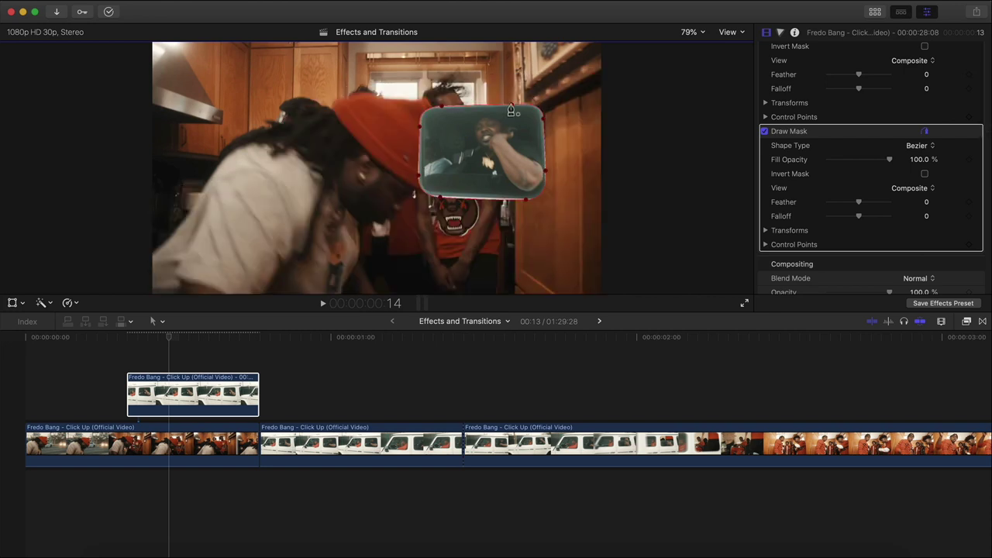
{"action": "left_click", "coordinate": [924, 174]}
{"action": "key", "text": "space"}
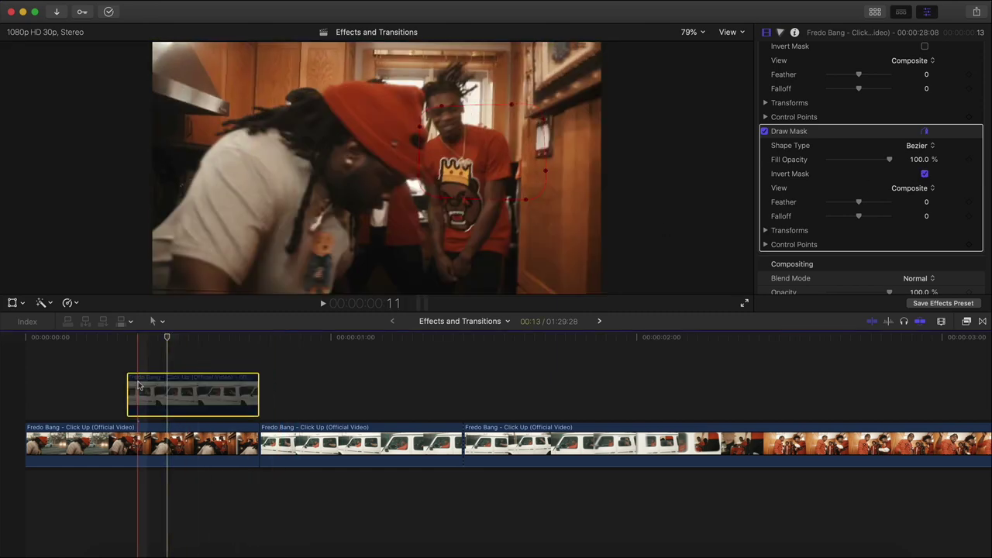
- Duplicate the masked freeze frame and, on the lower copy, disable the outline mask and uninvert the window mask
{"action": "mouse_move", "coordinate": [169, 377]}
{"action": "left_mouse_down"}
{"action": "mouse_move", "coordinate": [171, 356]}
{"action": "mouse_move", "coordinate": [121, 335]}
{"action": "mouse_move", "coordinate": [172, 364]}
{"action": "mouse_move", "coordinate": [172, 379]}
{"action": "mouse_move", "coordinate": [172, 365]}
{"action": "left_mouse_up"}
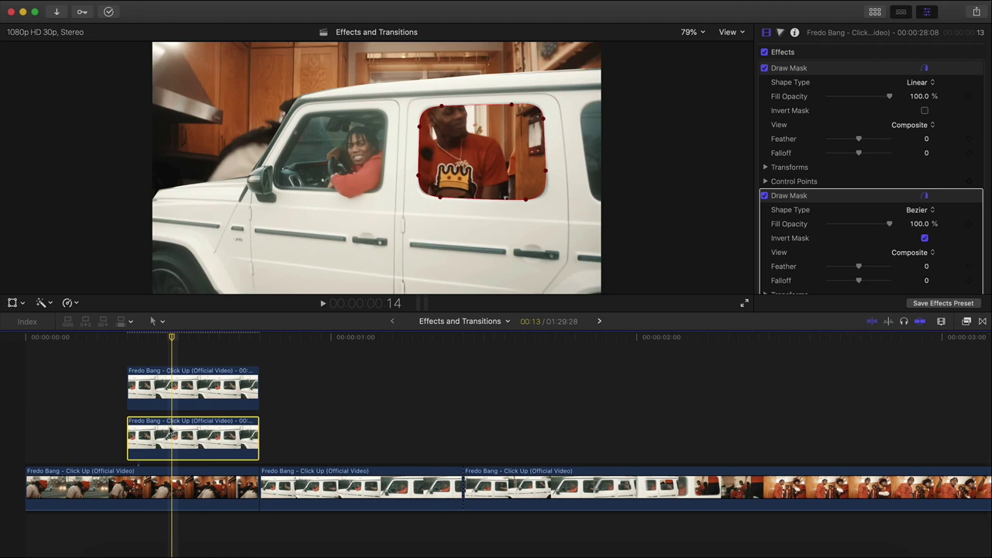
{"action": "scroll", "coordinate": [771, 201], "scroll_direction": "down", "scroll_amount": 3}
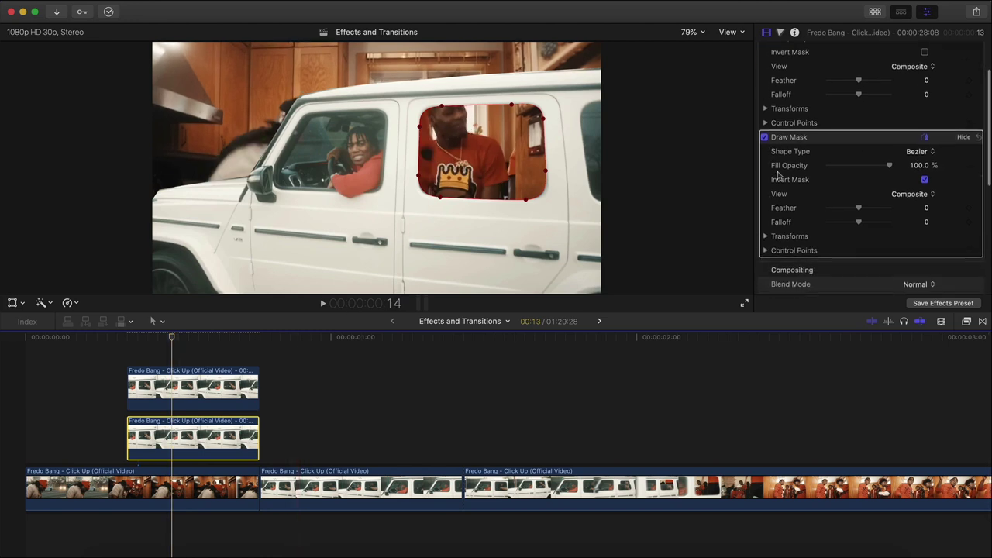
{"action": "left_click", "coordinate": [925, 180]}
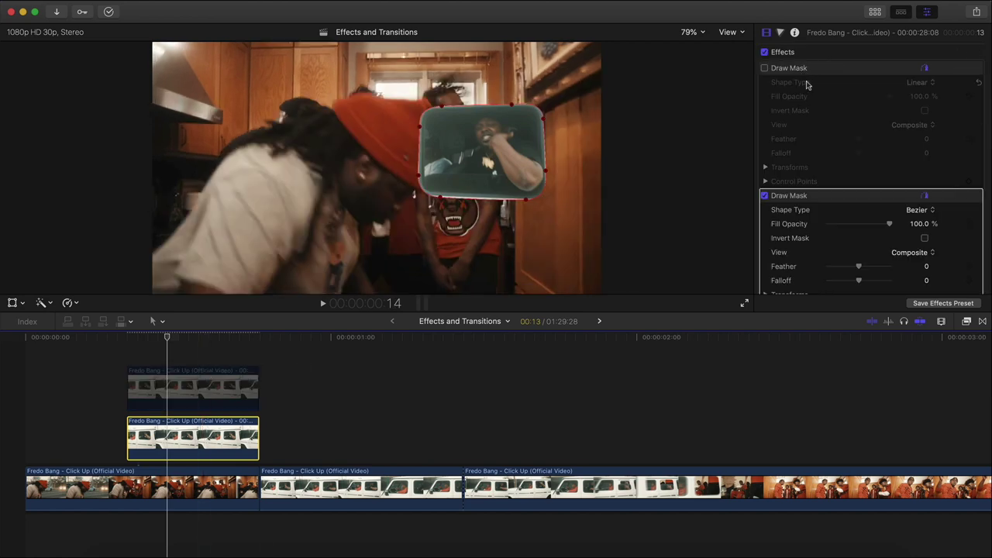
{"action": "scroll", "coordinate": [806, 85], "scroll_direction": "down", "scroll_amount": 2}
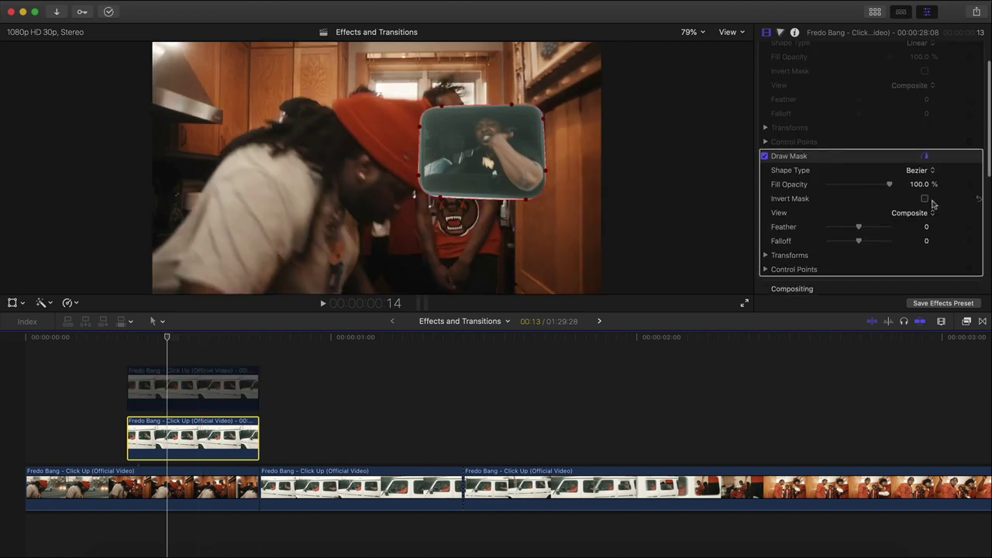
{"action": "left_click", "coordinate": [175, 399]}
{"action": "key", "text": "v"}
{"action": "left_click", "coordinate": [172, 436]}
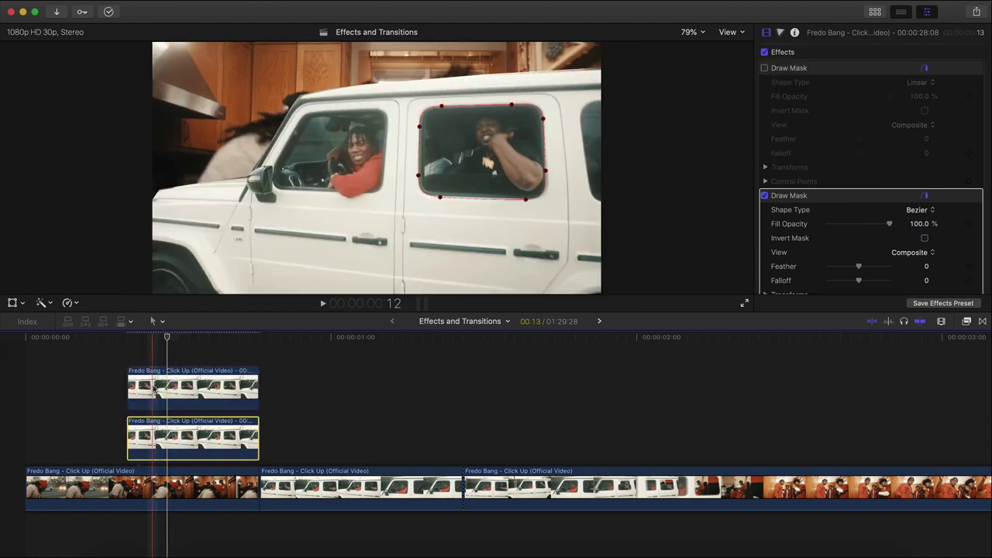
- Keyframe the lower copy's window mask Y position at -340.2 px on its first frame and 68.8 px at frame 17
{"action": "left_click_drag", "start_coordinate": [168, 339], "coordinate": [141, 344]}
{"action": "left_click", "coordinate": [129, 342]}
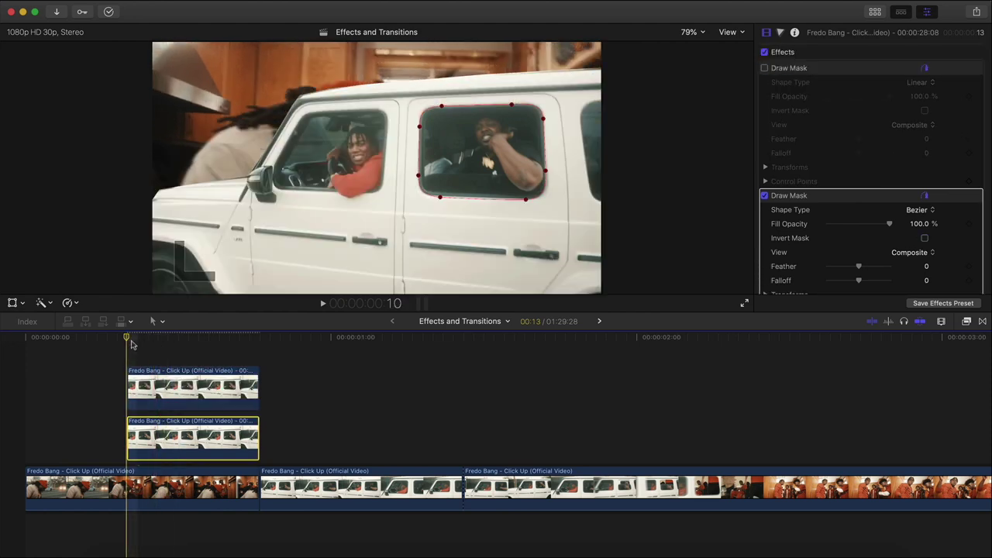
{"action": "scroll", "coordinate": [802, 114], "scroll_direction": "down", "scroll_amount": 5}
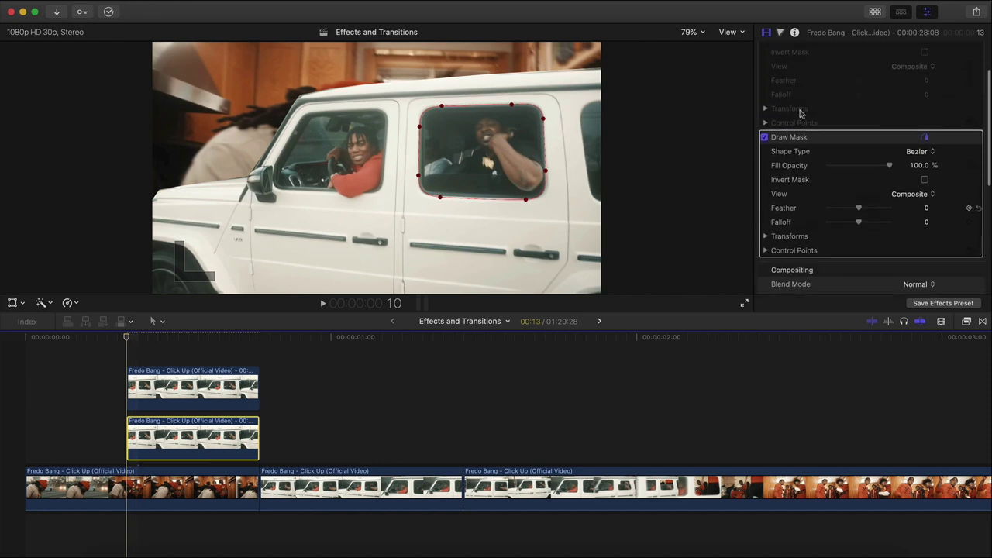
{"action": "scroll", "coordinate": [783, 171], "scroll_direction": "down", "scroll_amount": 2}
{"action": "left_click", "coordinate": [765, 201]}
{"action": "scroll", "coordinate": [930, 179], "scroll_direction": "down", "scroll_amount": 2}
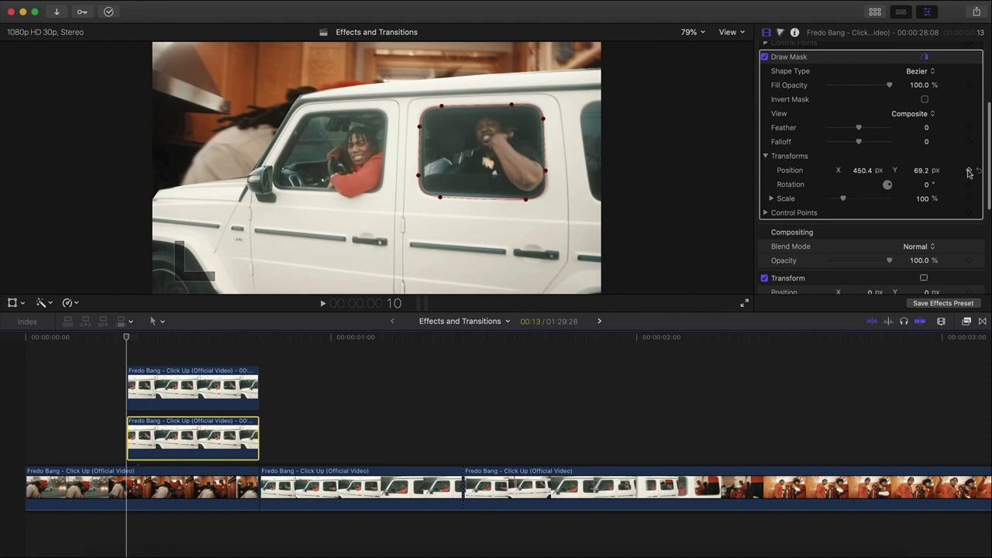
{"action": "left_click_drag", "start_coordinate": [920, 169], "coordinate": [872, 176]}
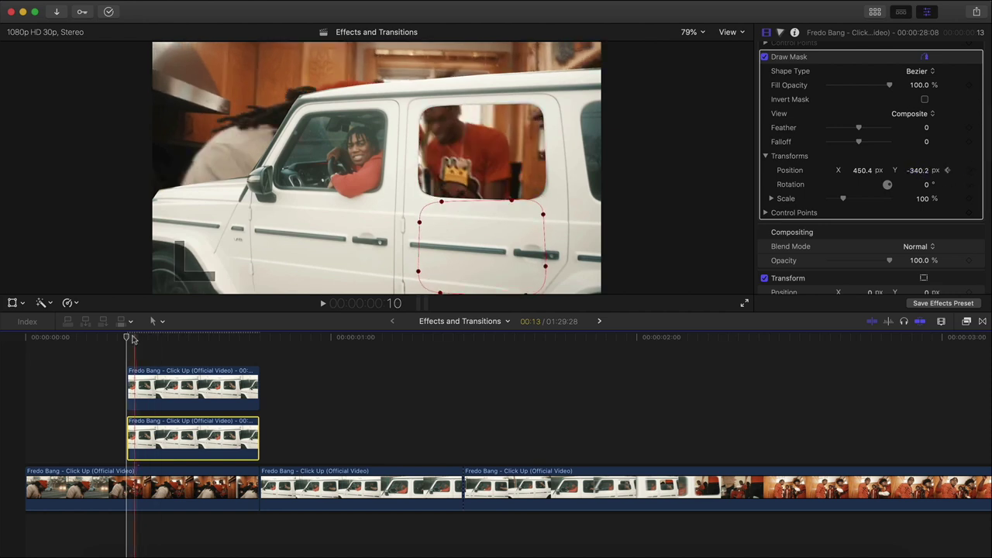
{"action": "left_click_drag", "start_coordinate": [127, 337], "coordinate": [199, 338]}
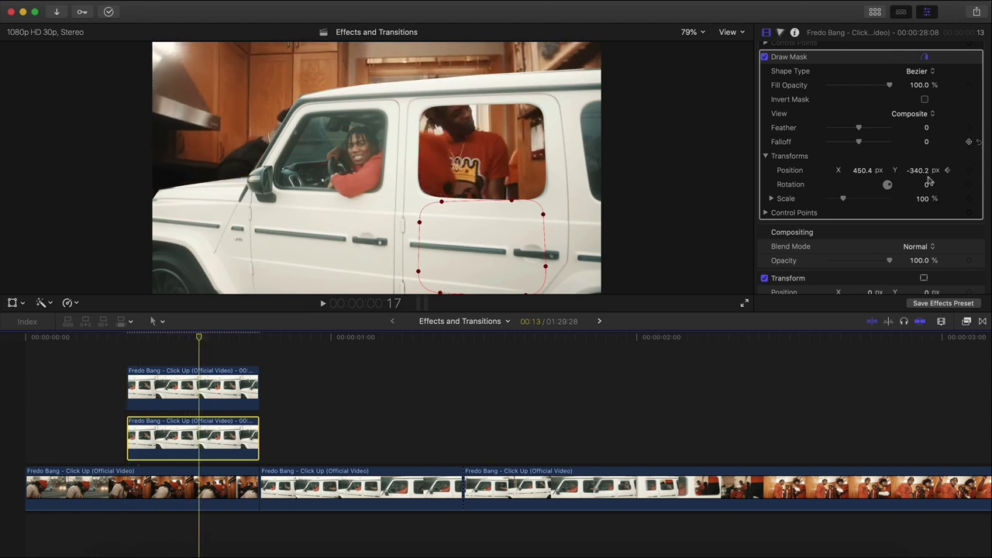
{"action": "left_click_drag", "start_coordinate": [917, 176], "coordinate": [965, 173]}
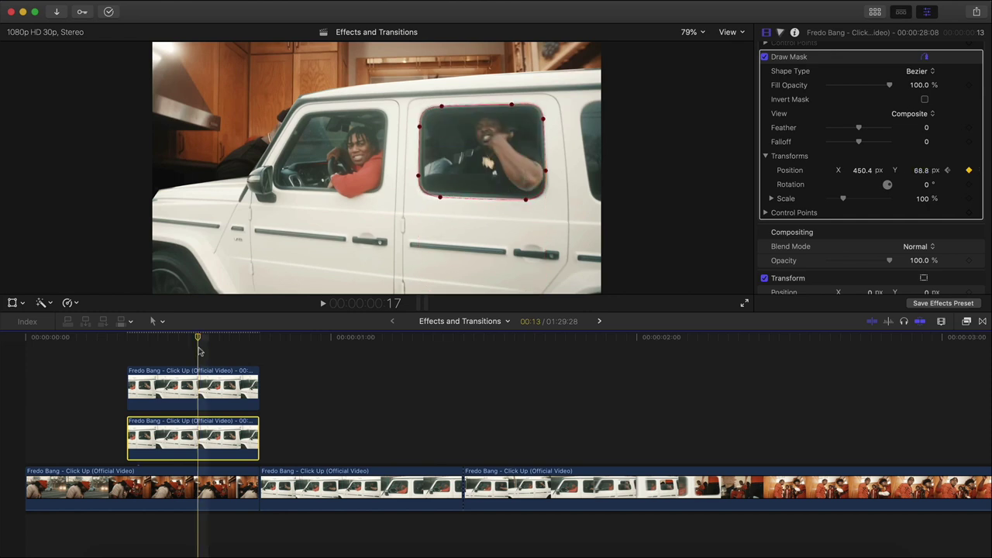
- Group the two masked truck freeze frames into a compound clip named effect06
{"action": "mouse_move", "coordinate": [200, 338]}
{"action": "left_mouse_down"}
{"action": "mouse_move", "coordinate": [126, 338]}
{"action": "mouse_move", "coordinate": [212, 338]}
{"action": "left_mouse_up"}
{"action": "left_click", "coordinate": [213, 385], "text": "super"}
{"action": "right_click", "coordinate": [213, 386]}
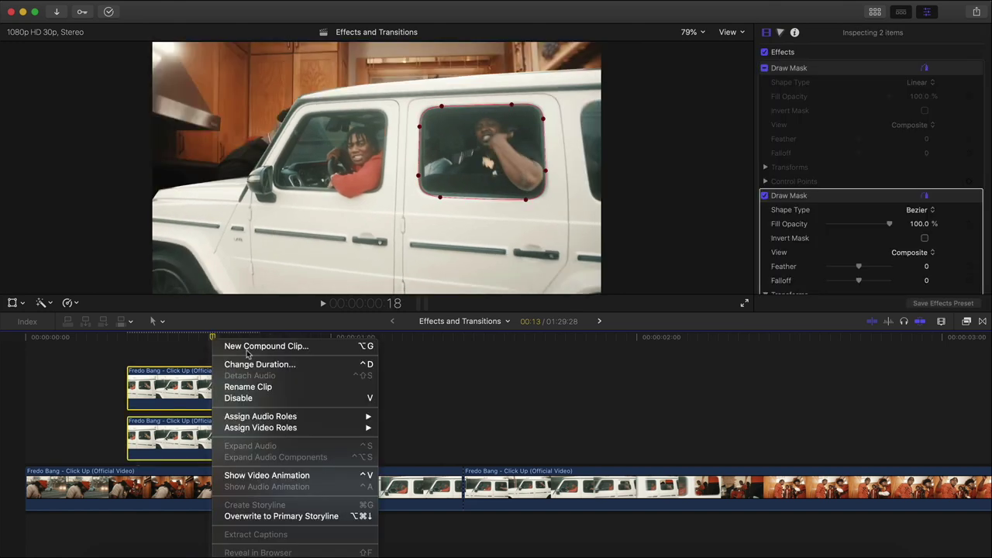
{"action": "left_click", "coordinate": [250, 349]}
{"action": "type", "text": "effect06"}
{"action": "key", "text": "Return"}
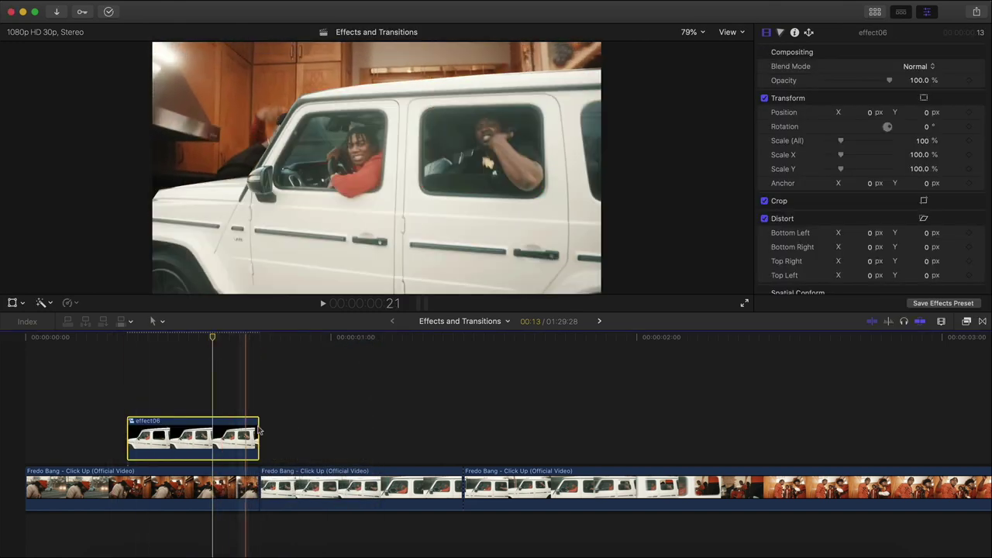
- Keyframe effect06 on its first frame at 382.78% scale and position X -1718.6, Y -250.6 px so the rear window surrounds the picture
{"action": "left_click", "coordinate": [171, 338]}
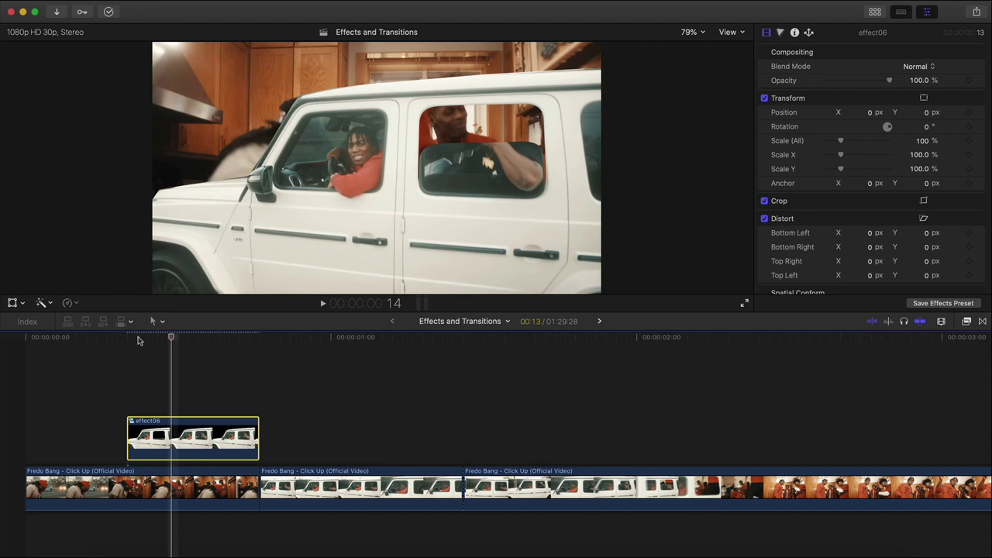
{"action": "left_click", "coordinate": [129, 336]}
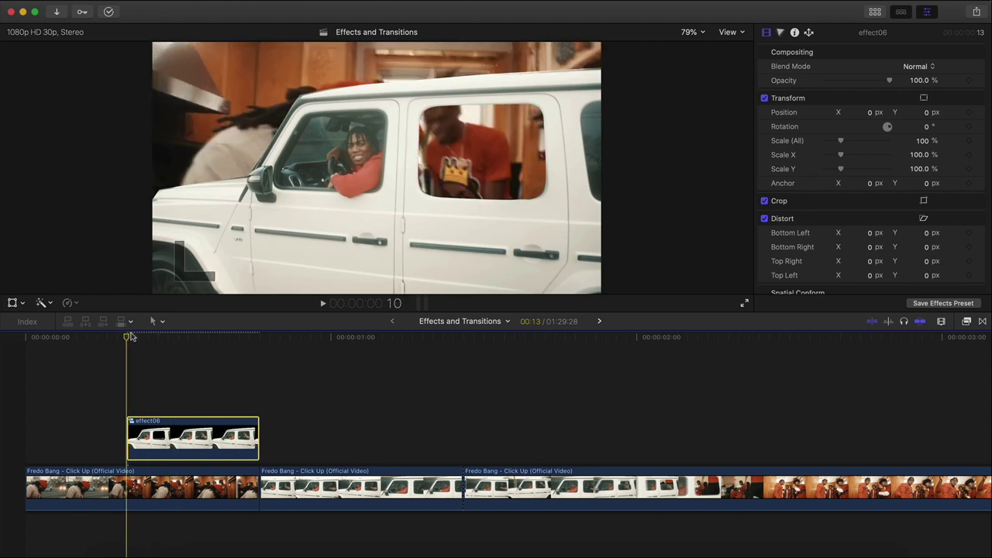
{"action": "left_click", "coordinate": [13, 303]}
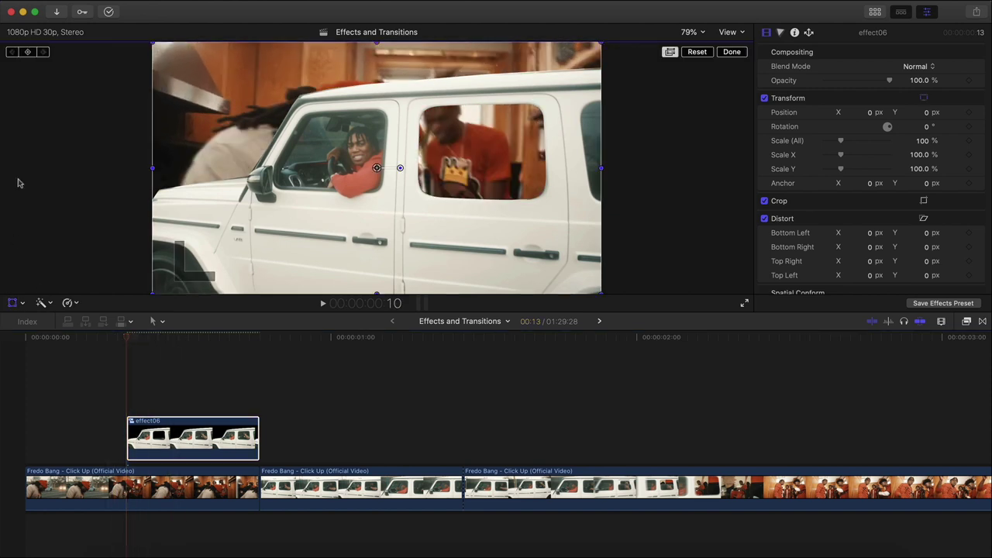
{"action": "left_click", "coordinate": [25, 52]}
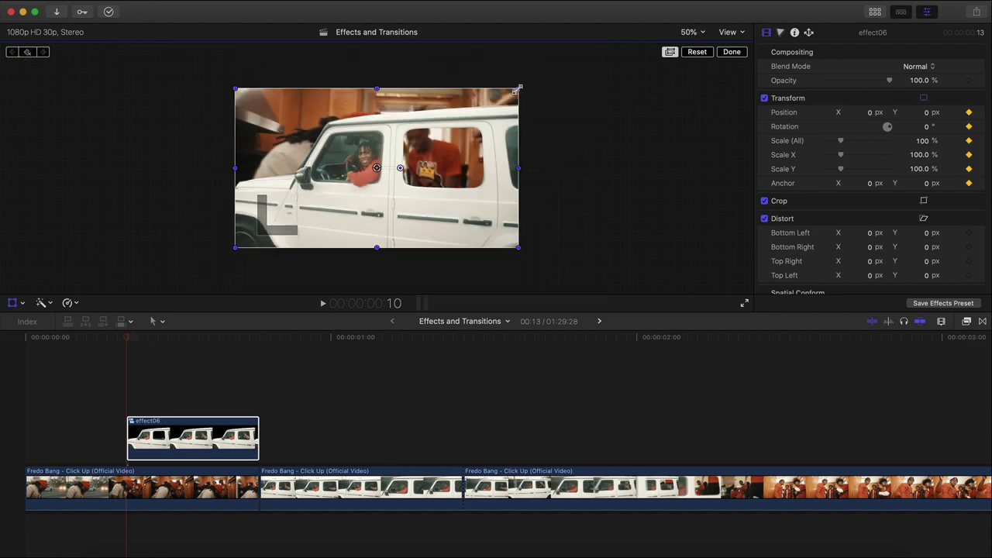
{"action": "left_click_drag", "start_coordinate": [513, 93], "coordinate": [609, 87]}
{"action": "left_click_drag", "start_coordinate": [610, 138], "coordinate": [414, 167]}
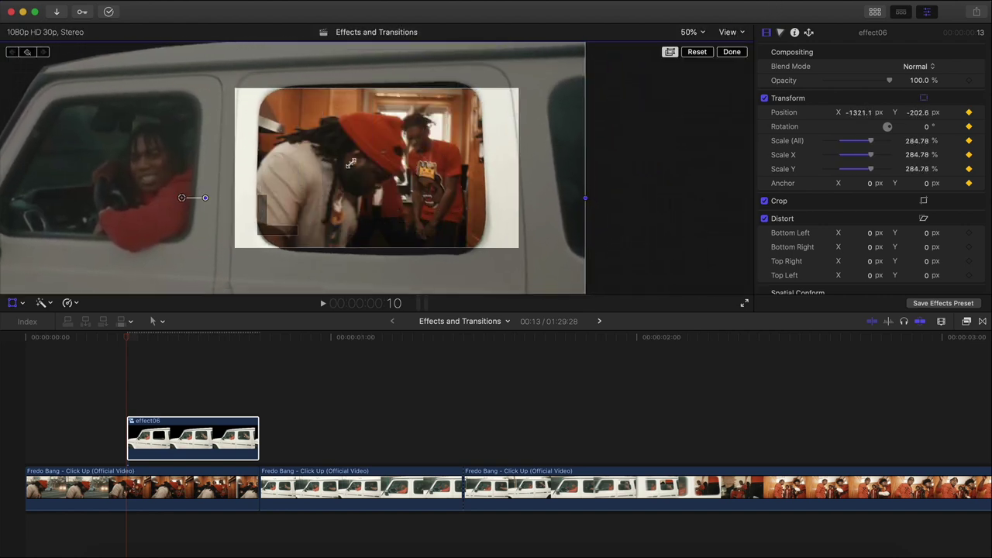
{"action": "left_click_drag", "start_coordinate": [916, 145], "coordinate": [915, 87]}
{"action": "left_click_drag", "start_coordinate": [544, 177], "coordinate": [483, 186]}
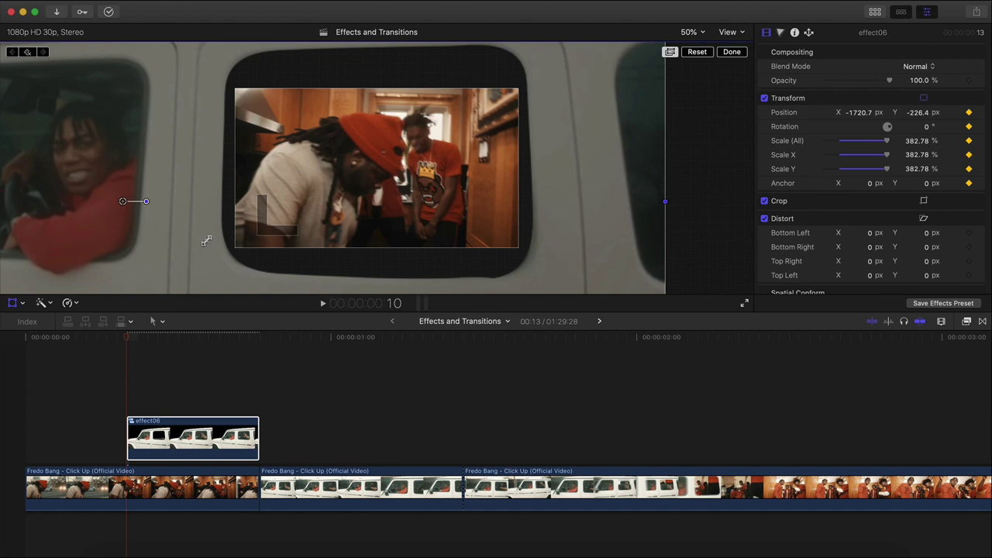
{"action": "left_click_drag", "start_coordinate": [619, 114], "coordinate": [619, 118]}
- Keyframe effect06 at frame 22 with 100% scale and position X 0, Y 0 px
{"action": "left_click_drag", "start_coordinate": [136, 340], "coordinate": [256, 342]}
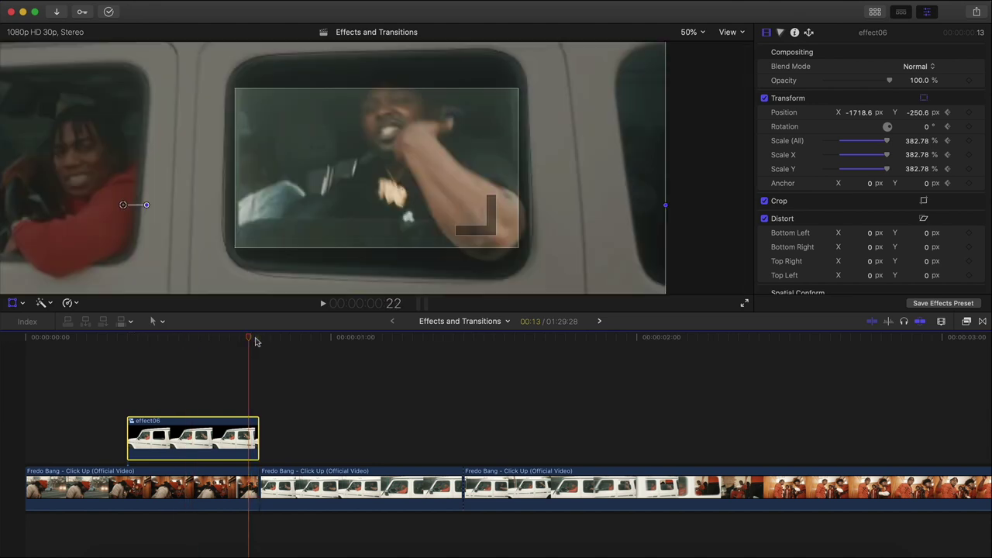
{"action": "left_click", "coordinate": [920, 142]}
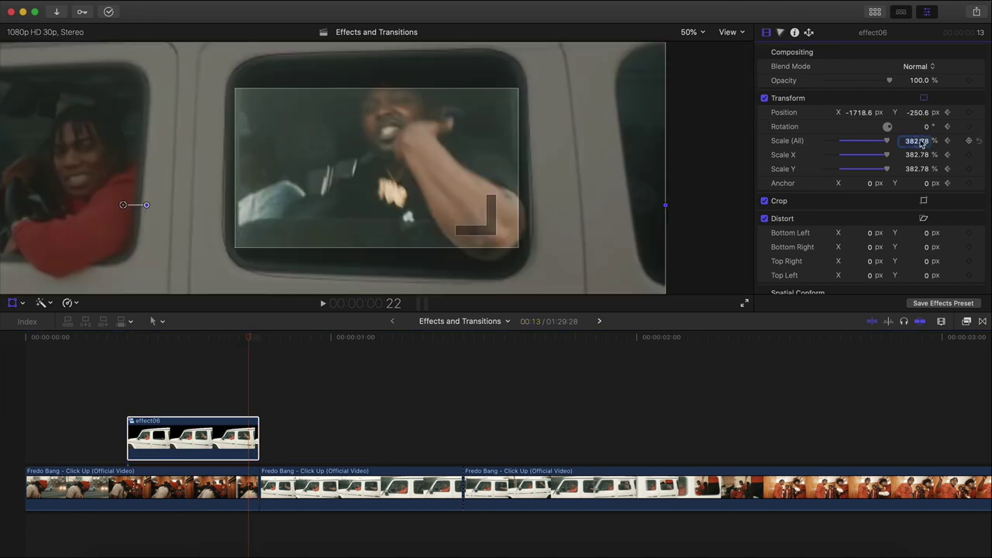
{"action": "key", "text": "Return"}
{"action": "left_click", "coordinate": [861, 114]}
{"action": "type", "text": "0"}
{"action": "key", "text": "Return"}
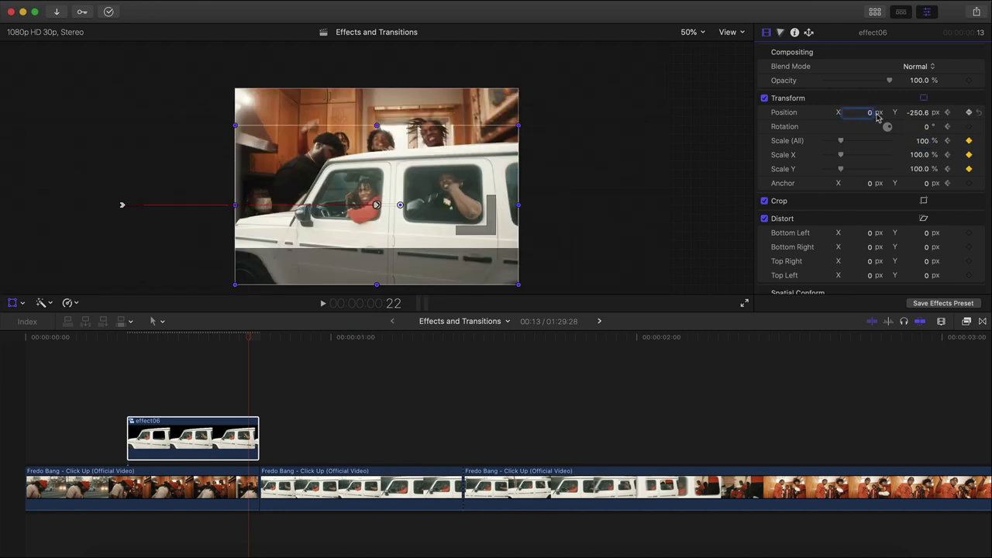
{"action": "left_click", "coordinate": [918, 113]}
{"action": "type", "text": "0"}
{"action": "key", "text": "Return"}
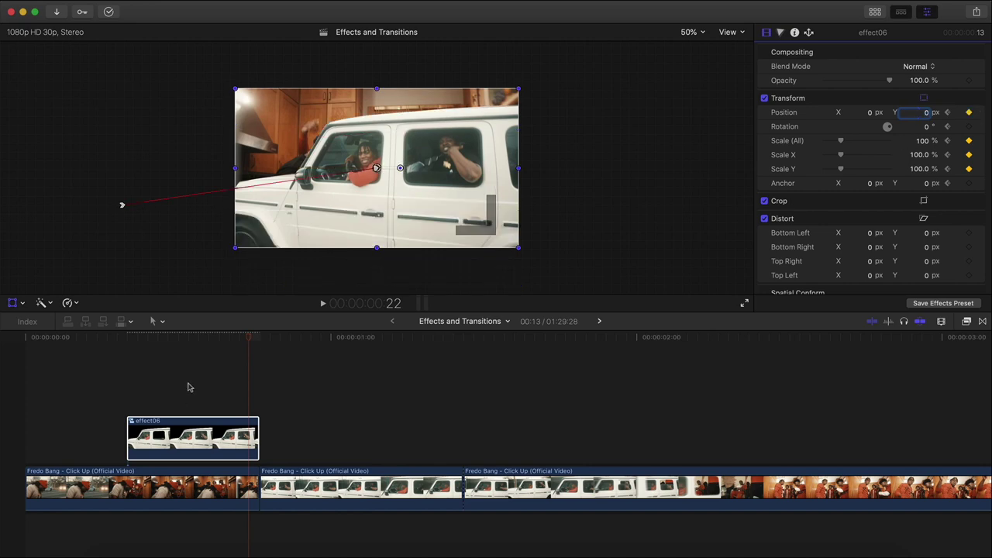
- Fit the picture to the viewer and play back the truck window transition
{"action": "key", "text": "/"}
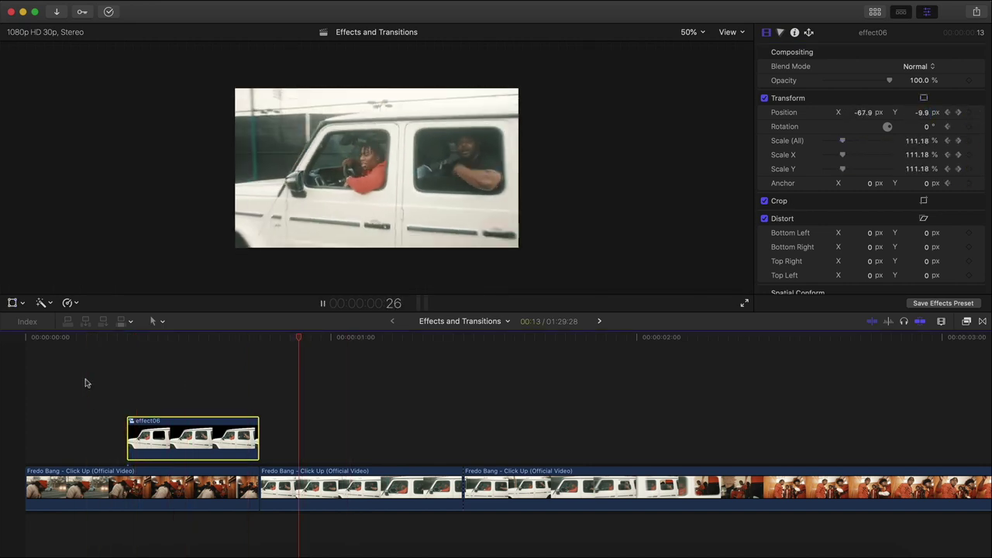
{"action": "key", "text": "space"}
{"action": "left_click", "coordinate": [688, 32]}
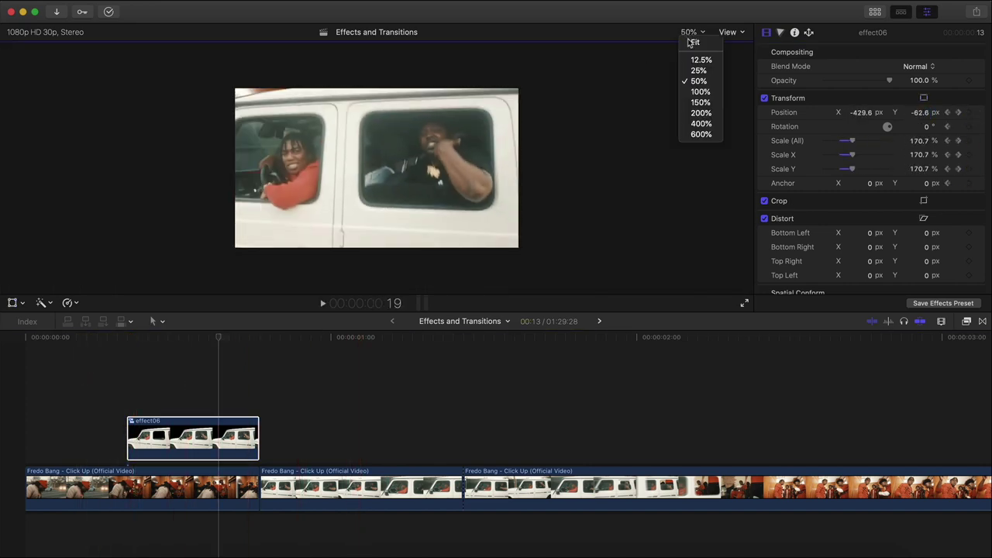
{"action": "left_click", "coordinate": [698, 43]}
{"action": "key", "text": "space"}
{"action": "key", "text": "space"}
{"action": "key", "text": "space"}
{"action": "key", "text": "space"}
{"action": "key", "text": "space"}
{"action": "key", "text": "space"}
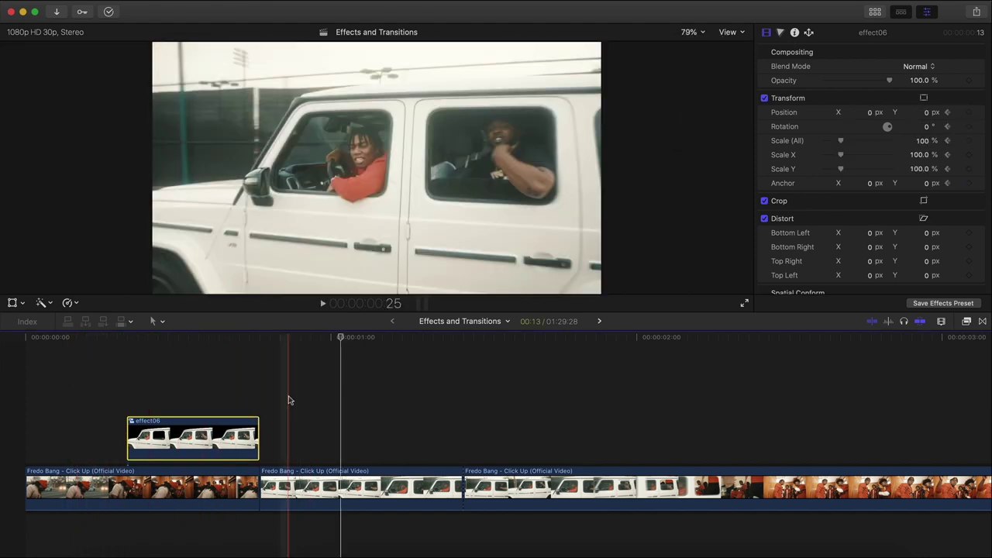
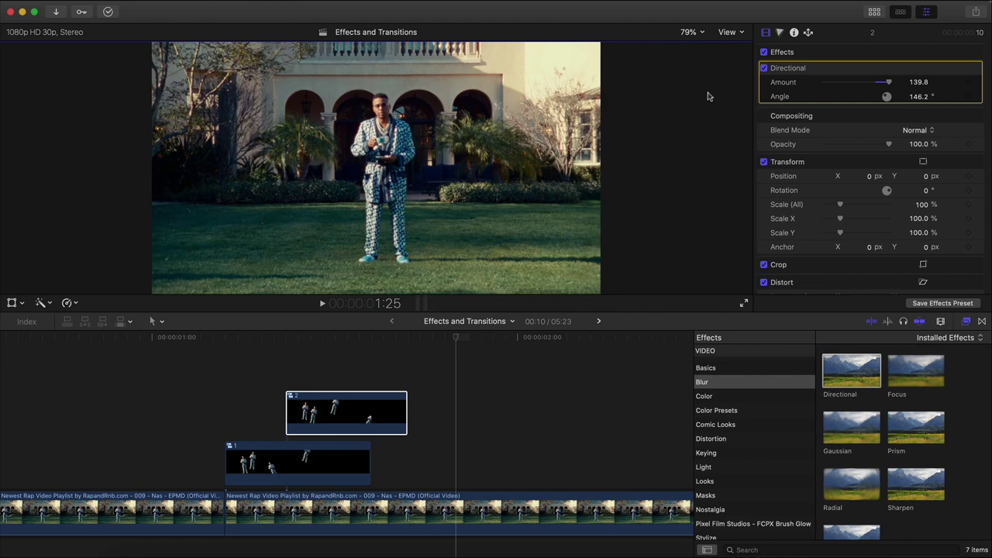
- Add a freeze frame of the standing man at 1:06 and place it as a connected clip above the main footage
{"action": "scroll", "coordinate": [277, 390], "scroll_direction": "left", "scroll_amount": 3}
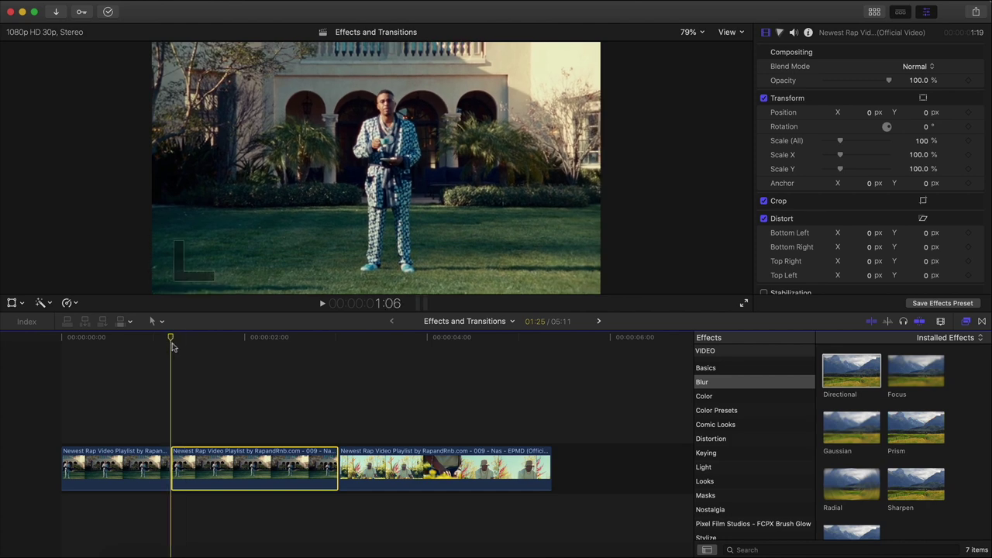
{"action": "left_click", "coordinate": [131, 9]}
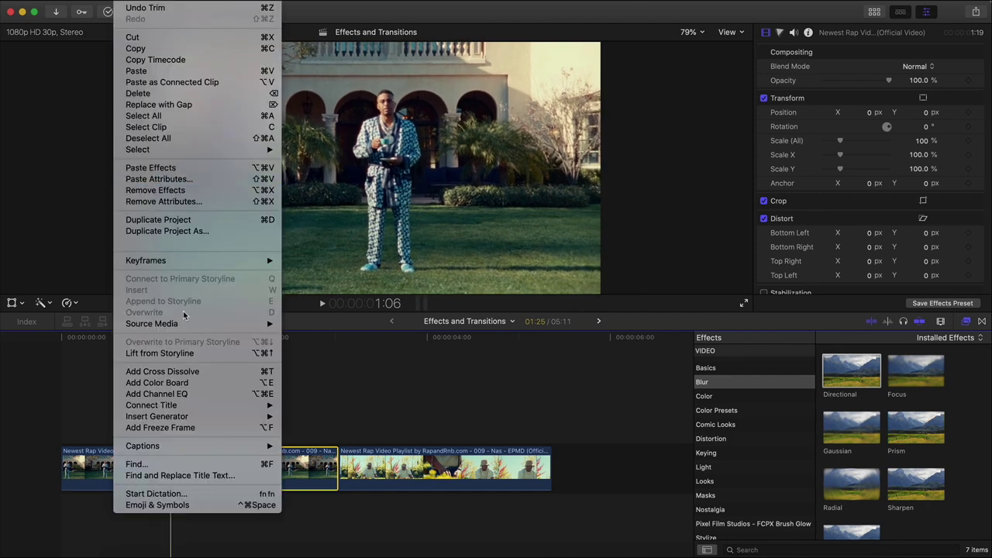
{"action": "left_click", "coordinate": [199, 431]}
{"action": "left_click_drag", "start_coordinate": [339, 469], "coordinate": [335, 415]}
{"action": "left_click", "coordinate": [255, 421]}
{"action": "left_click", "coordinate": [173, 341]}
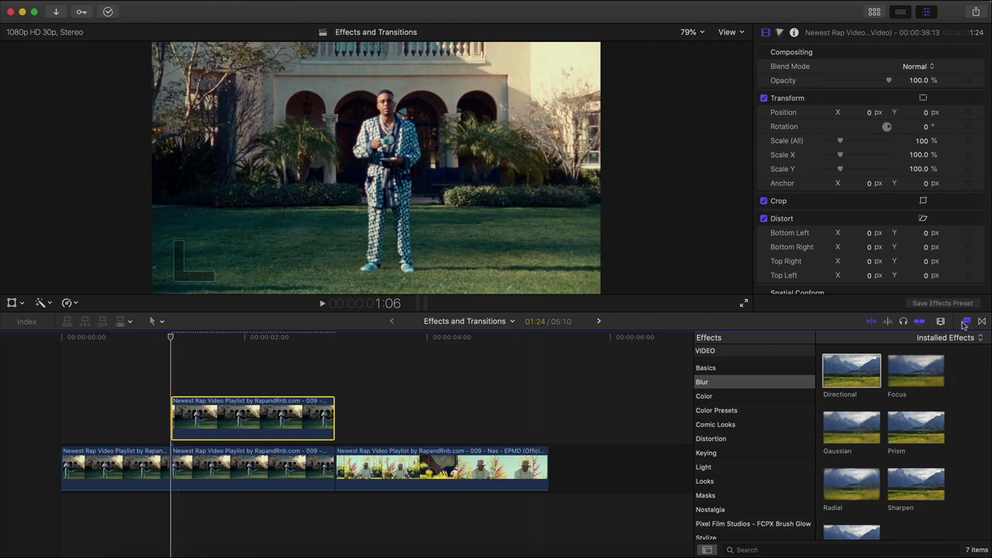
- Apply Draw Mask to the connected freeze frame and trace a closed Linear mask around the standing man
{"action": "left_click", "coordinate": [745, 495]}
{"action": "left_click_drag", "start_coordinate": [846, 376], "coordinate": [222, 409]}
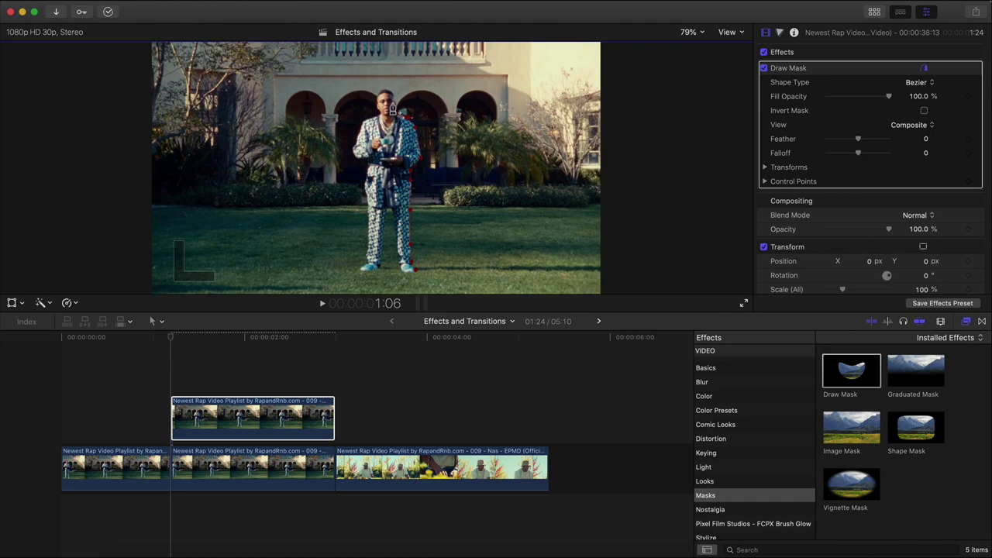
{"action": "left_click", "coordinate": [355, 151]}
{"action": "left_click", "coordinate": [367, 159]}
{"action": "left_click", "coordinate": [366, 183]}
{"action": "left_click", "coordinate": [369, 202]}
{"action": "left_click", "coordinate": [368, 217]}
{"action": "left_click", "coordinate": [369, 245]}
{"action": "left_click", "coordinate": [368, 261]}
{"action": "left_click", "coordinate": [361, 268]}
{"action": "left_click", "coordinate": [416, 273]}
{"action": "left_click", "coordinate": [233, 419]}
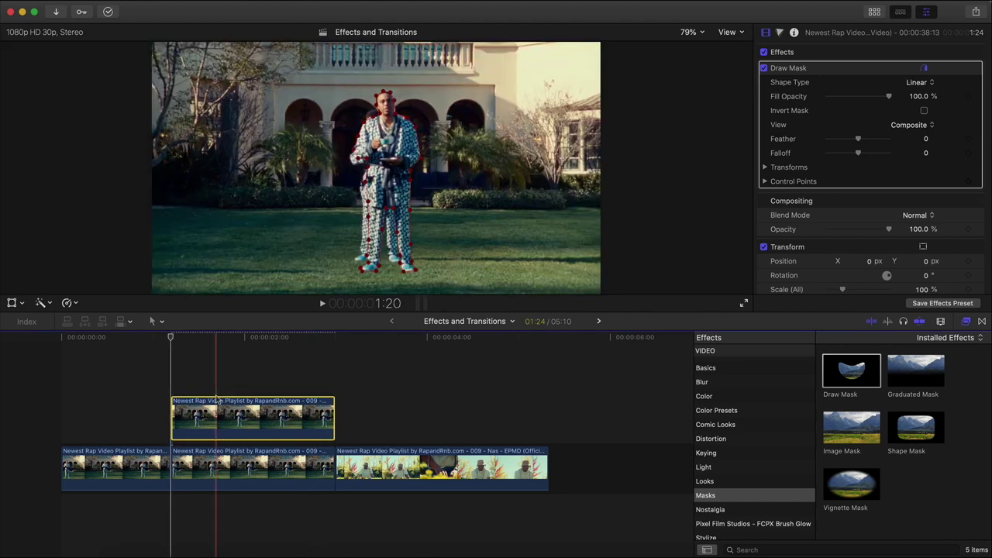
- Check the man's cutout over the flower footage, set the mask's feather to 8.0, and return the clip to 1:06
{"action": "left_click", "coordinate": [825, 206]}
{"action": "left_click_drag", "start_coordinate": [217, 419], "coordinate": [425, 335]}
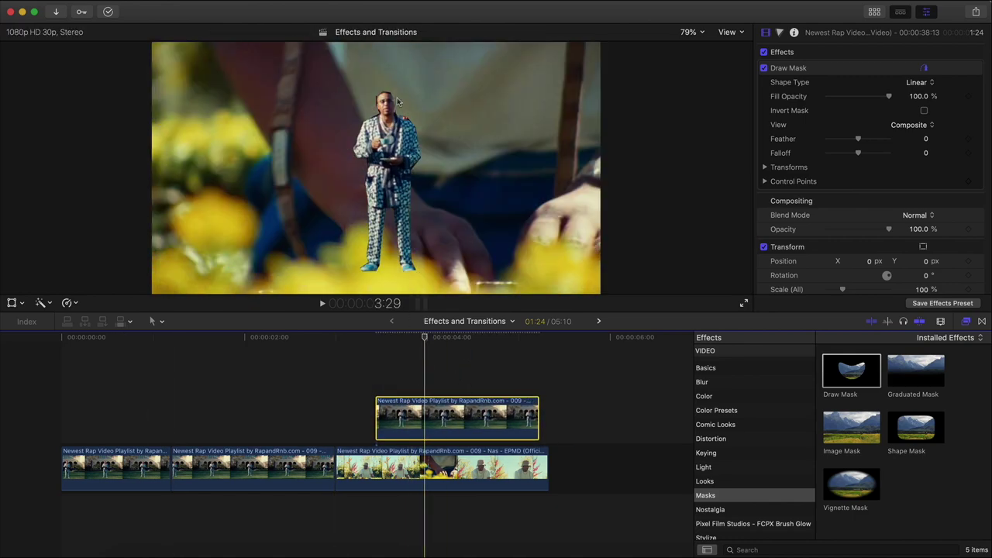
{"action": "left_click_drag", "start_coordinate": [860, 140], "coordinate": [866, 142]}
{"action": "left_click_drag", "start_coordinate": [465, 423], "coordinate": [261, 423]}
- Add a Transform keyframe at the cutout's default placement on its first frame, 1:06
{"action": "left_click", "coordinate": [202, 339]}
{"action": "left_click_drag", "start_coordinate": [183, 345], "coordinate": [174, 348]}
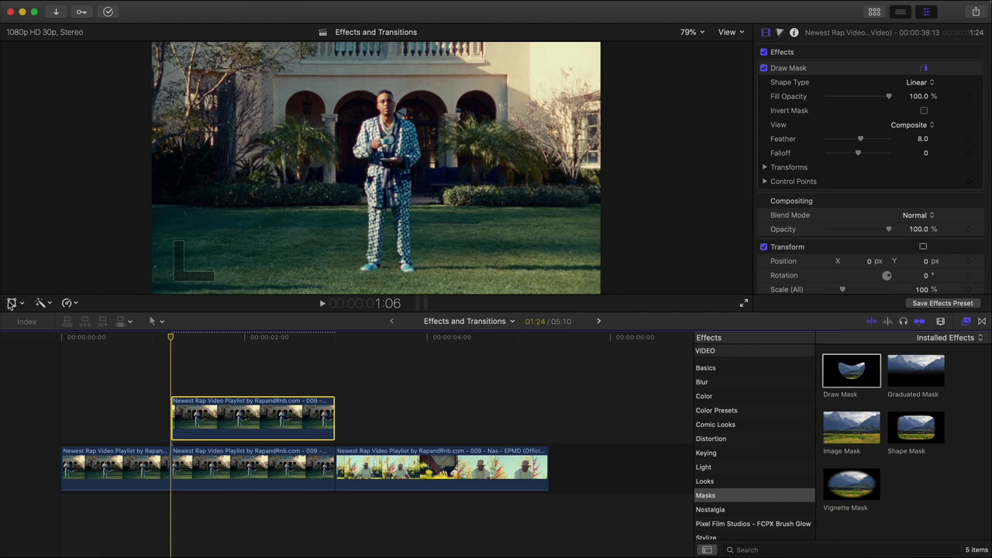
{"action": "left_click", "coordinate": [11, 303]}
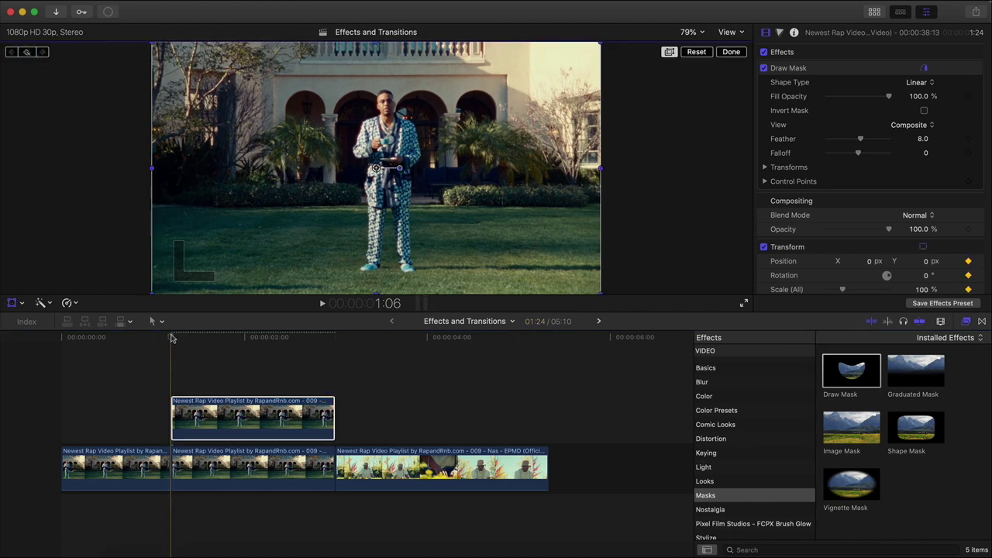
- Keyframe the cutout further along its clip at position X 1107.5, Y 670.3 px with 34.8° rotation, beyond the picture's upper-right corner
{"action": "key", "text": "Right"}
{"action": "key", "text": "Right"}
{"action": "key", "text": "Right"}
{"action": "mouse_move", "coordinate": [212, 339]}
{"action": "left_mouse_down"}
{"action": "mouse_move", "coordinate": [174, 342]}
{"action": "mouse_move", "coordinate": [212, 342]}
{"action": "left_mouse_up"}
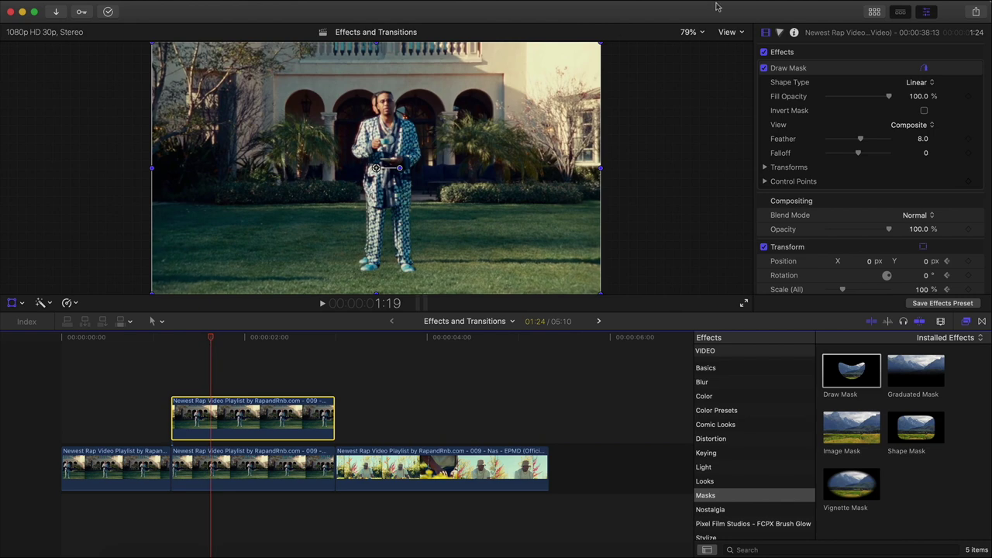
{"action": "left_click", "coordinate": [686, 32]}
{"action": "left_click", "coordinate": [698, 81]}
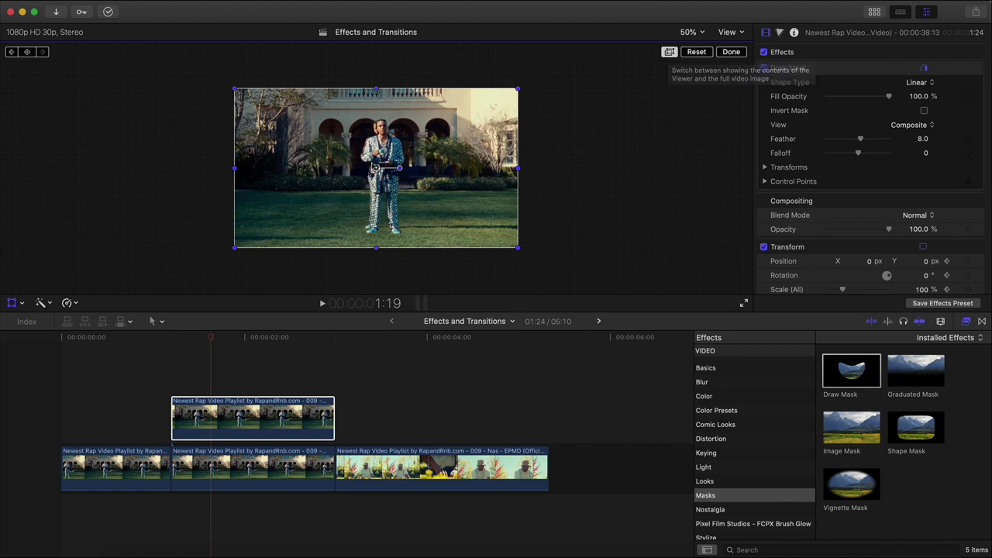
{"action": "left_click_drag", "start_coordinate": [398, 169], "coordinate": [559, 55]}
{"action": "mouse_move", "coordinate": [215, 347]}
{"action": "left_mouse_down"}
{"action": "mouse_move", "coordinate": [179, 341]}
{"action": "mouse_move", "coordinate": [217, 341]}
{"action": "left_mouse_up"}
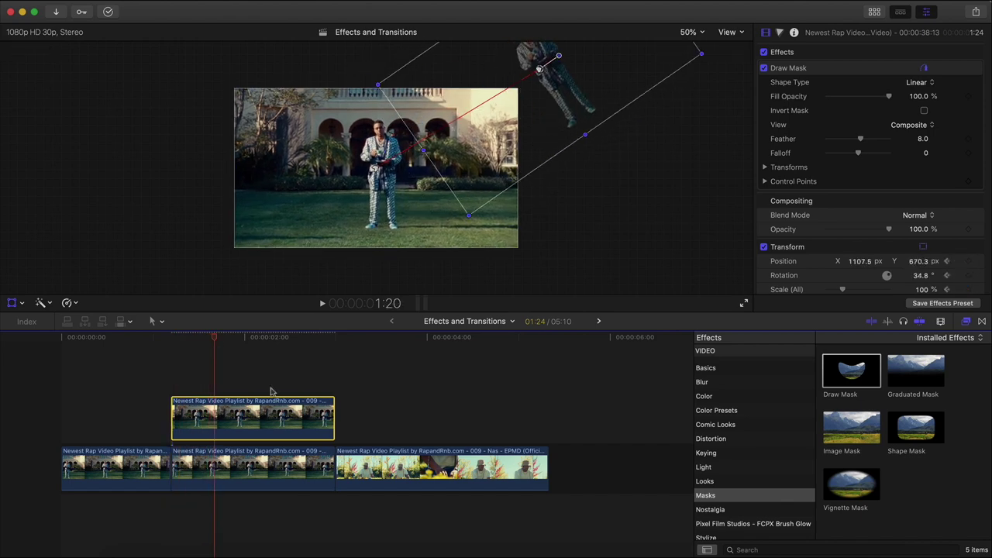
- Trim the end of the animated freeze frame to a 12-frame duration and leave the Transform controls
{"action": "left_click_drag", "start_coordinate": [333, 406], "coordinate": [221, 406]}
{"action": "left_click", "coordinate": [731, 52]}
{"action": "left_click", "coordinate": [194, 419]}
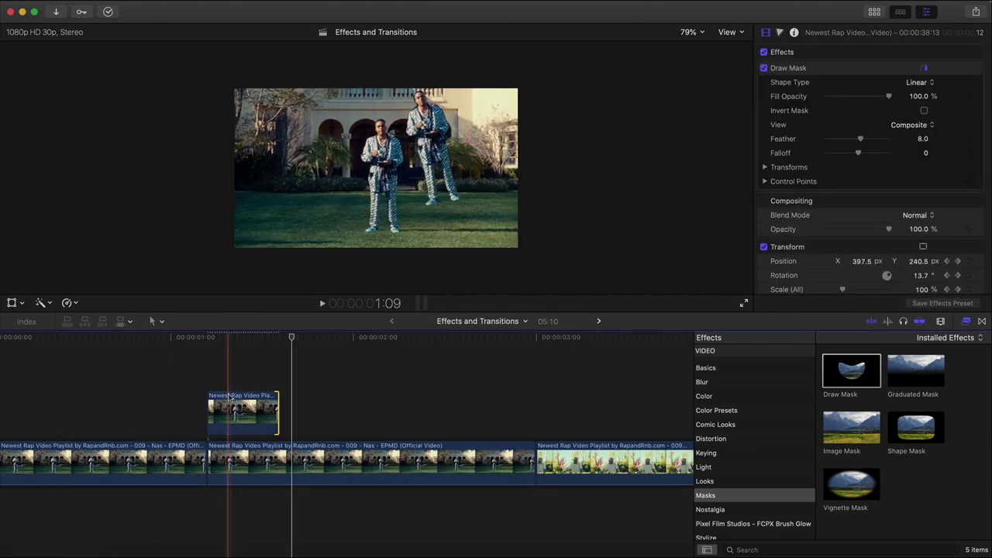
- Duplicate the animated cutout onto a layer above and reset the copy's Transform settings
{"action": "left_click", "coordinate": [229, 407]}
{"action": "scroll", "coordinate": [213, 408], "scroll_direction": "right", "scroll_amount": 1}
{"action": "left_click_drag", "start_coordinate": [225, 408], "coordinate": [229, 375]}
{"action": "scroll", "coordinate": [230, 375], "scroll_direction": "right", "scroll_amount": 2}
{"action": "left_click", "coordinate": [174, 389]}
{"action": "scroll", "coordinate": [174, 389], "scroll_direction": "right", "scroll_amount": 1}
{"action": "left_click", "coordinate": [11, 305]}
{"action": "left_click", "coordinate": [698, 52]}
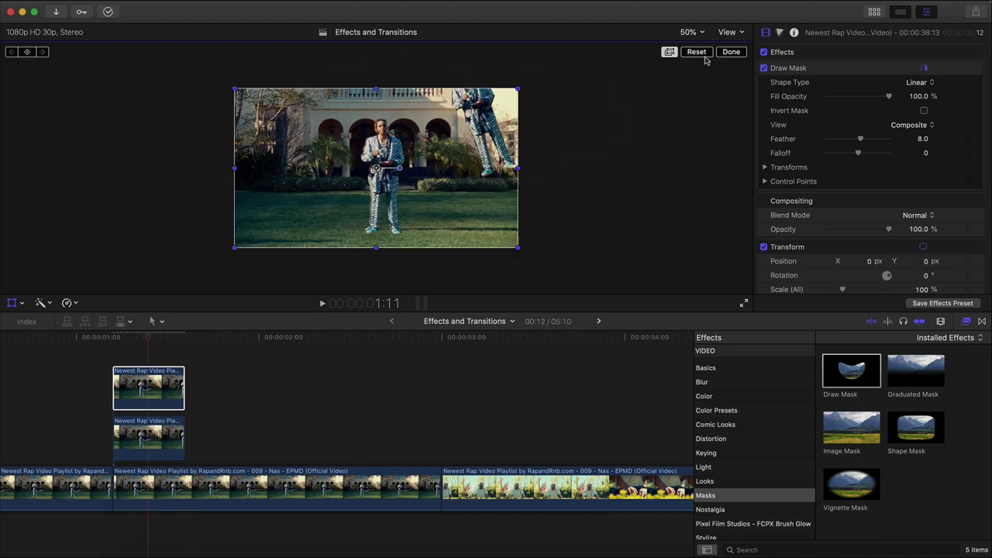
- Keyframe the copy's default placement at 1:06 and position X -1258.6, Y -583.1 px with 30.3° rotation at 1:14
{"action": "left_click_drag", "start_coordinate": [147, 340], "coordinate": [114, 339]}
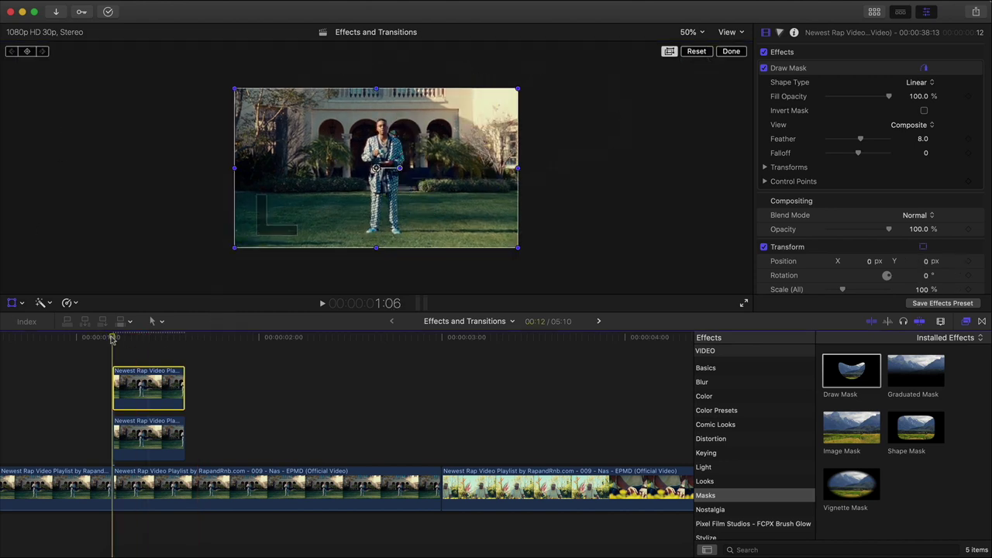
{"action": "left_click", "coordinate": [58, 96]}
{"action": "left_click", "coordinate": [179, 338]}
{"action": "key", "text": "Left"}
{"action": "key", "text": "Left"}
{"action": "key", "text": "Left"}
{"action": "key", "text": "Left"}
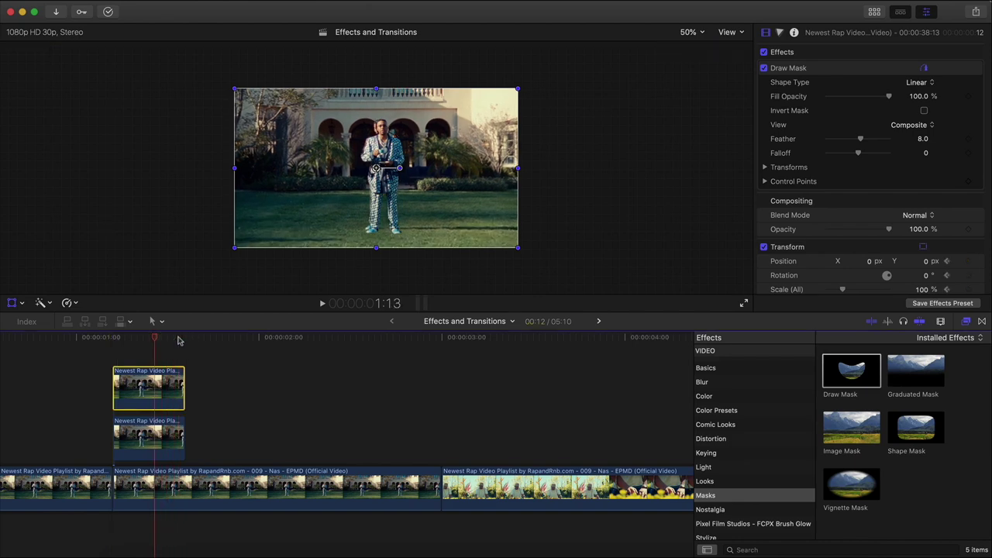
{"action": "left_click_drag", "start_coordinate": [397, 167], "coordinate": [225, 240]}
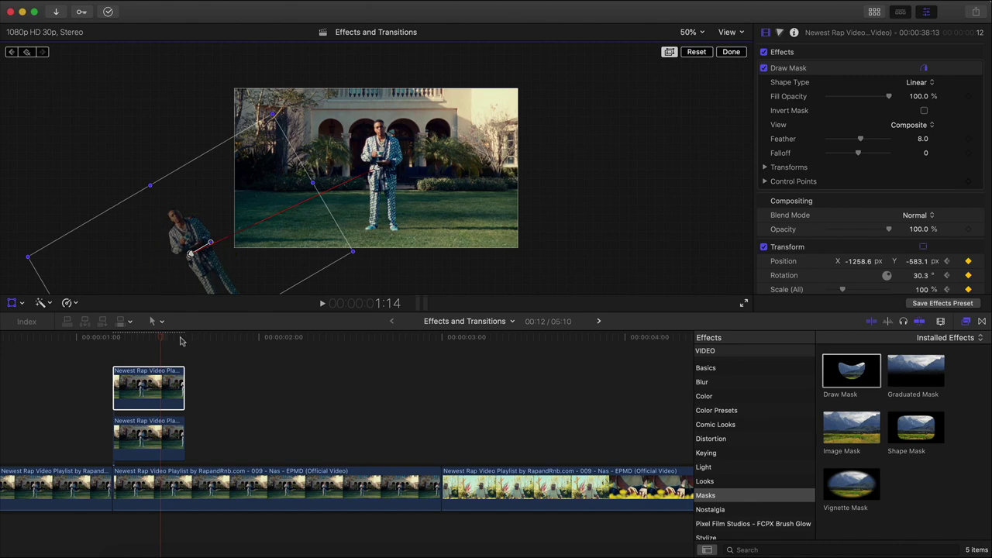
{"action": "left_click", "coordinate": [151, 339]}
{"action": "left_click_drag", "start_coordinate": [152, 338], "coordinate": [139, 346]}
{"action": "left_click", "coordinate": [546, 228]}
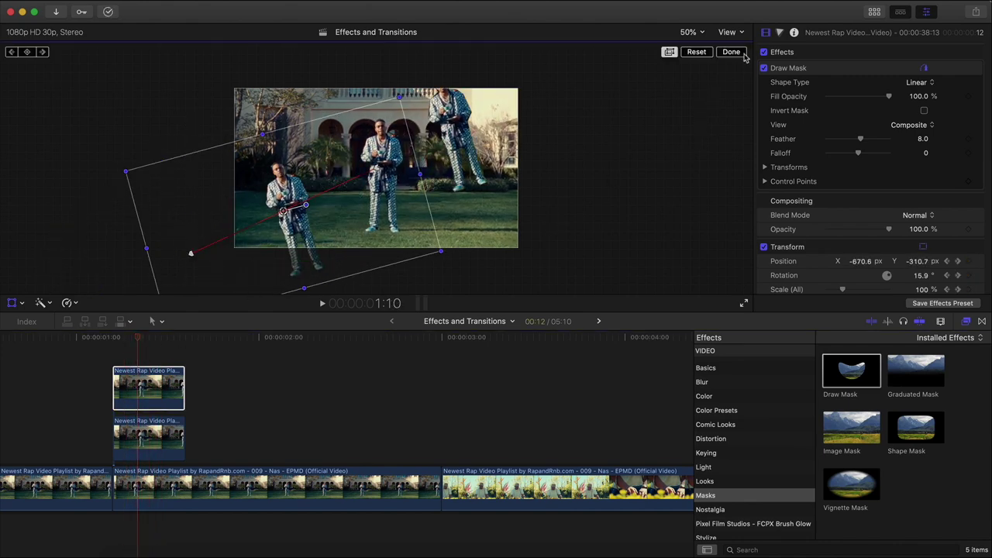
- Duplicate the upper animated cutout onto a third layer above and select the new copy
{"action": "left_click_drag", "start_coordinate": [131, 395], "coordinate": [132, 355]}
{"action": "scroll", "coordinate": [143, 386], "scroll_direction": "up", "scroll_amount": 5}
{"action": "left_click", "coordinate": [147, 387]}
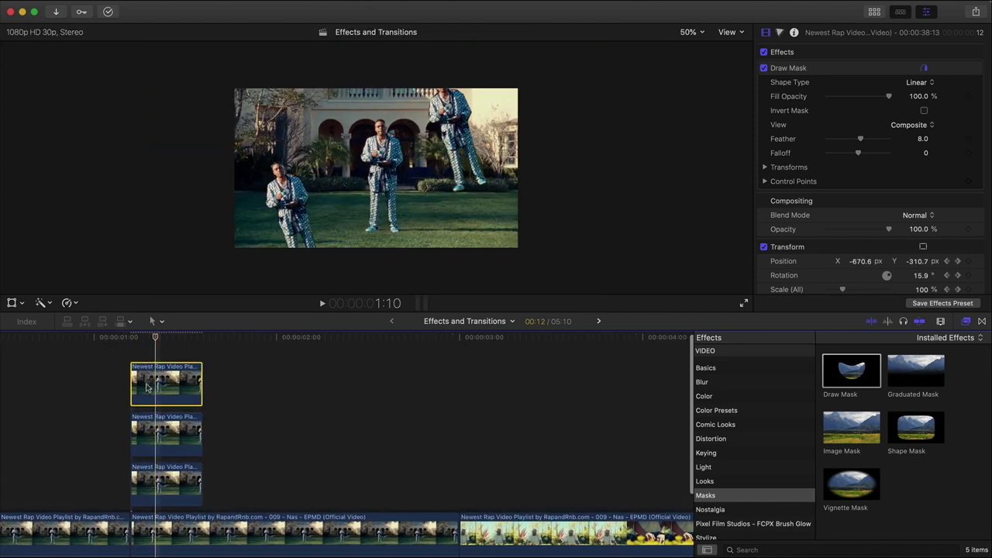
{"action": "scroll", "coordinate": [146, 388], "scroll_direction": "left", "scroll_amount": 5}
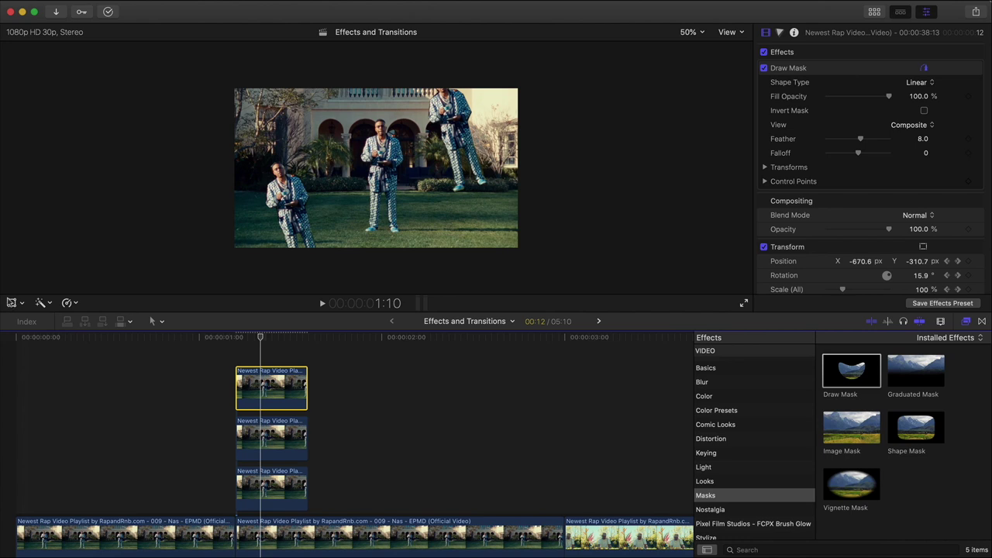
- Reset the third cutout copy's Transform settings and keyframe its default placement at 1:06
{"action": "left_click", "coordinate": [11, 303]}
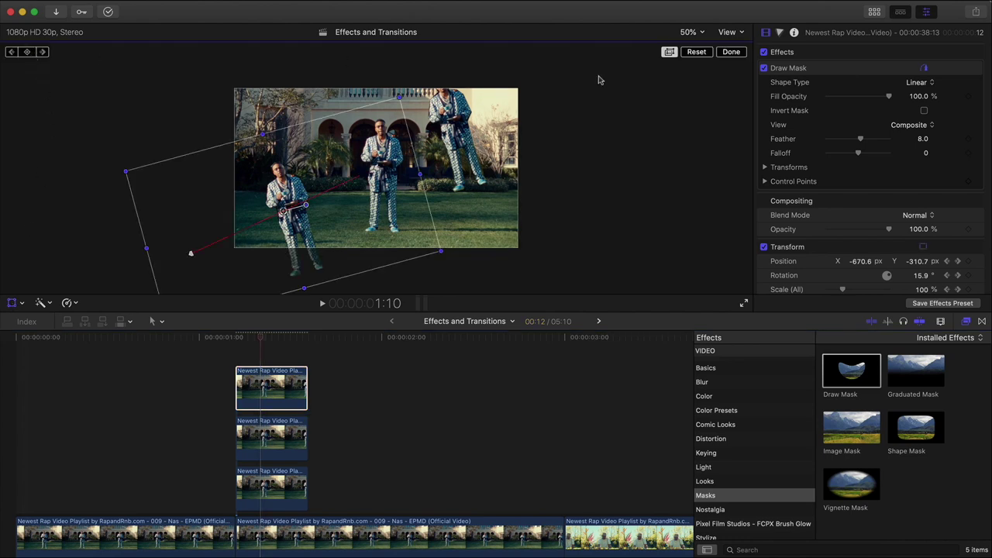
{"action": "left_click", "coordinate": [710, 54]}
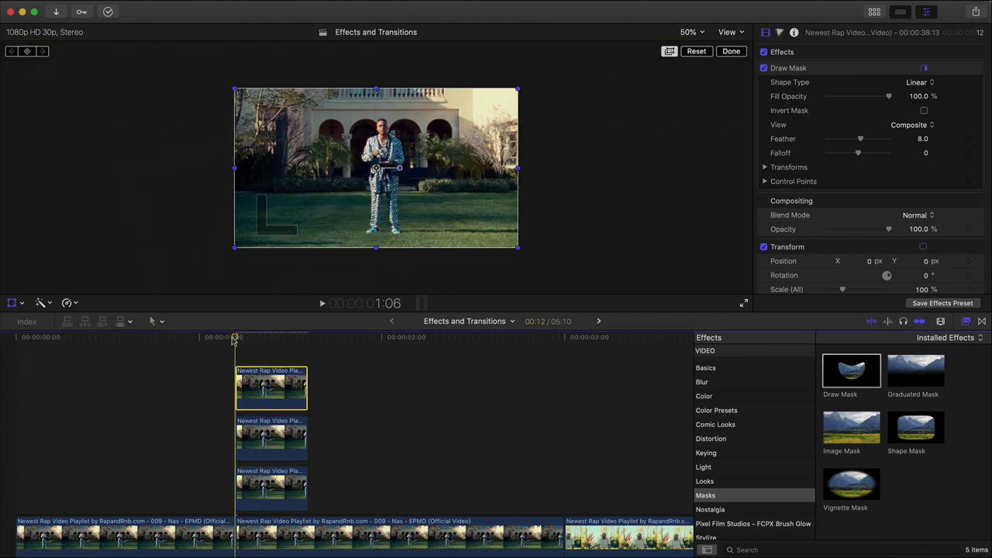
{"action": "left_click", "coordinate": [28, 53]}
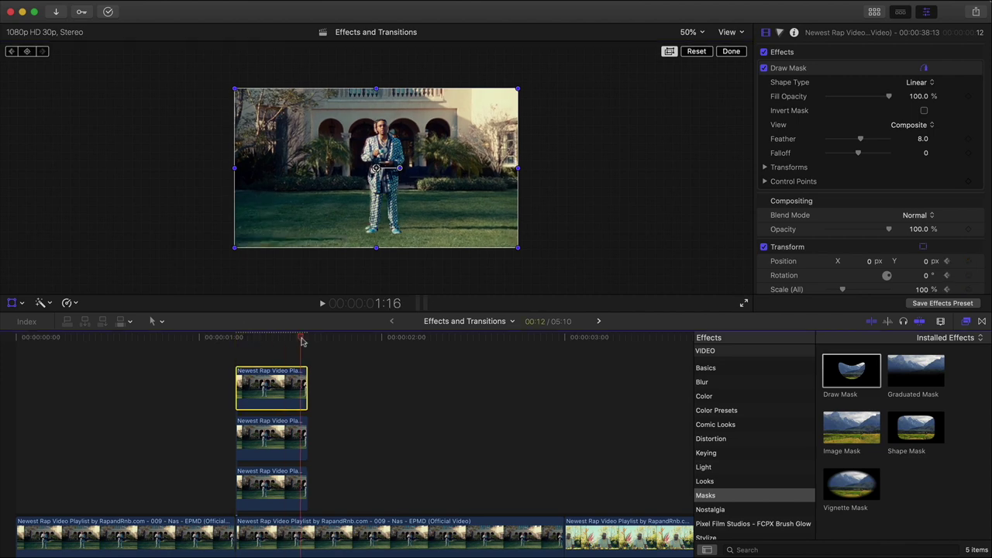
- Keyframe the third cutout at 1:14 outside the frame's upper-left corner, at position X -1264.6, Y 643.1 px with -46.3° rotation
{"action": "left_click", "coordinate": [271, 339]}
{"action": "key", "text": "Left"}
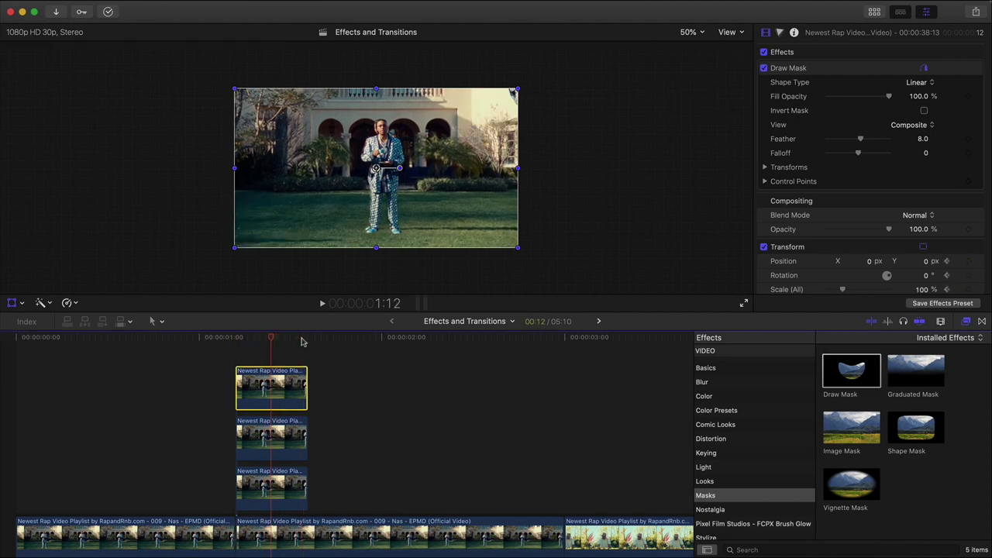
{"action": "key", "text": "Right"}
{"action": "key", "text": "Right"}
{"action": "left_click_drag", "start_coordinate": [376, 167], "coordinate": [210, 101]}
{"action": "left_click_drag", "start_coordinate": [201, 141], "coordinate": [202, 138]}
{"action": "left_click", "coordinate": [739, 52]}
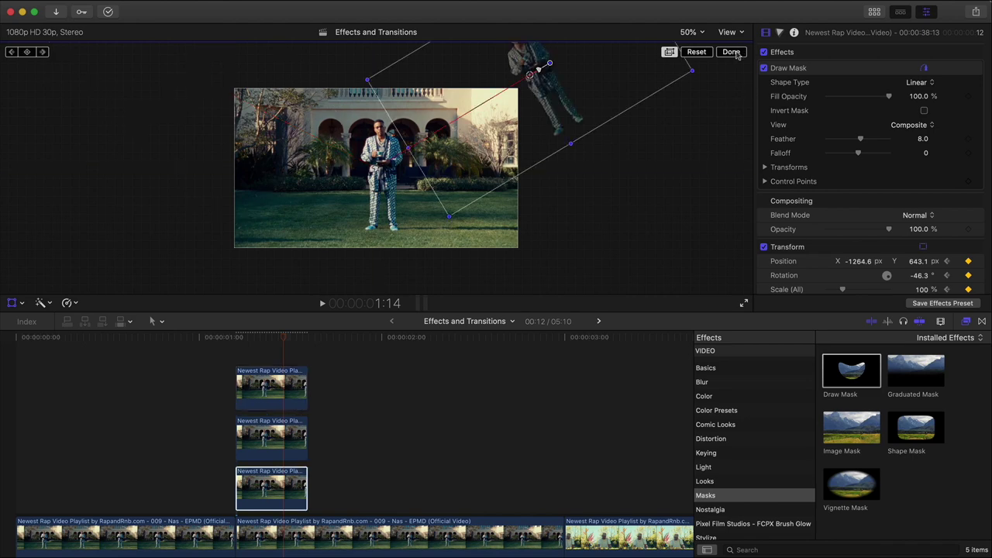
- Move the third cutout to start at 1:14 and duplicate it onto a layer directly above
{"action": "left_click", "coordinate": [736, 52]}
{"action": "left_click_drag", "start_coordinate": [281, 343], "coordinate": [255, 342]}
{"action": "left_click_drag", "start_coordinate": [264, 389], "coordinate": [312, 390]}
{"action": "key", "text": "Right"}
{"action": "key", "text": "Right"}
{"action": "key", "text": "Right"}
{"action": "left_click_drag", "start_coordinate": [314, 389], "coordinate": [314, 361]}
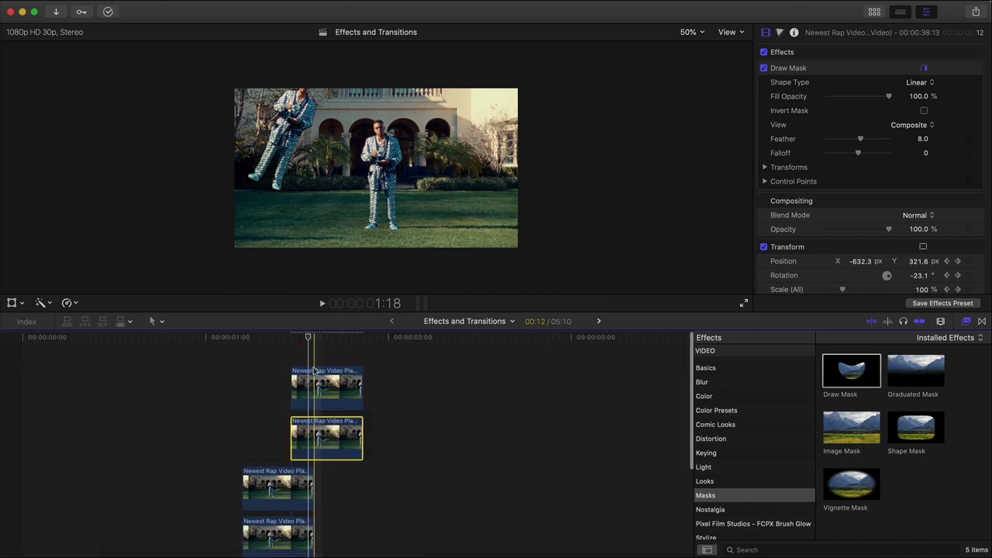
- Reset the topmost copy's Transform settings and keyframe its default placement at 1:14
{"action": "left_click", "coordinate": [11, 304]}
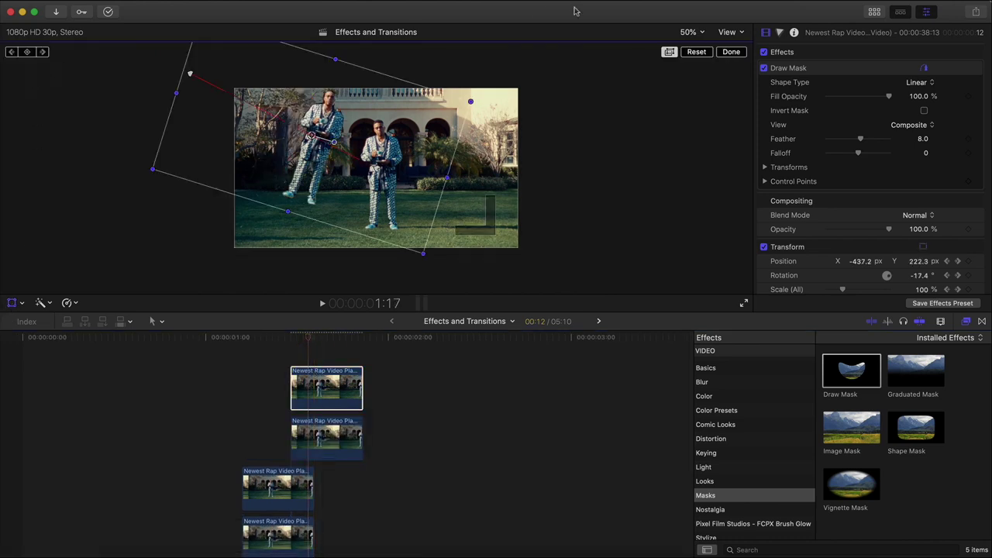
{"action": "left_click", "coordinate": [697, 51]}
{"action": "left_click", "coordinate": [291, 337]}
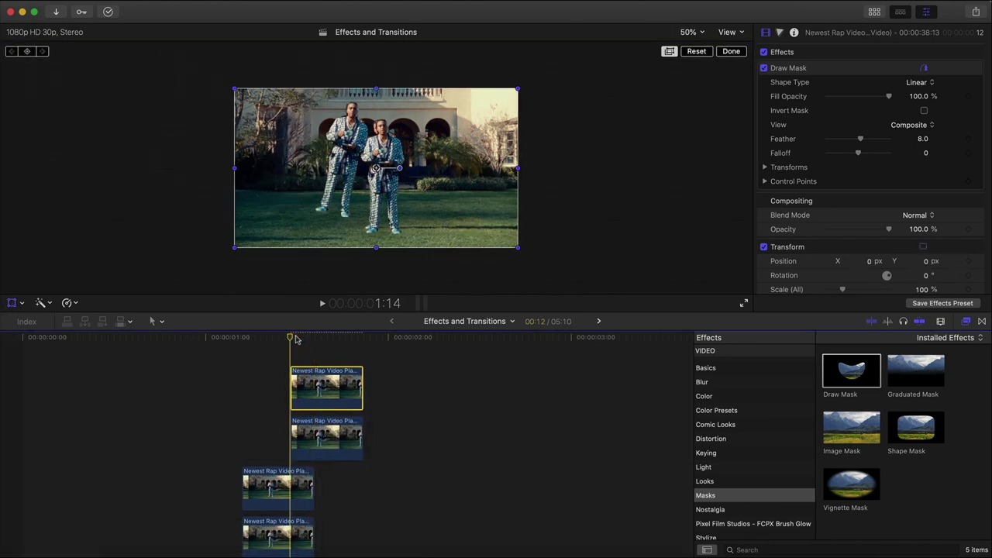
{"action": "left_click", "coordinate": [153, 205]}
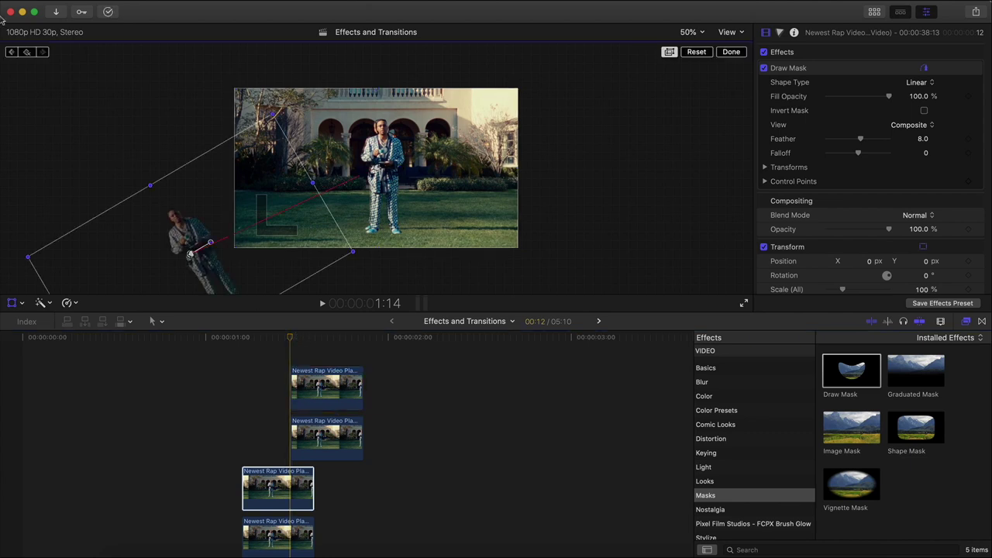
{"action": "left_click", "coordinate": [329, 383]}
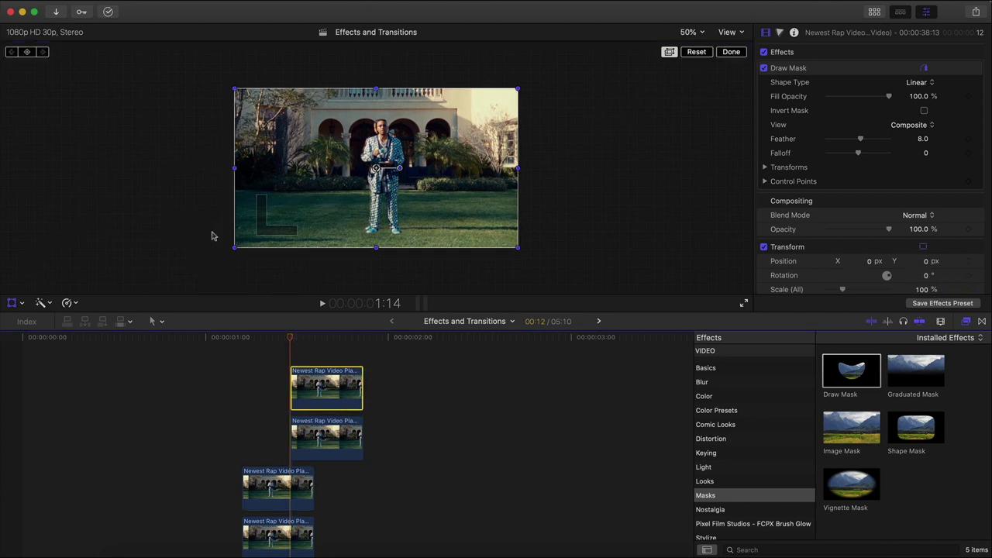
- Keyframe the topmost copy at 1:22 to position X 1248.9, Y -484.0 px with 40.1° rotation, and leave the Transform controls
{"action": "left_click", "coordinate": [358, 337]}
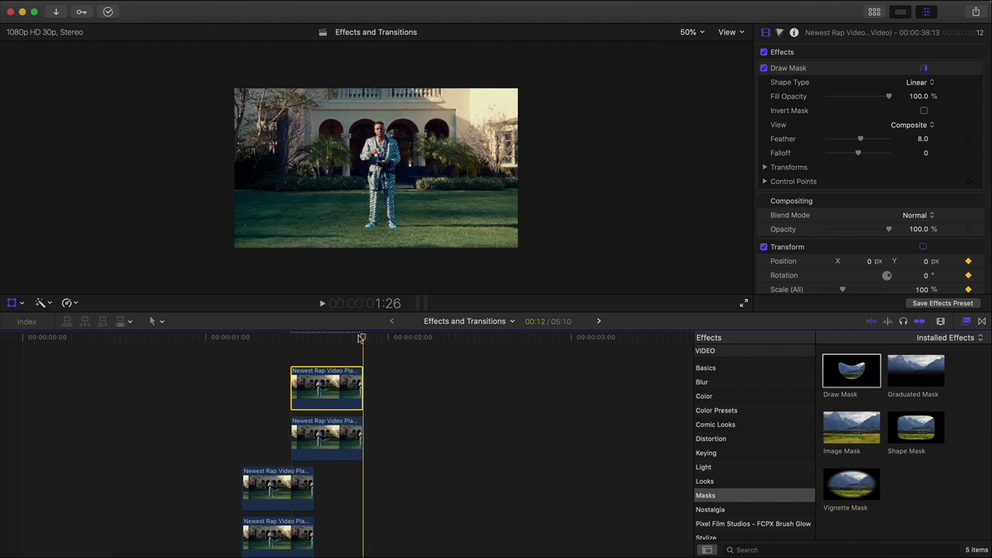
{"action": "key", "text": "Left"}
{"action": "key", "text": "Left"}
{"action": "key", "text": "Left"}
{"action": "key", "text": "Left"}
{"action": "key", "text": "Left"}
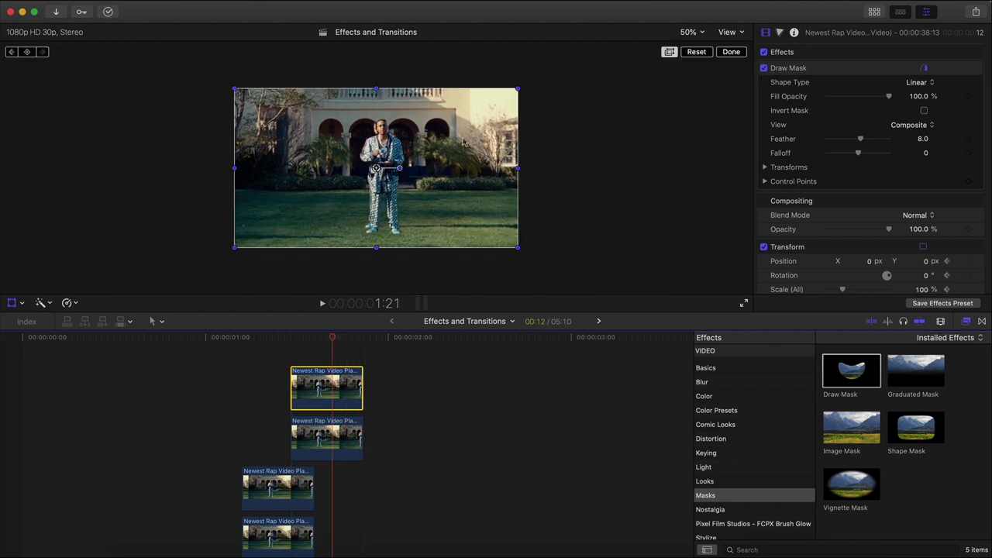
{"action": "key", "text": "Right"}
{"action": "key", "text": "Right"}
{"action": "key", "text": "Right"}
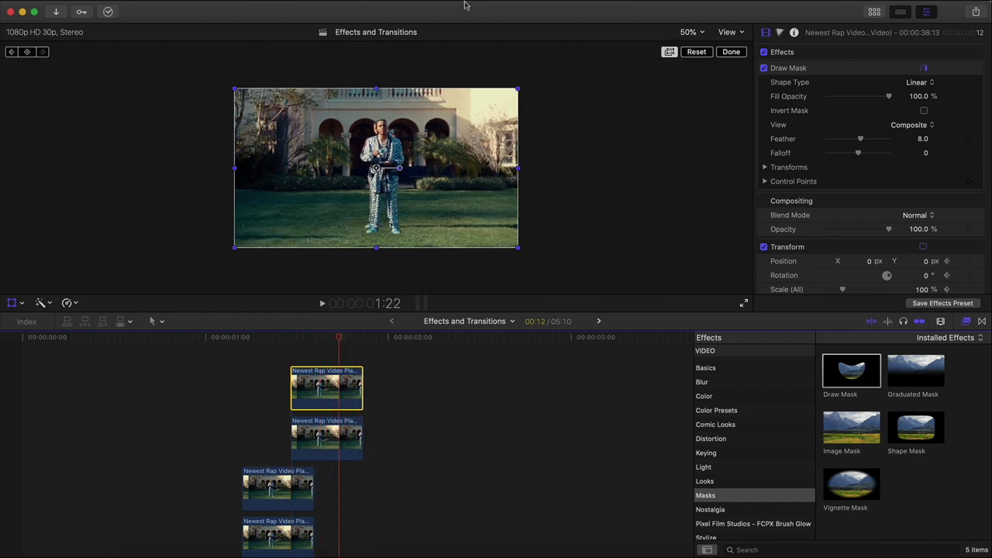
{"action": "left_click_drag", "start_coordinate": [378, 149], "coordinate": [607, 242]}
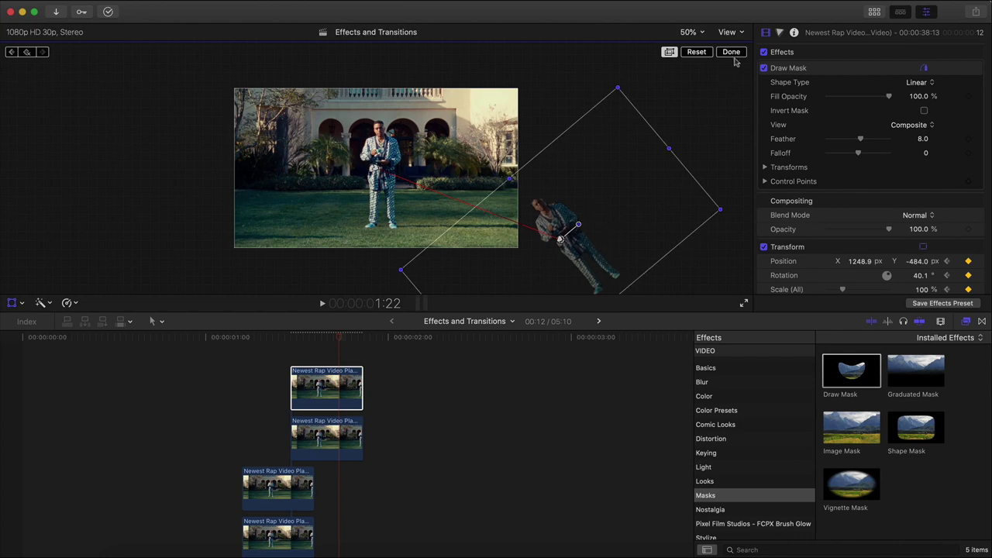
{"action": "left_click", "coordinate": [731, 51]}
- Preview the four flying cutouts and enlarge the viewer image to fit
{"action": "left_click_drag", "start_coordinate": [339, 338], "coordinate": [234, 355]}
{"action": "key", "text": "slash"}
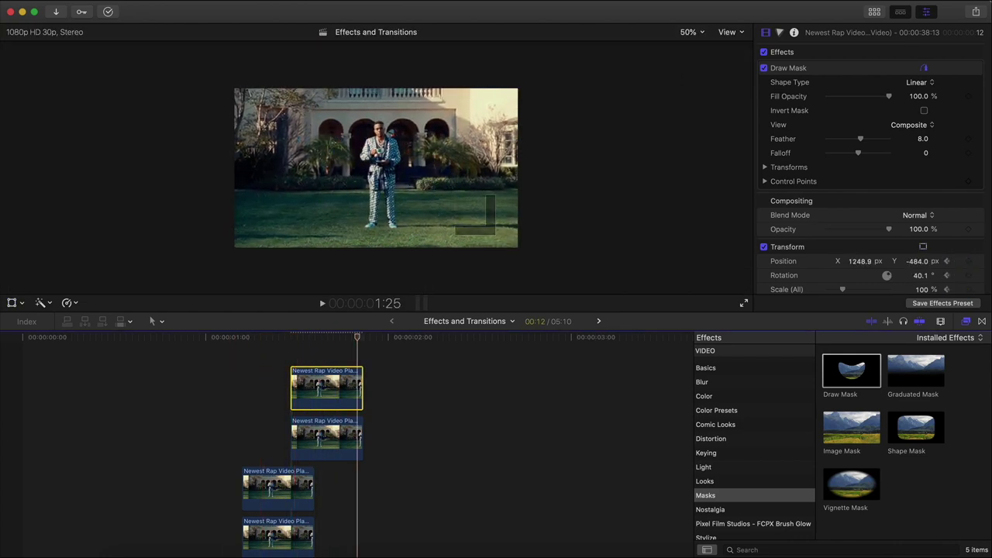
{"action": "left_click", "coordinate": [692, 33]}
{"action": "left_click", "coordinate": [694, 43]}
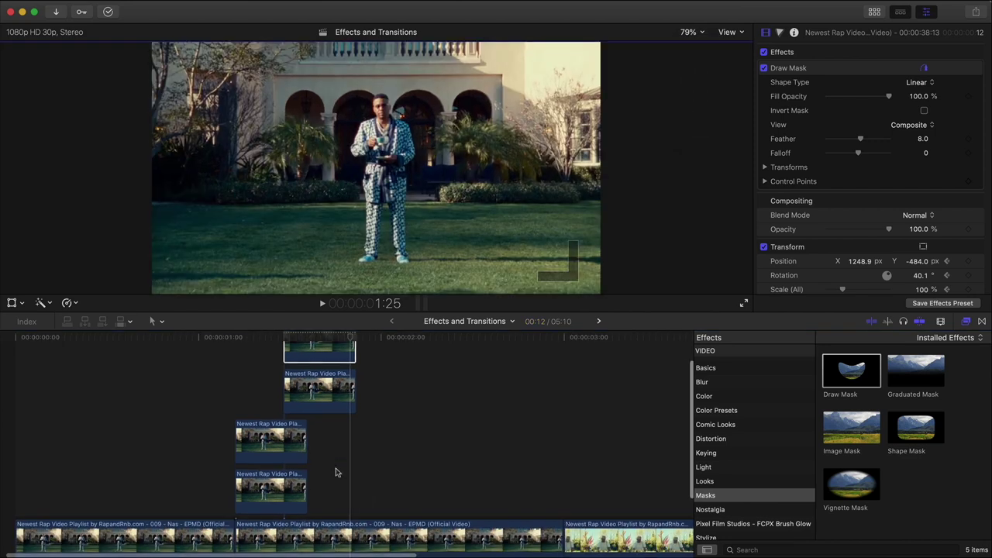
- Combine the two upper cutouts starting at 1:14 into a compound clip named 01
{"action": "left_click_drag", "start_coordinate": [387, 454], "coordinate": [320, 337]}
{"action": "right_click", "coordinate": [320, 393]}
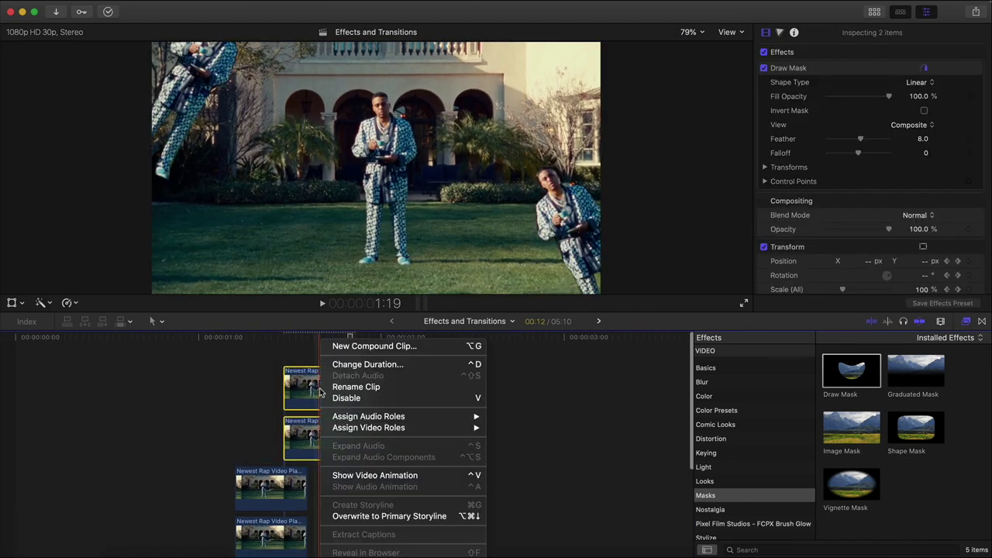
{"action": "left_click", "coordinate": [358, 348]}
{"action": "type", "text": "sdf"}
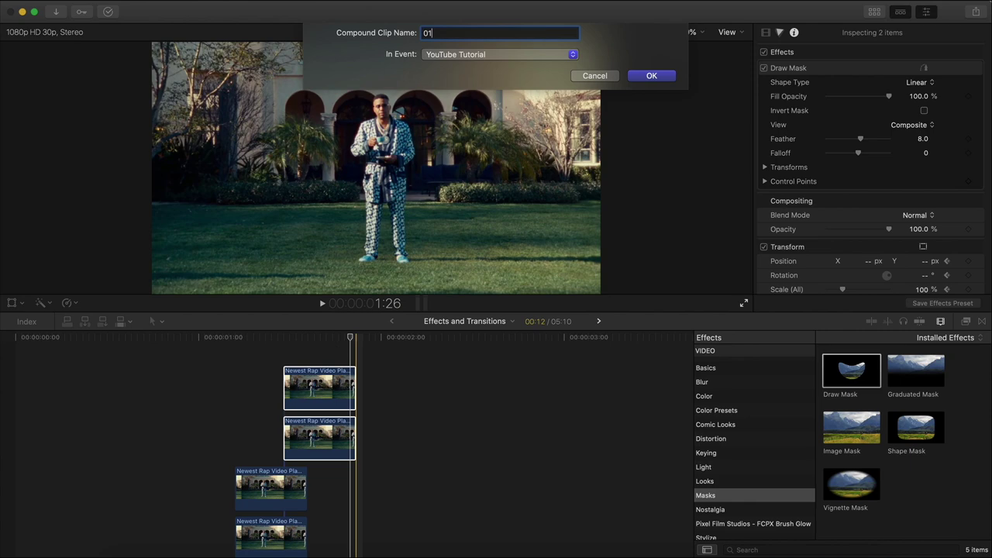
{"action": "key", "text": "Return"}
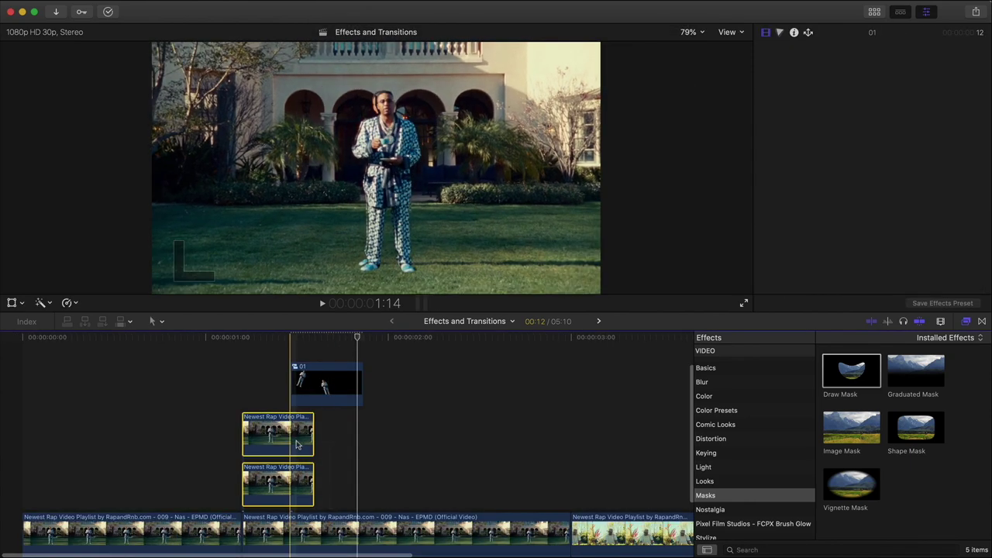
- Combine the two lower cutouts starting at 1:06 into a compound clip named 02
{"action": "right_click", "coordinate": [336, 398]}
{"action": "left_click", "coordinate": [345, 348]}
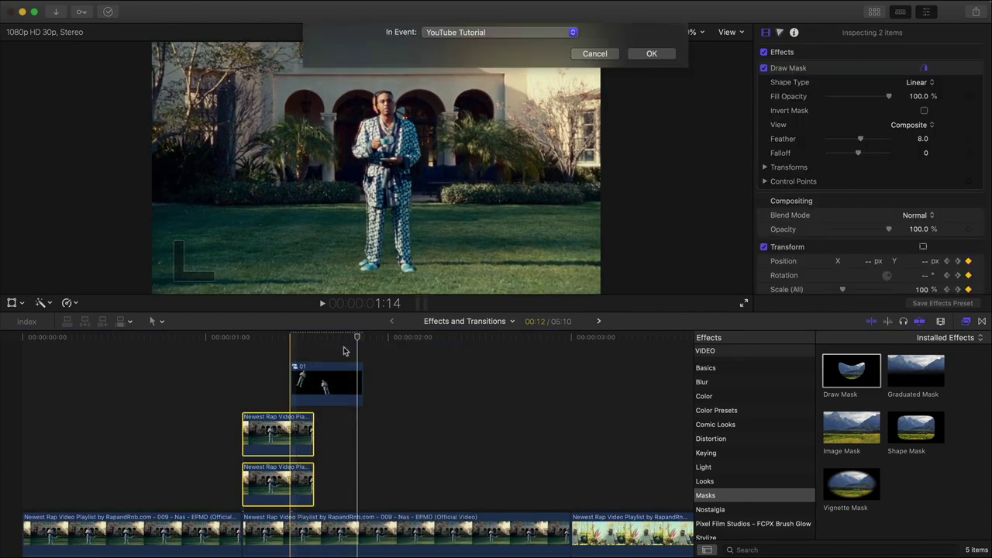
{"action": "type", "text": "02"}
{"action": "key", "text": "Return"}
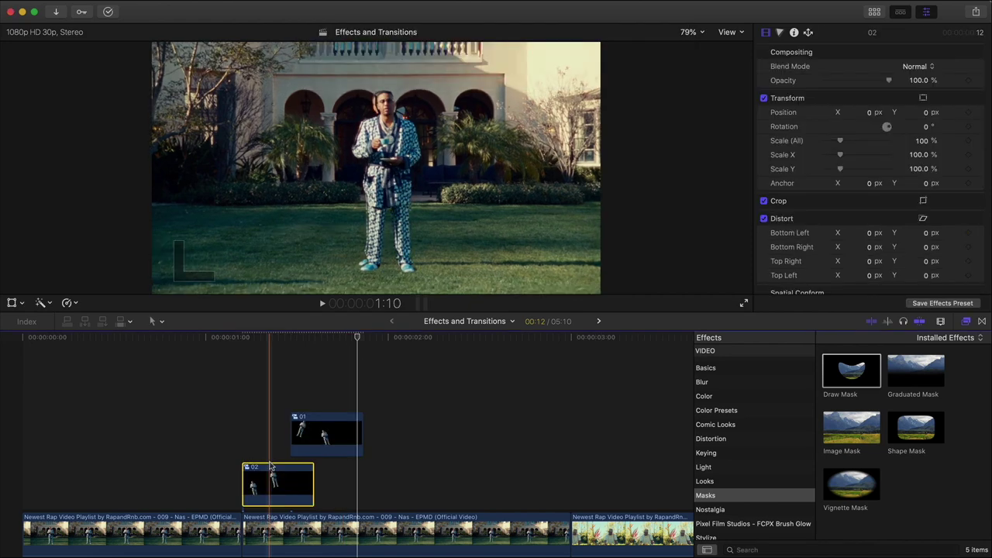
- Apply the Directional blur to compound clip 02 with amount 122.1 and angle 27.4°, and preview it
{"action": "left_click", "coordinate": [337, 440]}
{"action": "key", "text": "v"}
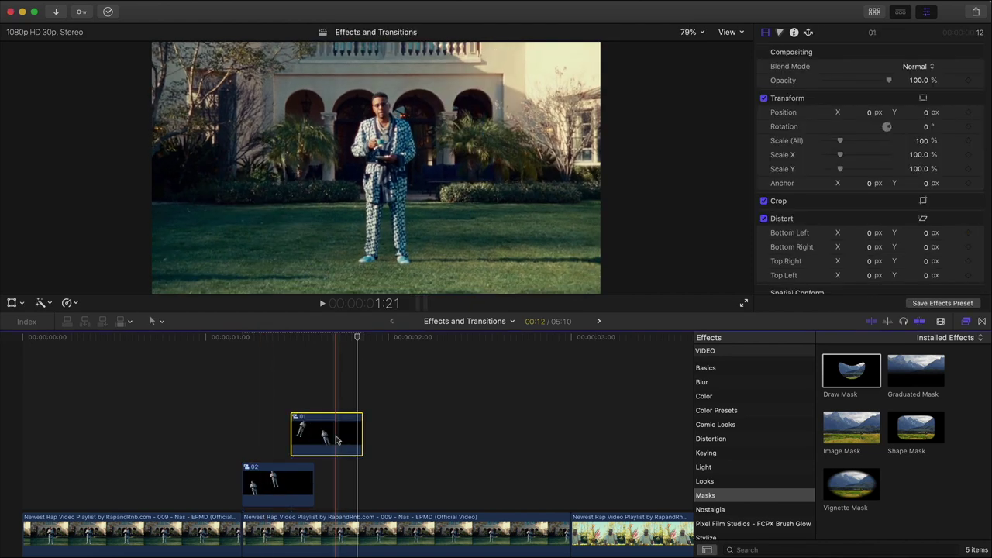
{"action": "left_click", "coordinate": [767, 382]}
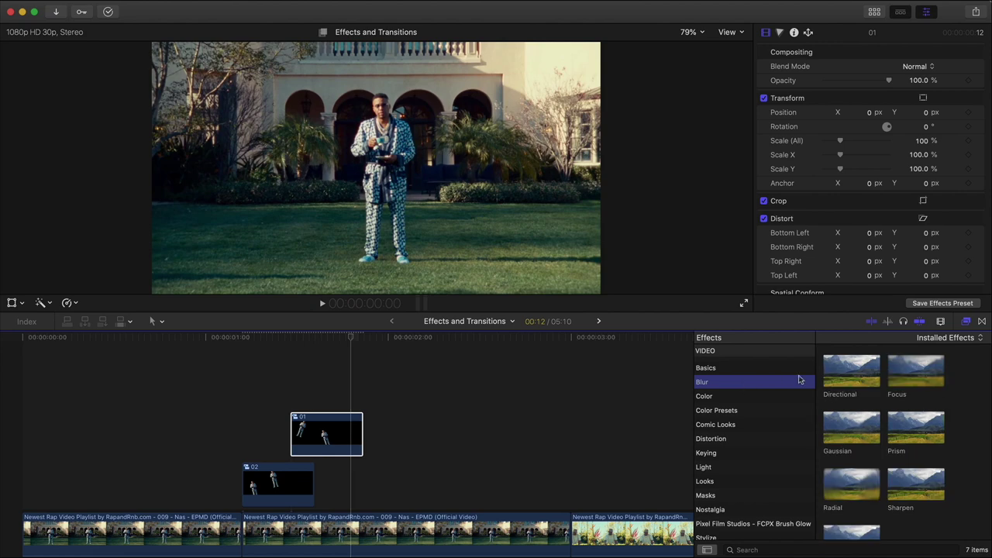
{"action": "left_click_drag", "start_coordinate": [870, 385], "coordinate": [258, 481]}
{"action": "left_click", "coordinate": [260, 482]}
{"action": "left_click", "coordinate": [824, 66]}
{"action": "left_click_drag", "start_coordinate": [408, 162], "coordinate": [398, 160]}
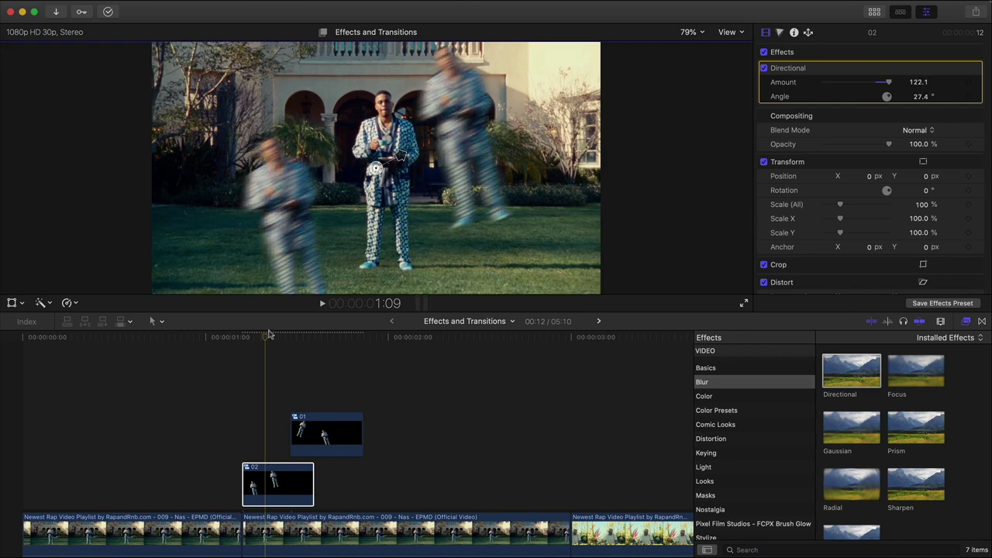
{"action": "key", "text": "space"}
{"action": "key", "text": "space"}
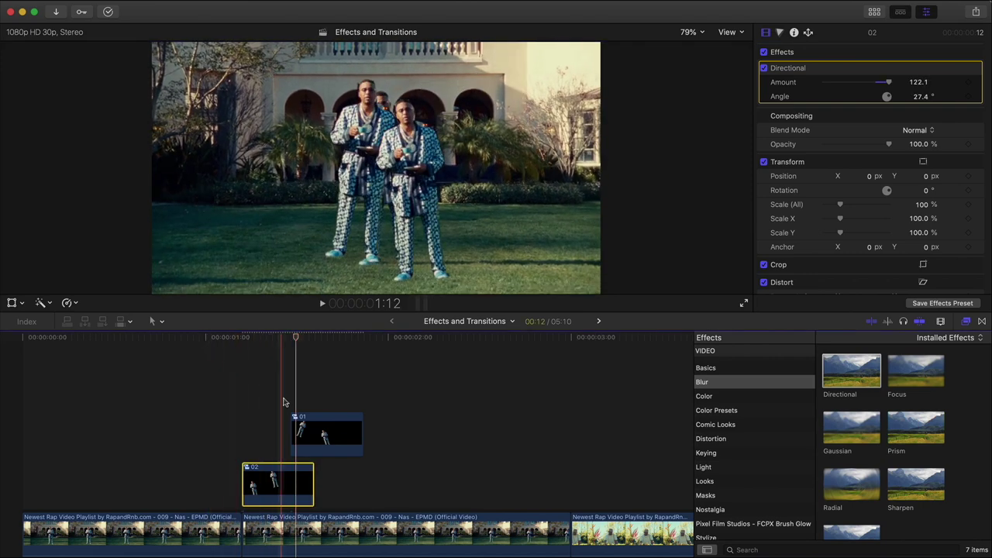
- Paste clip 02's Directional blur onto compound clip 01 and adjust it to amount 139.2 and angle 142.9°
{"action": "left_click", "coordinate": [325, 436]}
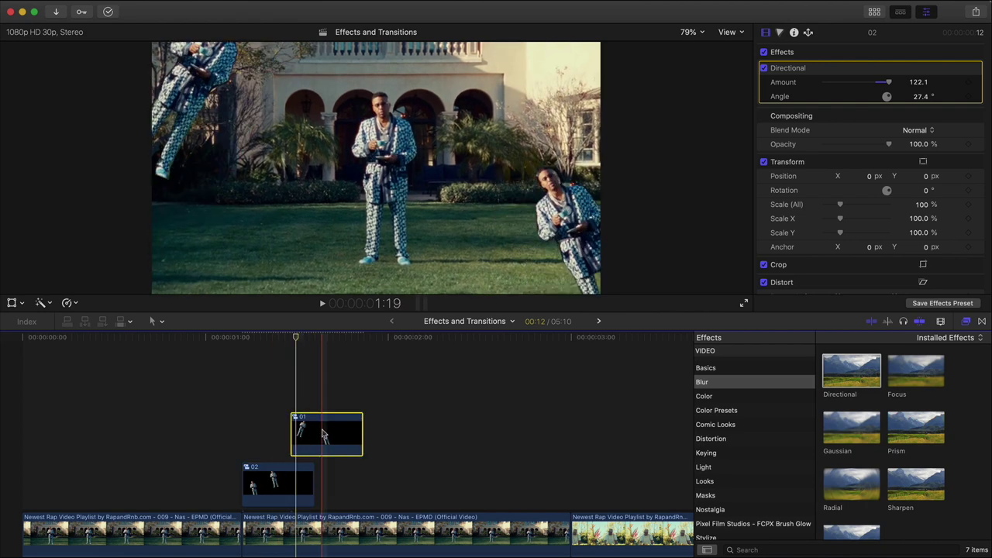
{"action": "key", "text": "super+shift+v"}
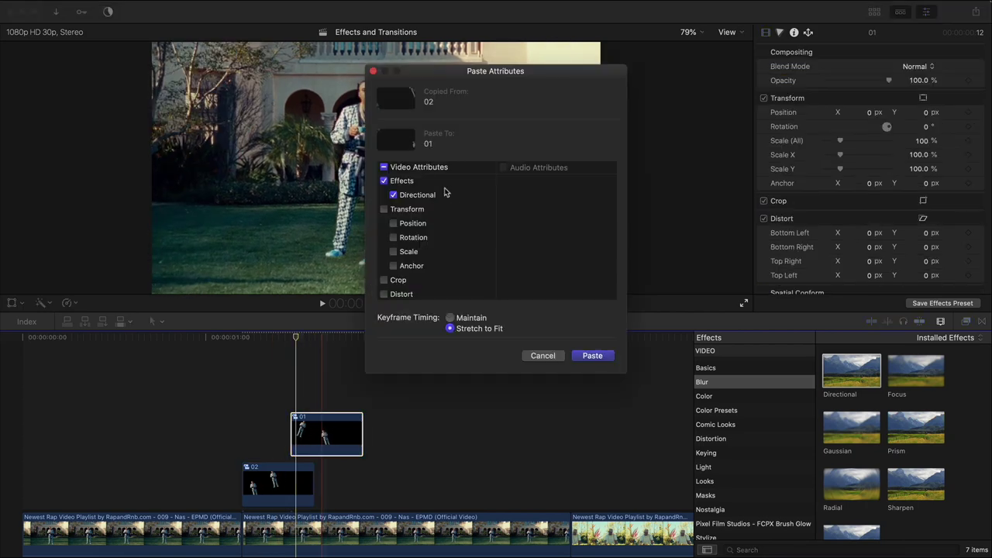
{"action": "left_click", "coordinate": [589, 355]}
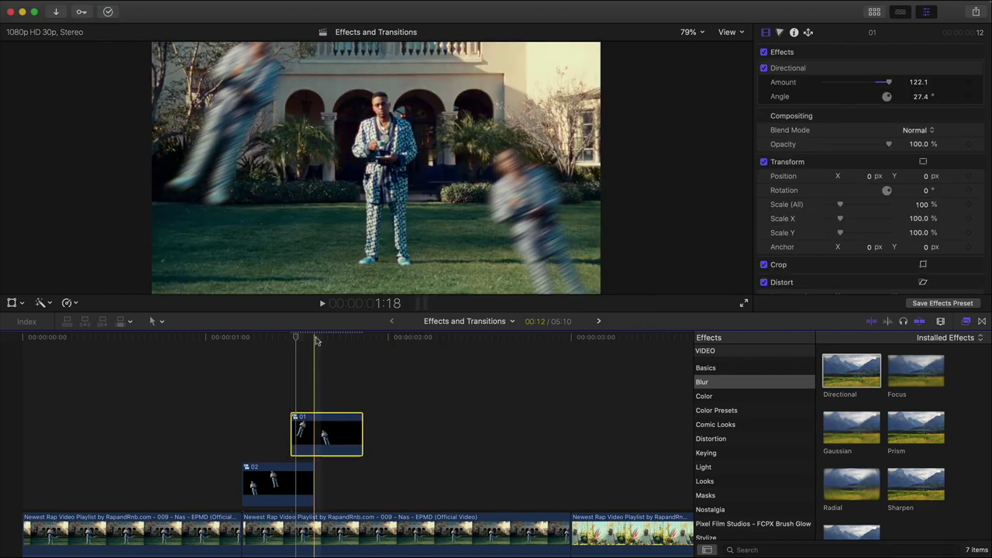
{"action": "left_click", "coordinate": [819, 73]}
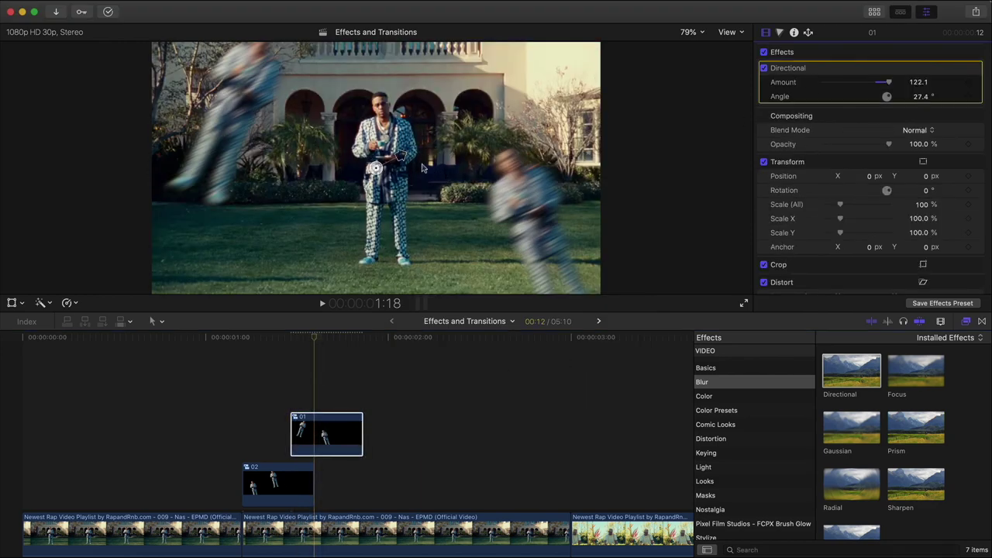
{"action": "left_click_drag", "start_coordinate": [395, 153], "coordinate": [353, 150]}
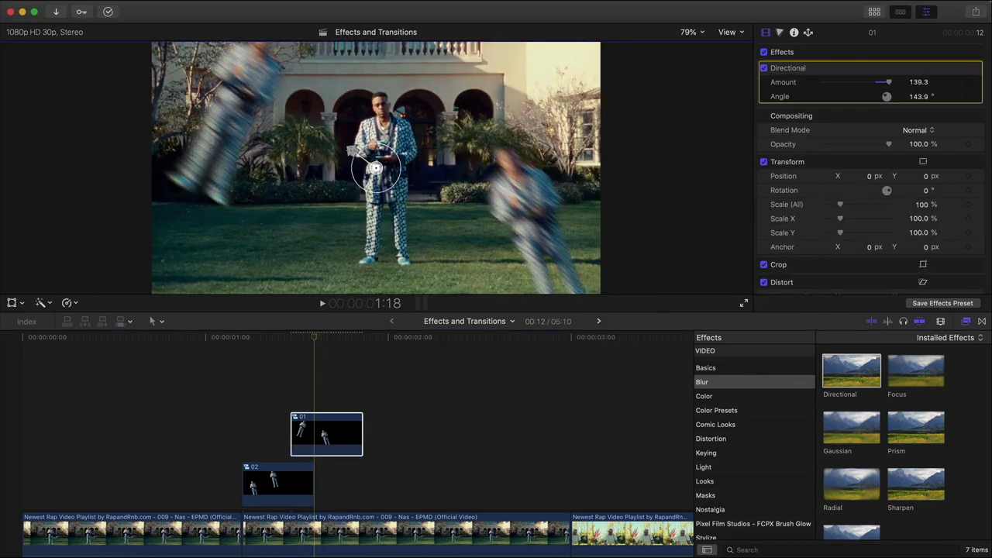
- Play and scrub through both compound clips to check the motion blur on the flying cutouts
{"action": "left_click", "coordinate": [212, 338]}
{"action": "key", "text": "space"}
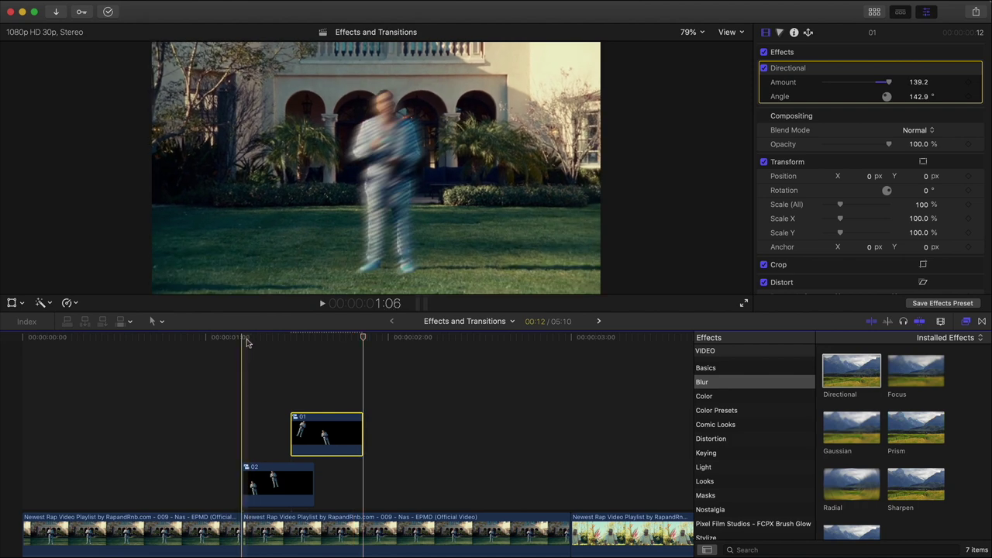
{"action": "key", "text": "space"}
{"action": "key", "text": "space"}
{"action": "key", "text": "space"}
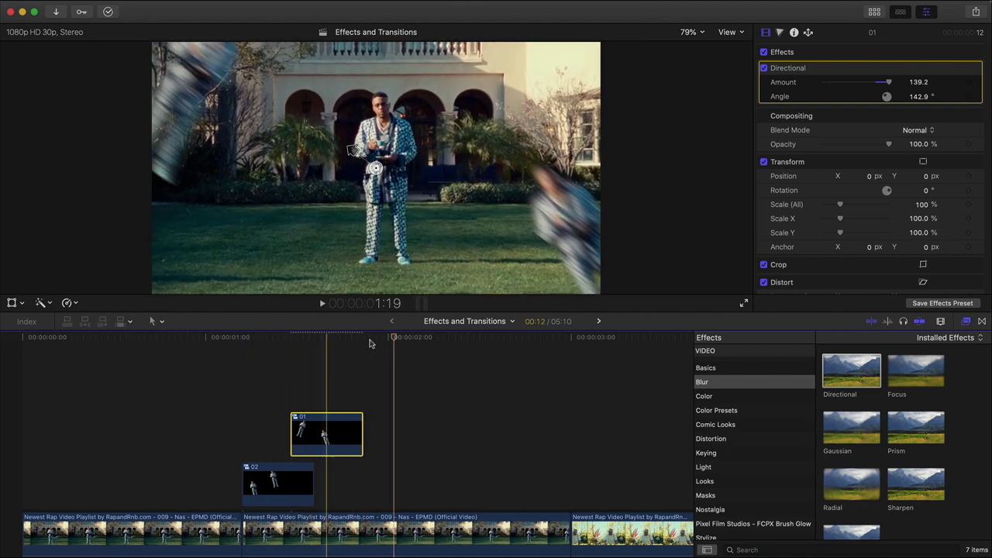
{"action": "left_click_drag", "start_coordinate": [394, 337], "coordinate": [256, 339]}
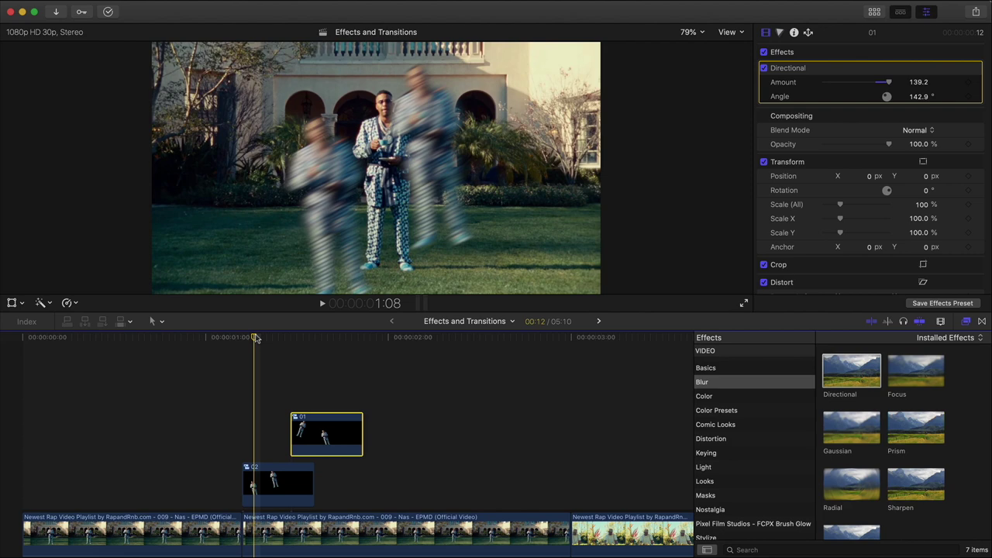
{"action": "mouse_move", "coordinate": [256, 338]}
{"action": "left_mouse_down"}
{"action": "mouse_move", "coordinate": [204, 339]}
{"action": "mouse_move", "coordinate": [256, 344]}
{"action": "left_mouse_up"}
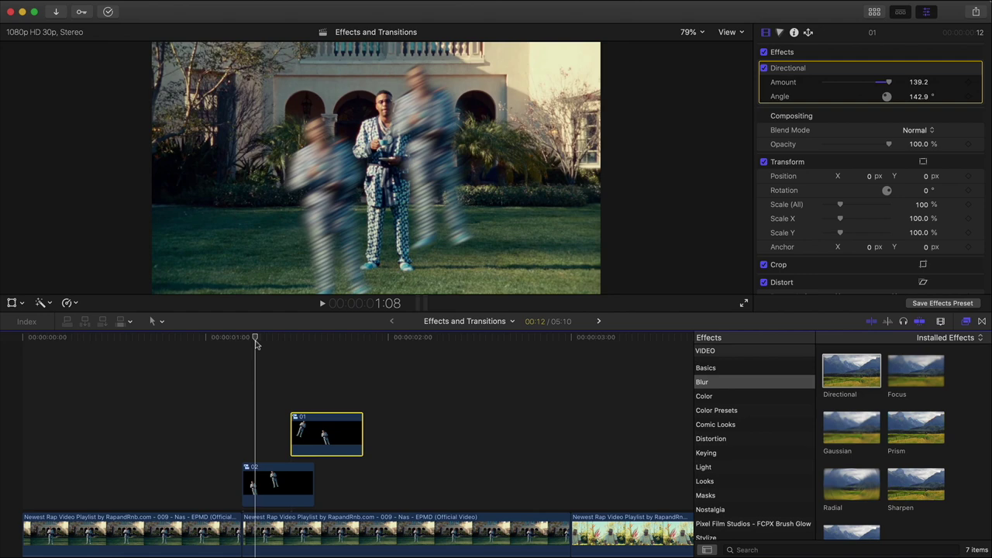
{"action": "left_click_drag", "start_coordinate": [257, 344], "coordinate": [274, 341]}
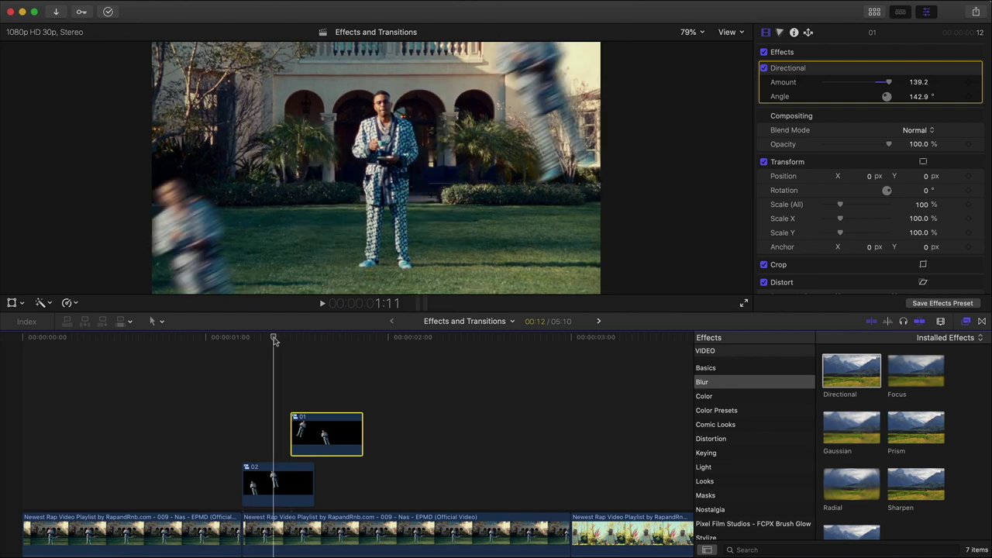
{"action": "mouse_move", "coordinate": [274, 341]}
{"action": "left_mouse_down"}
{"action": "mouse_move", "coordinate": [294, 342]}
{"action": "mouse_move", "coordinate": [217, 342]}
{"action": "mouse_move", "coordinate": [323, 345]}
{"action": "mouse_move", "coordinate": [217, 349]}
{"action": "mouse_move", "coordinate": [261, 354]}
{"action": "left_mouse_up"}
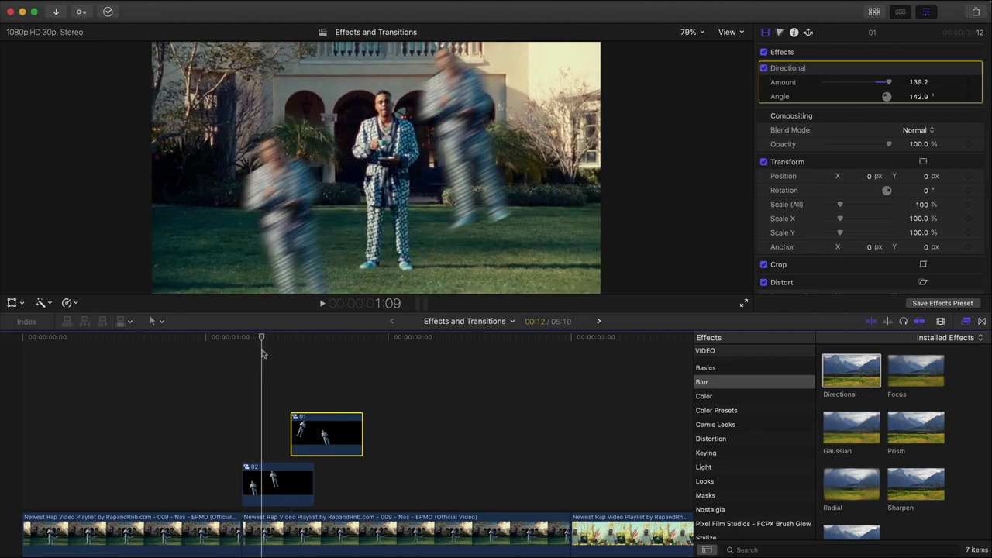